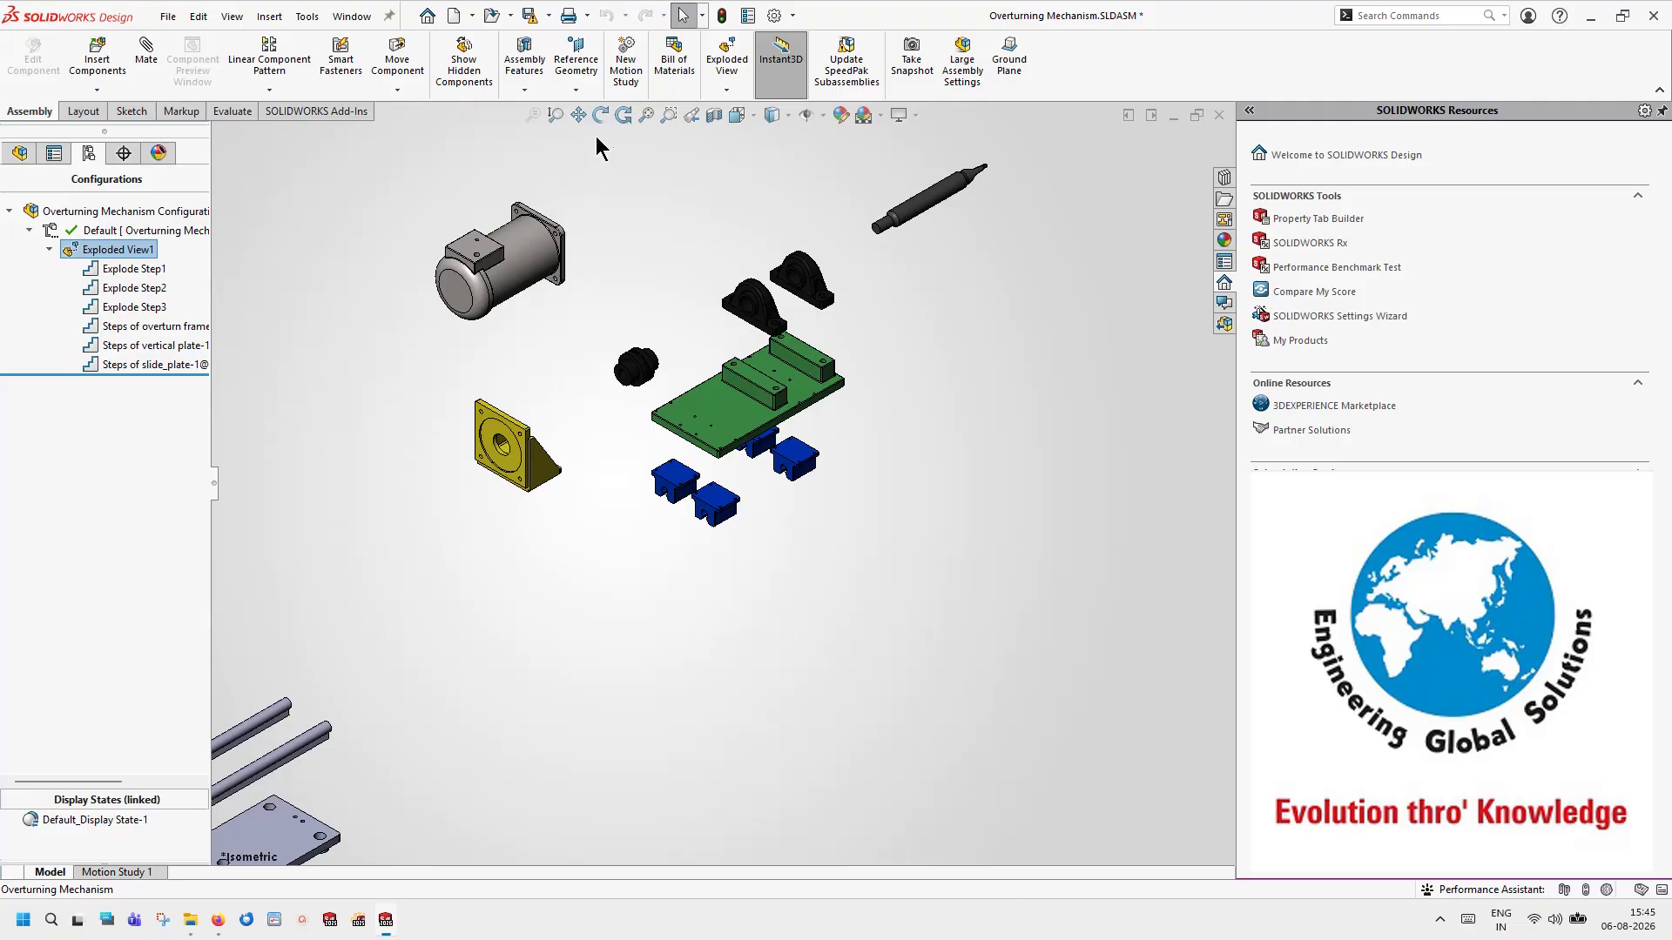
# Step: Play the collapse animation of Exploded View1 in reciprocating mode, and close the Animation Controller
pyautogui.click(657, 110)
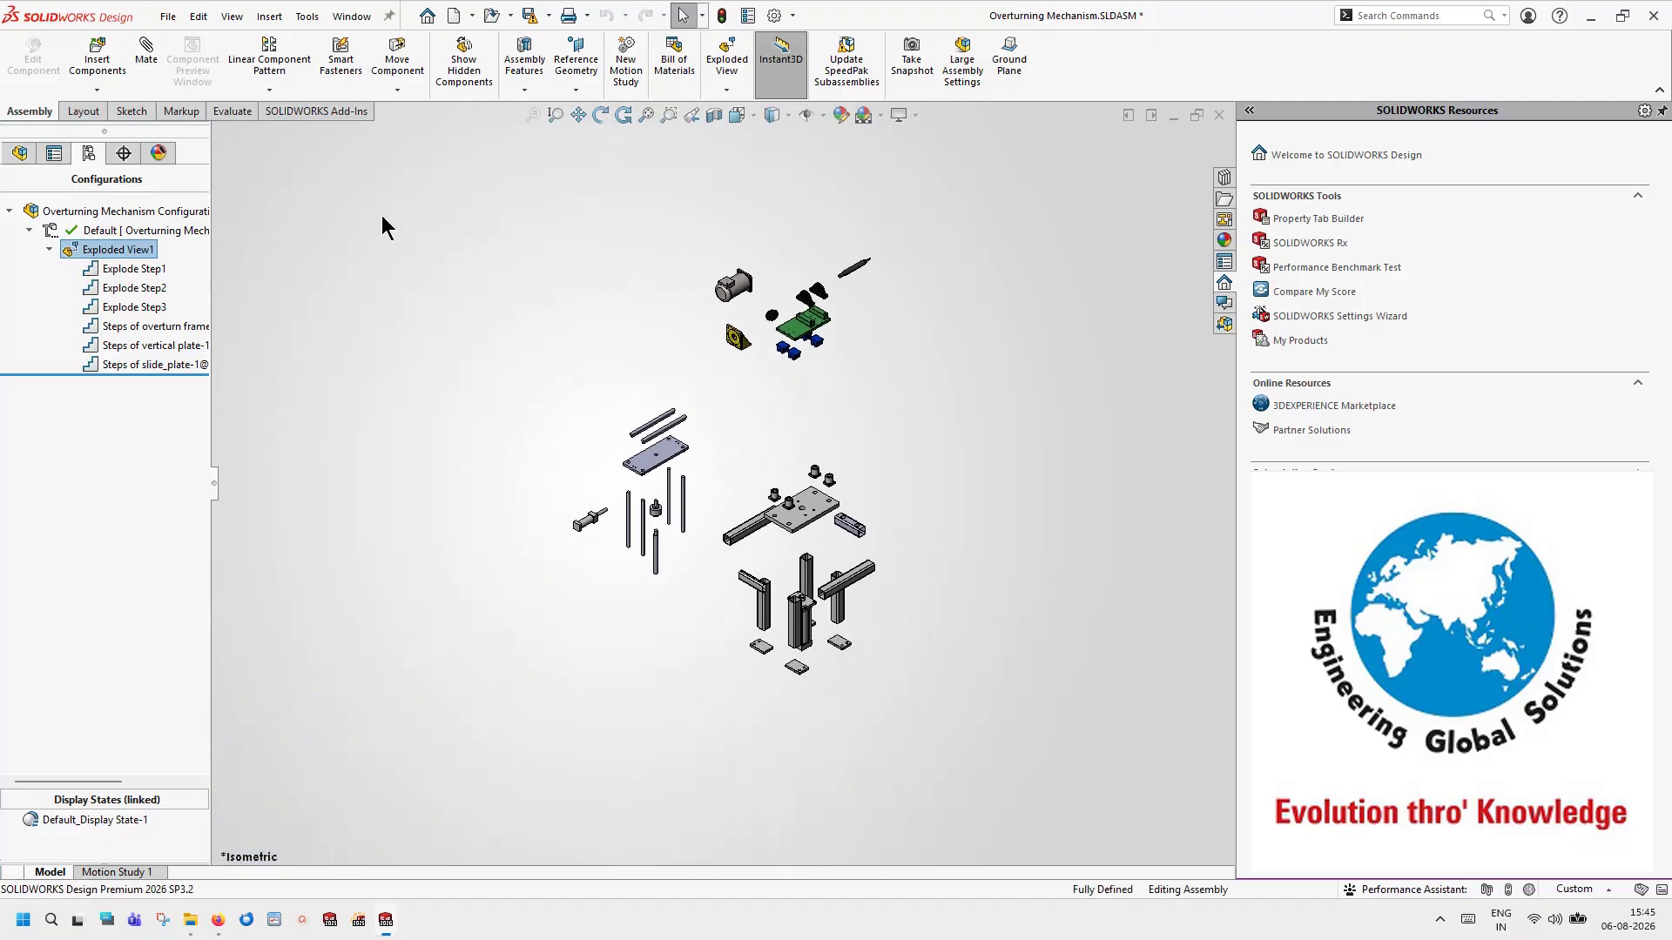
pyautogui.rightClick(133, 254)
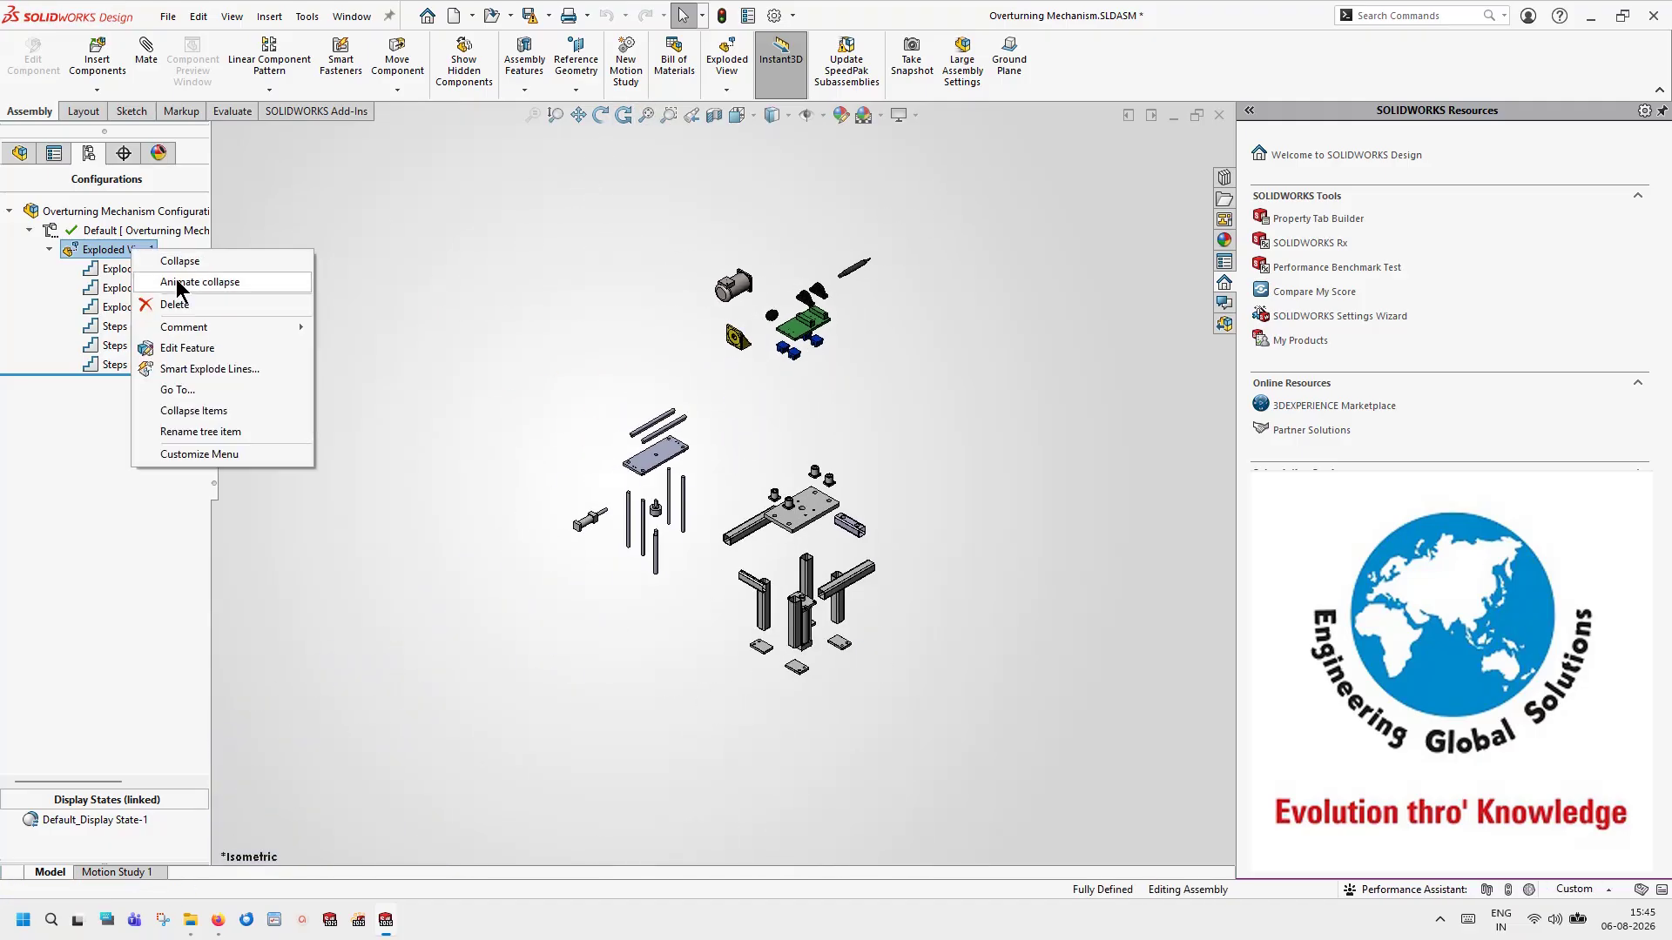
pyautogui.click(164, 280)
pyautogui.click(220, 38)
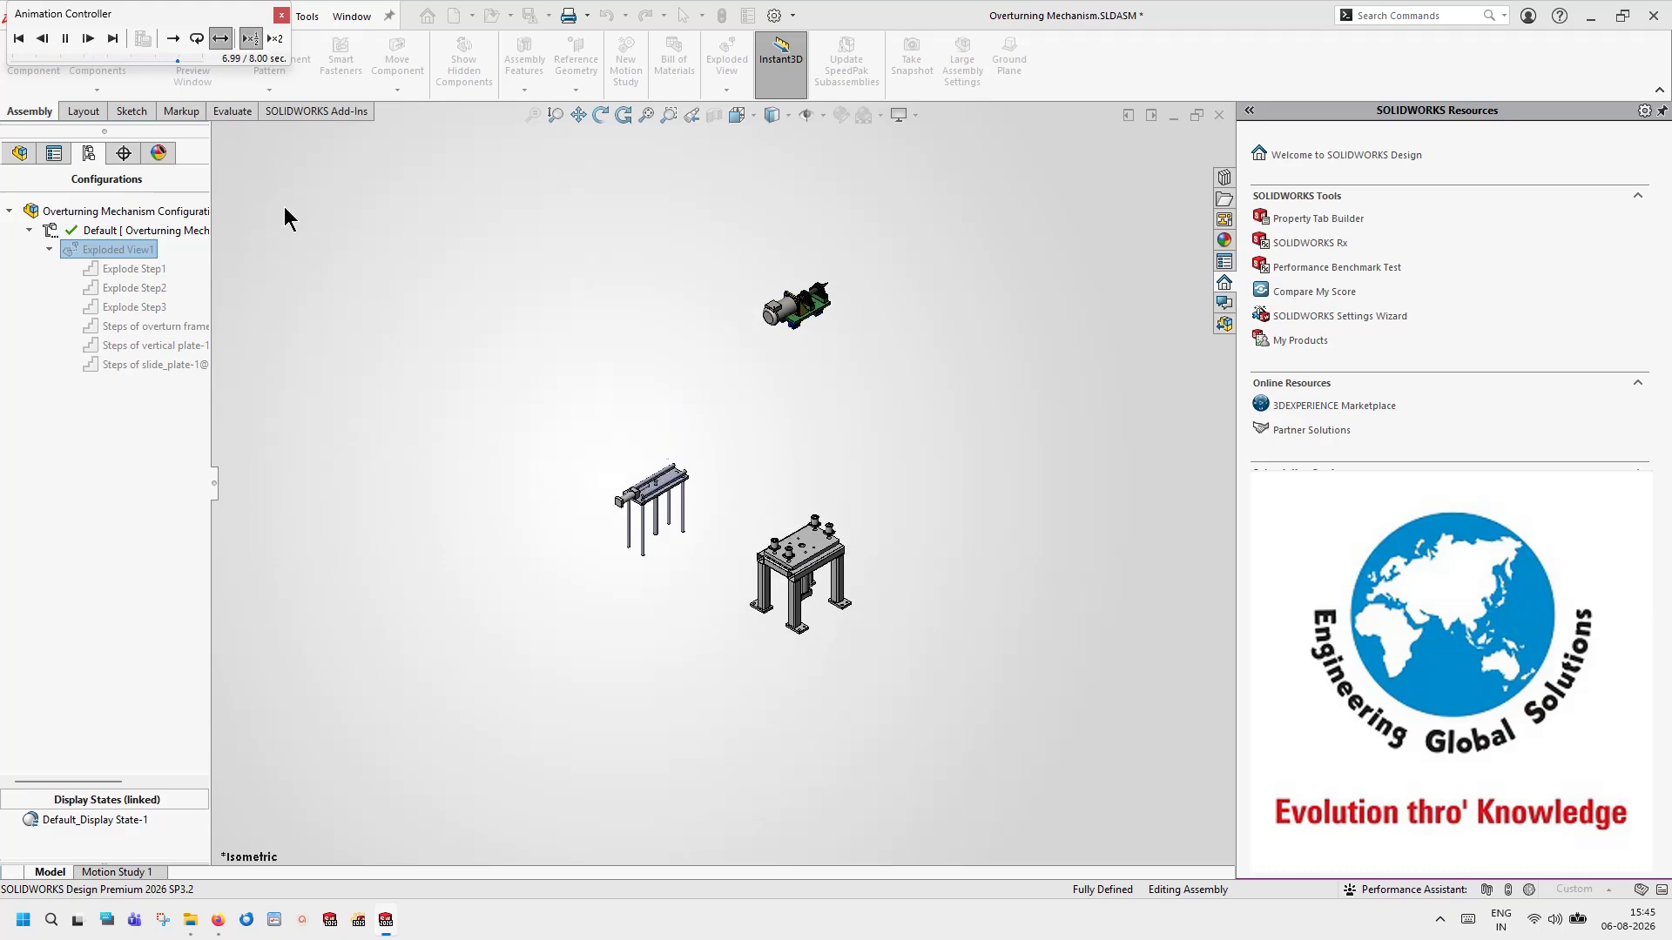
pyautogui.click(283, 15)
pyautogui.click(408, 329)
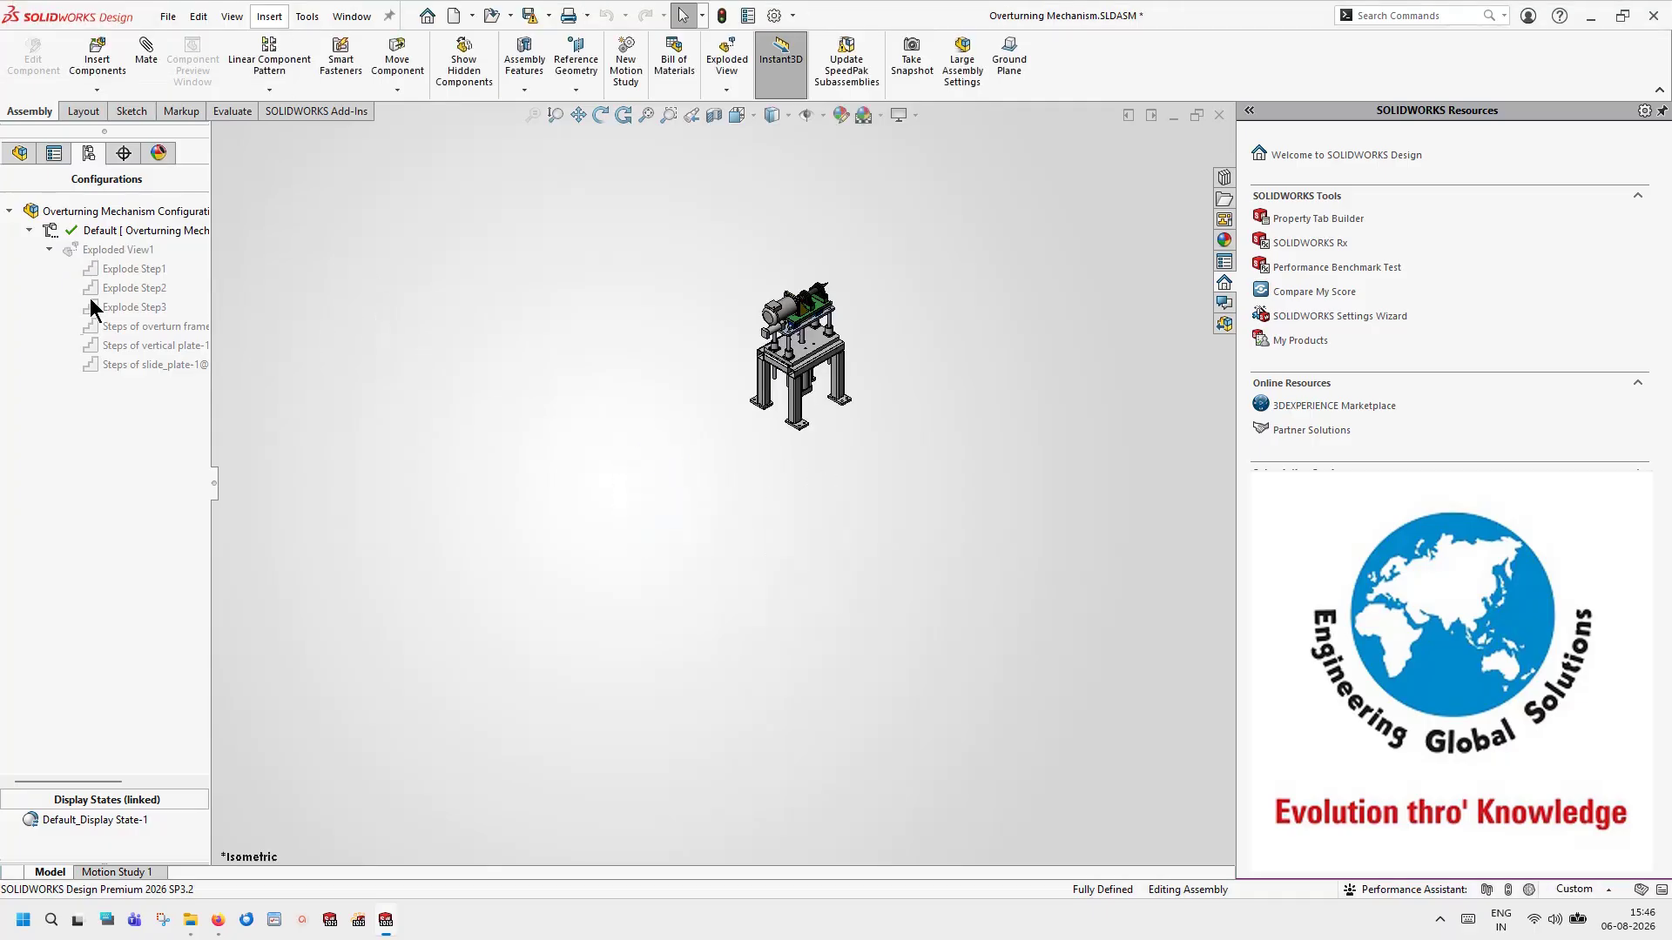
# Step: Roll Exploded View1 through all its explode steps to the fully exploded state, and collapse the assembly
pyautogui.doubleClick(83, 252)
pyautogui.moveTo(83, 253)
pyautogui.mouseDown()
pyautogui.moveTo(68, 373)
pyautogui.moveTo(87, 252)
pyautogui.mouseUp()
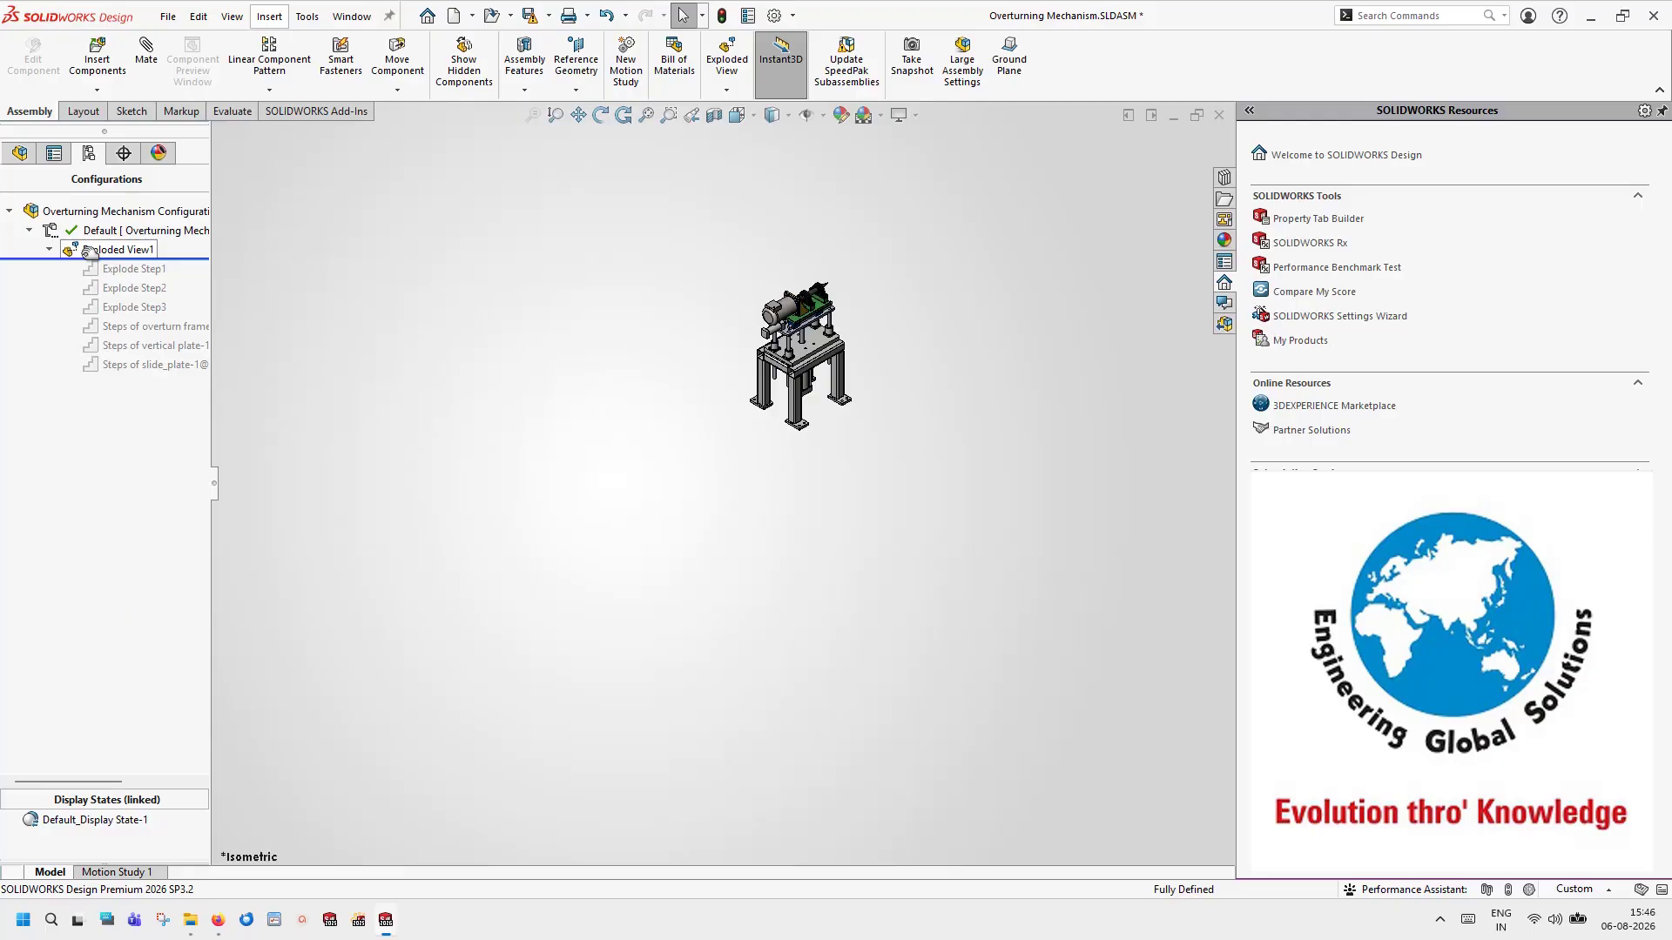
pyautogui.moveTo(87, 252); pyautogui.dragTo(87, 372)
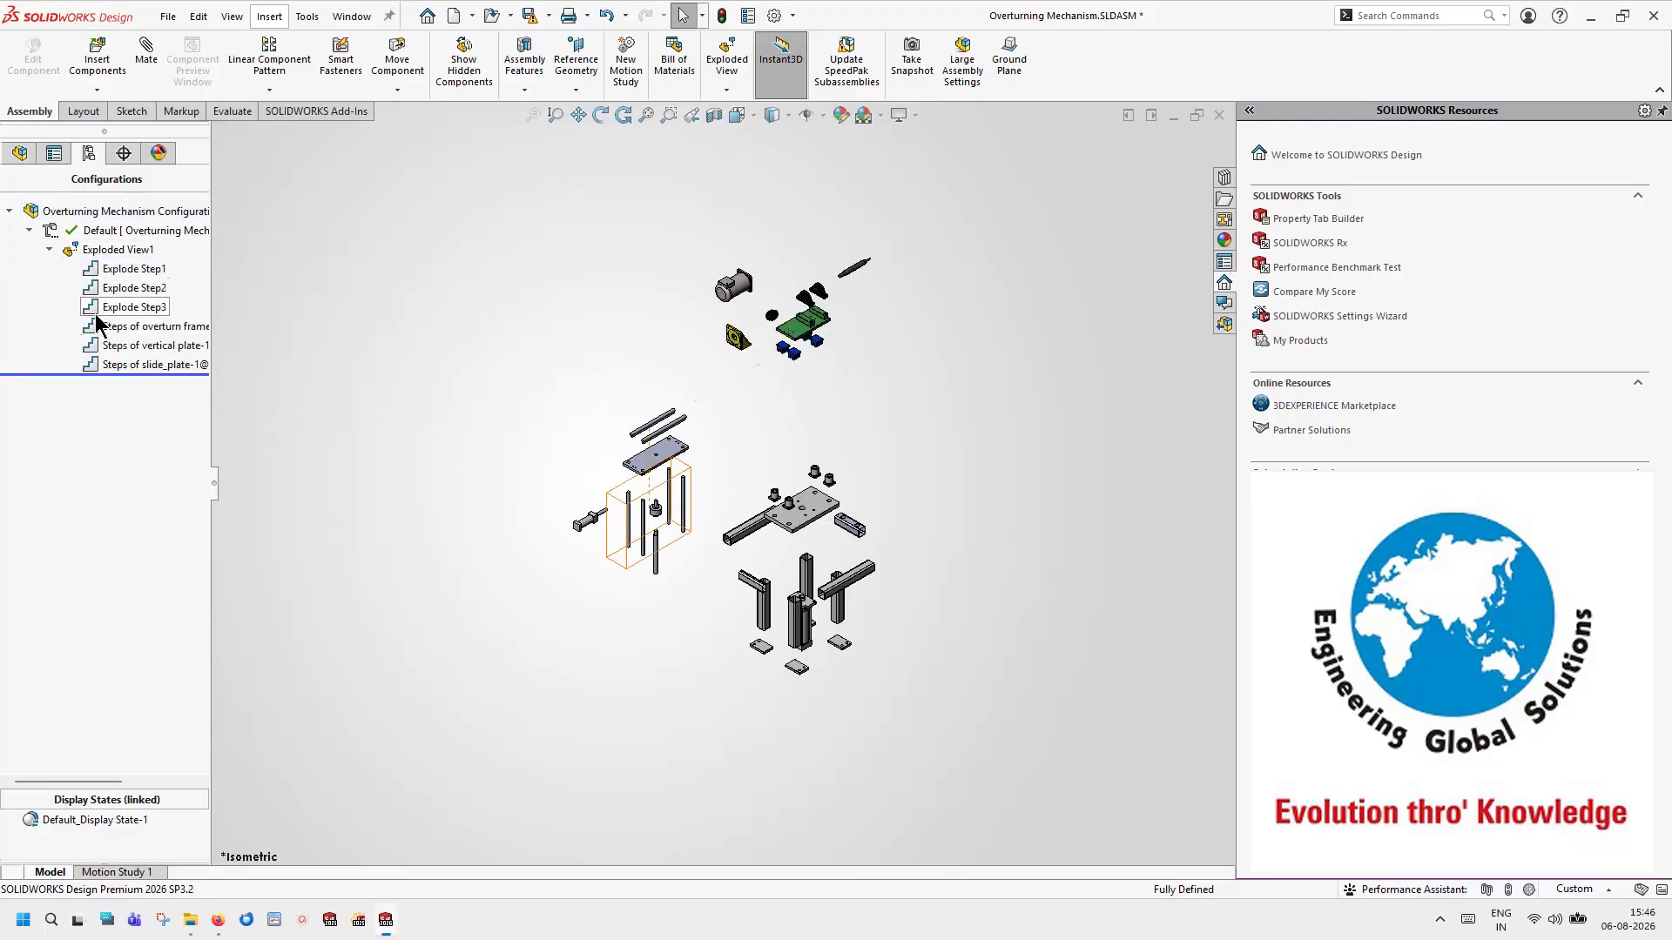
pyautogui.rightClick(116, 254)
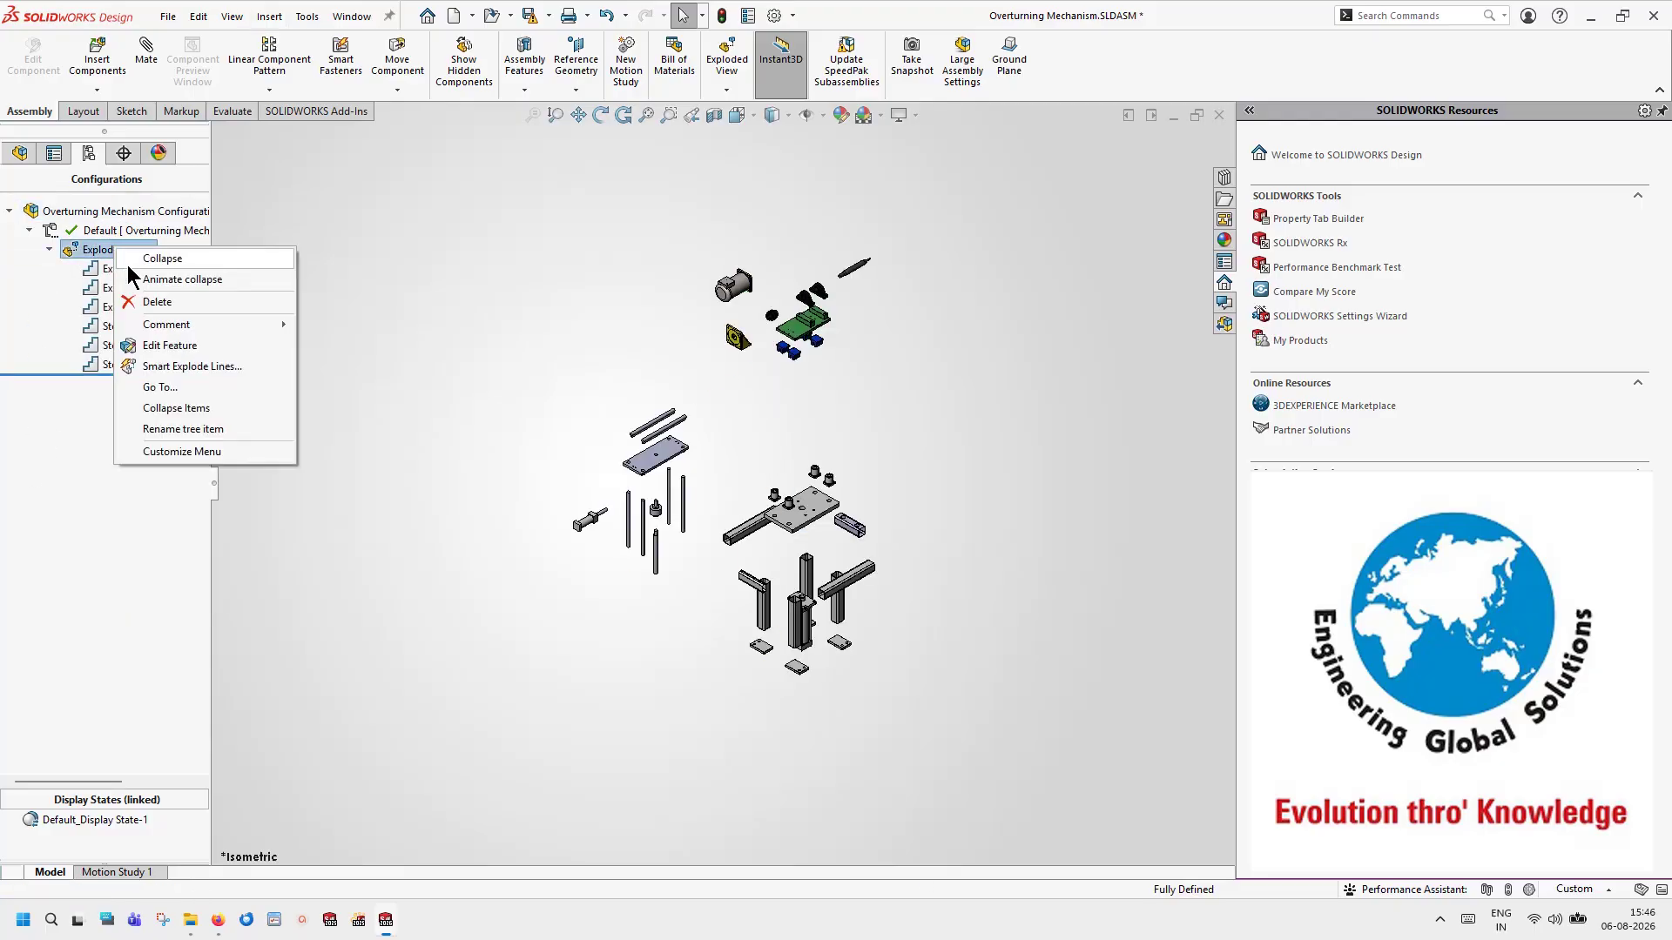
pyautogui.click(128, 264)
# Step: Open the slide_plate subassembly of the Overturning Mechanism in its own window, accepting the default scene
pyautogui.click(20, 153)
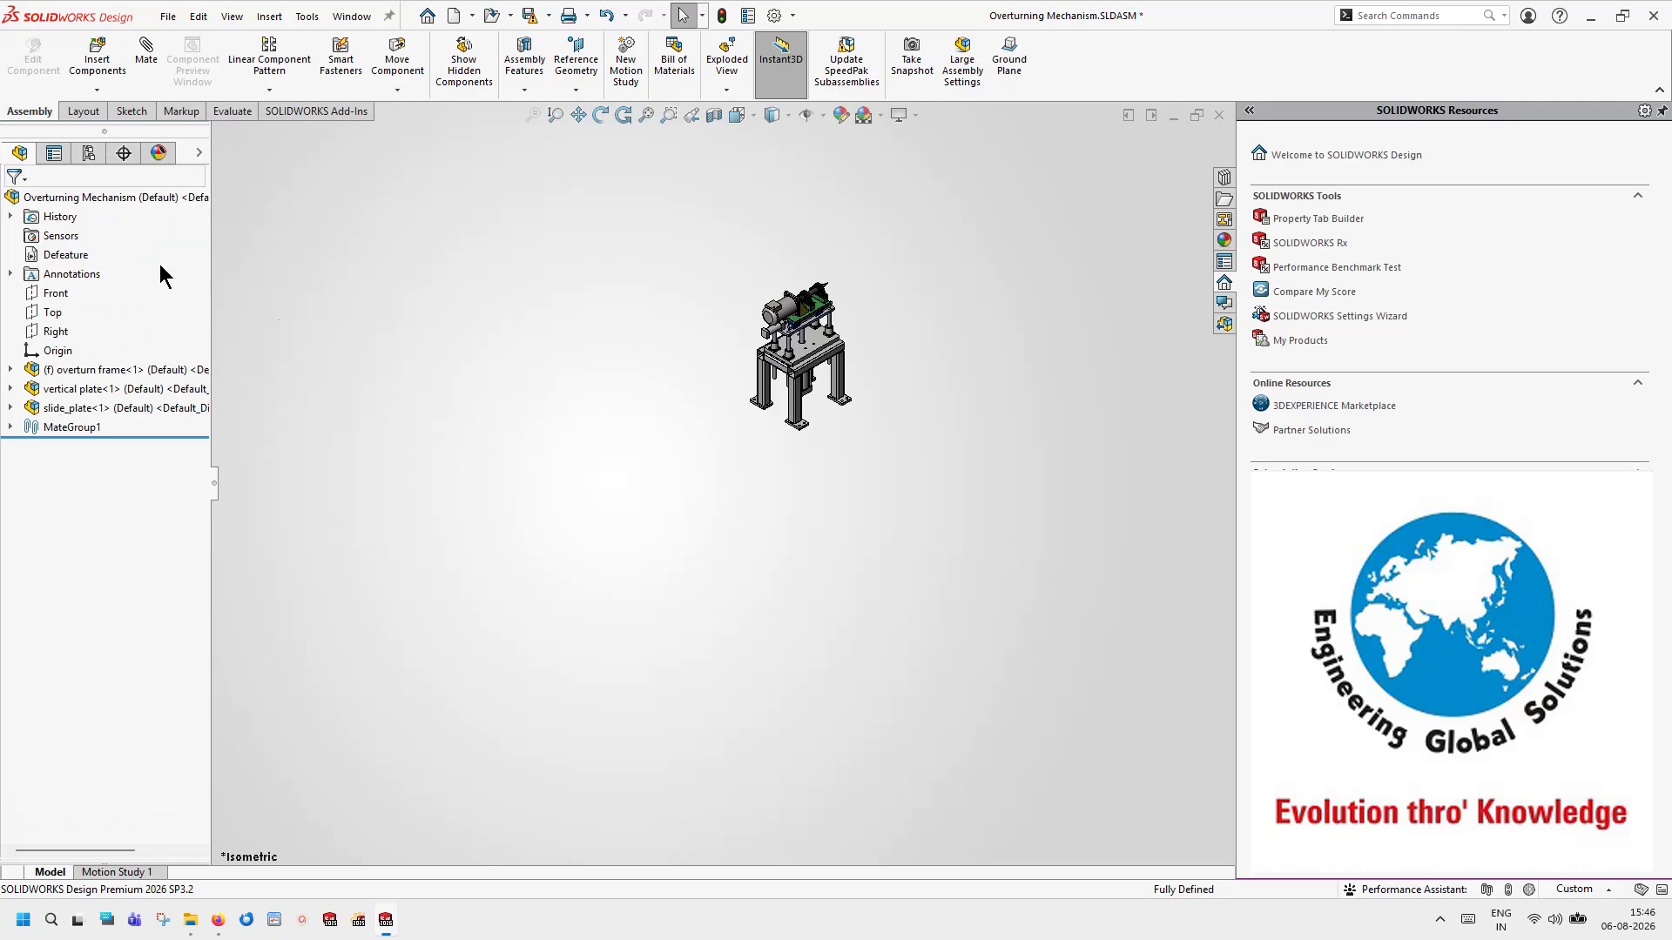
pyautogui.press('f')
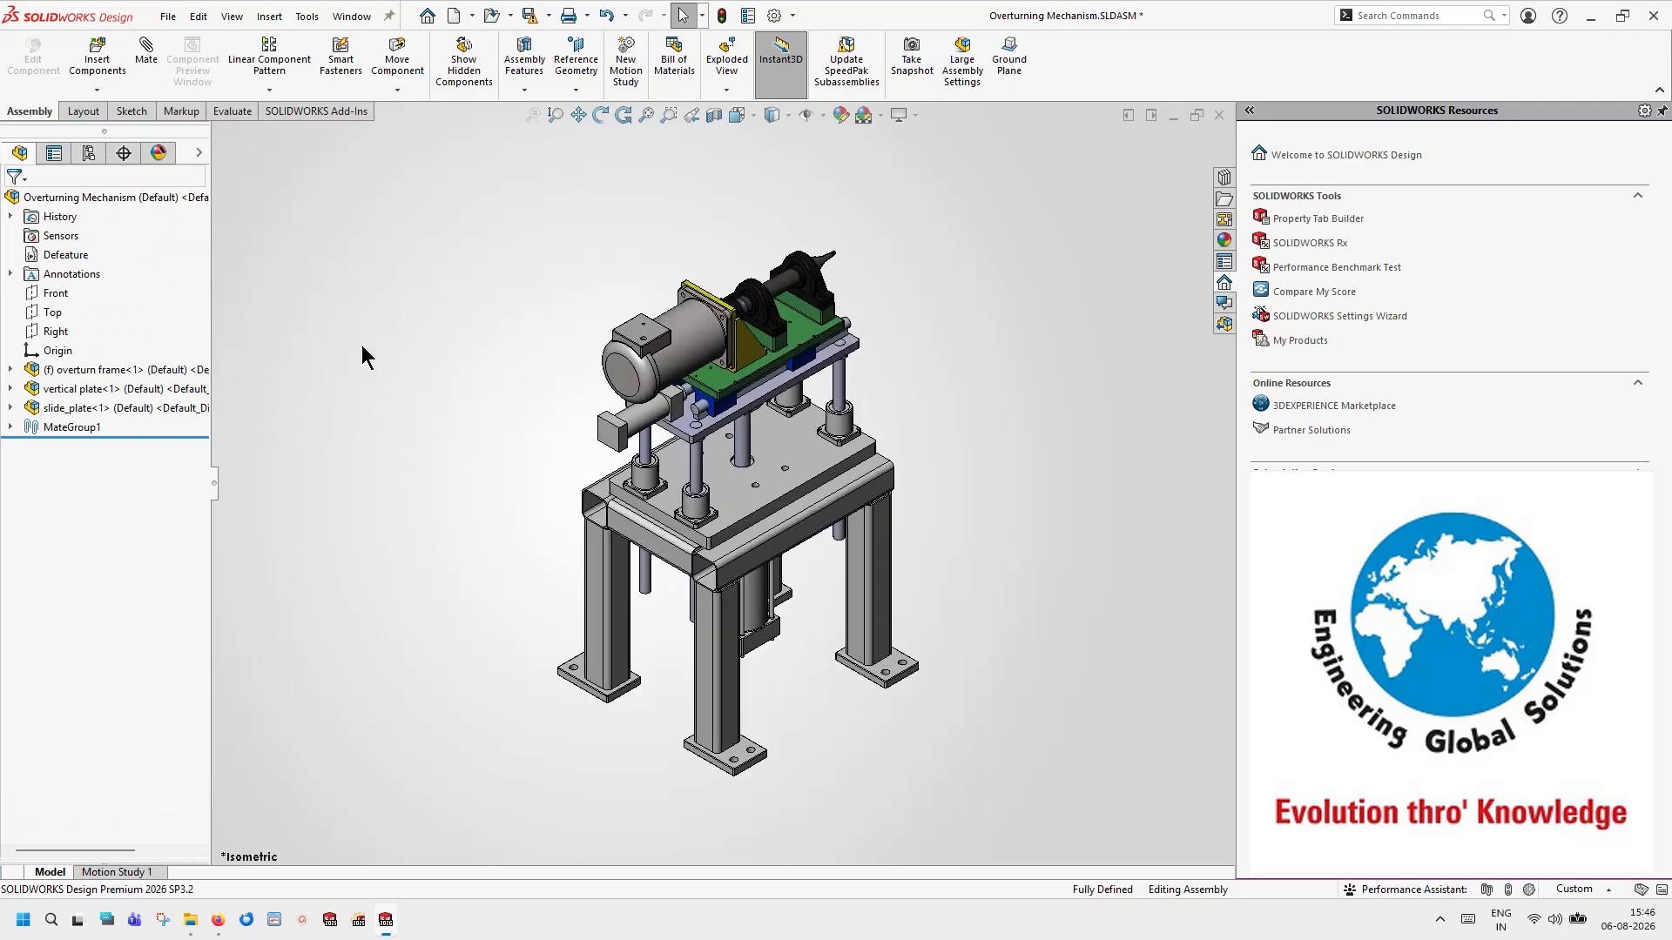
pyautogui.click(163, 407)
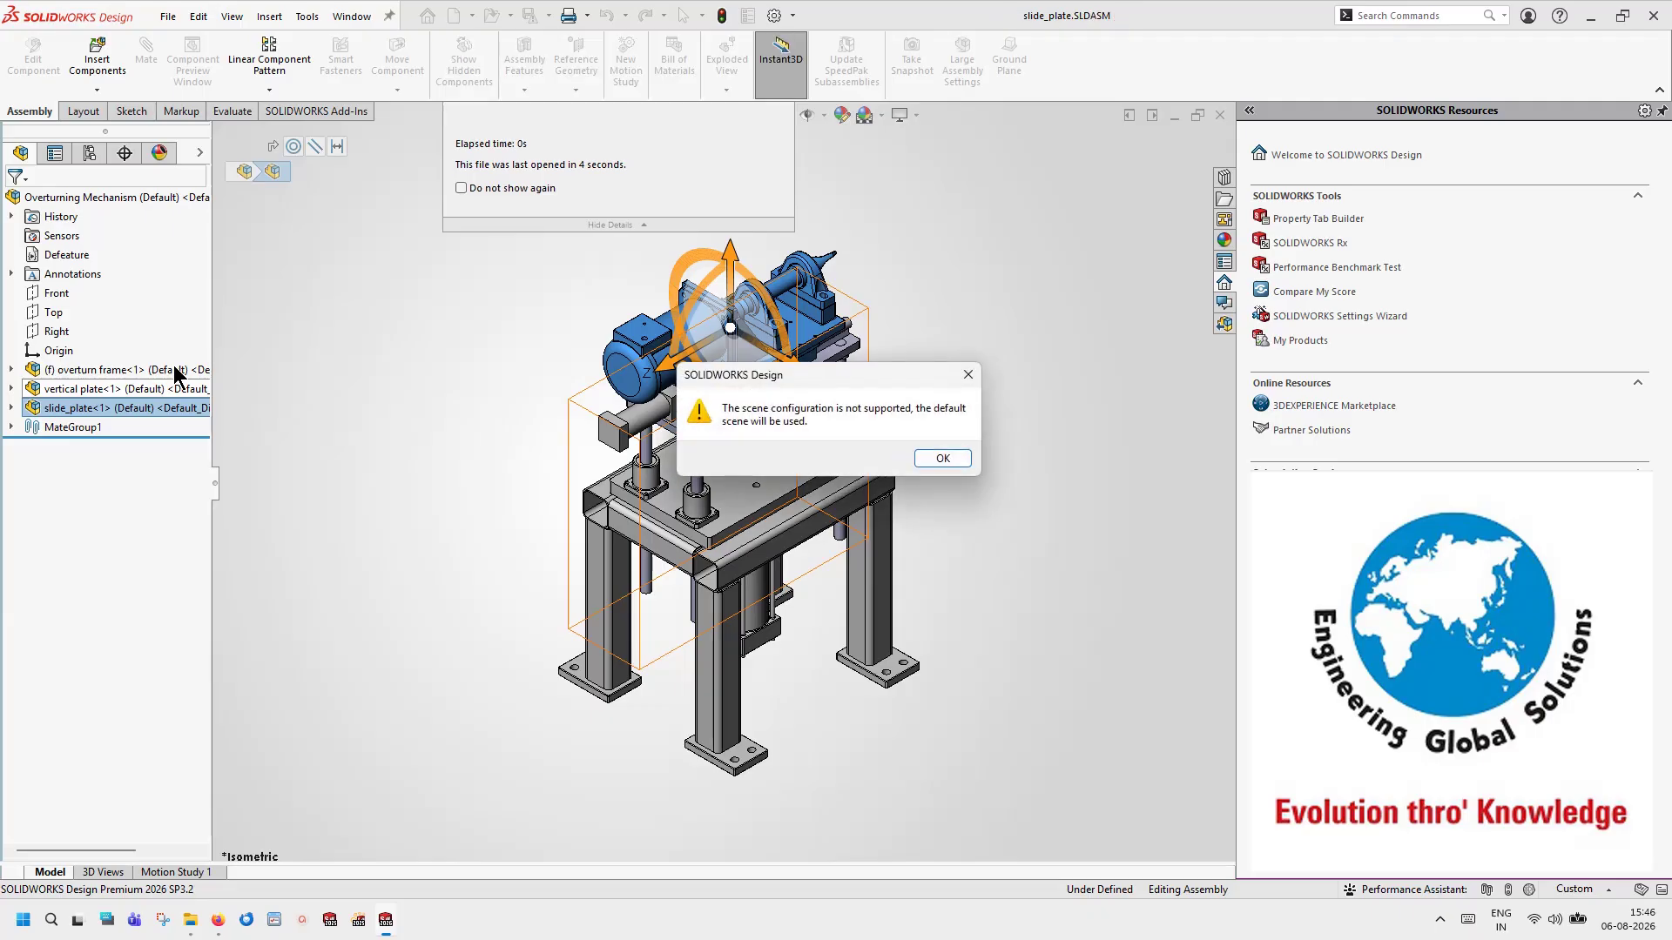
pyautogui.click(942, 457)
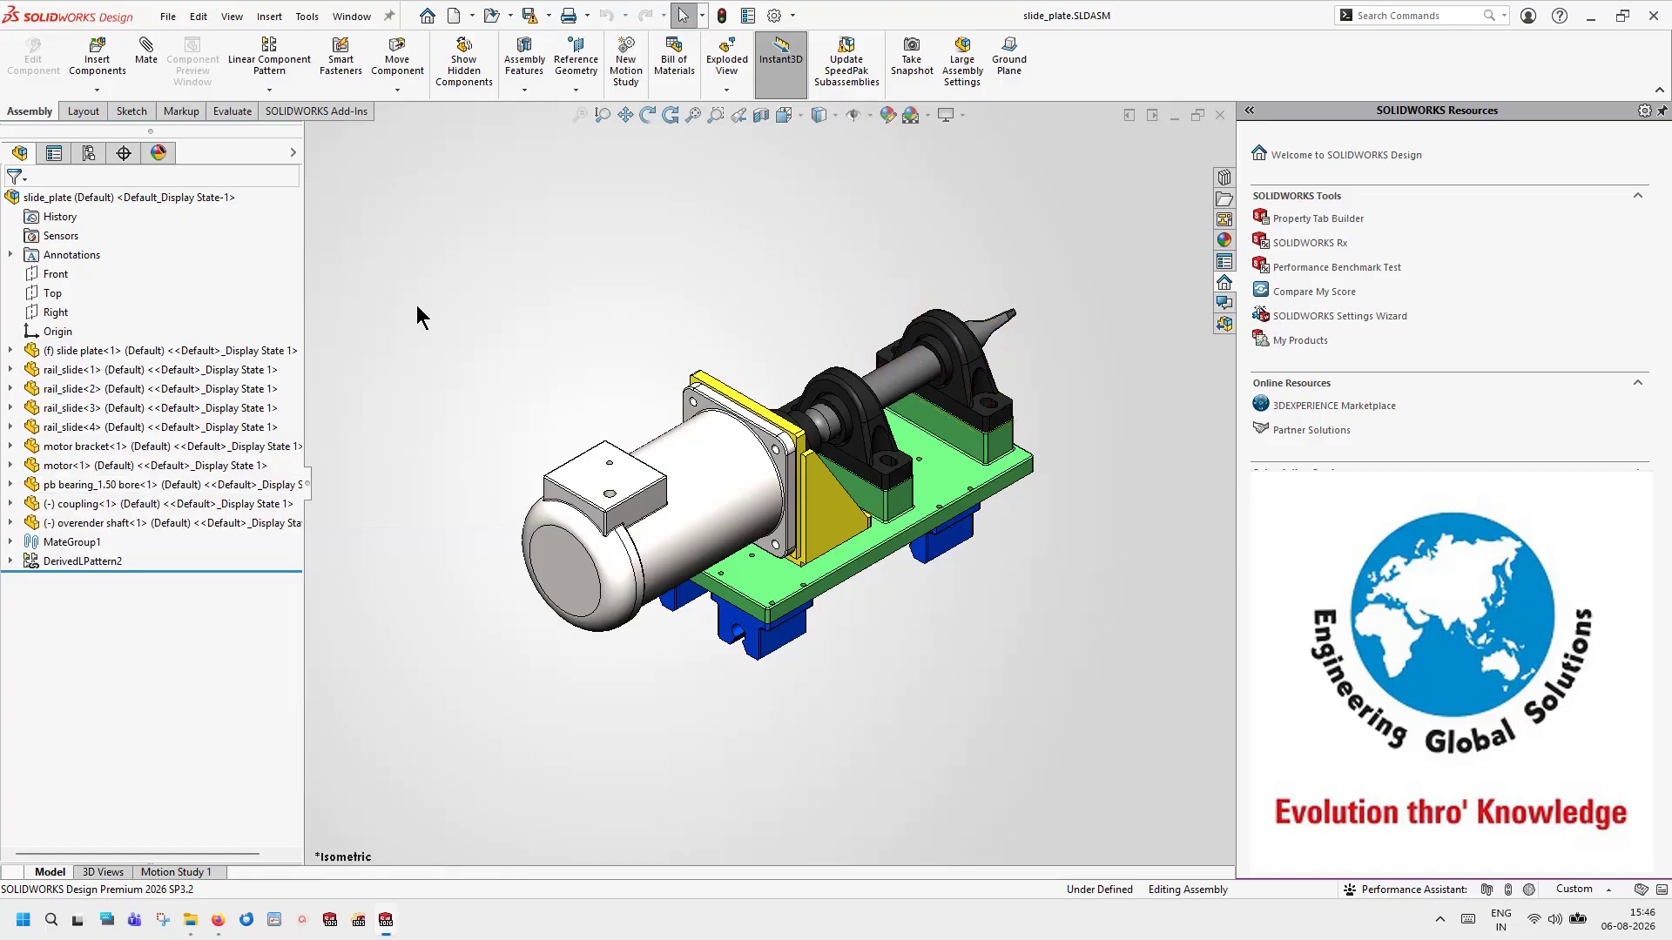
# Step: Save slide_plate as part slide_plate.SLDPRT with all components in a new Desktop folder named "WHAT IF OUR CUSTOMER SHARE PART MULTIBODY STEP"
pyautogui.click(168, 17)
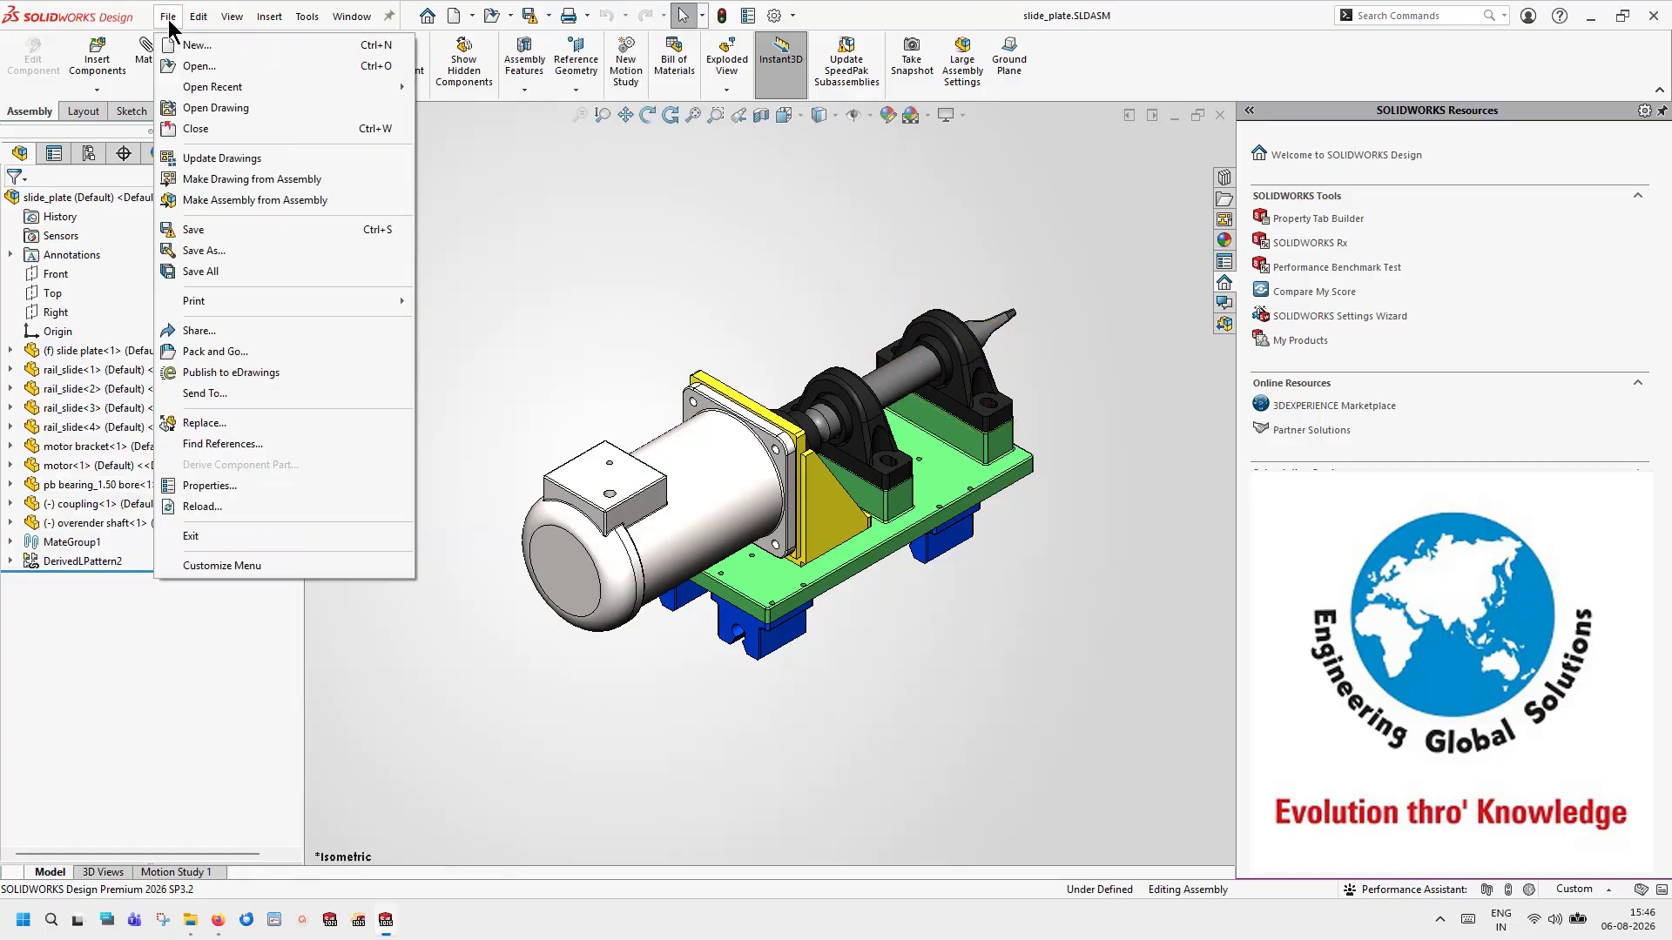
pyautogui.click(209, 253)
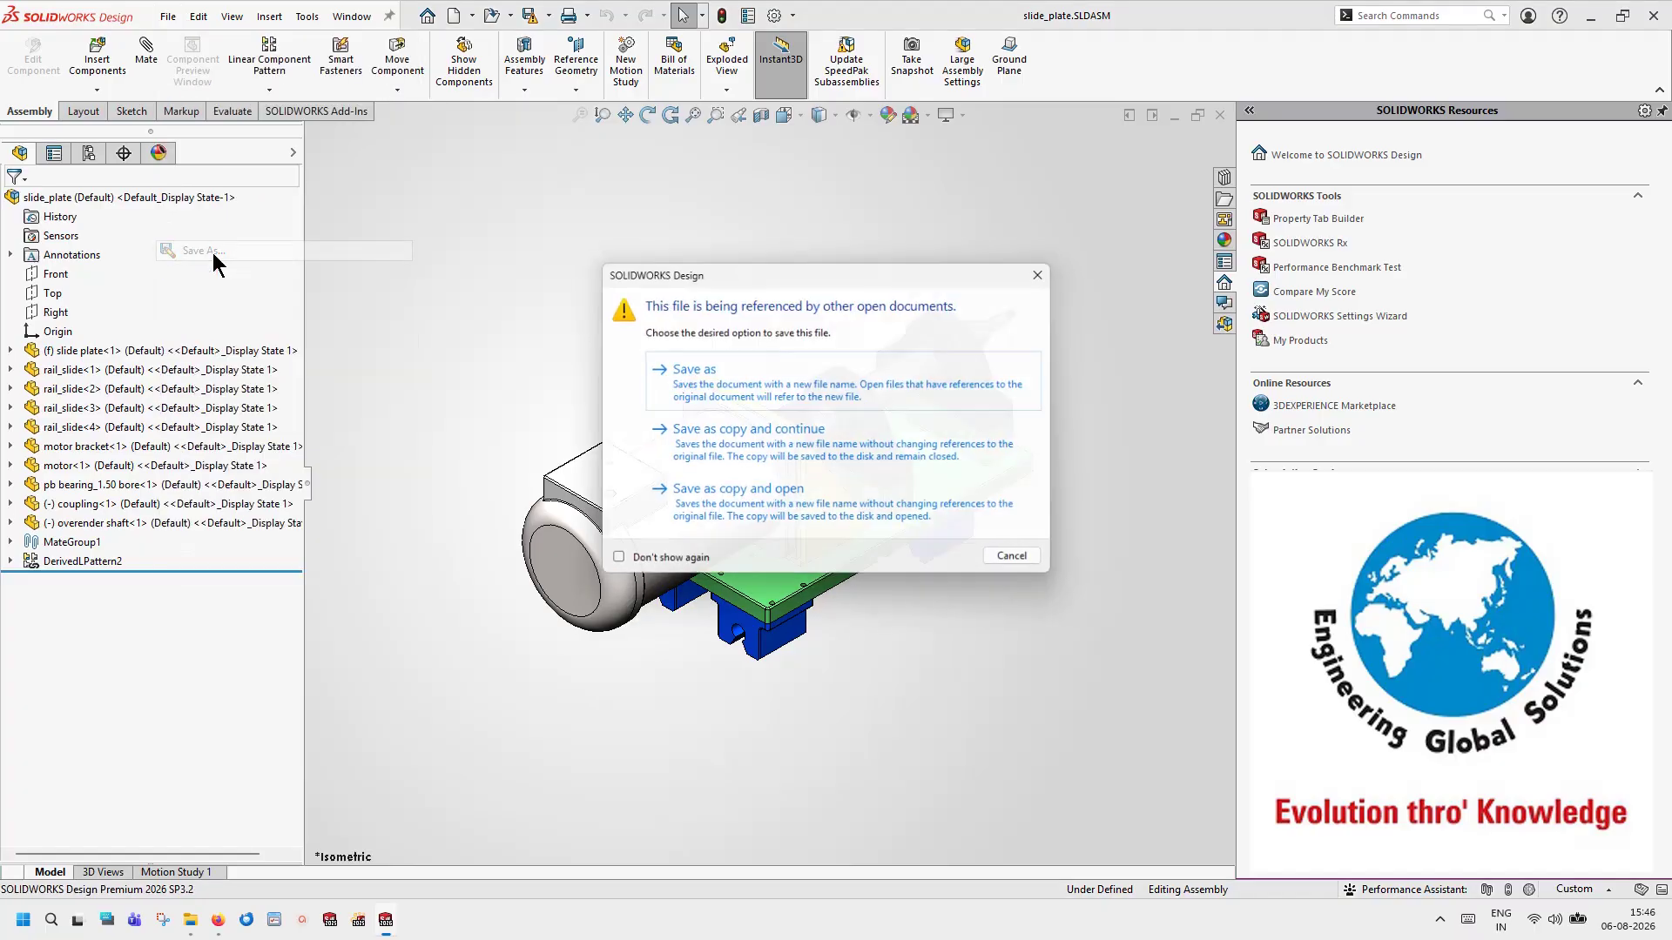
pyautogui.click(727, 396)
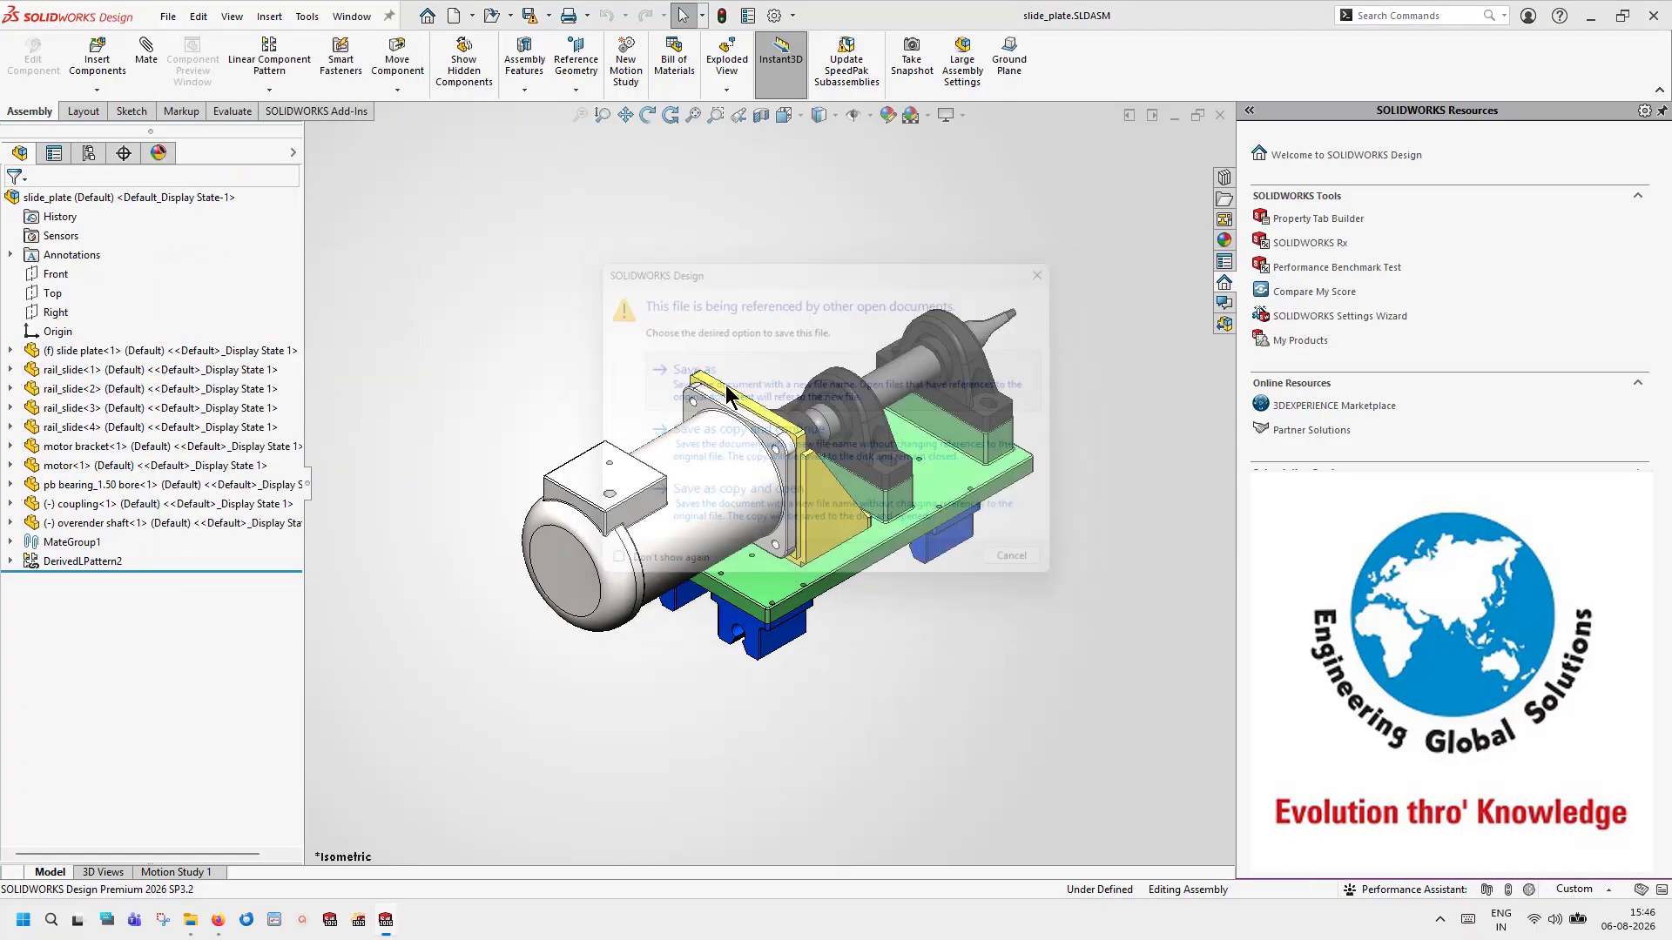
pyautogui.click(152, 129)
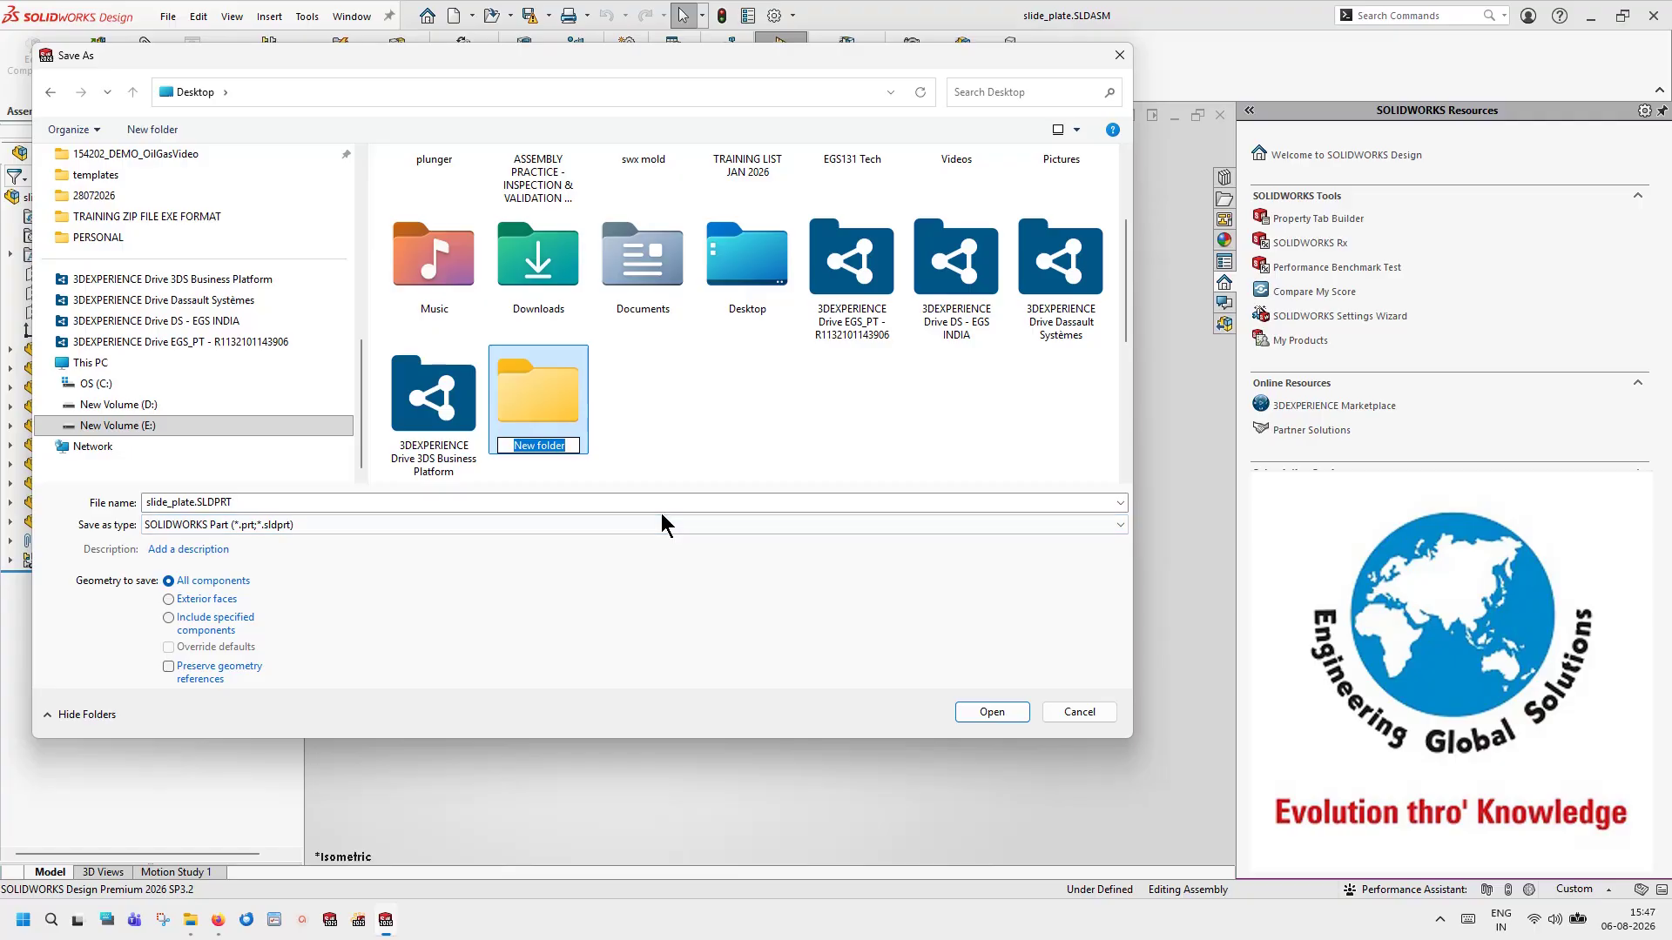
pyautogui.write('WHAT IF OUR CUSTOMER SHARE PART MULTIBODY STEP')
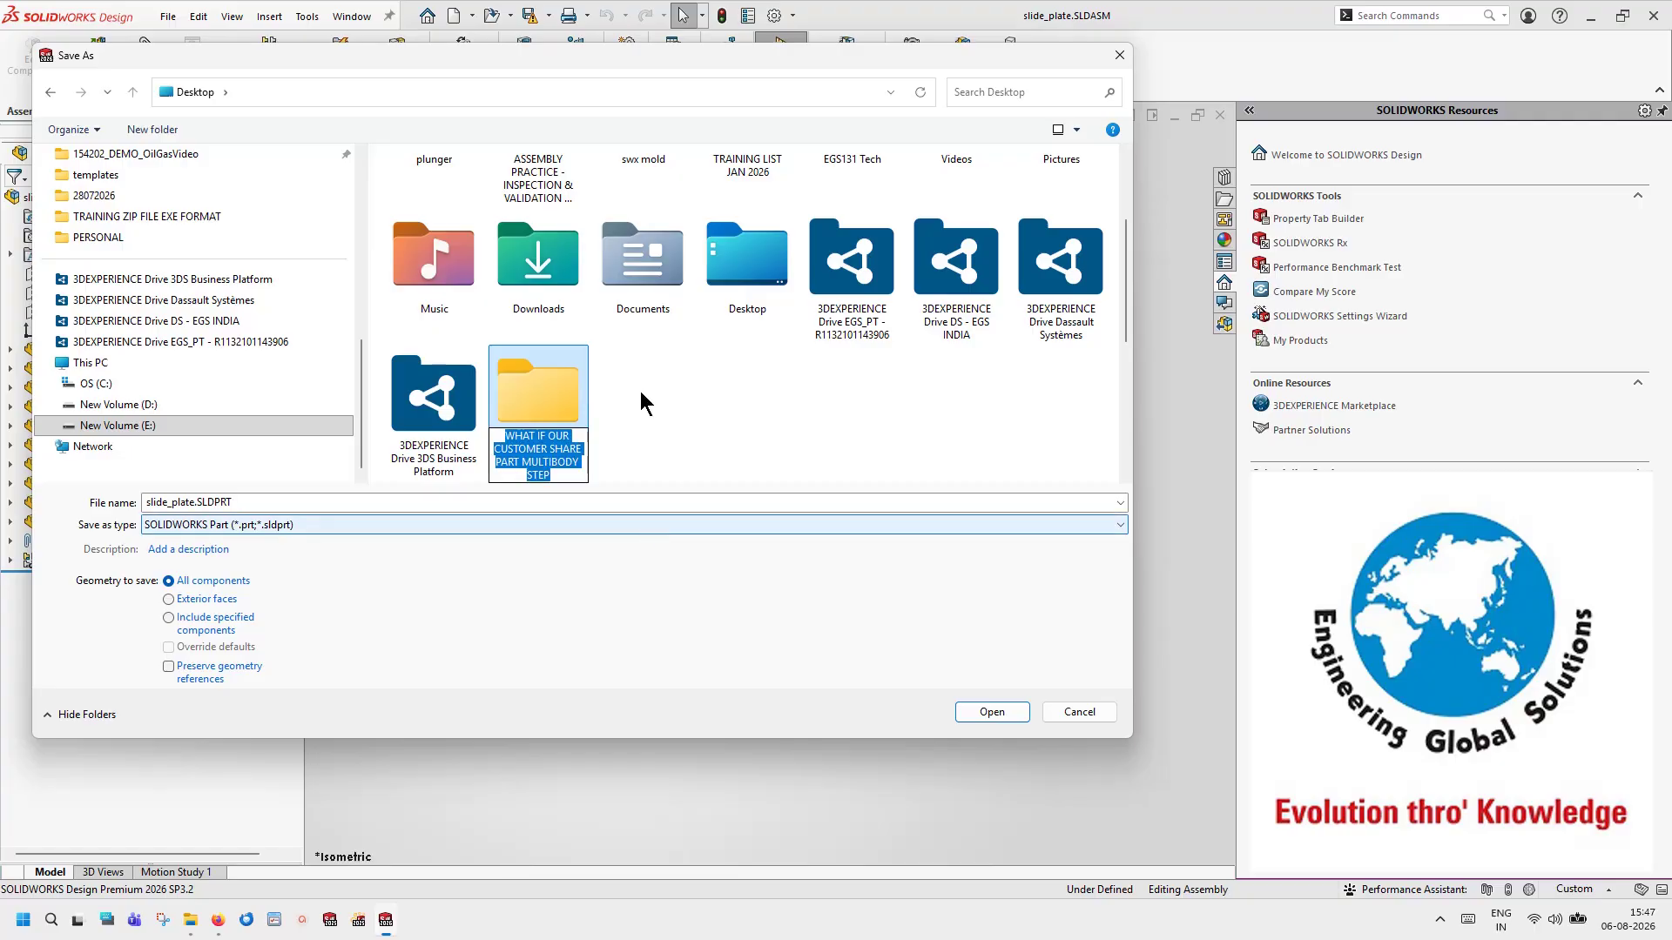
pyautogui.doubleClick(563, 403)
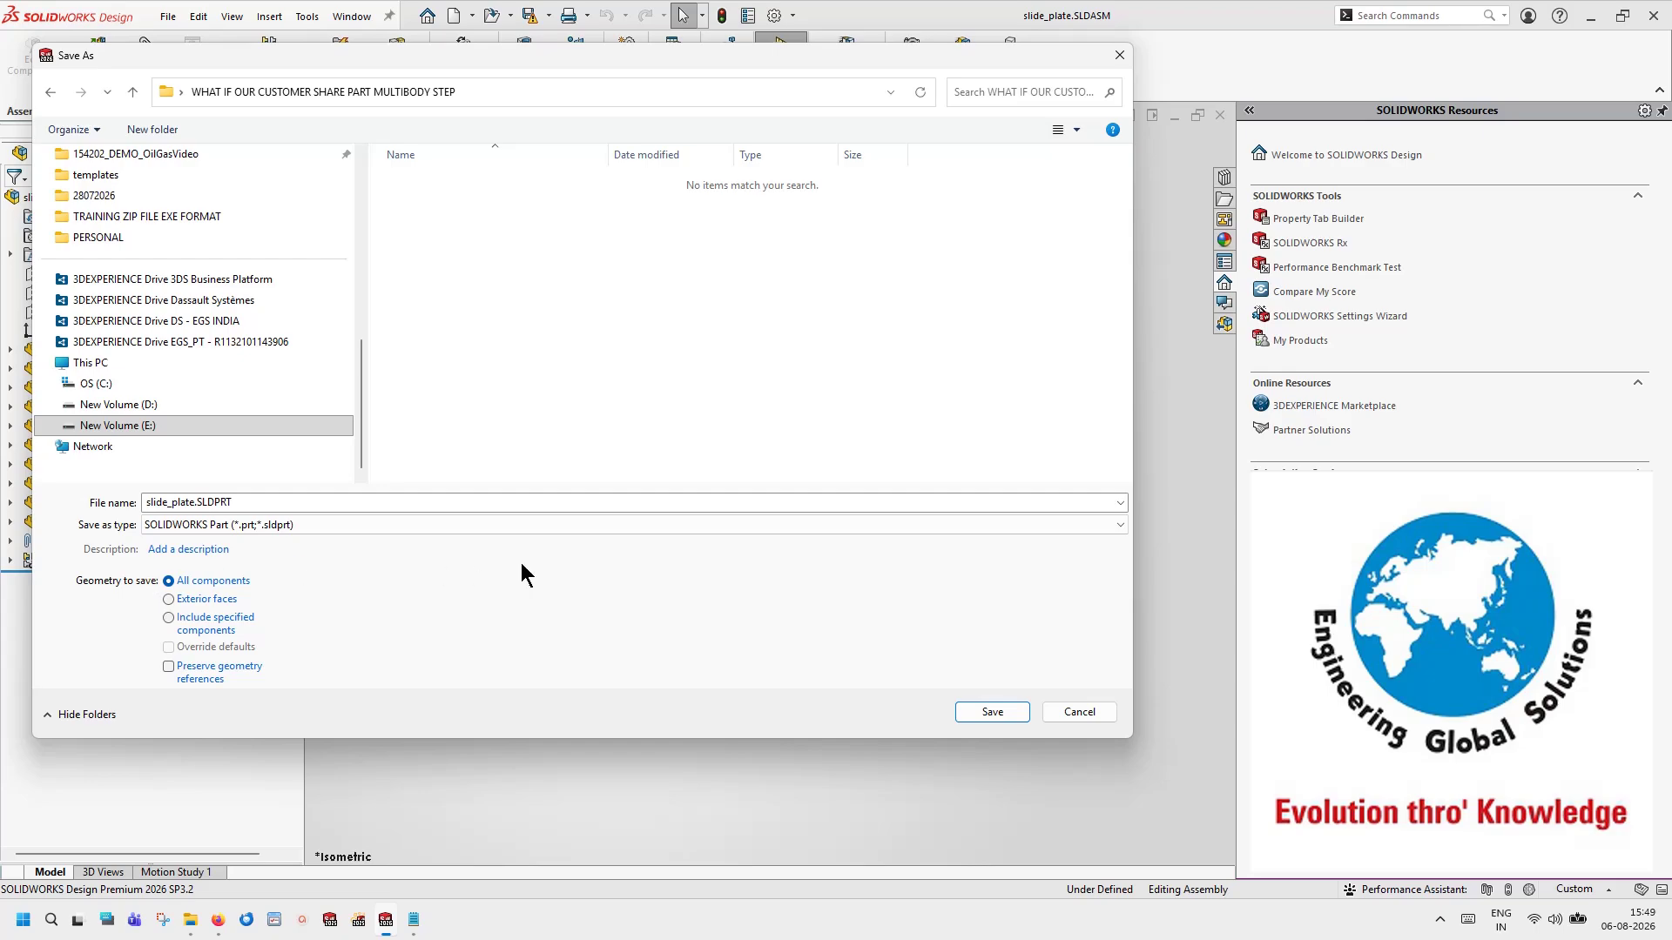
pyautogui.click(996, 709)
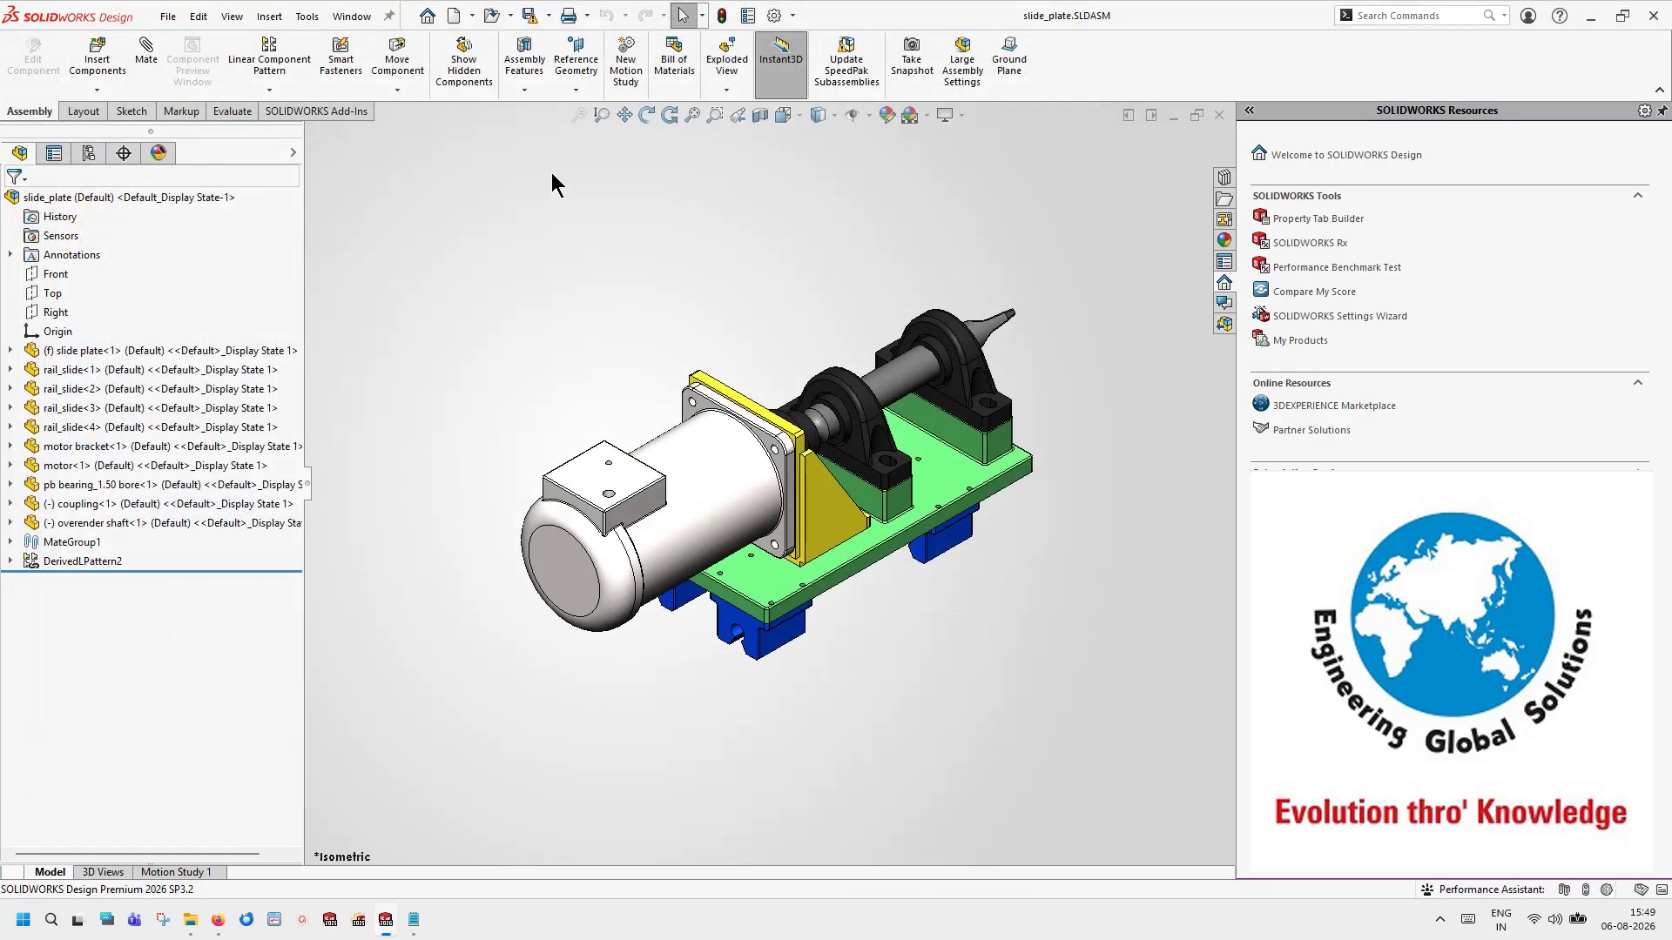
# Step: Close the slide_plate assembly and the Overturning Mechanism assembly without saving changes
pyautogui.click(1219, 115)
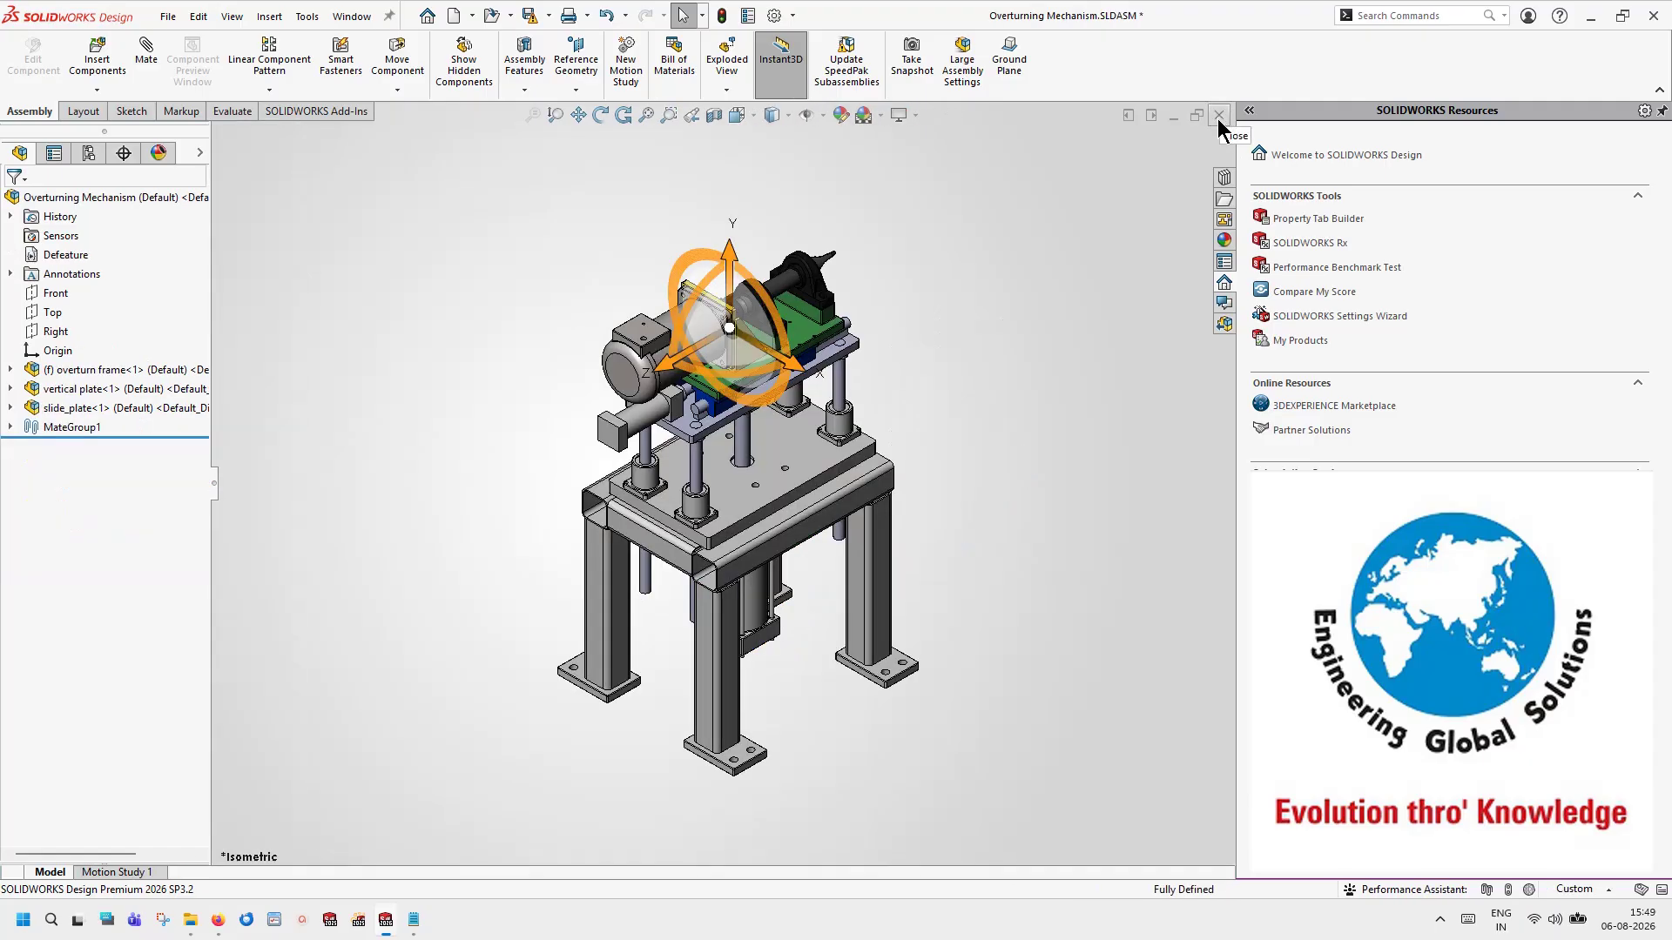
pyautogui.click(1219, 116)
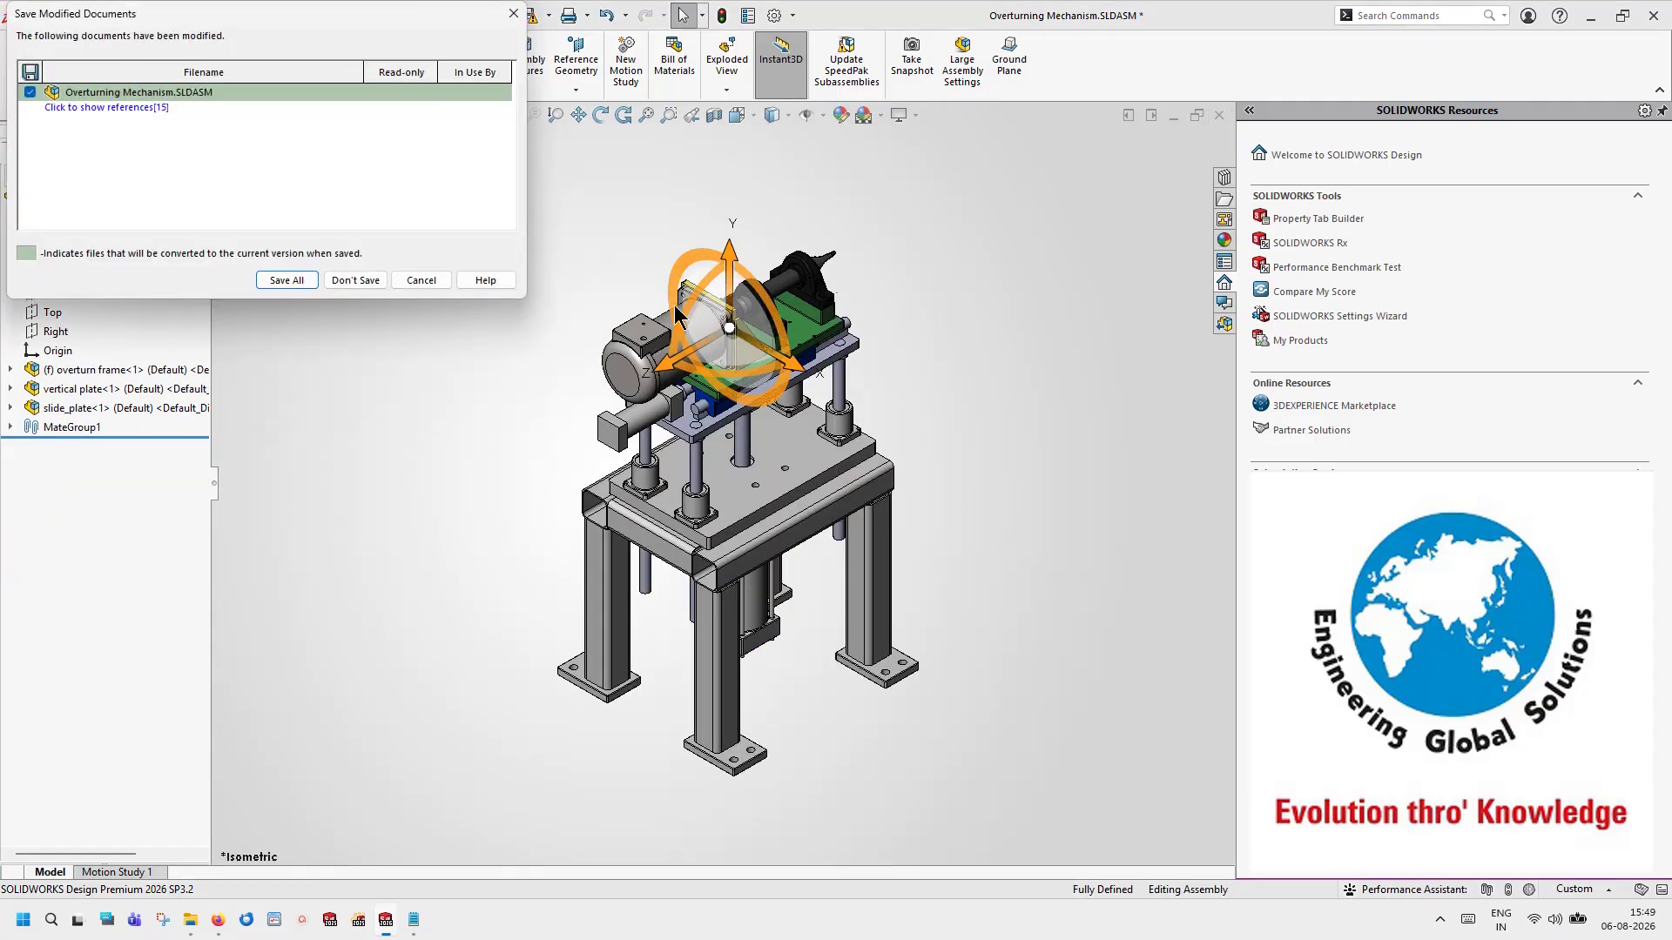
pyautogui.click(352, 280)
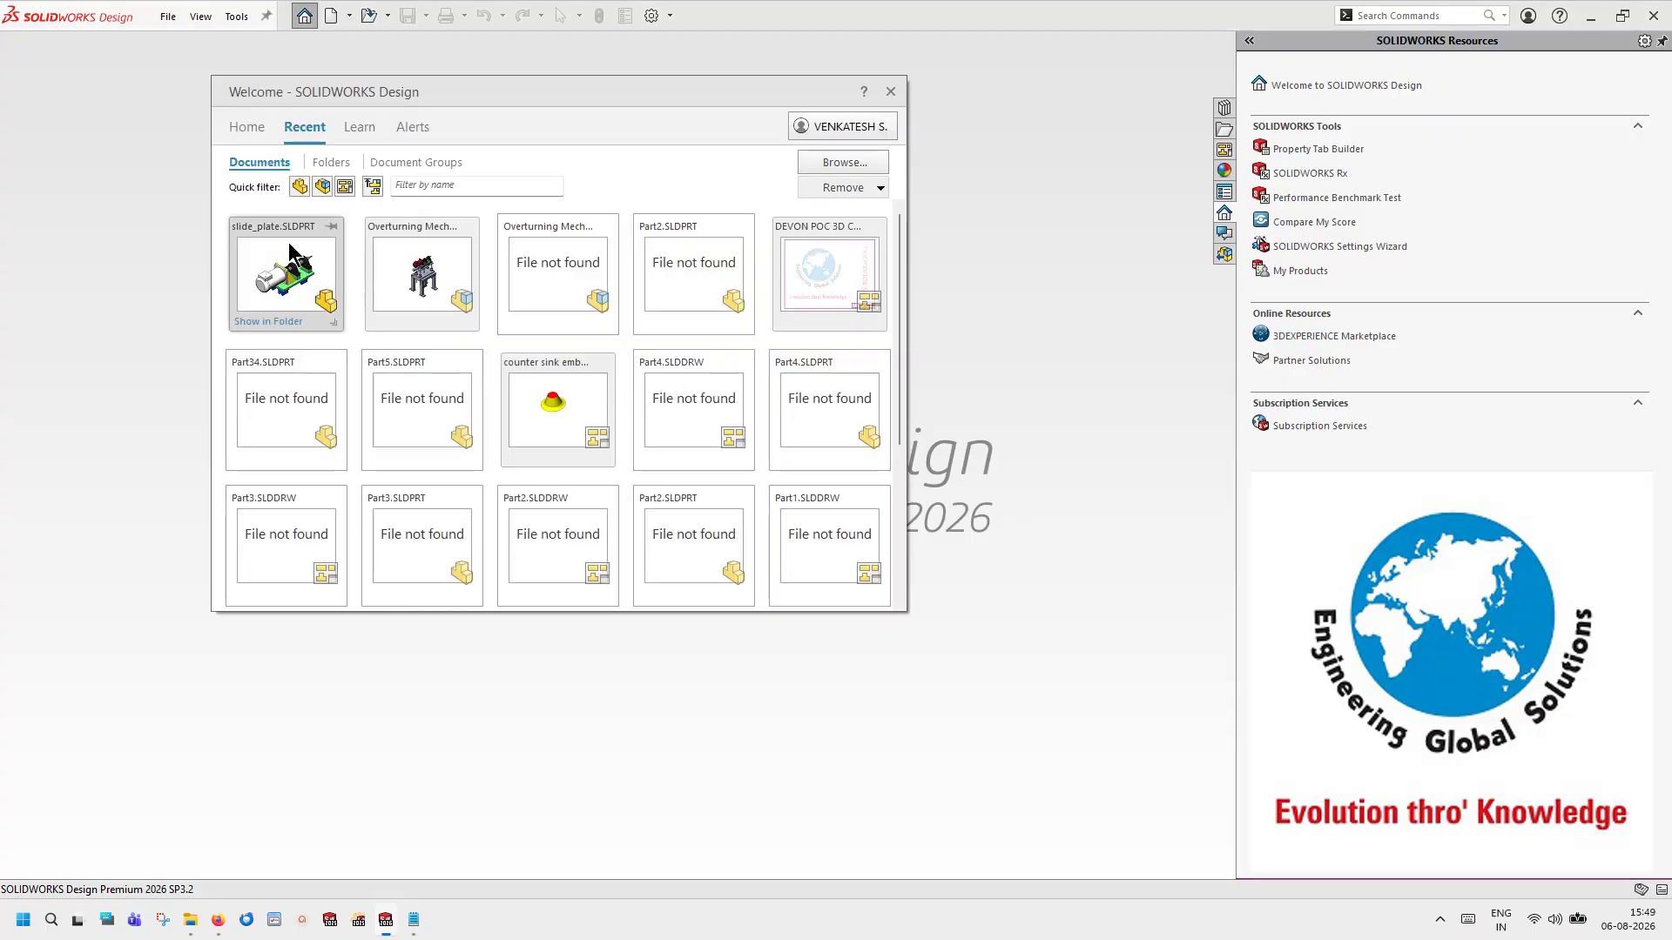
# Step: Open the recent part slide_plate.SLDPRT without feature recognition, and expand its annotations and solid bodies for inspection
pyautogui.click(289, 243)
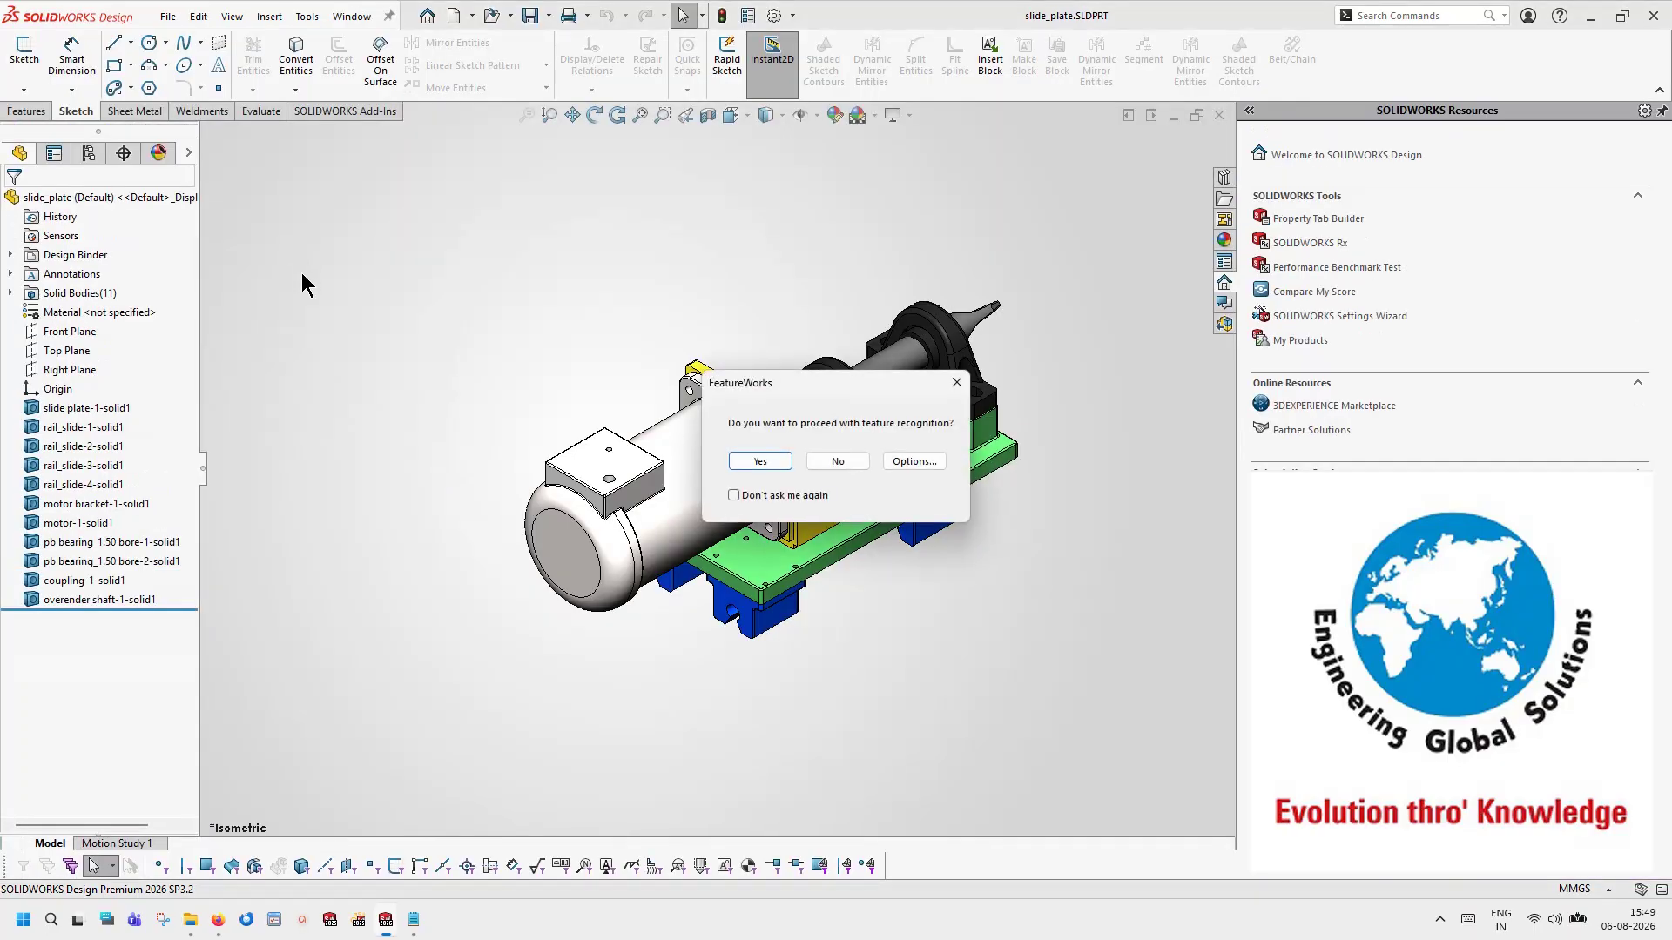
pyautogui.click(838, 462)
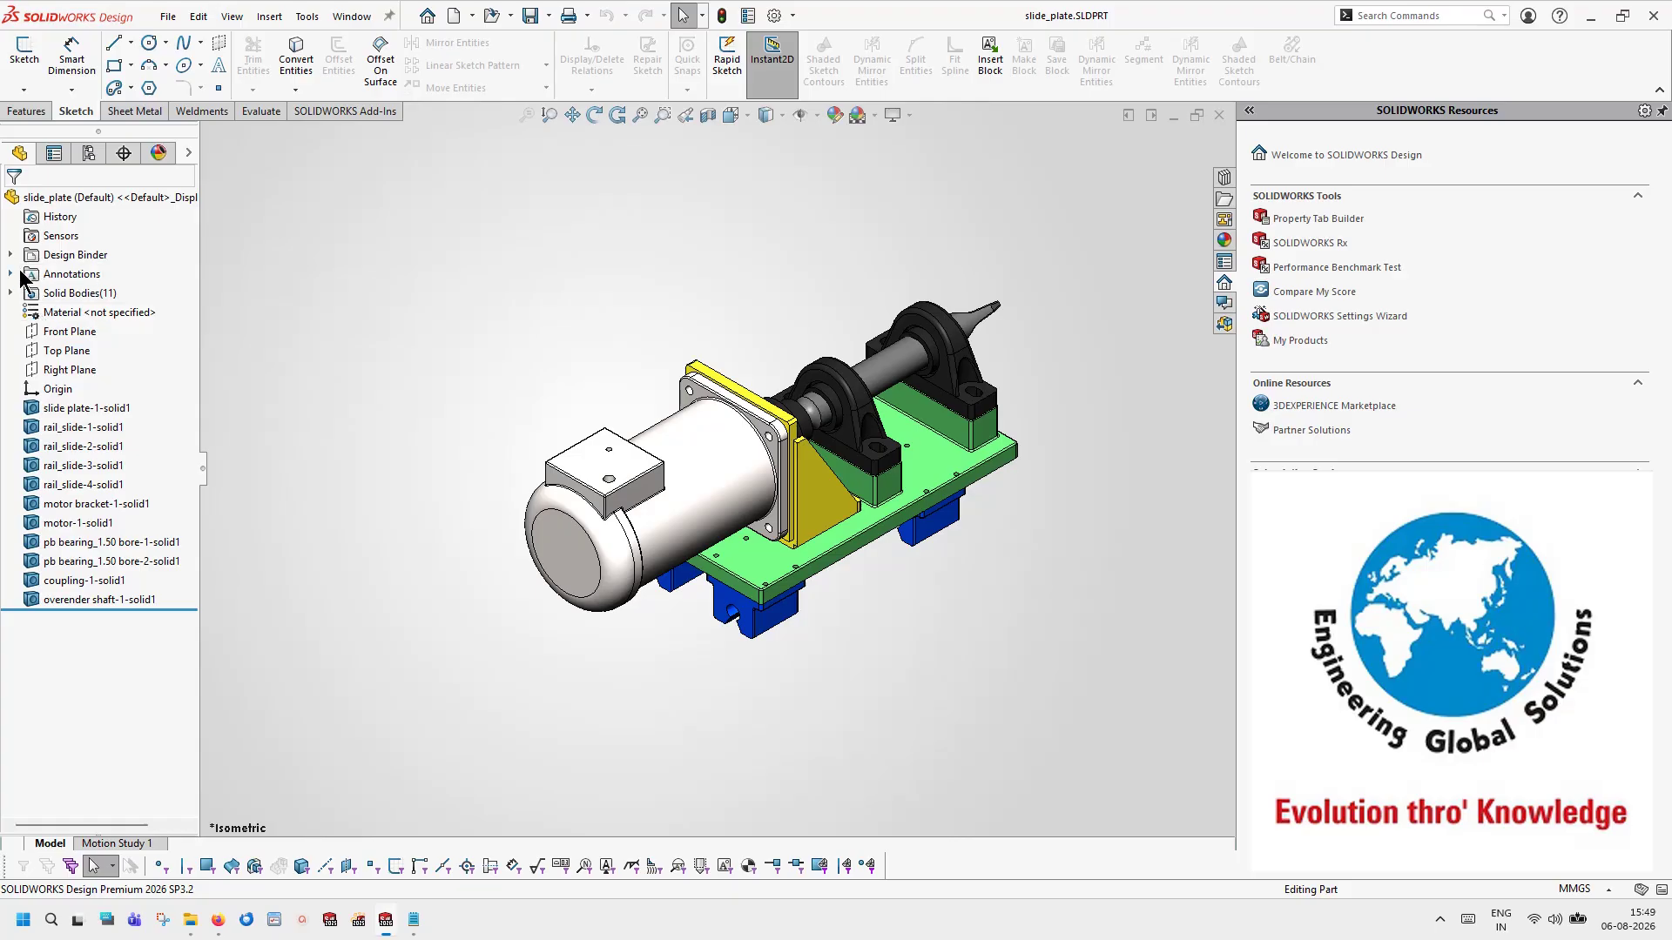
pyautogui.click(11, 275)
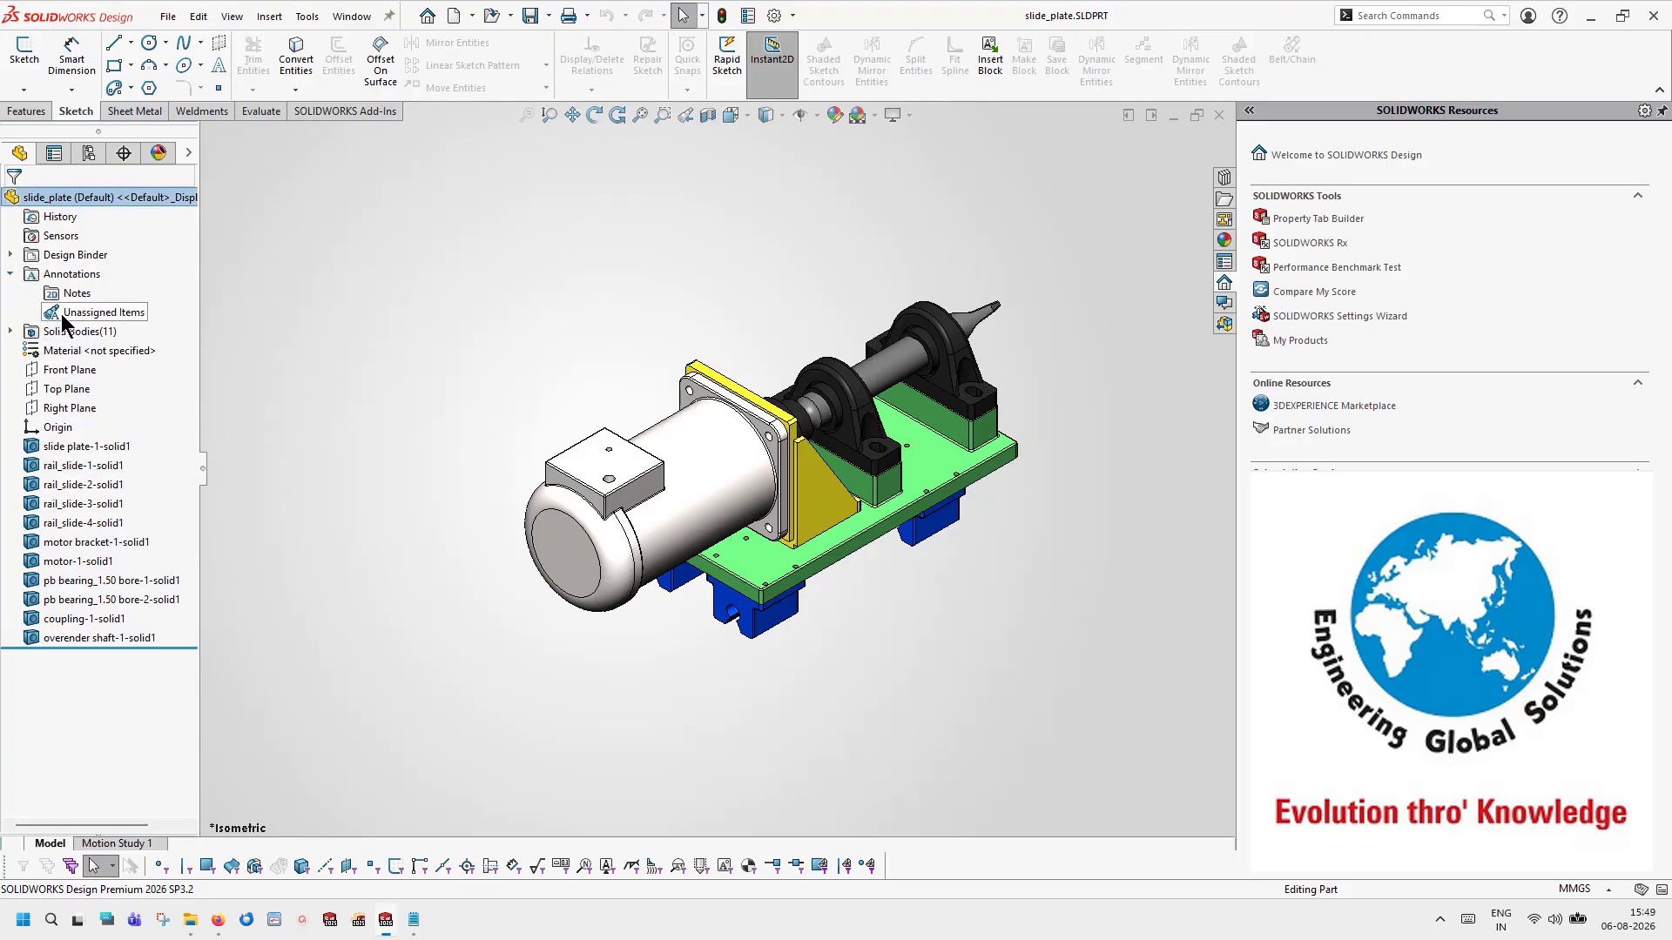
pyautogui.doubleClick(87, 335)
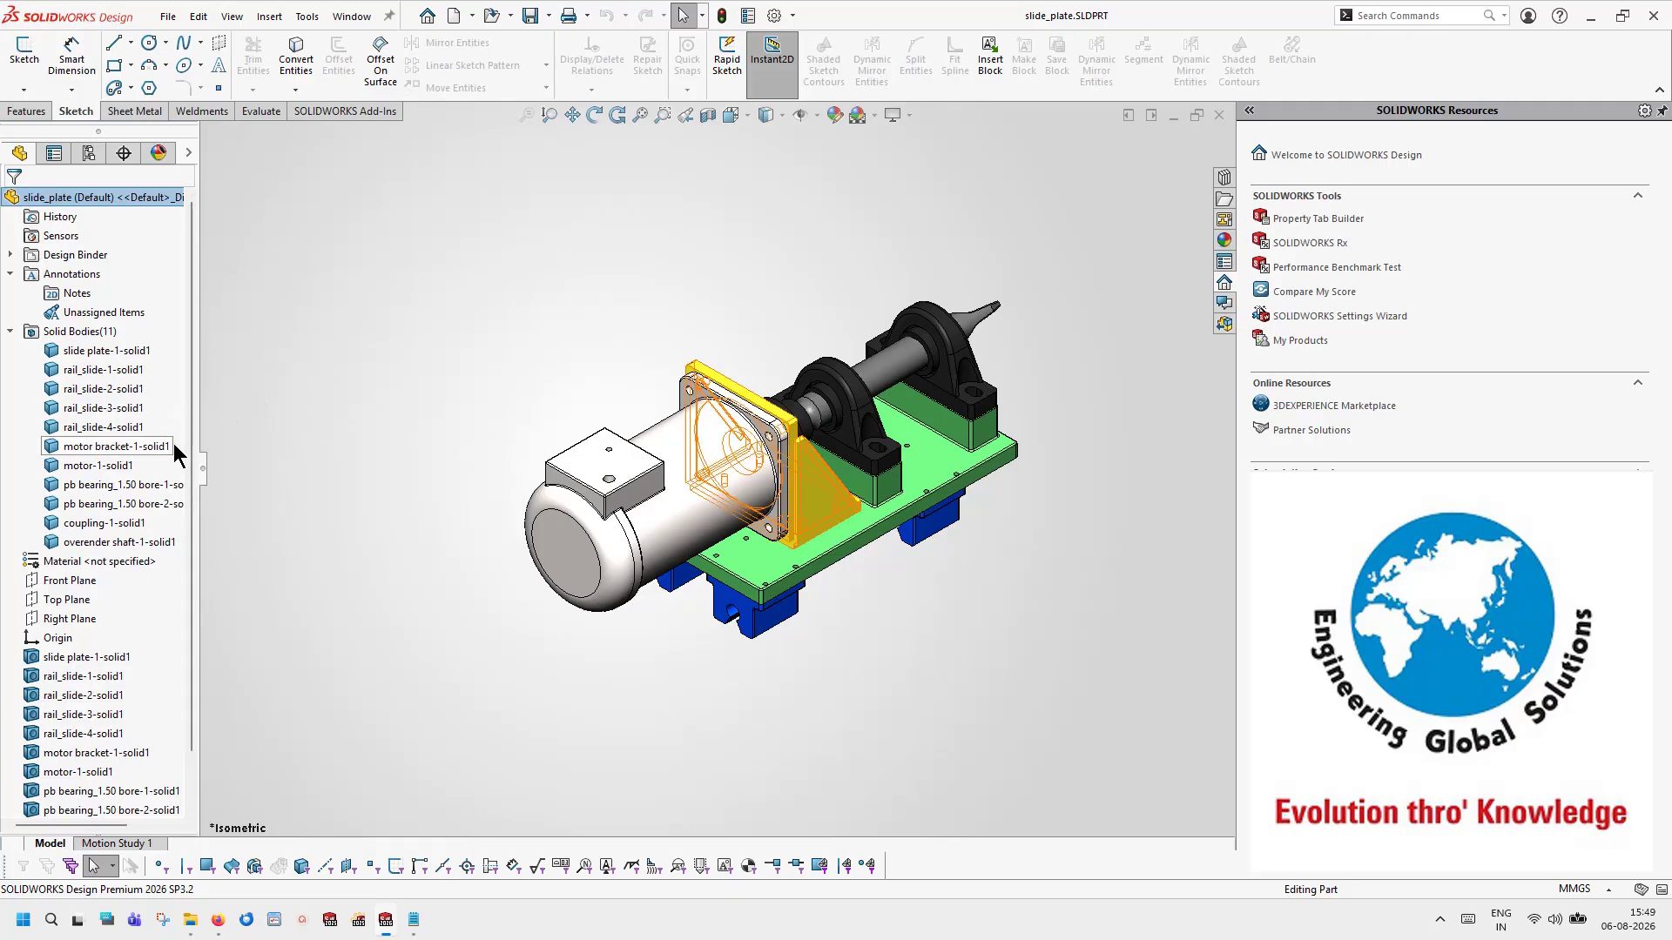
pyautogui.click(672, 544)
# Step: Try to recognize the features of the imported motor-1-solid1 body with FeatureWorks
pyautogui.scroll(-1, 112, 672)
pyautogui.rightClick(74, 714)
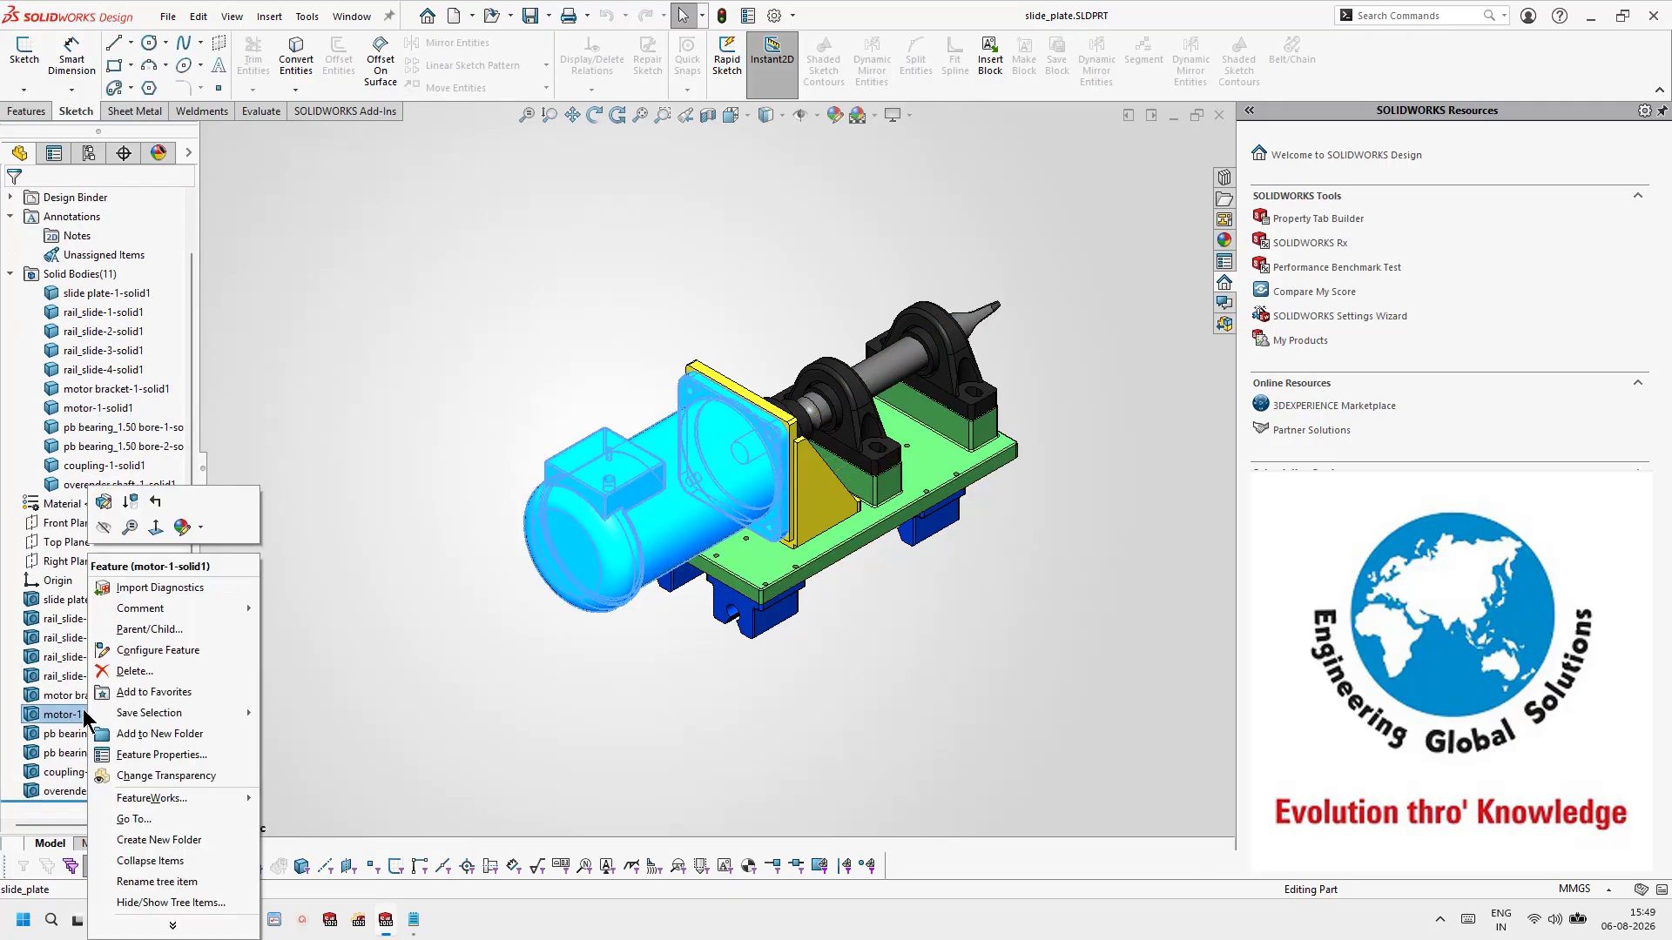
pyautogui.moveTo(209, 805)
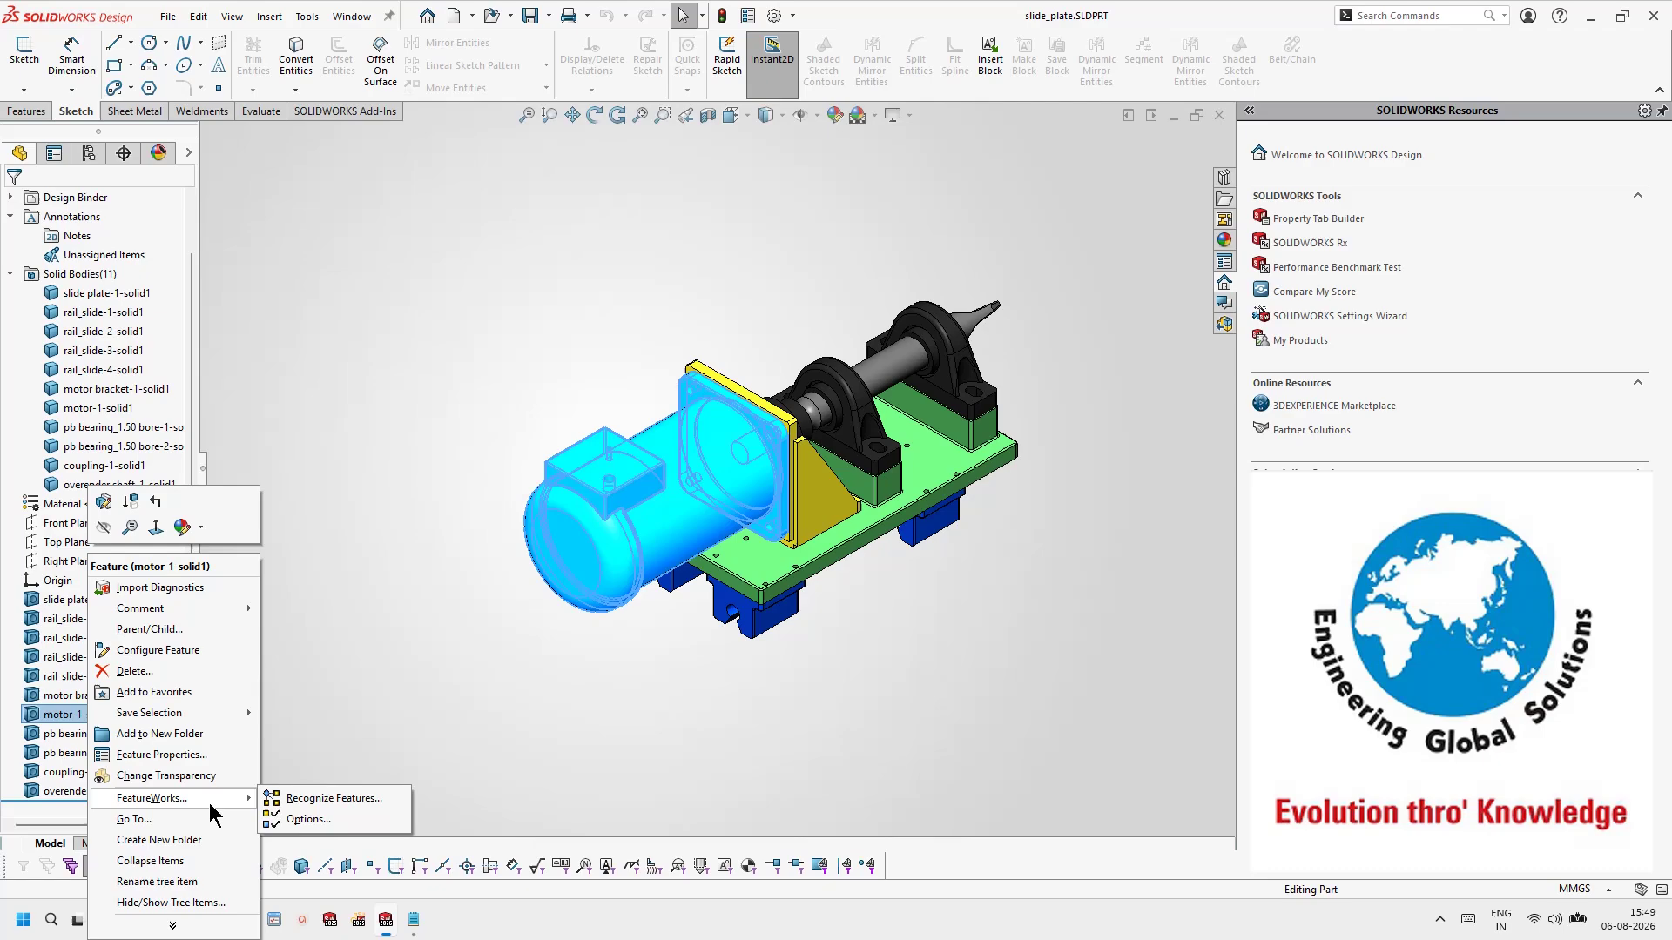
pyautogui.click(294, 799)
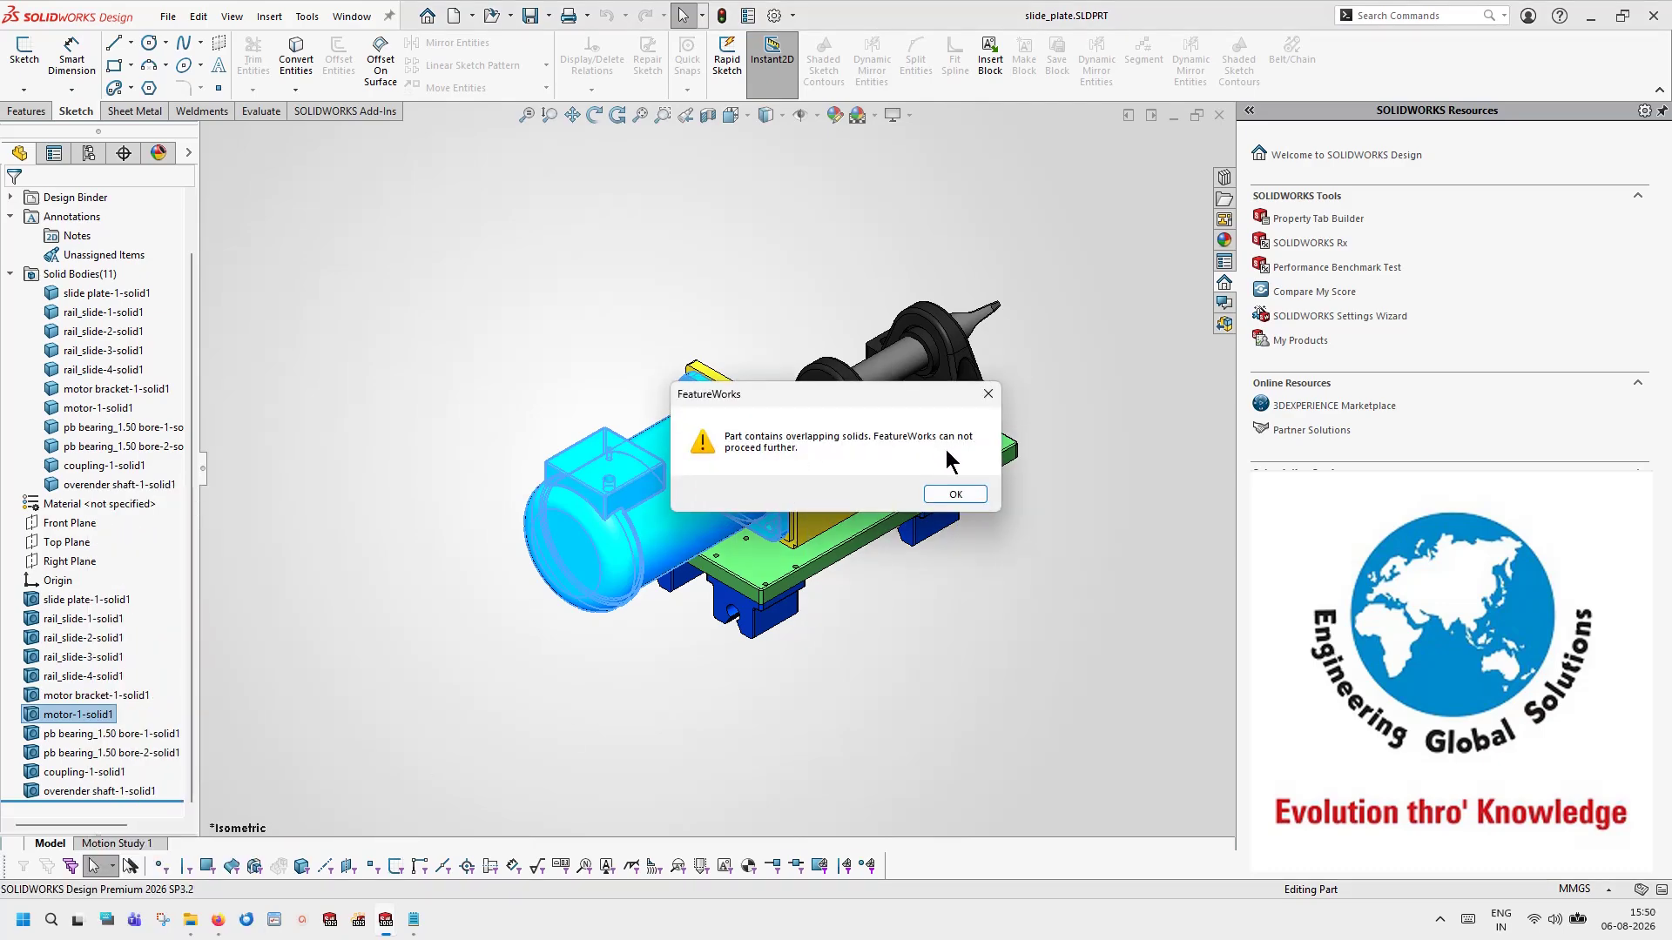
pyautogui.click(955, 494)
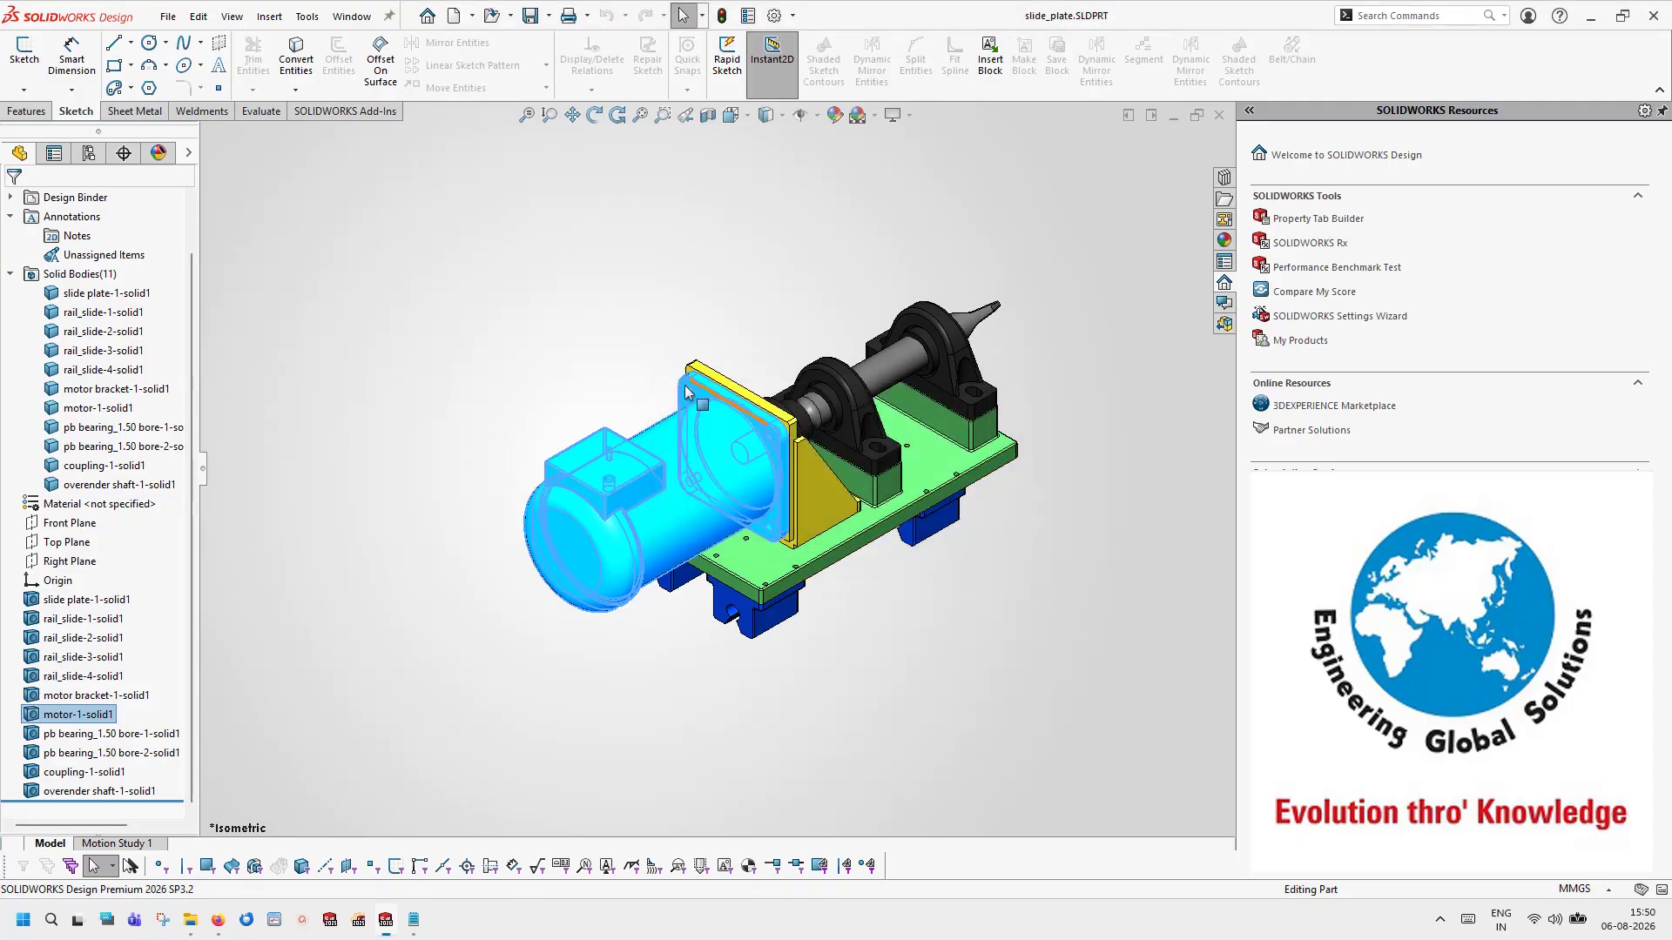
# Step: Start Save Bodies for all solid bodies of slide_plate and auto-assign titles to the resulting parts
pyautogui.click(9, 219)
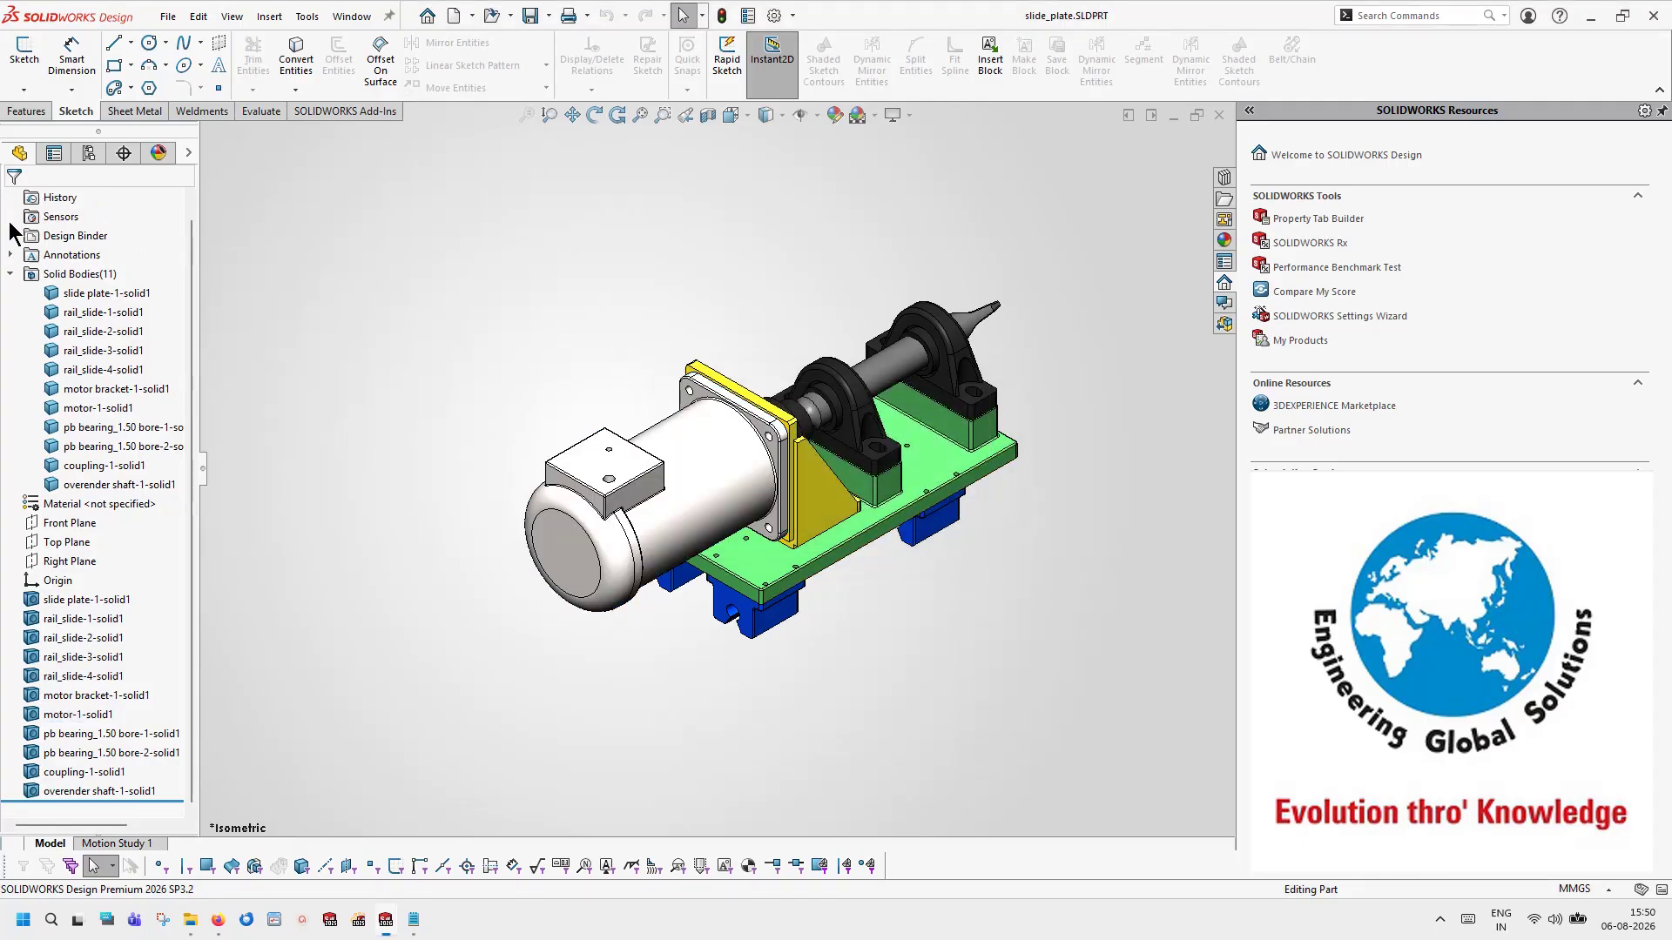
pyautogui.click(9, 273)
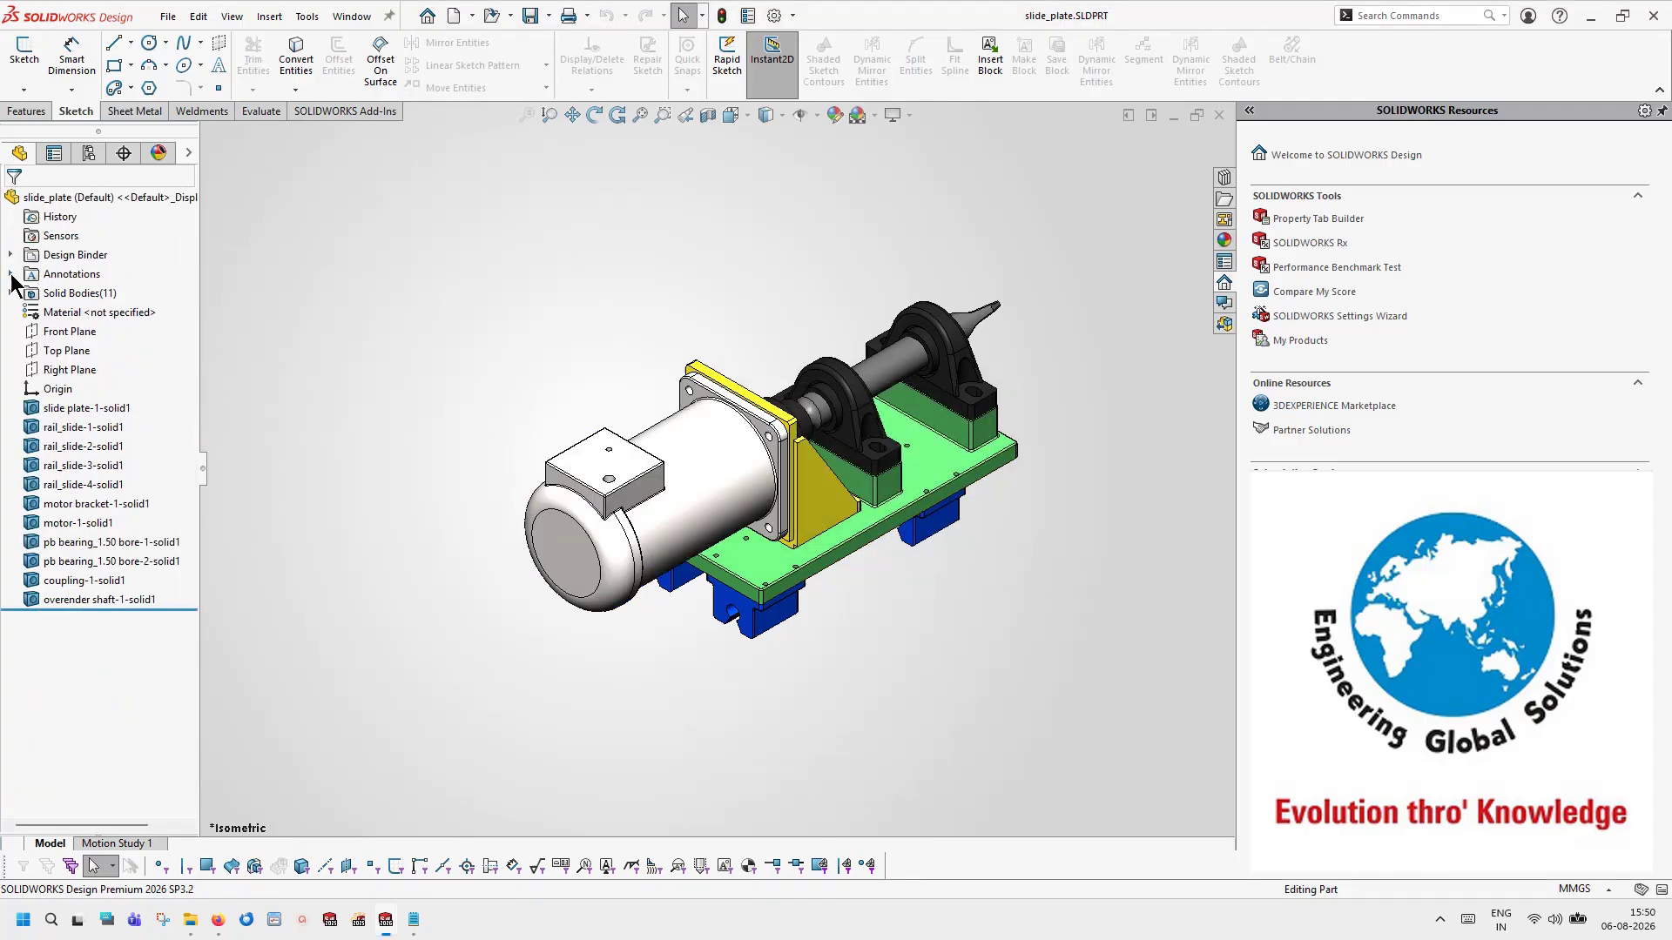
pyautogui.rightClick(101, 299)
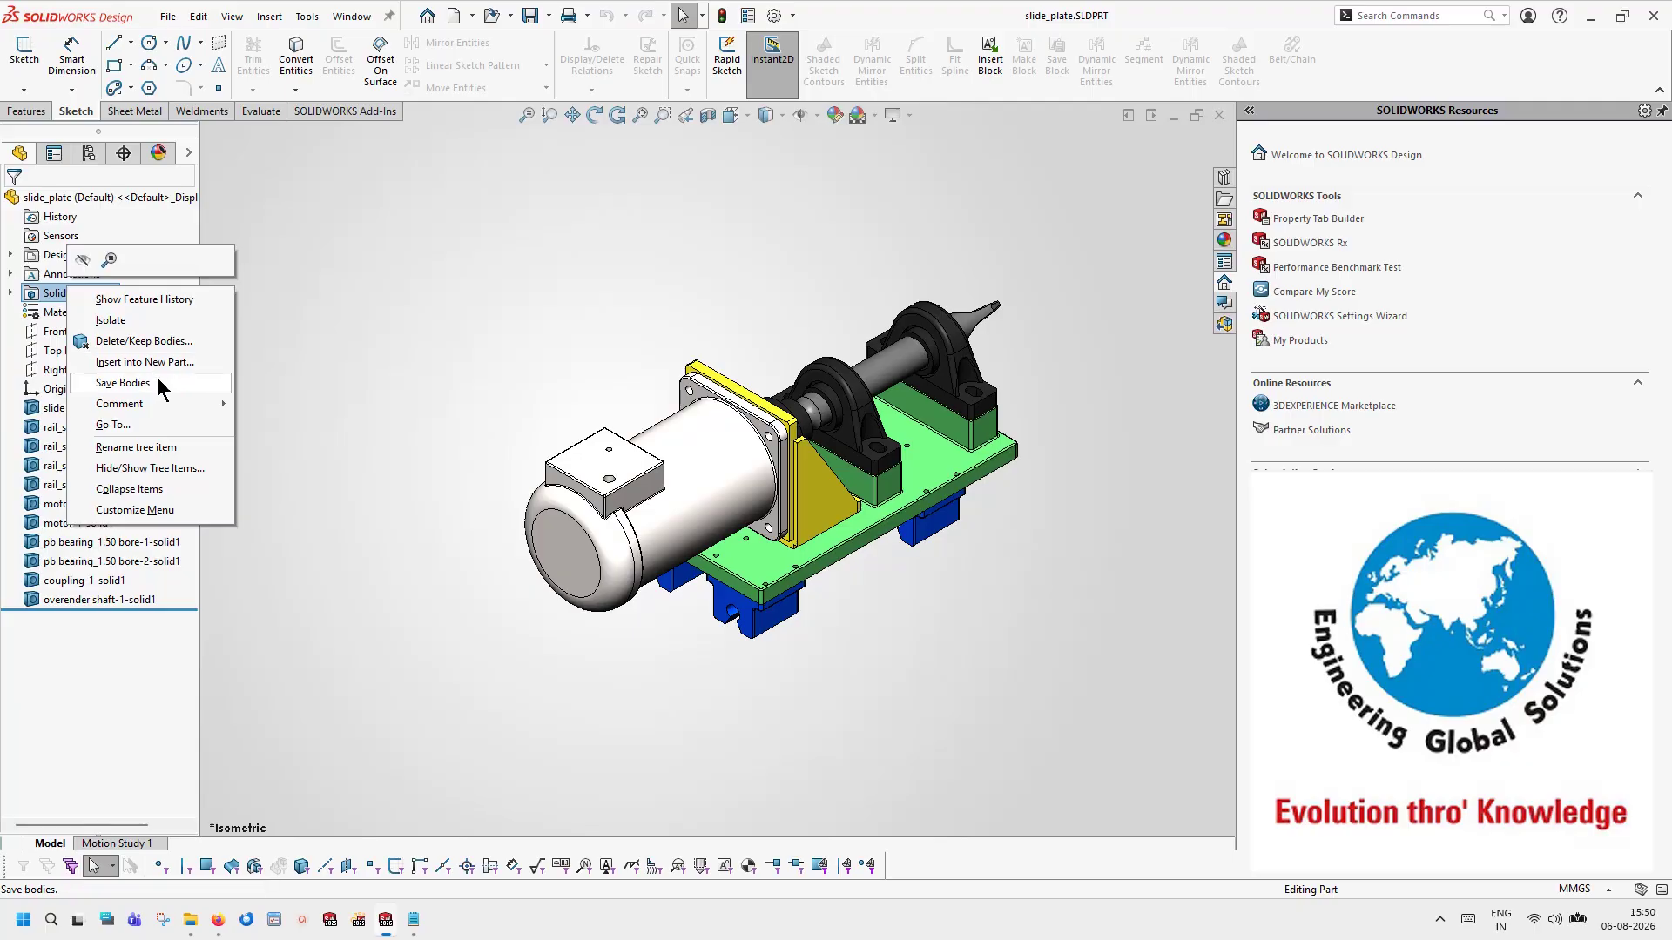
pyautogui.click(122, 383)
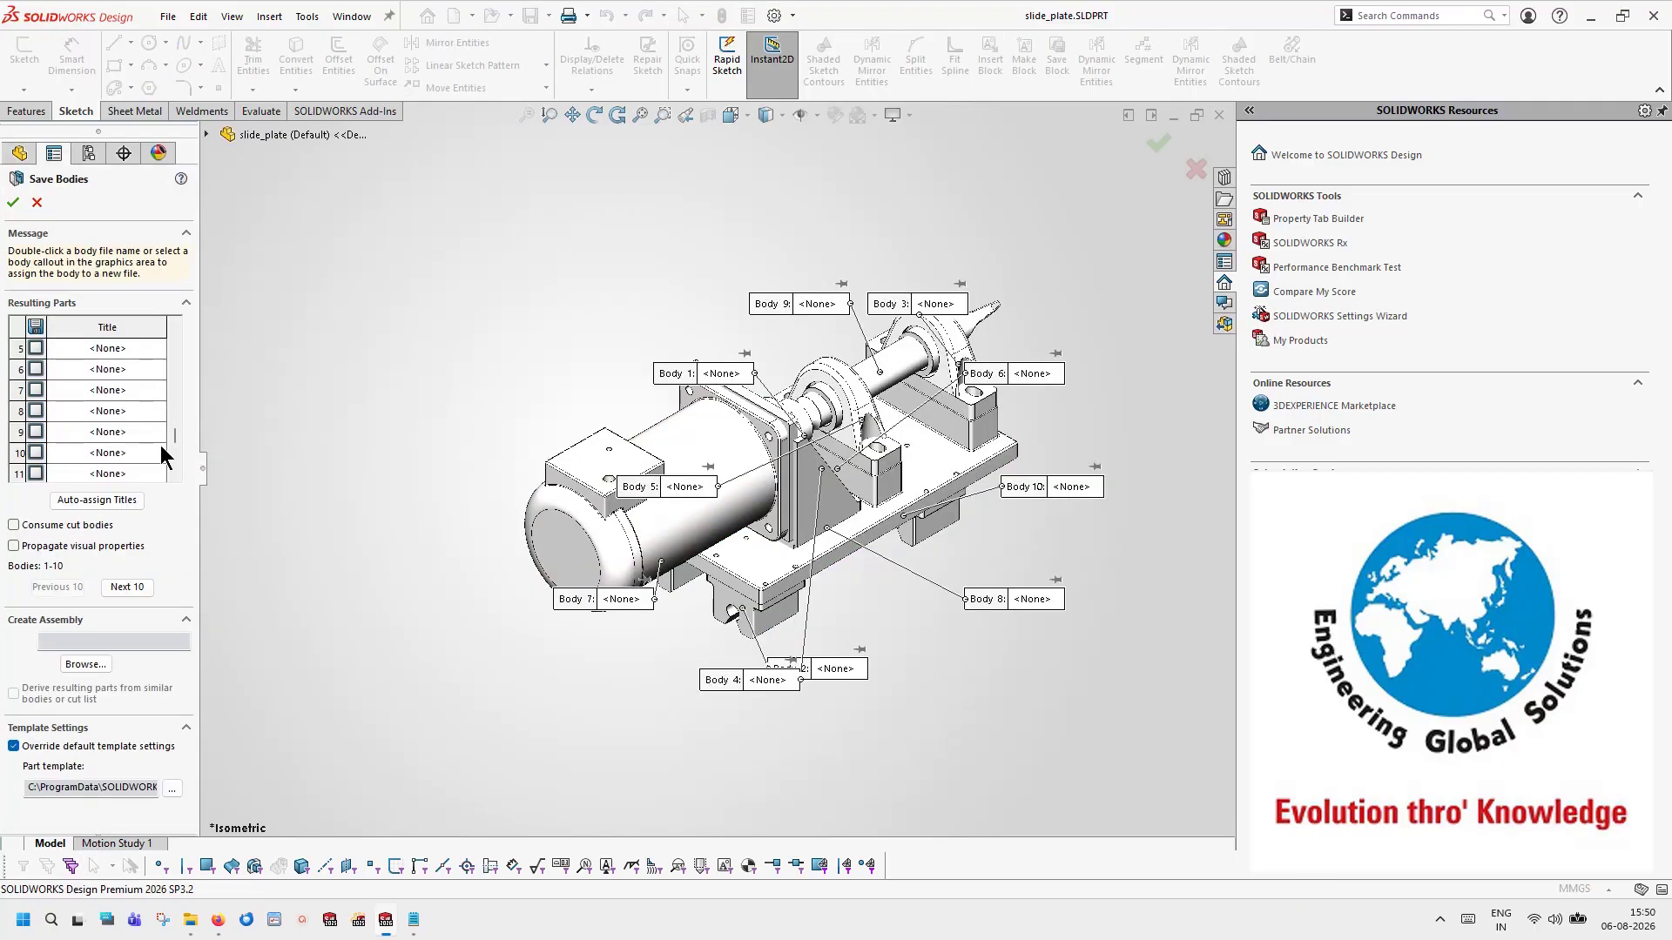
pyautogui.click(135, 500)
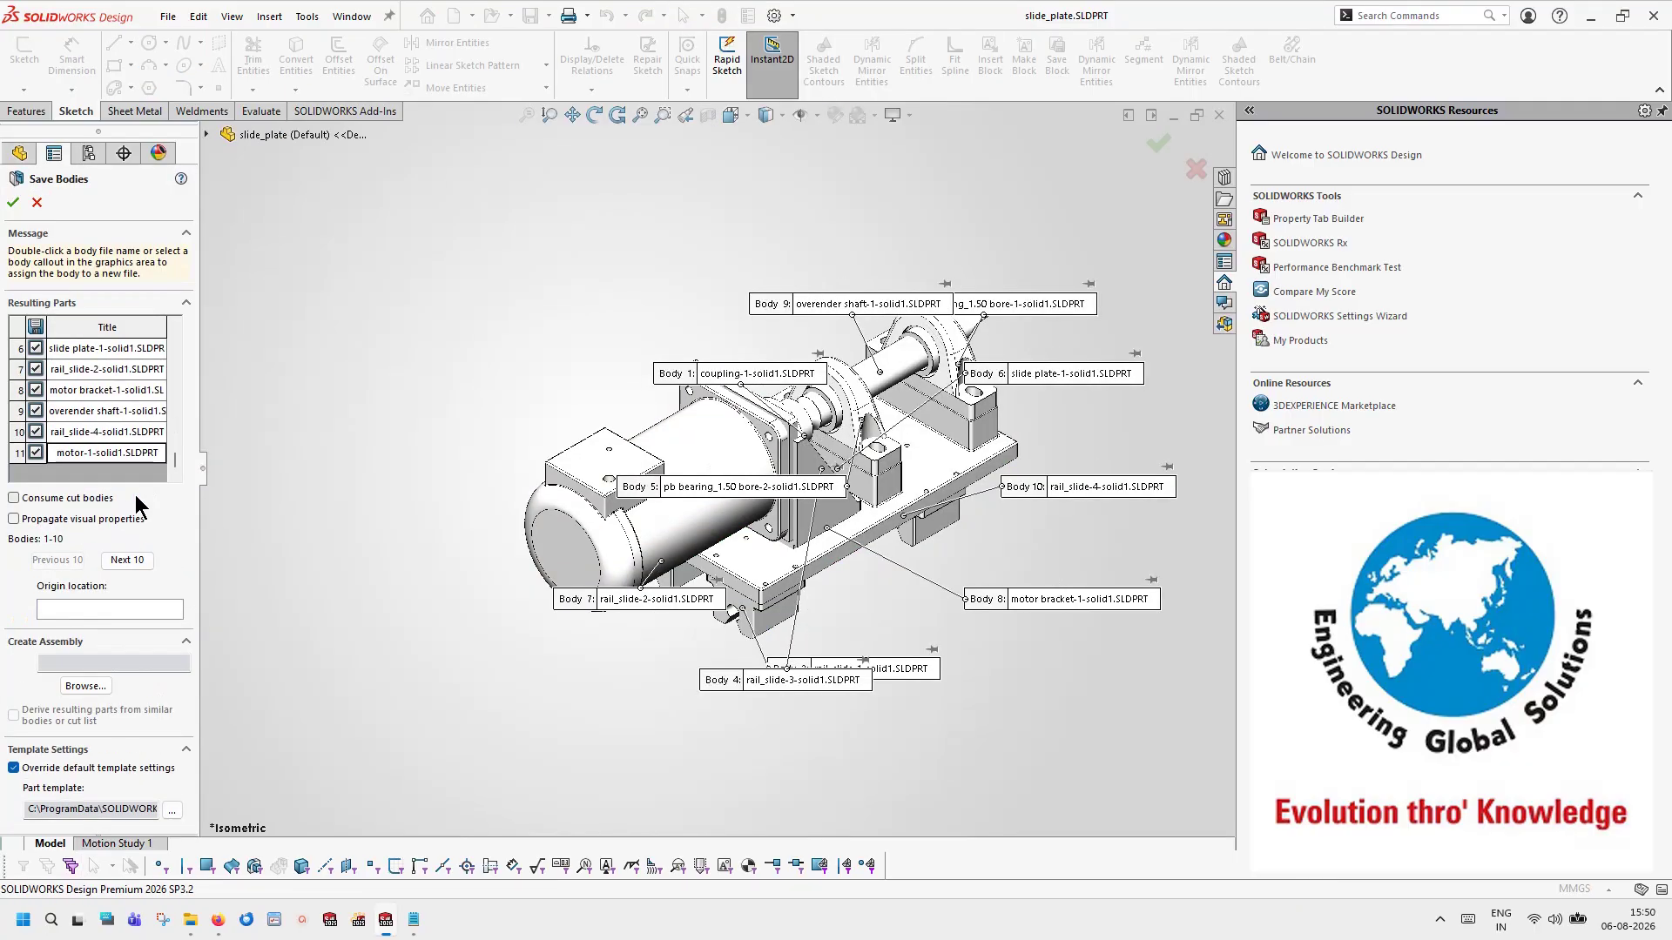
# Step: Create an assembly file named SLIDE PLATE ASSEMBLY from the saved bodies, and rebuild and save the document
pyautogui.click(103, 689)
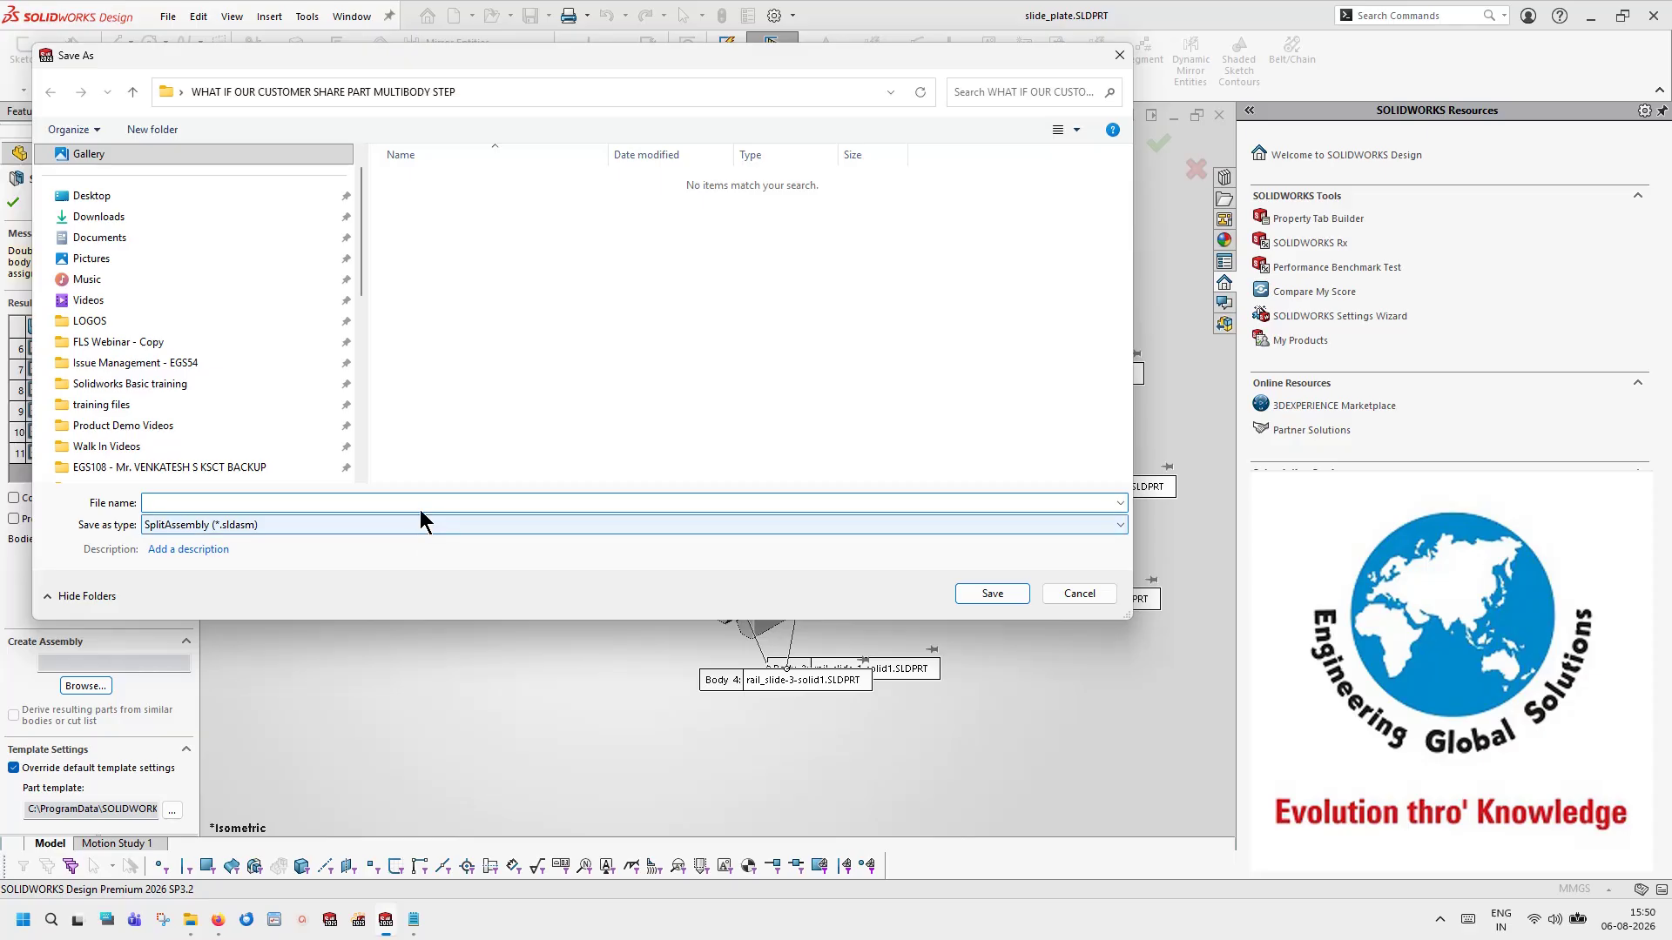
pyautogui.write('SLIDW')
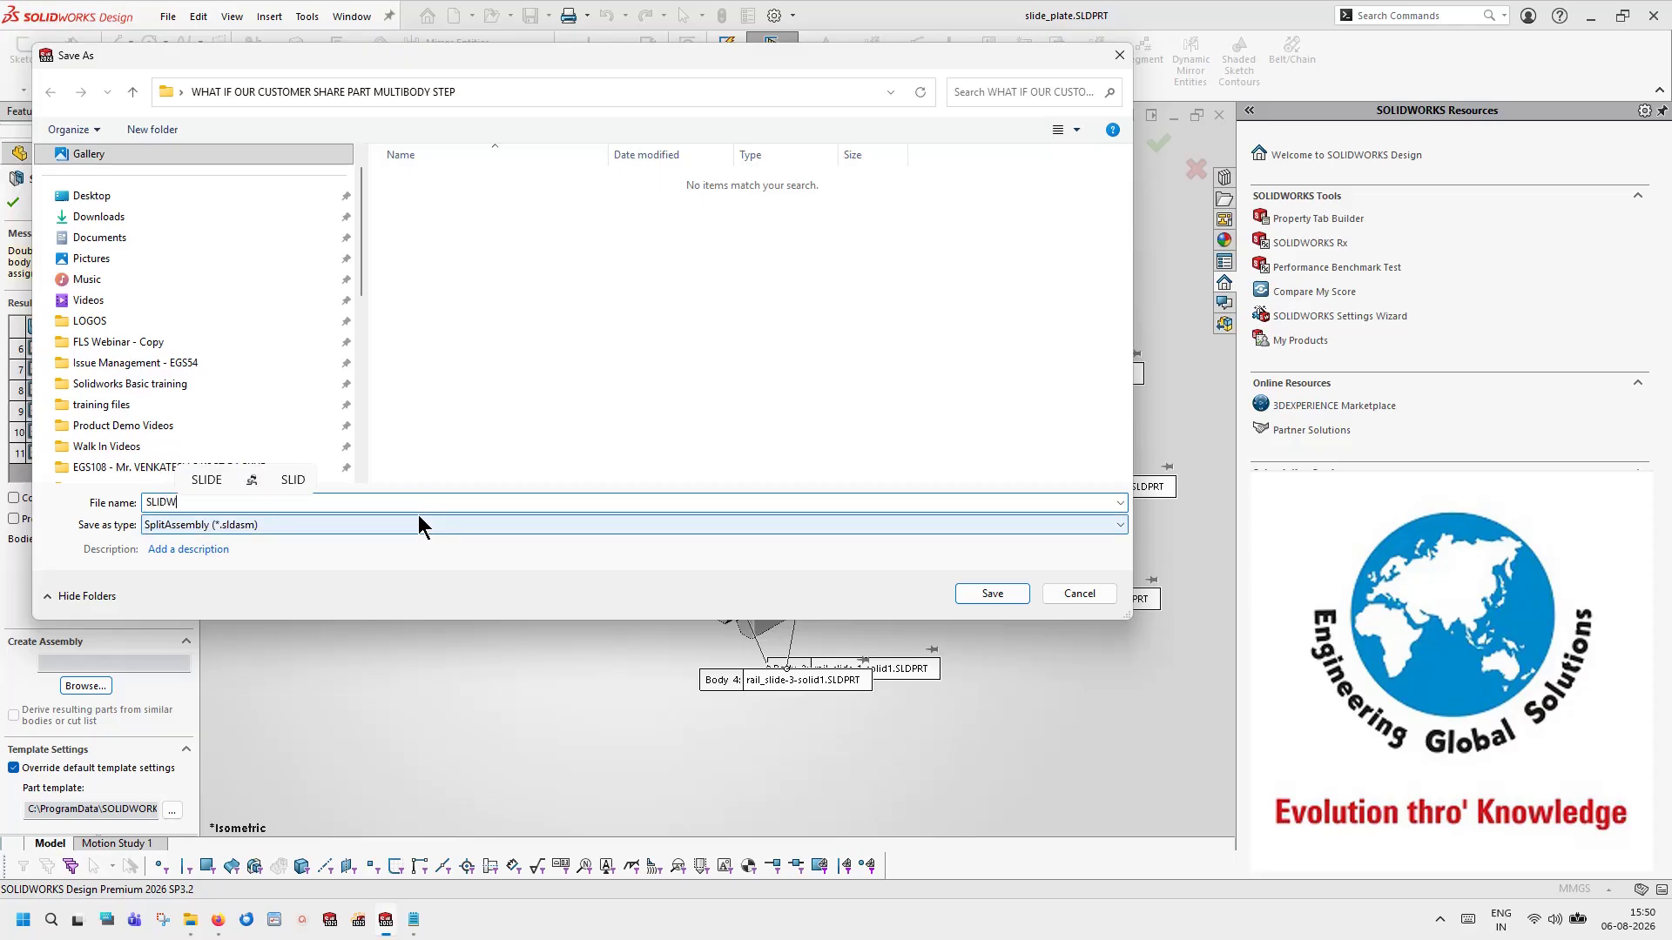
pyautogui.press('BackSpace')
pyautogui.press('BackSpace')
pyautogui.press('BackSpace')
pyautogui.press('BackSpace')
pyautogui.press('BackSpace')
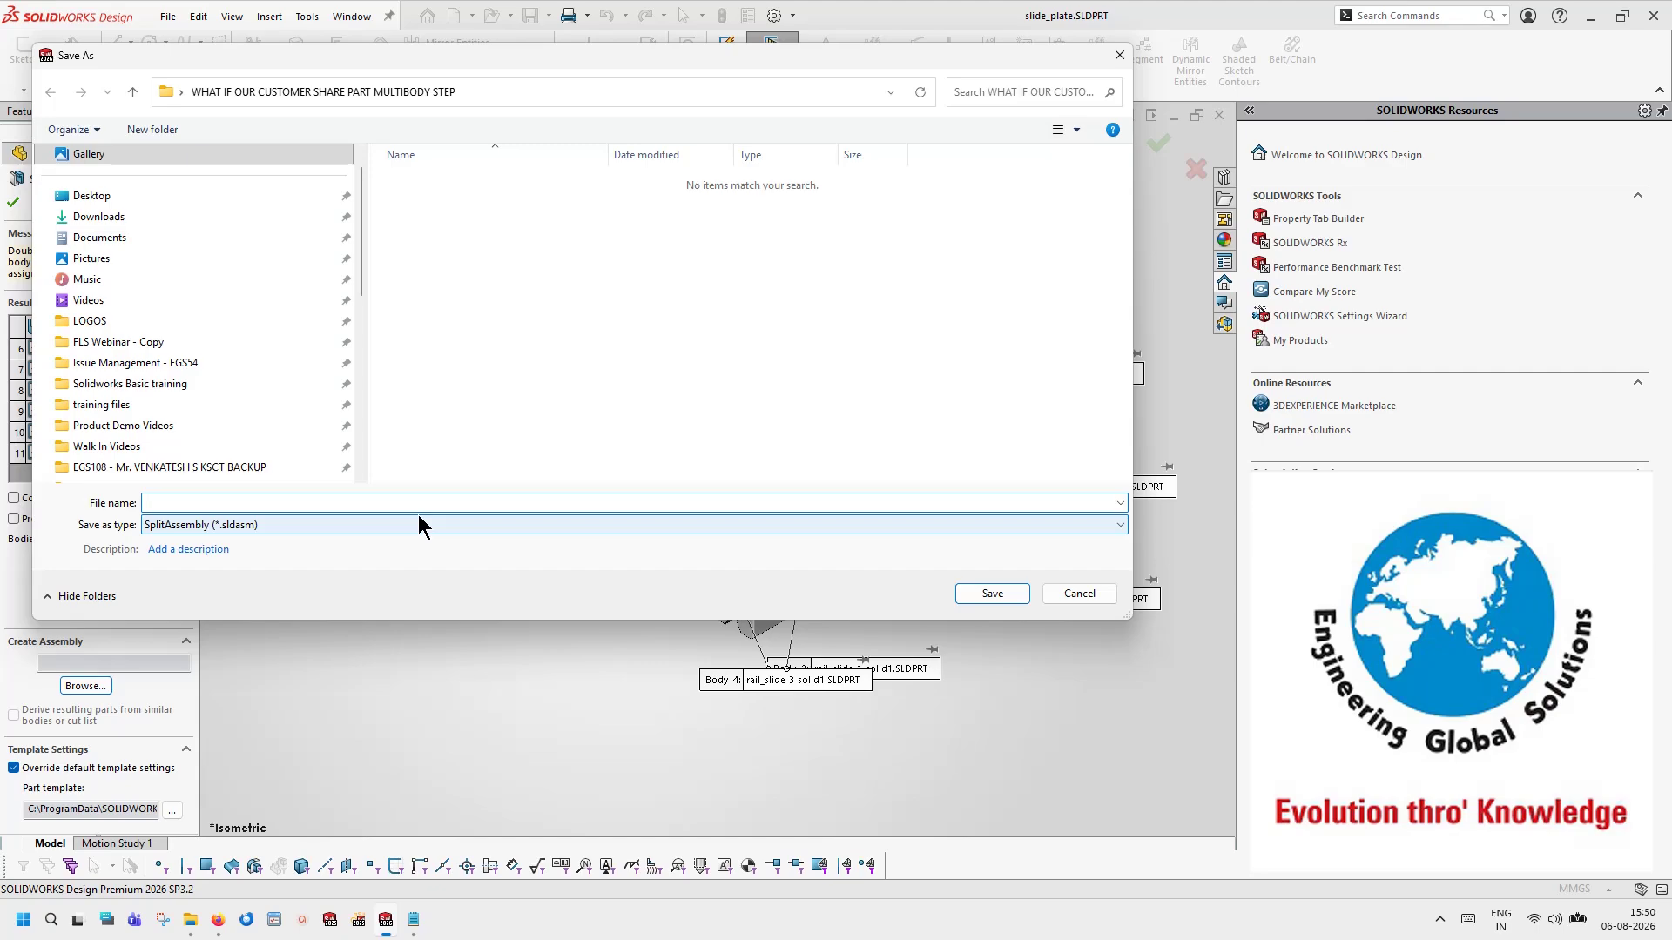
pyautogui.write('SLI')
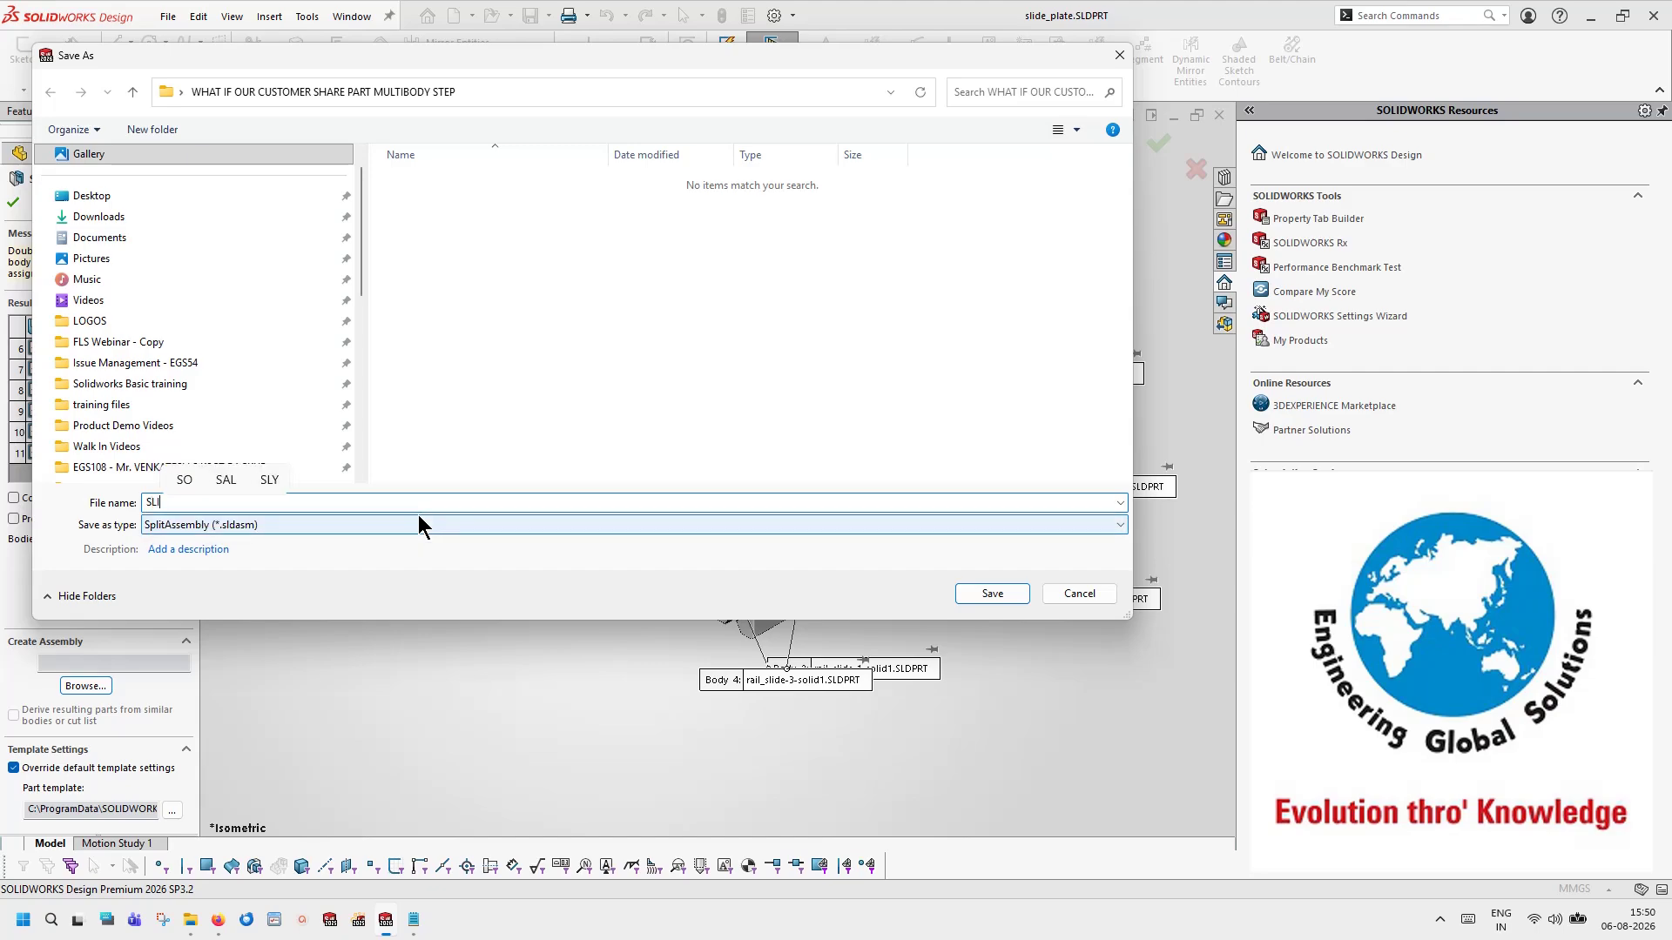
pyautogui.write('DE PLATE ASSE')
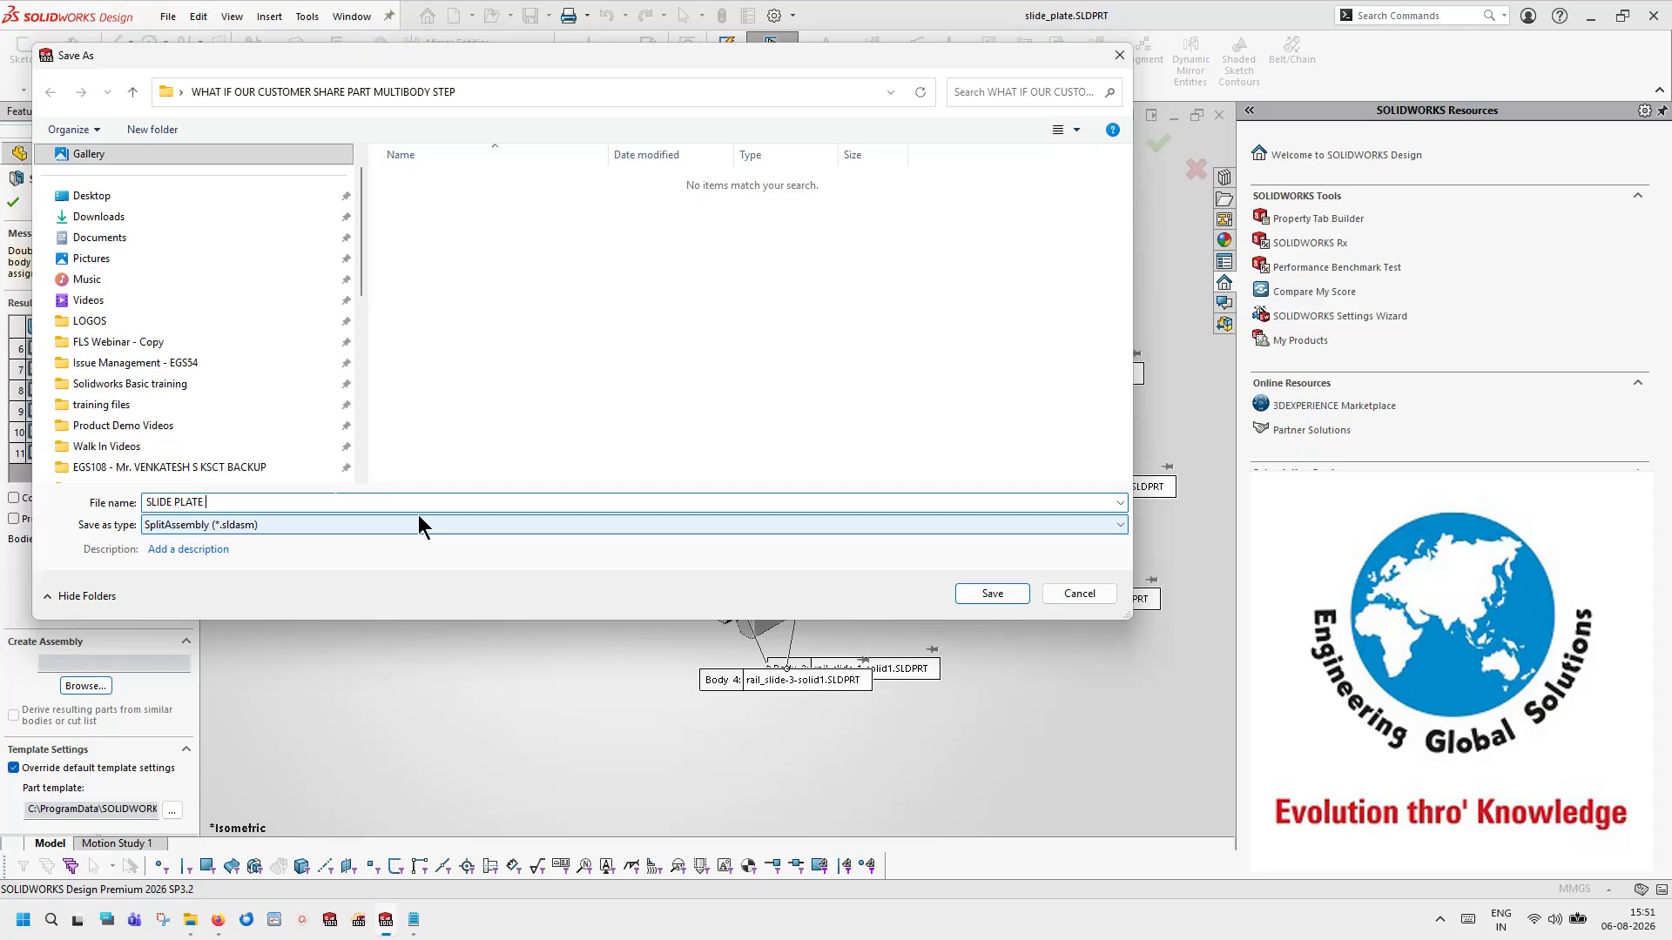
pyautogui.write('MBLY')
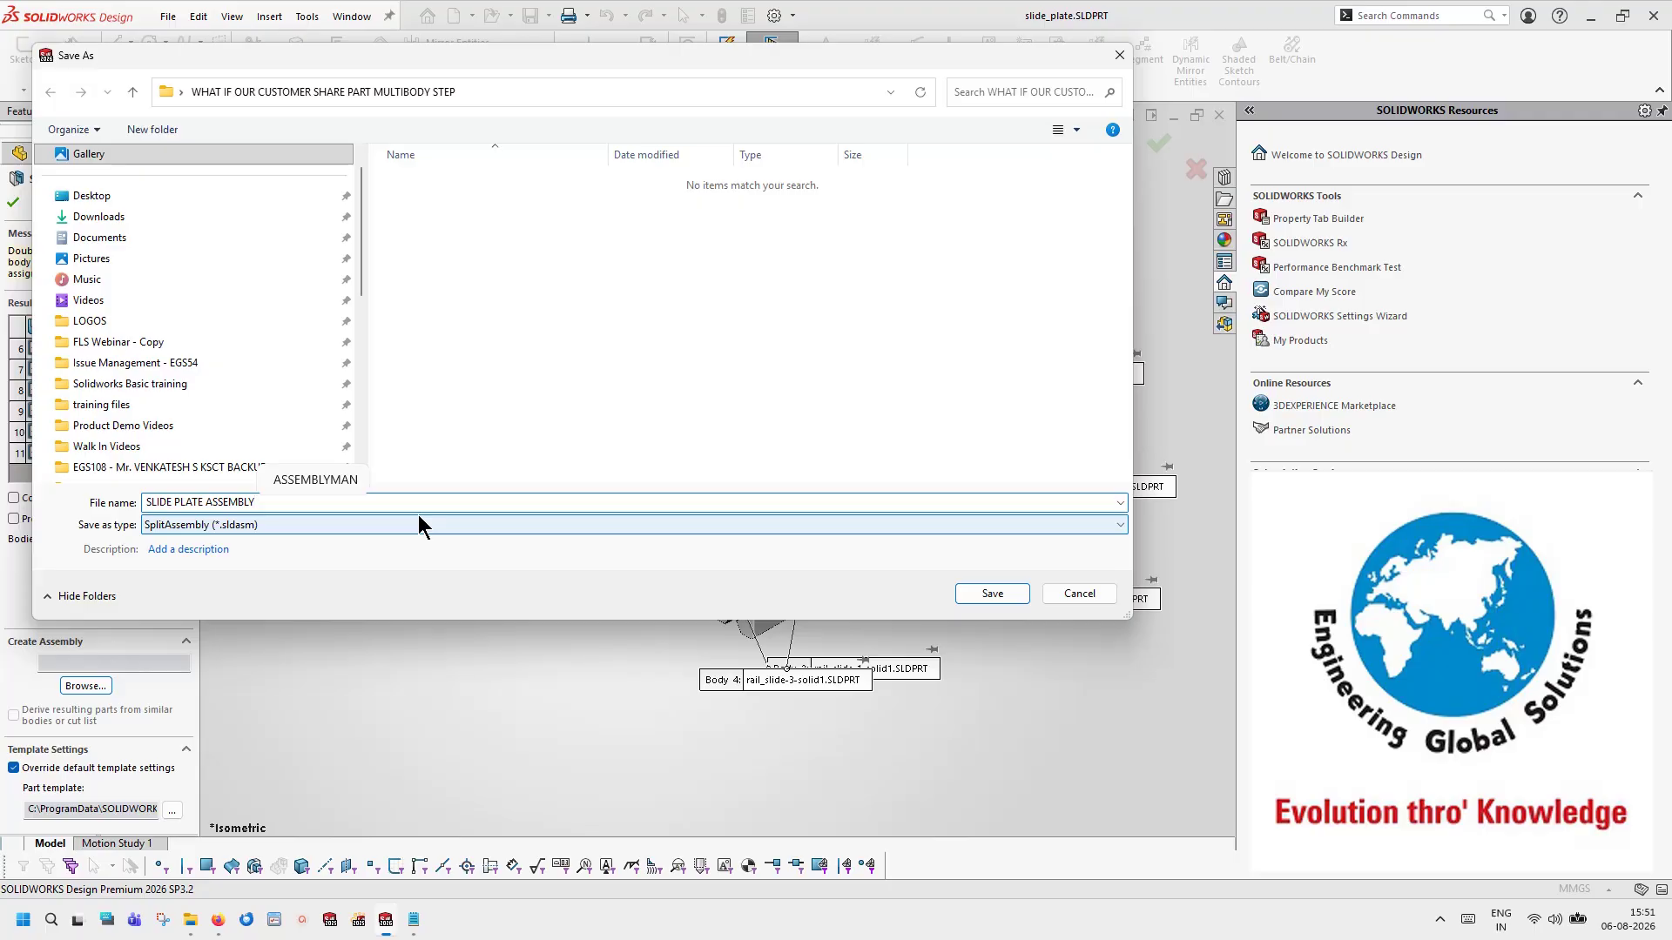
pyautogui.click(992, 595)
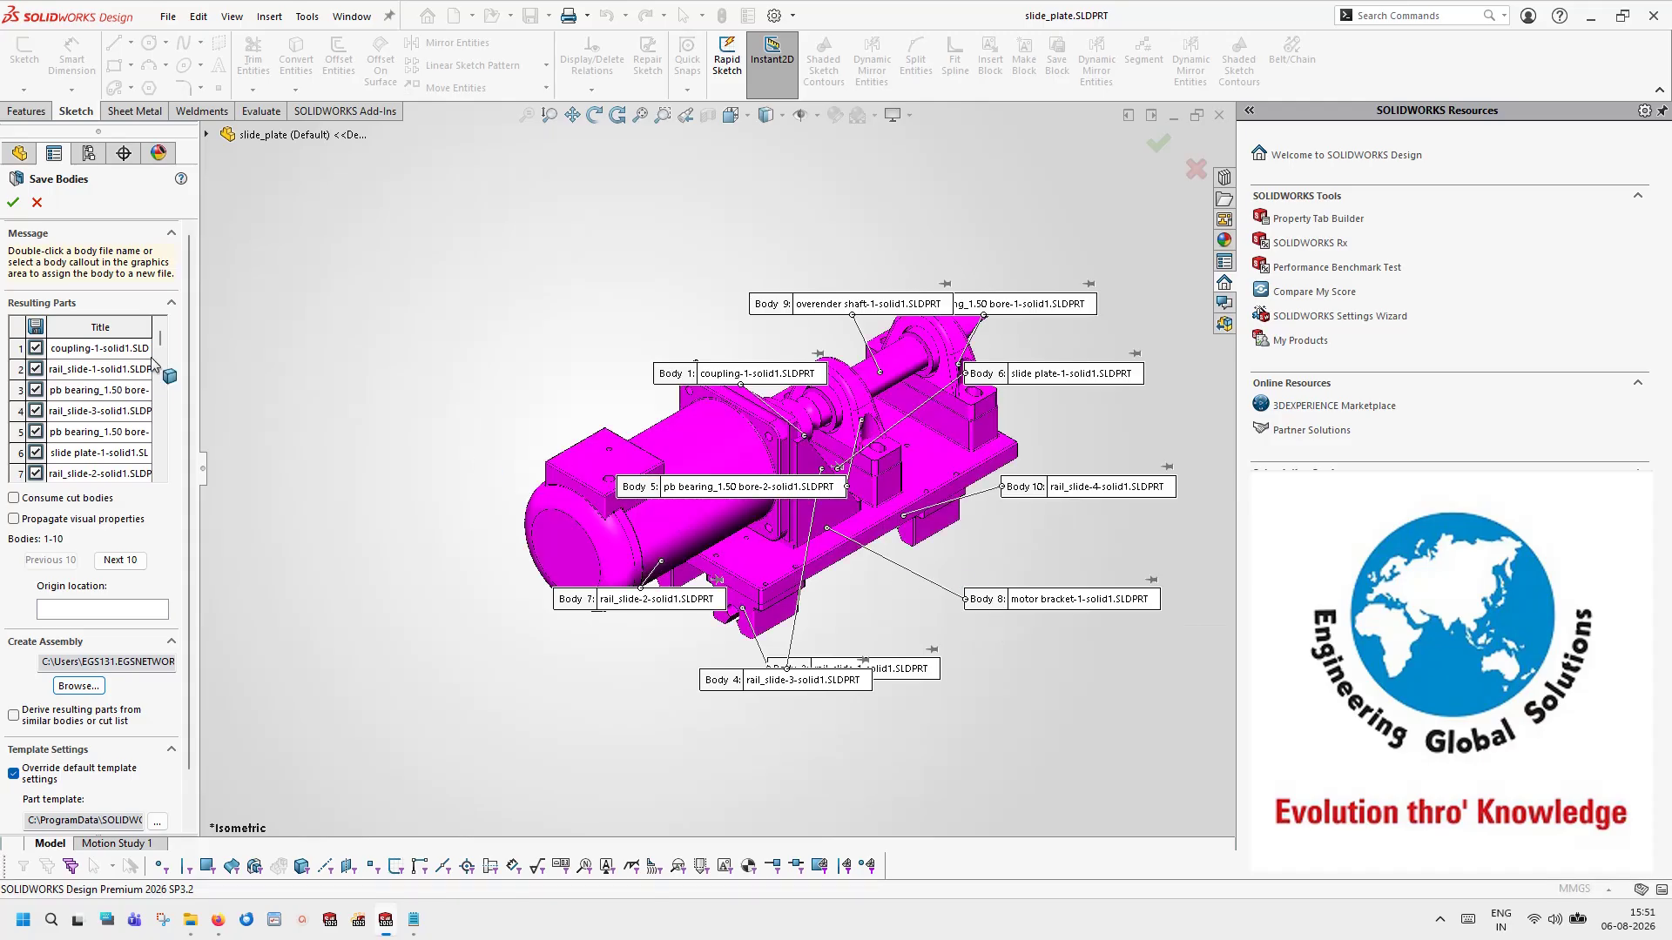
pyautogui.click(14, 208)
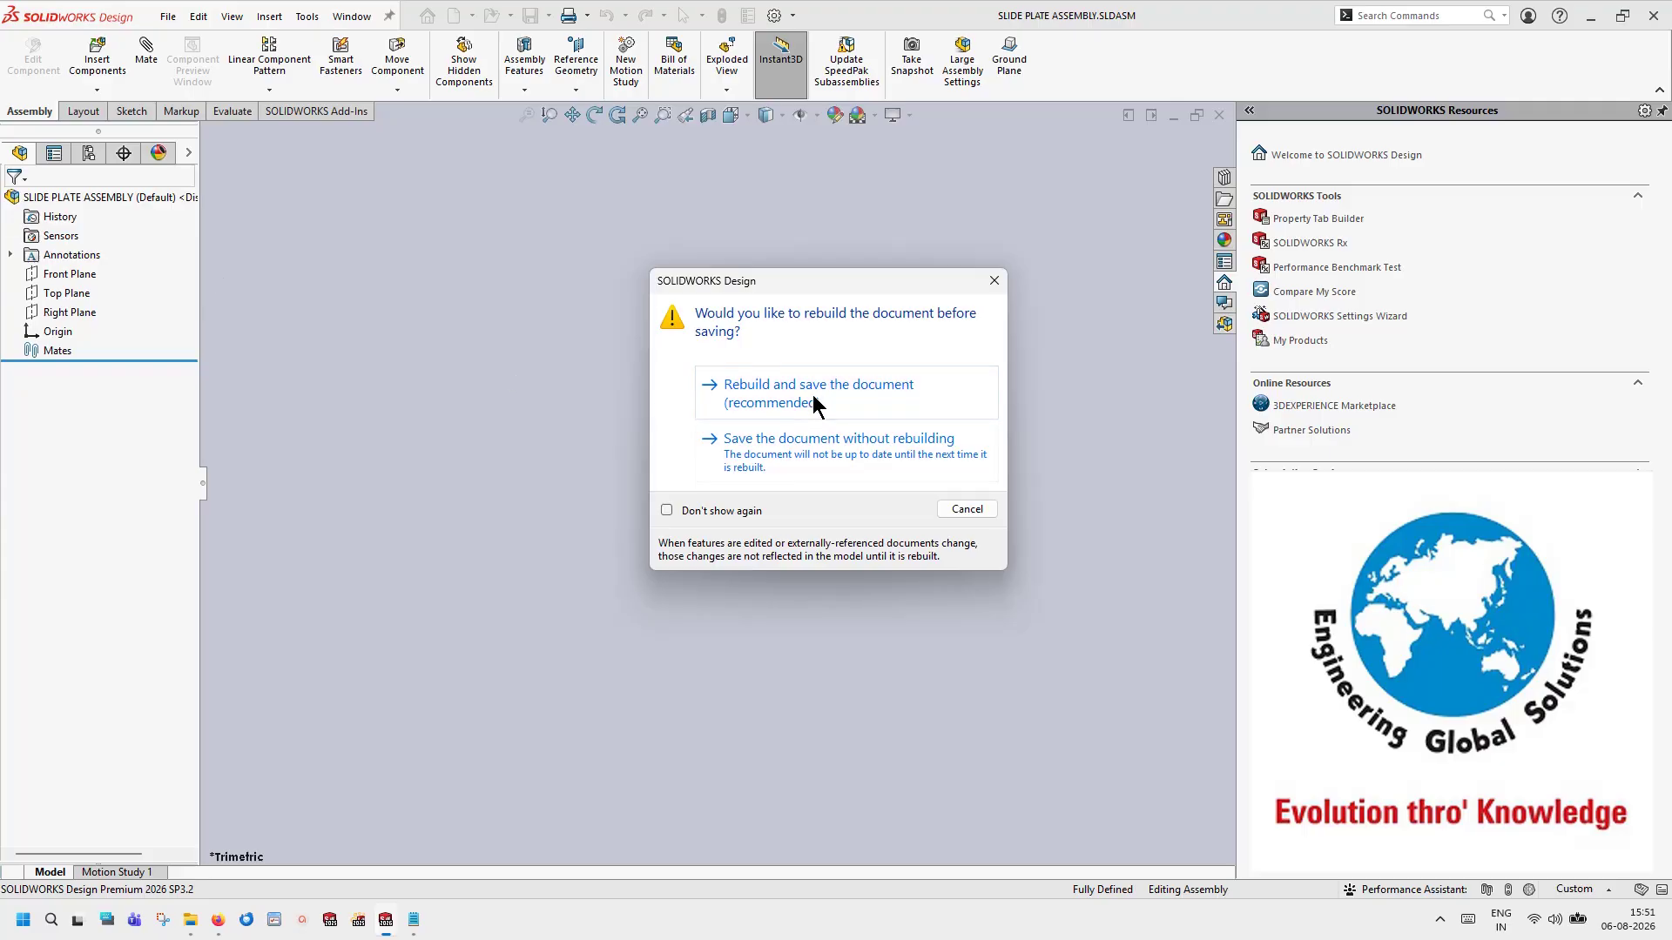
pyautogui.click(814, 396)
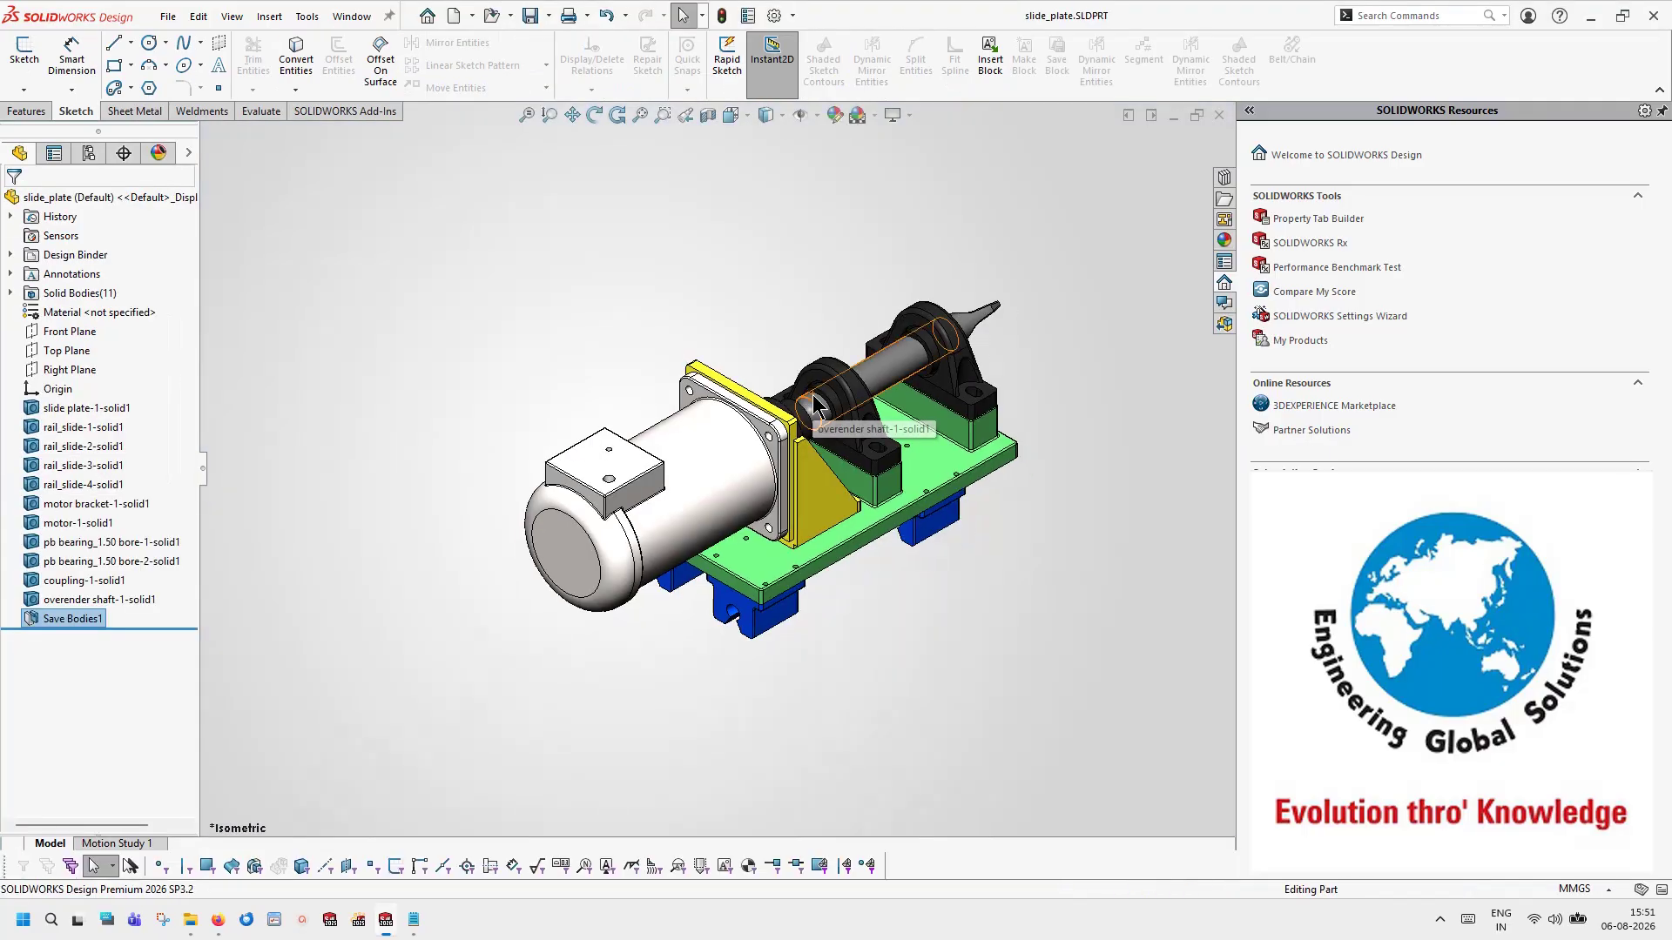
# Step: Switch to SLIDE PLATE ASSEMBLY.SLDASM and fit the whole model in view
pyautogui.click(359, 17)
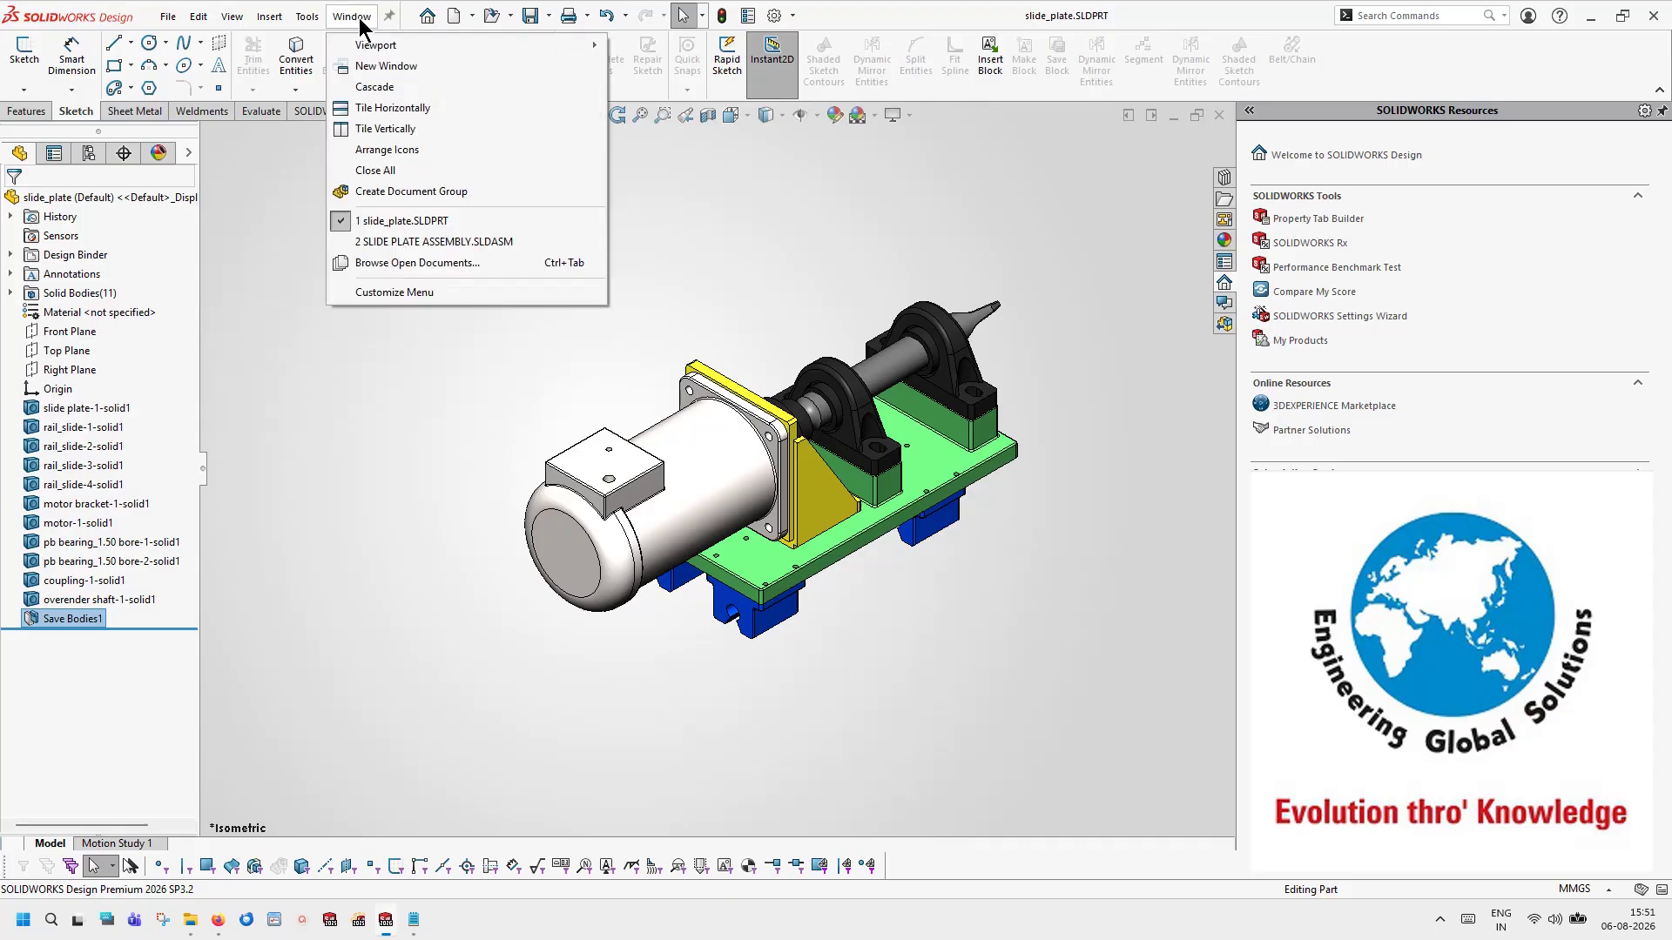
pyautogui.click(415, 244)
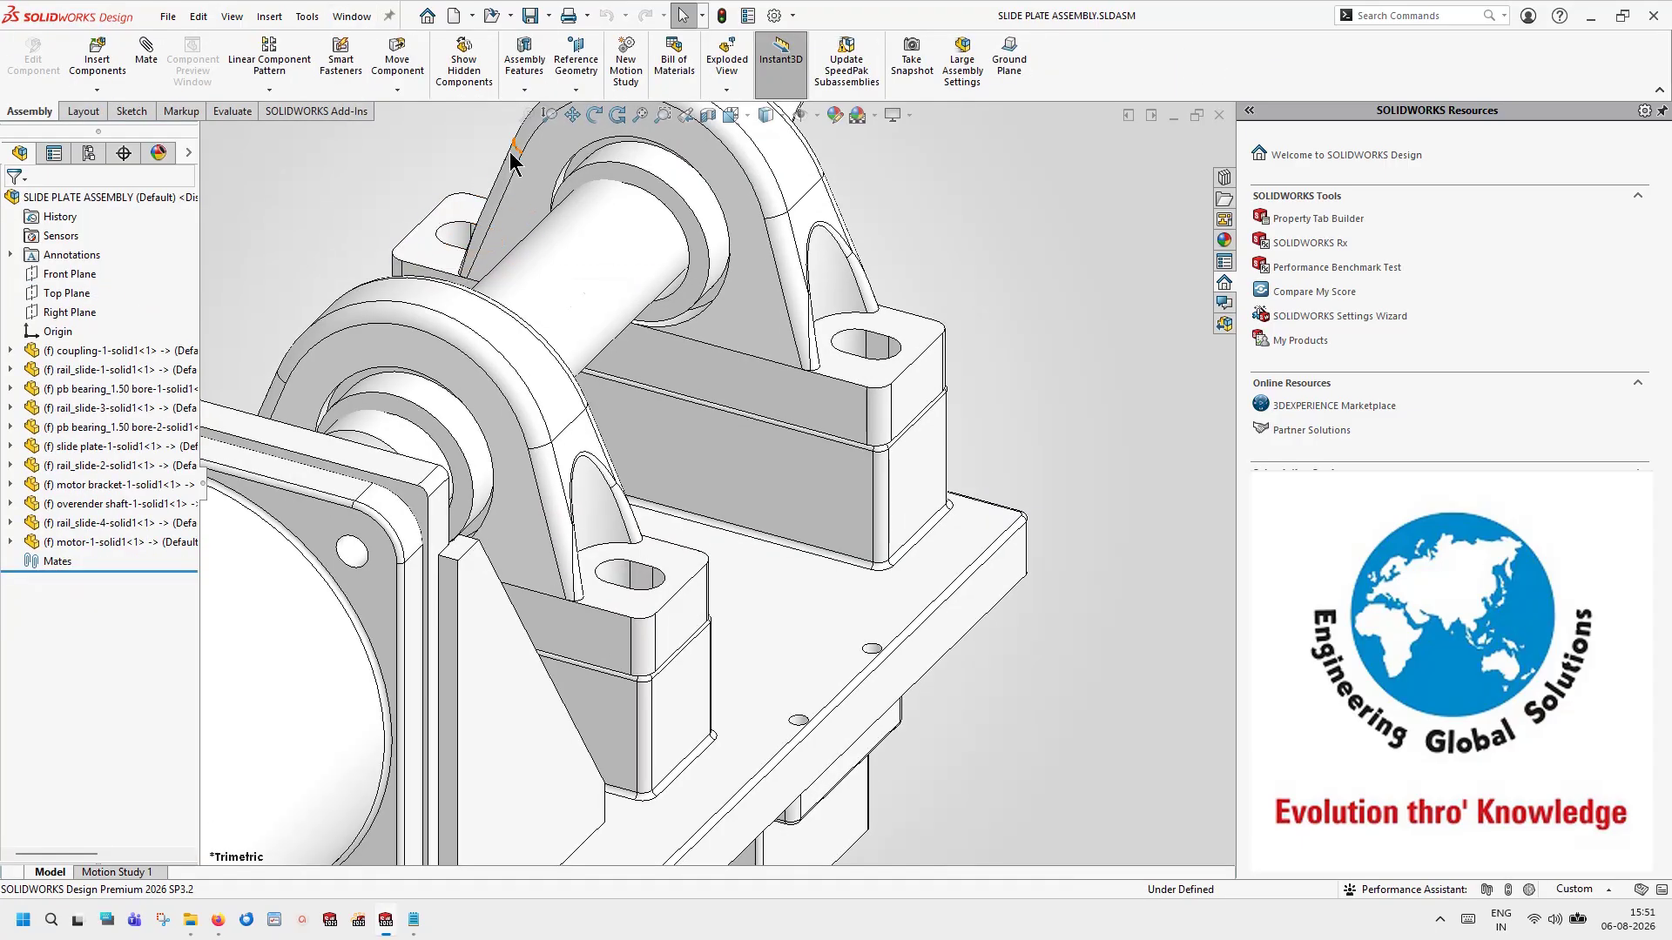
pyautogui.press('f')
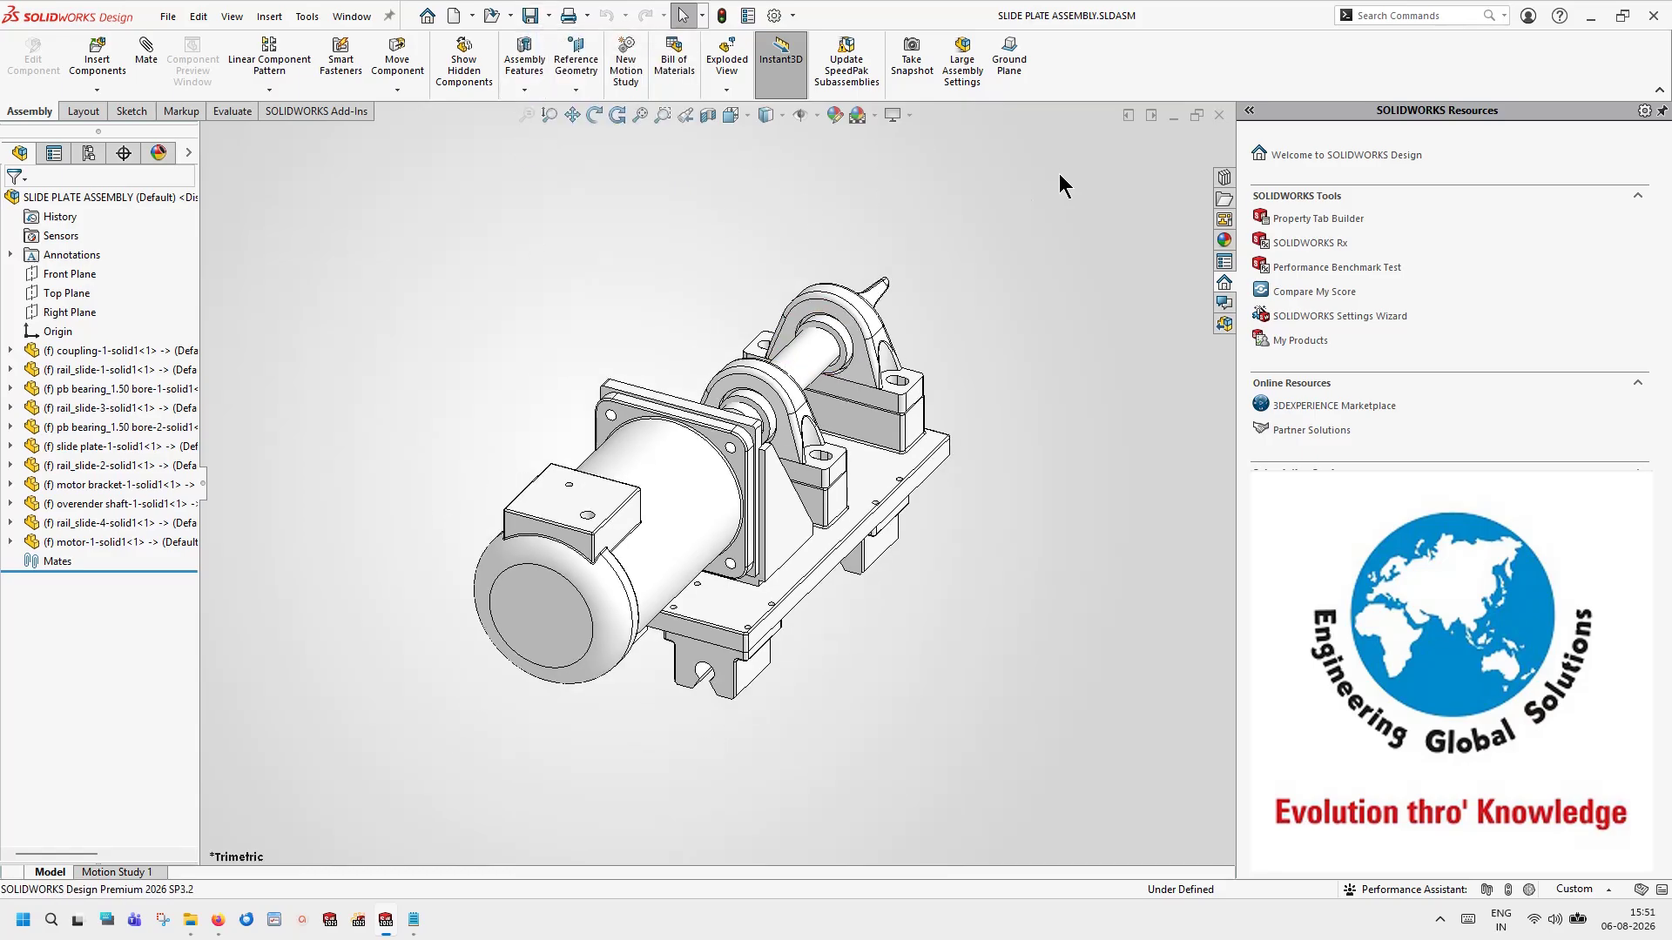
# Step: Open the motor-1-solid1 part from the assembly and check whether FeatureWorks can recognize features of its Stock-slide_plate-1 feature
pyautogui.click(705, 493)
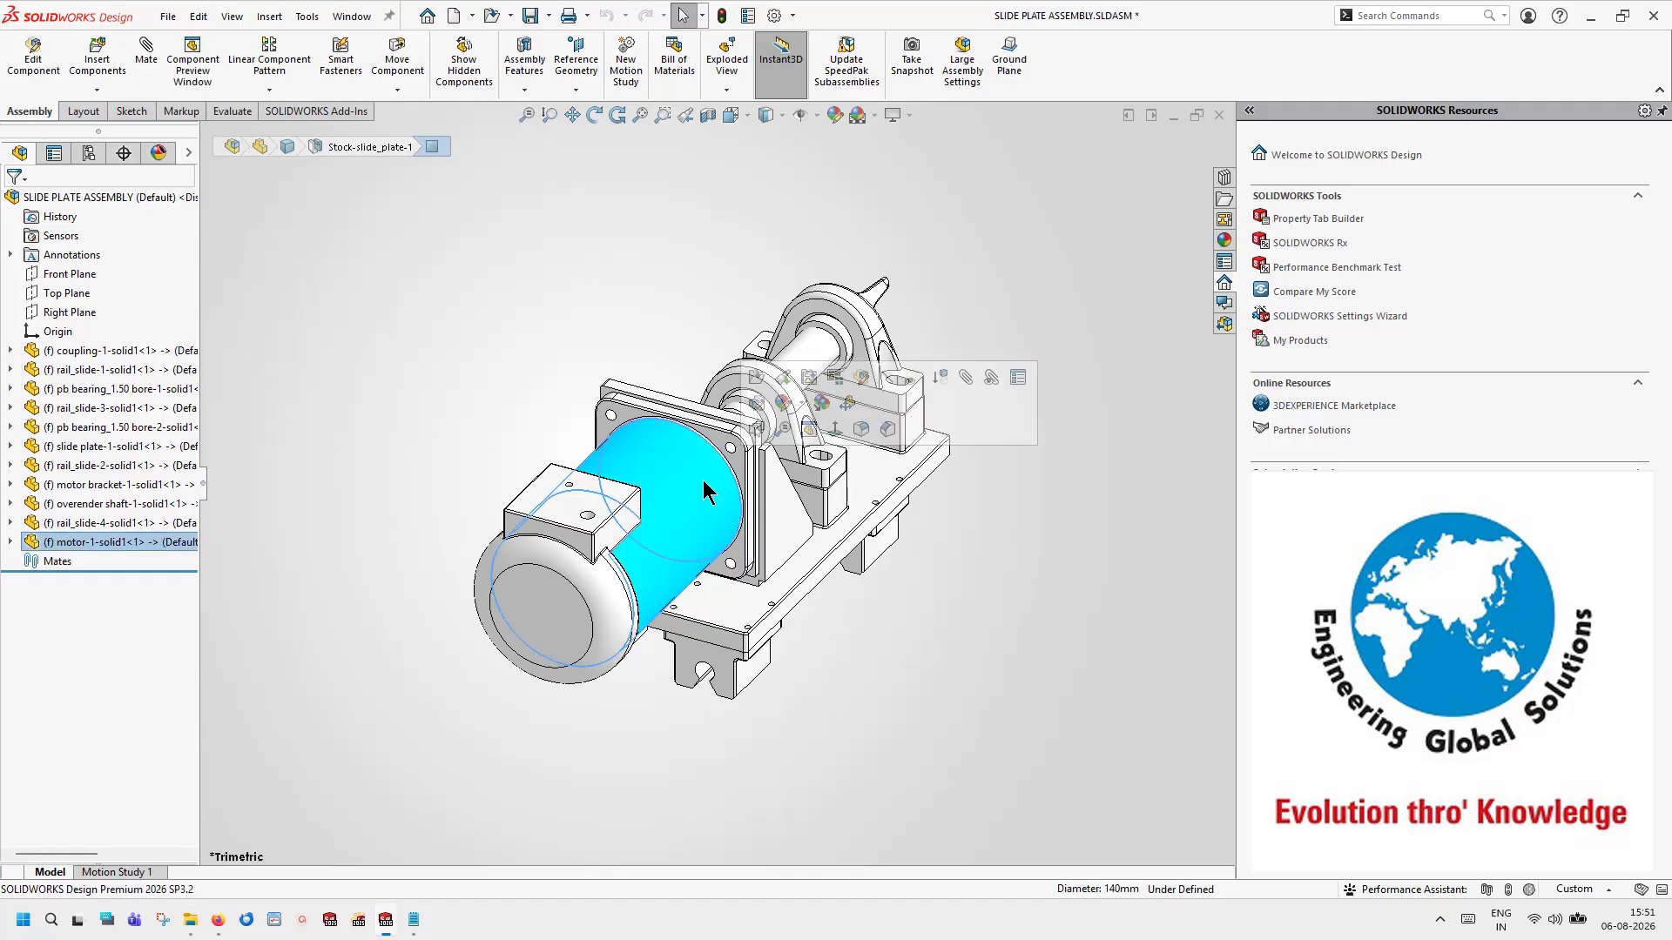
pyautogui.click(755, 380)
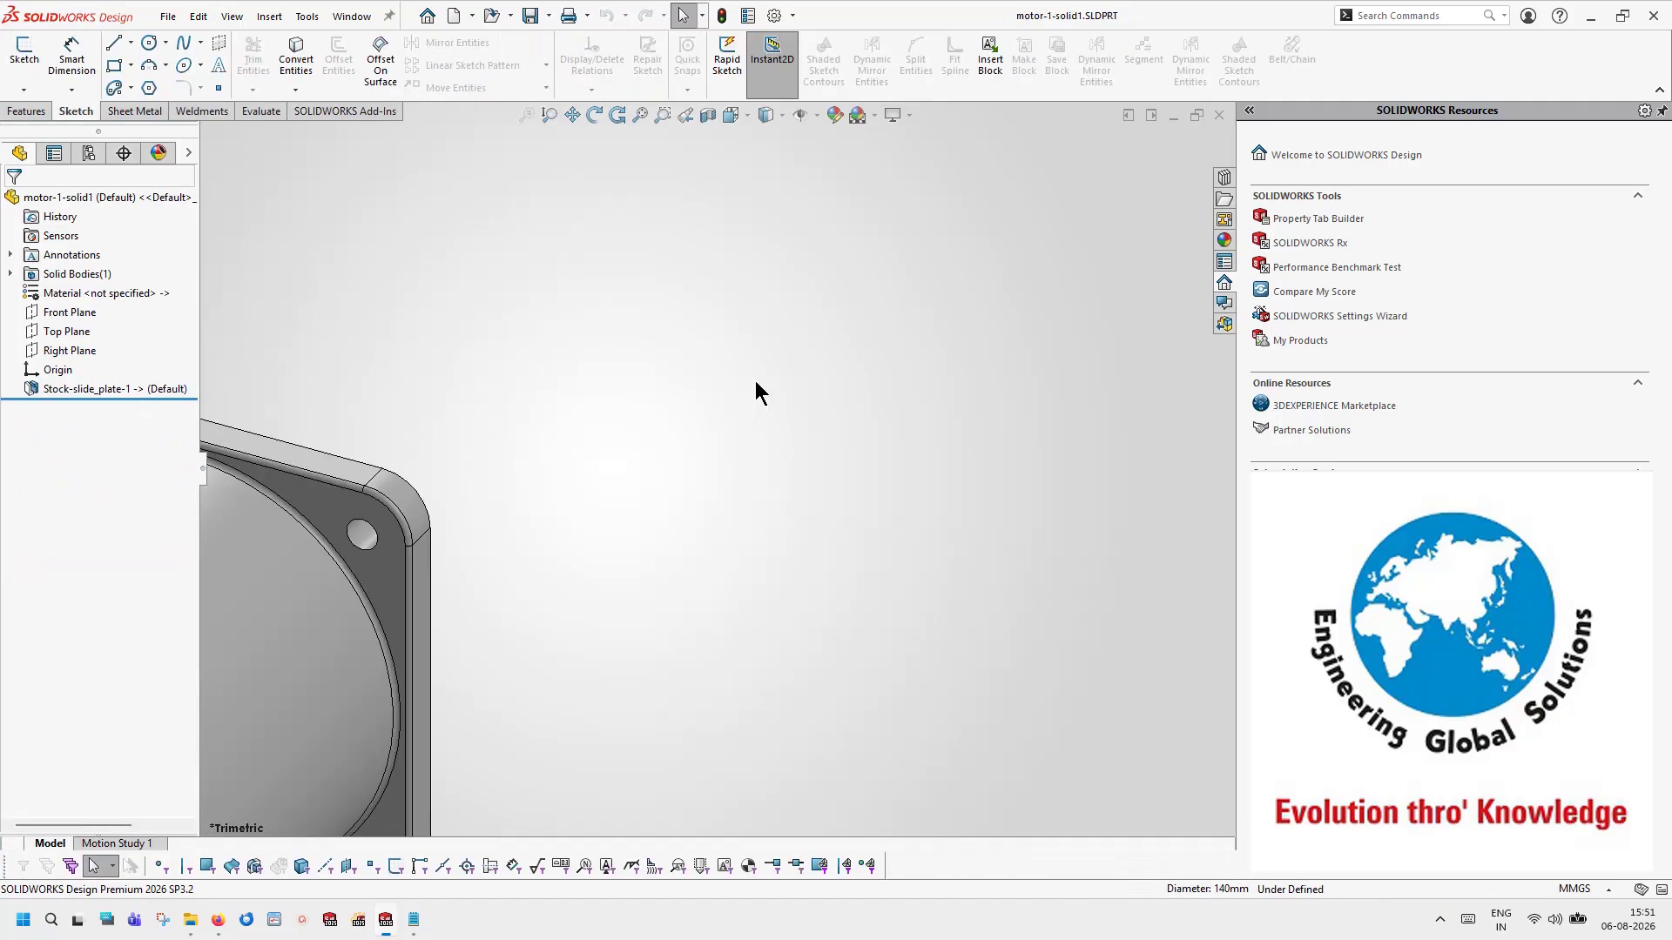
pyautogui.click(638, 115)
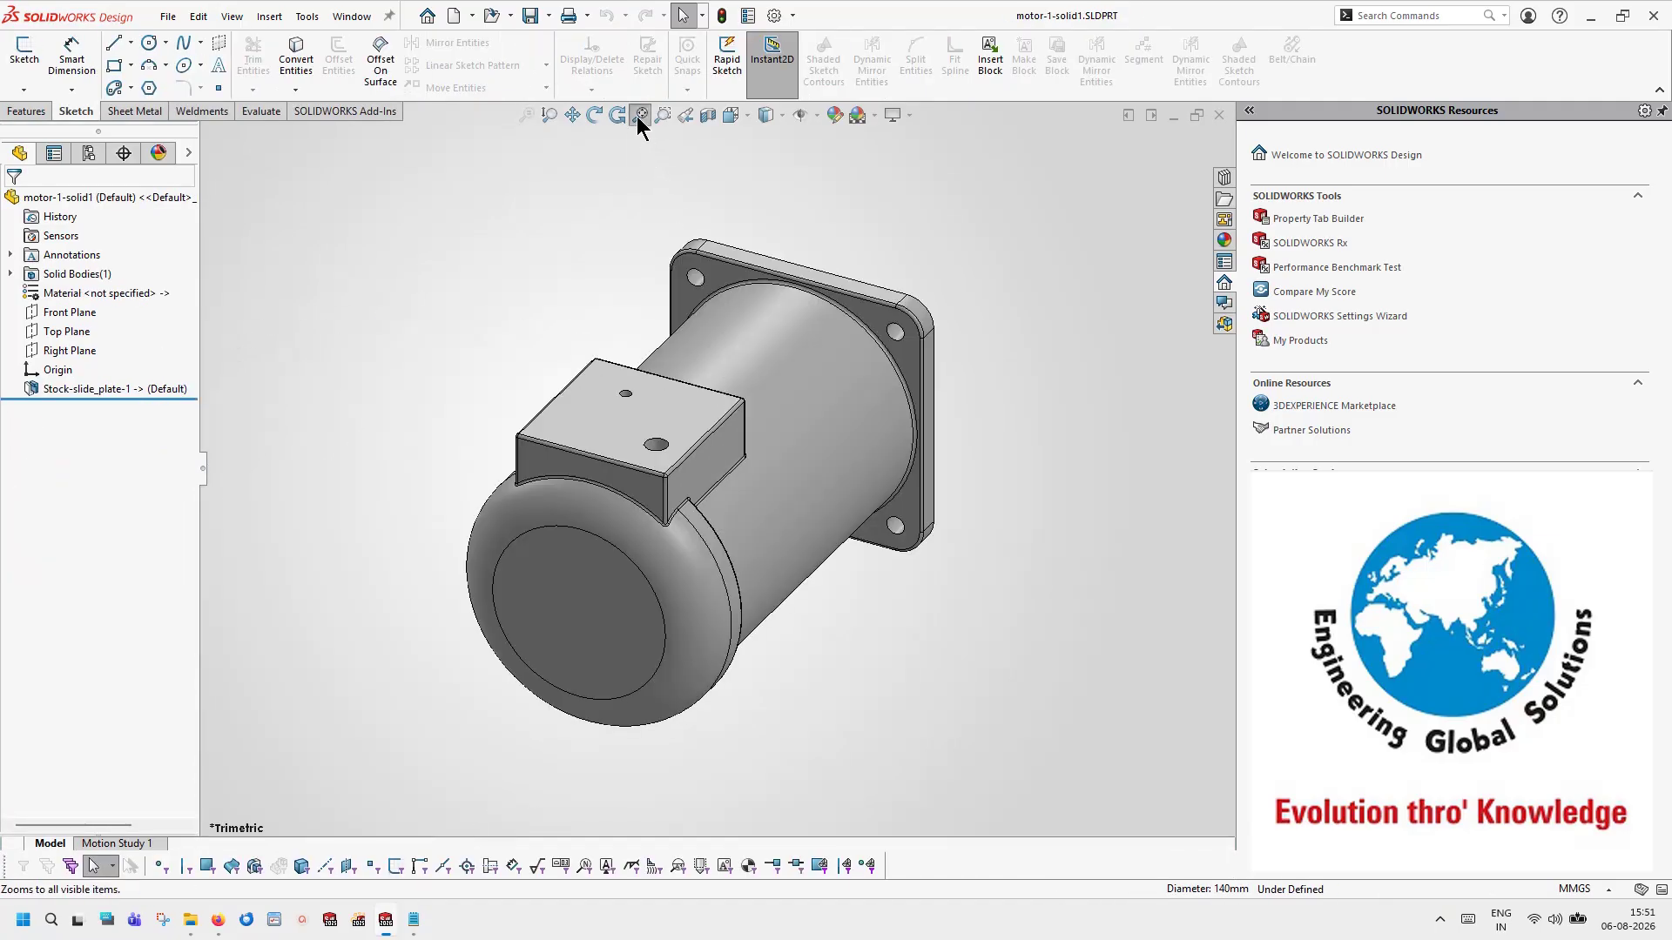
pyautogui.rightClick(179, 388)
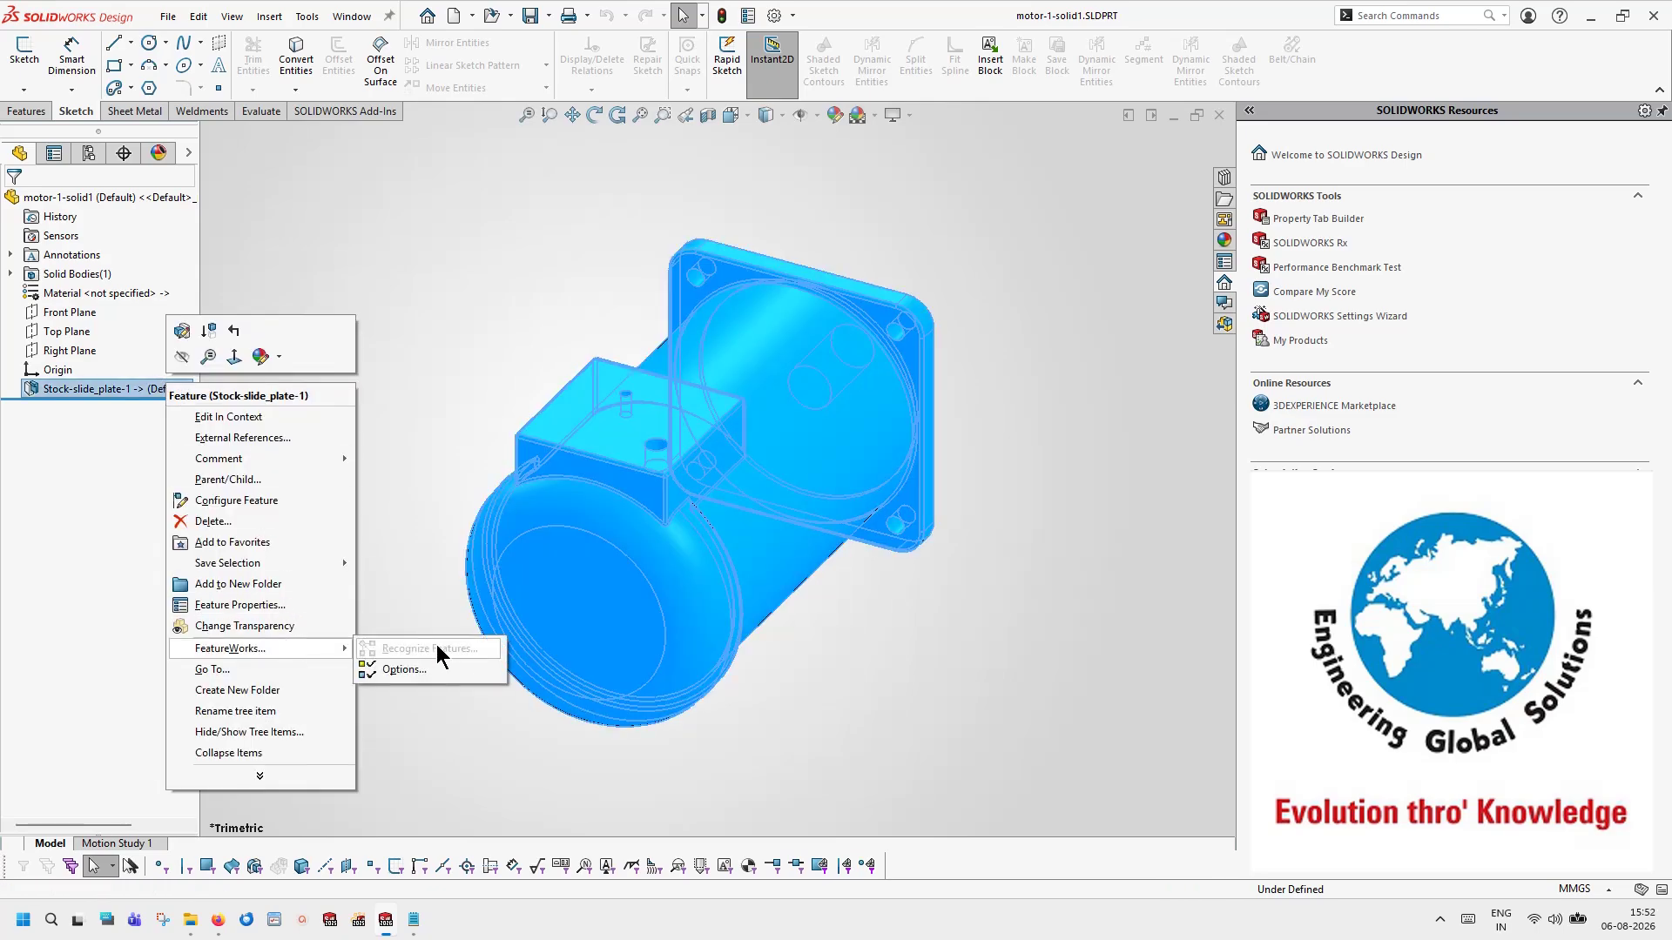
pyautogui.click(491, 369)
# Step: Return to the assembly, open the motor bracket-1-solid1 part and check FeatureWorks feature recognition on its stock feature
pyautogui.hotkey('ctrl', 'Tab')
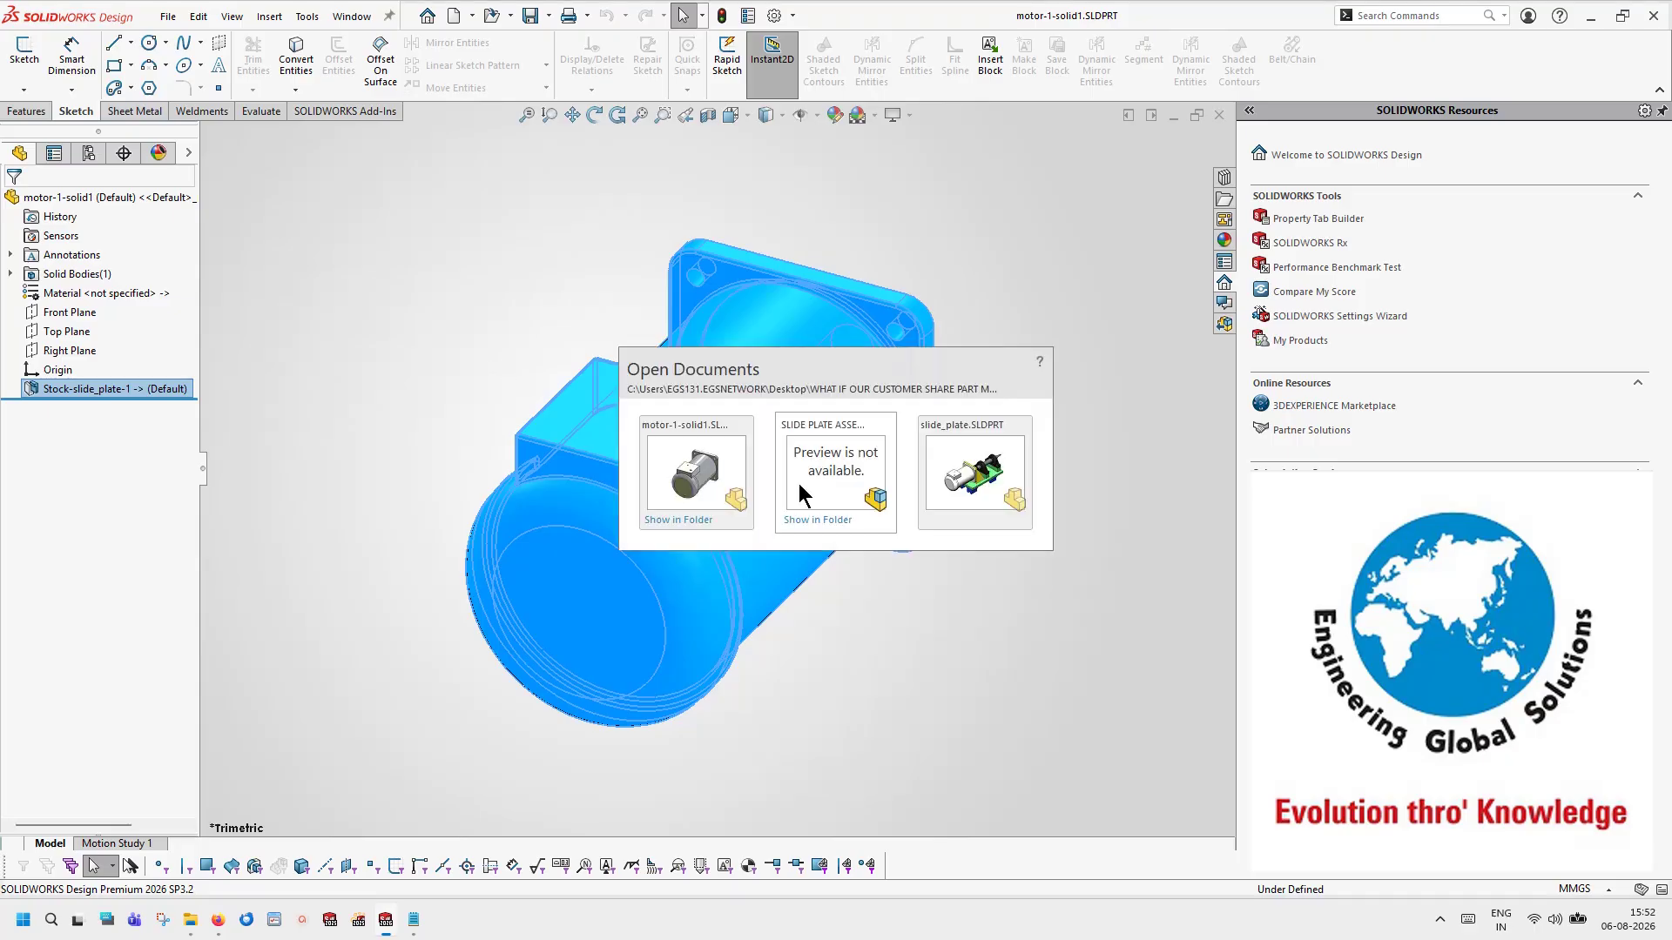
pyautogui.click(810, 523)
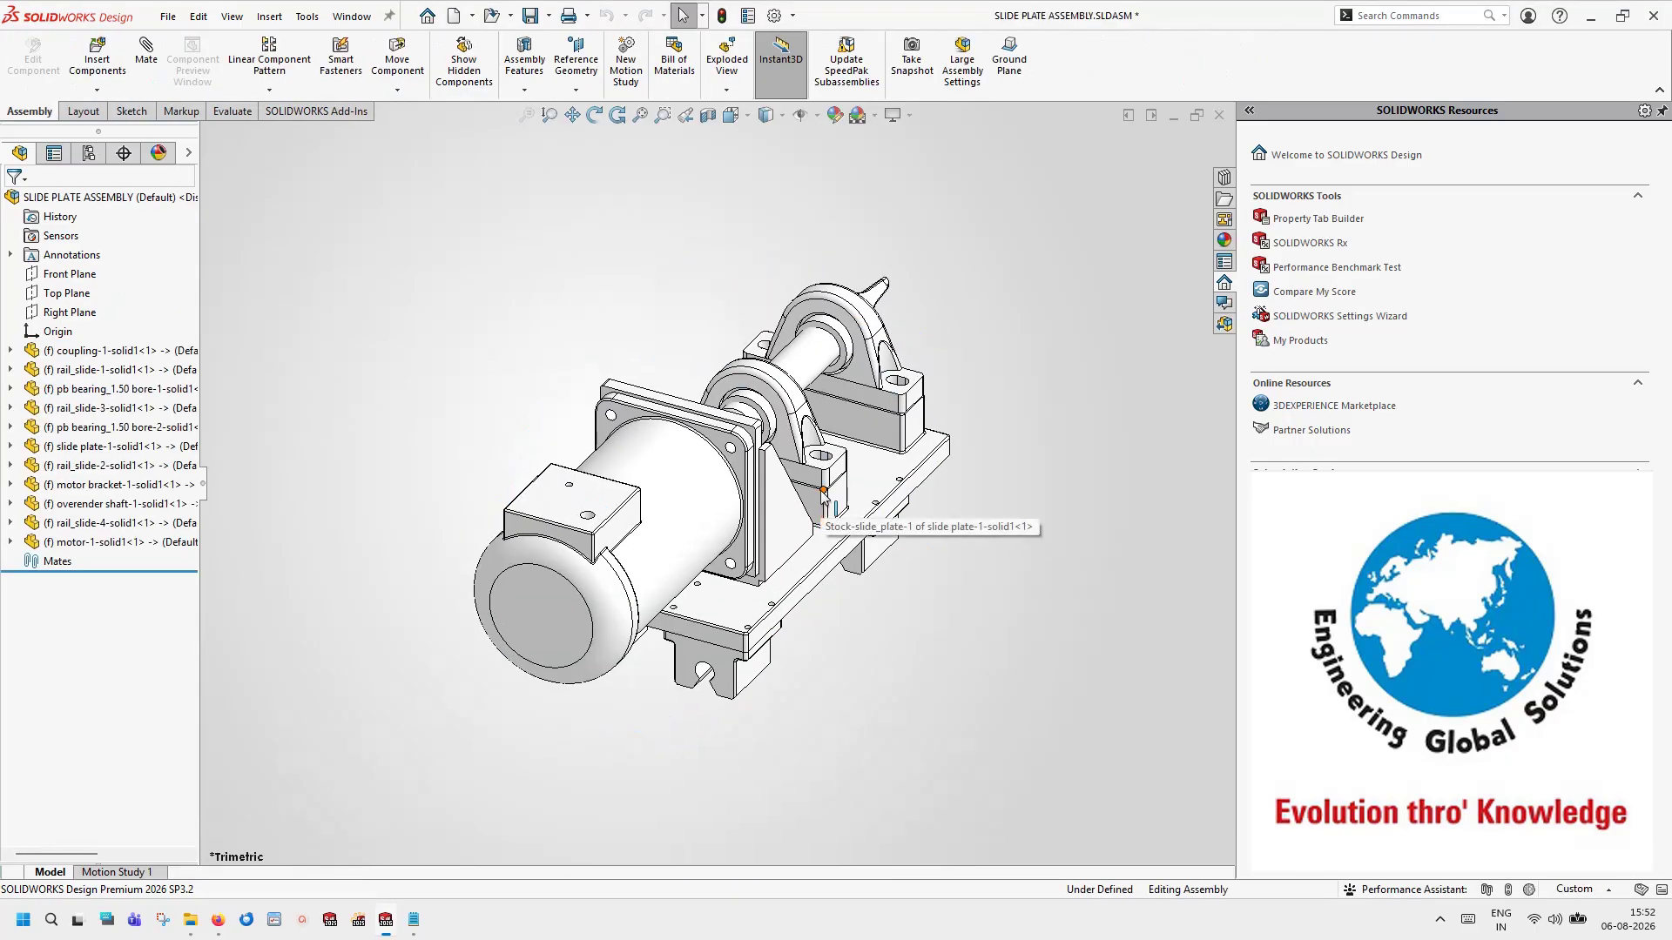
pyautogui.click(784, 525)
pyautogui.click(839, 445)
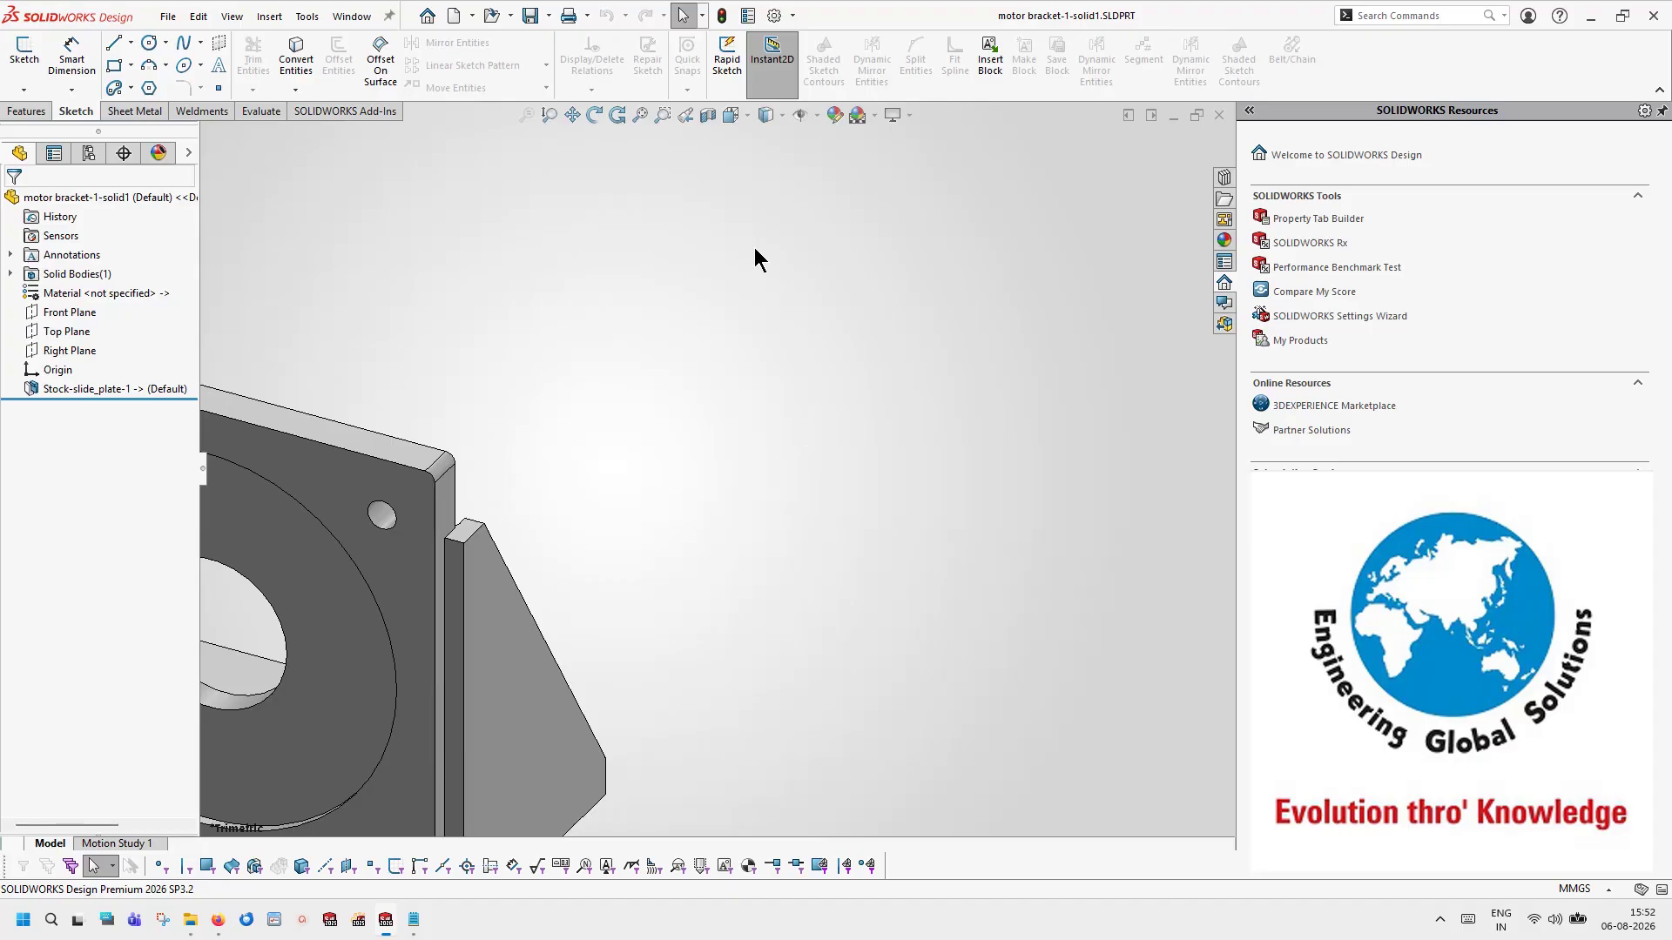
pyautogui.click(640, 114)
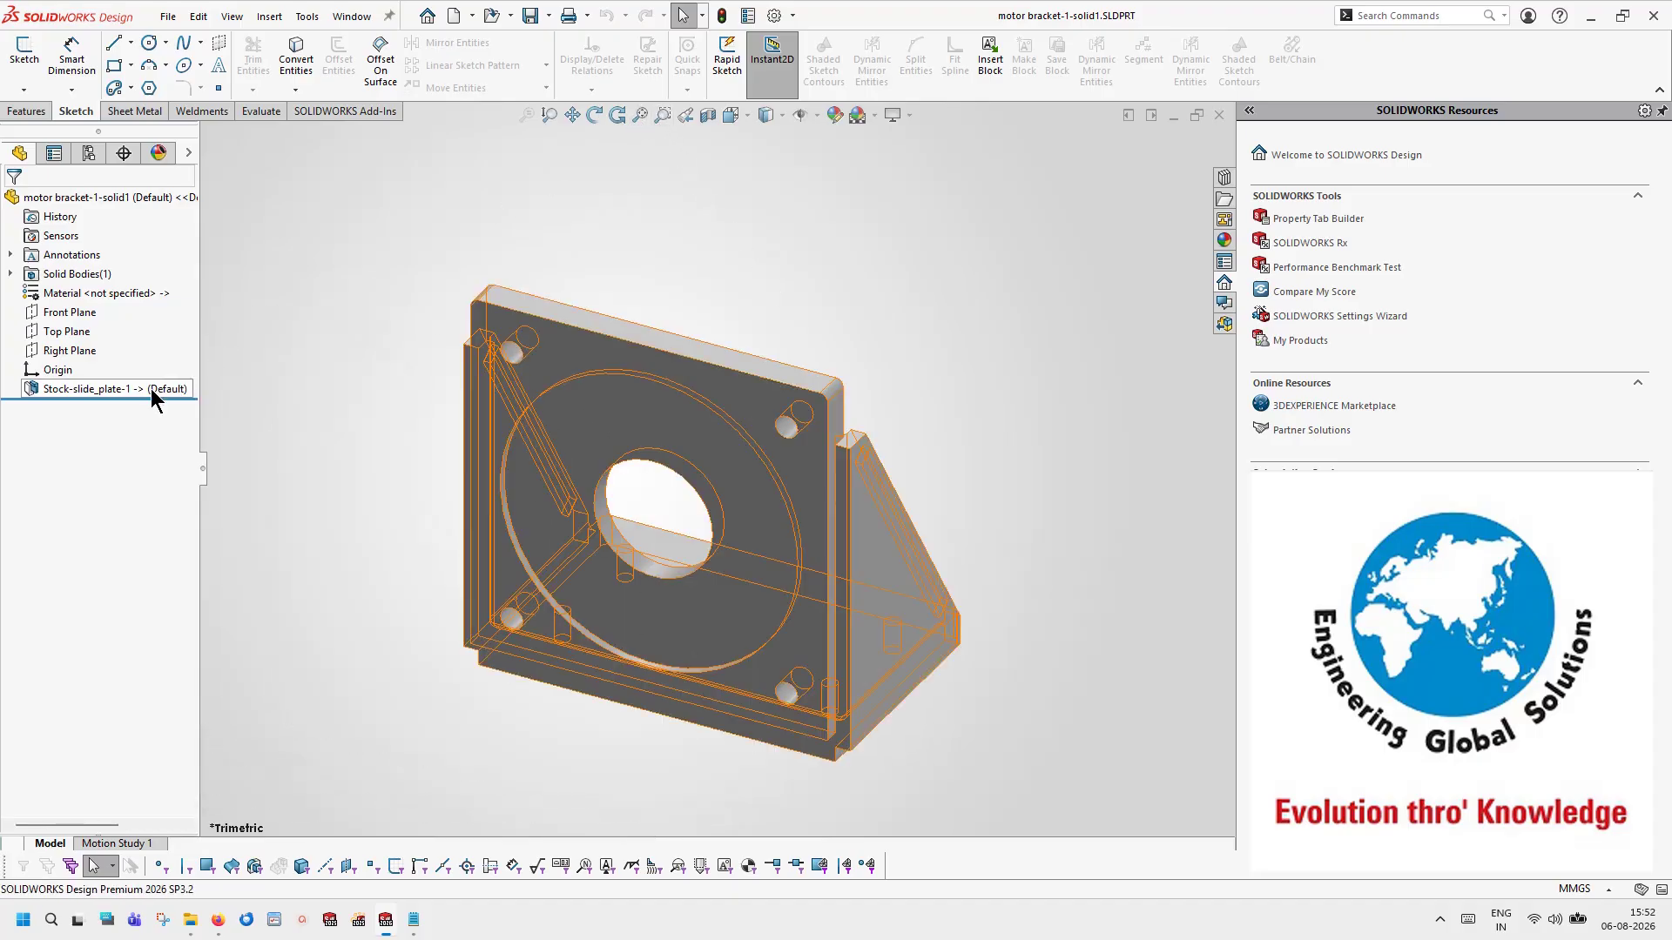
pyautogui.rightClick(150, 388)
pyautogui.moveTo(263, 655)
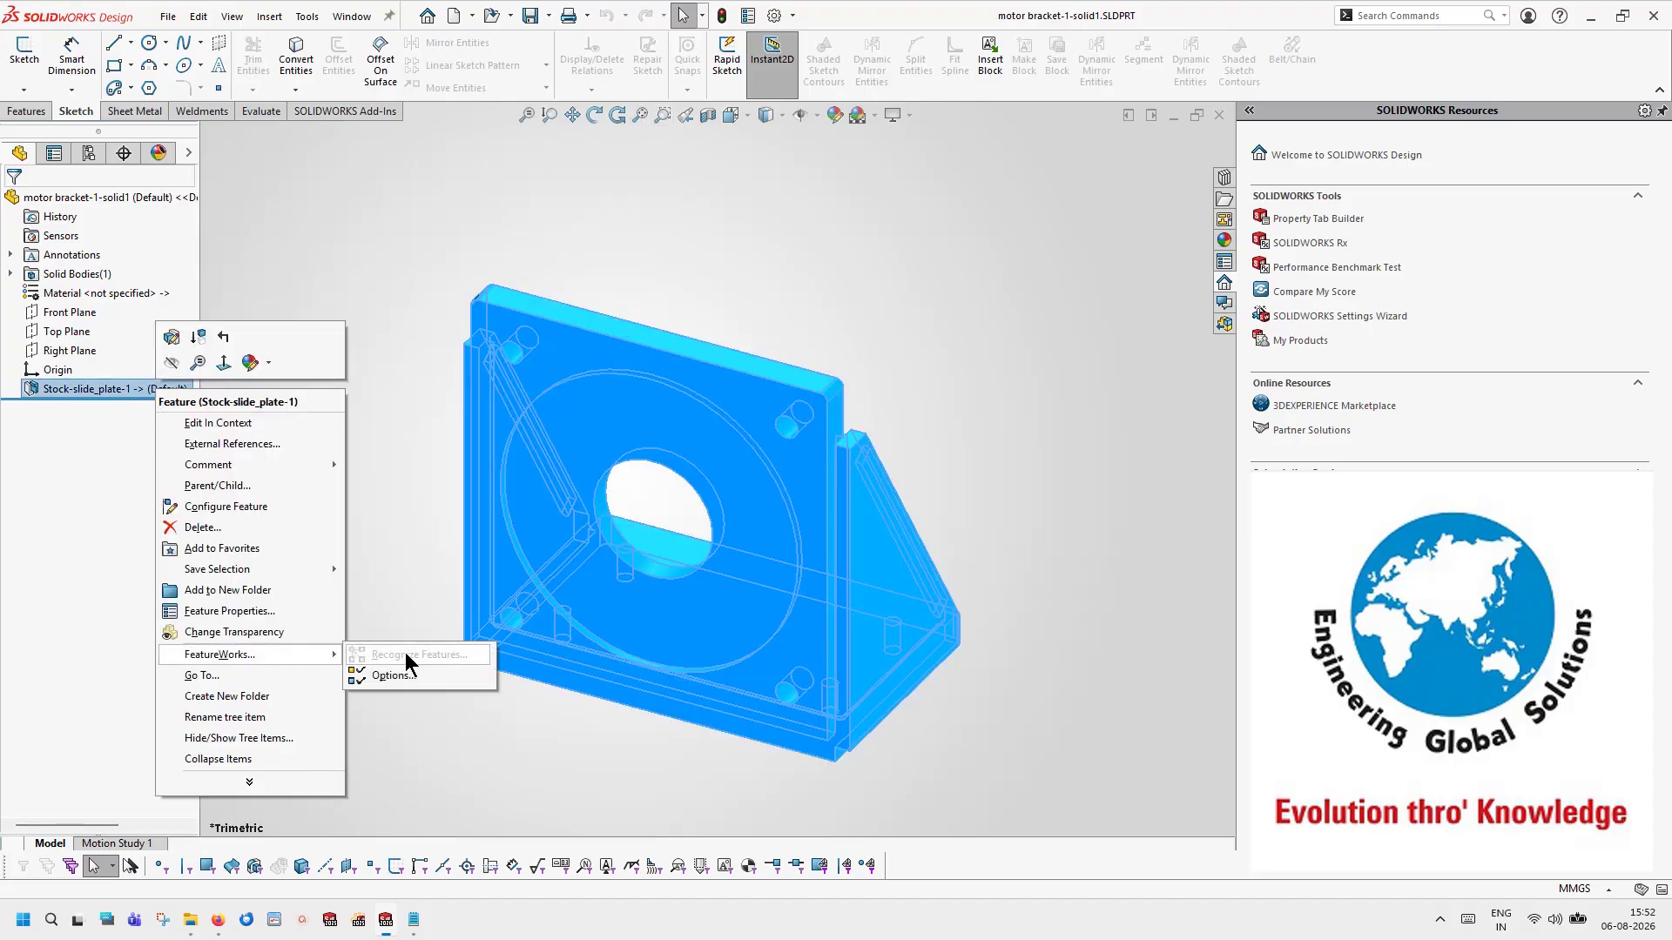
pyautogui.press('Escape')
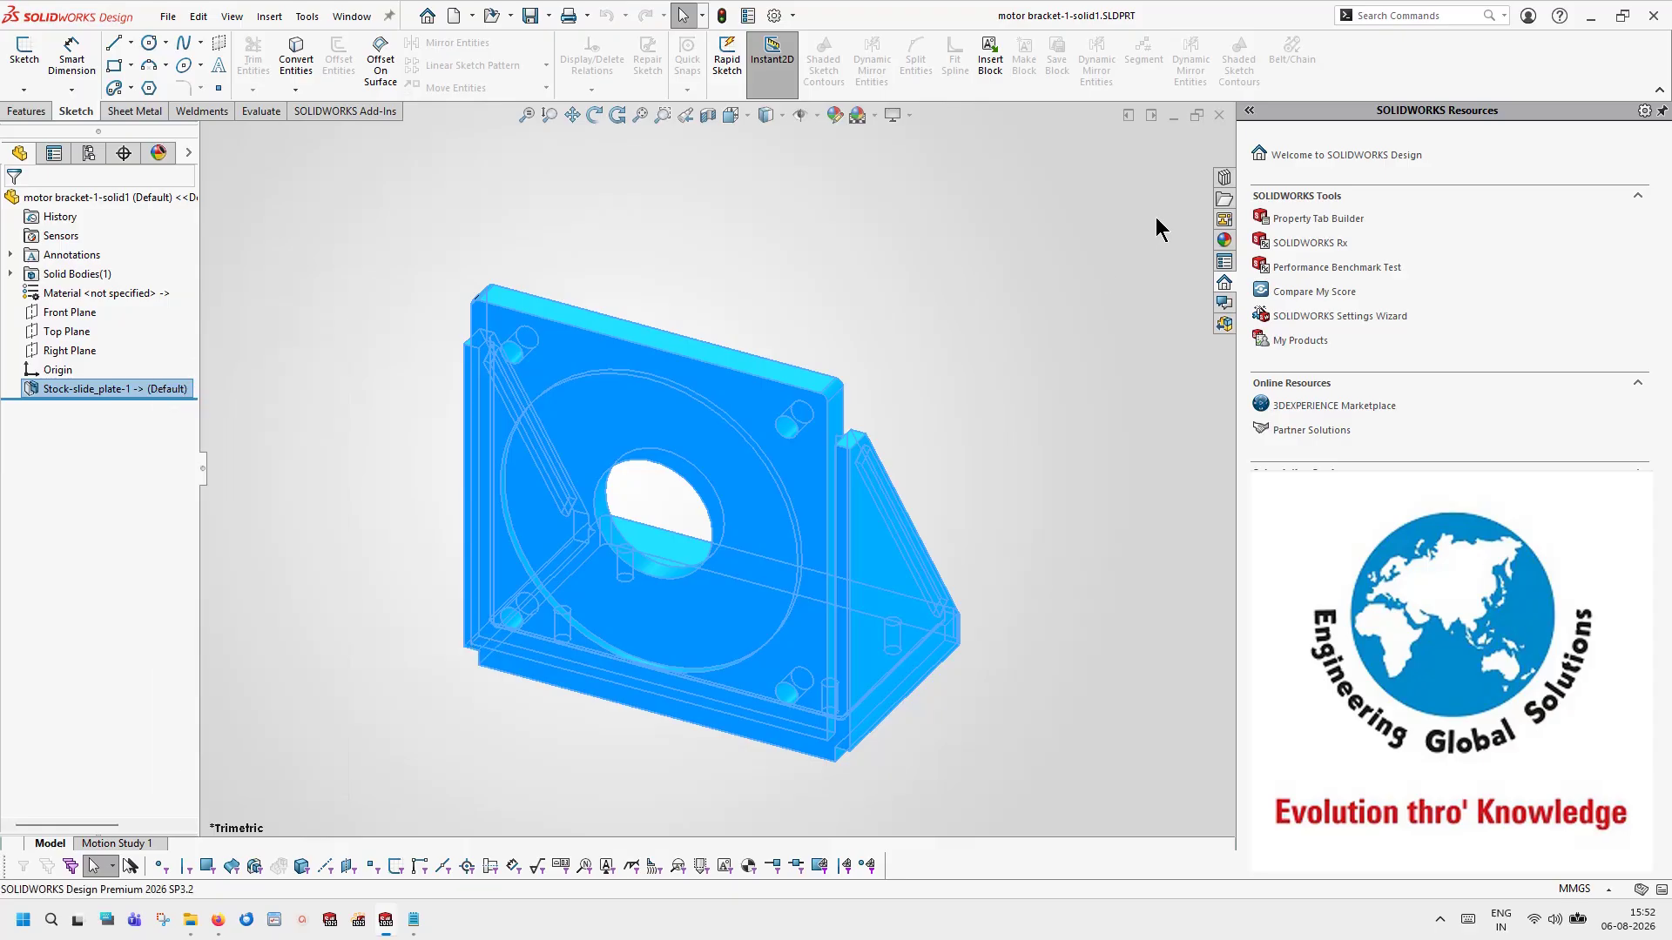
# Step: Close the open part documents, return to SLIDE PLATE ASSEMBLY and save it
pyautogui.click(1224, 114)
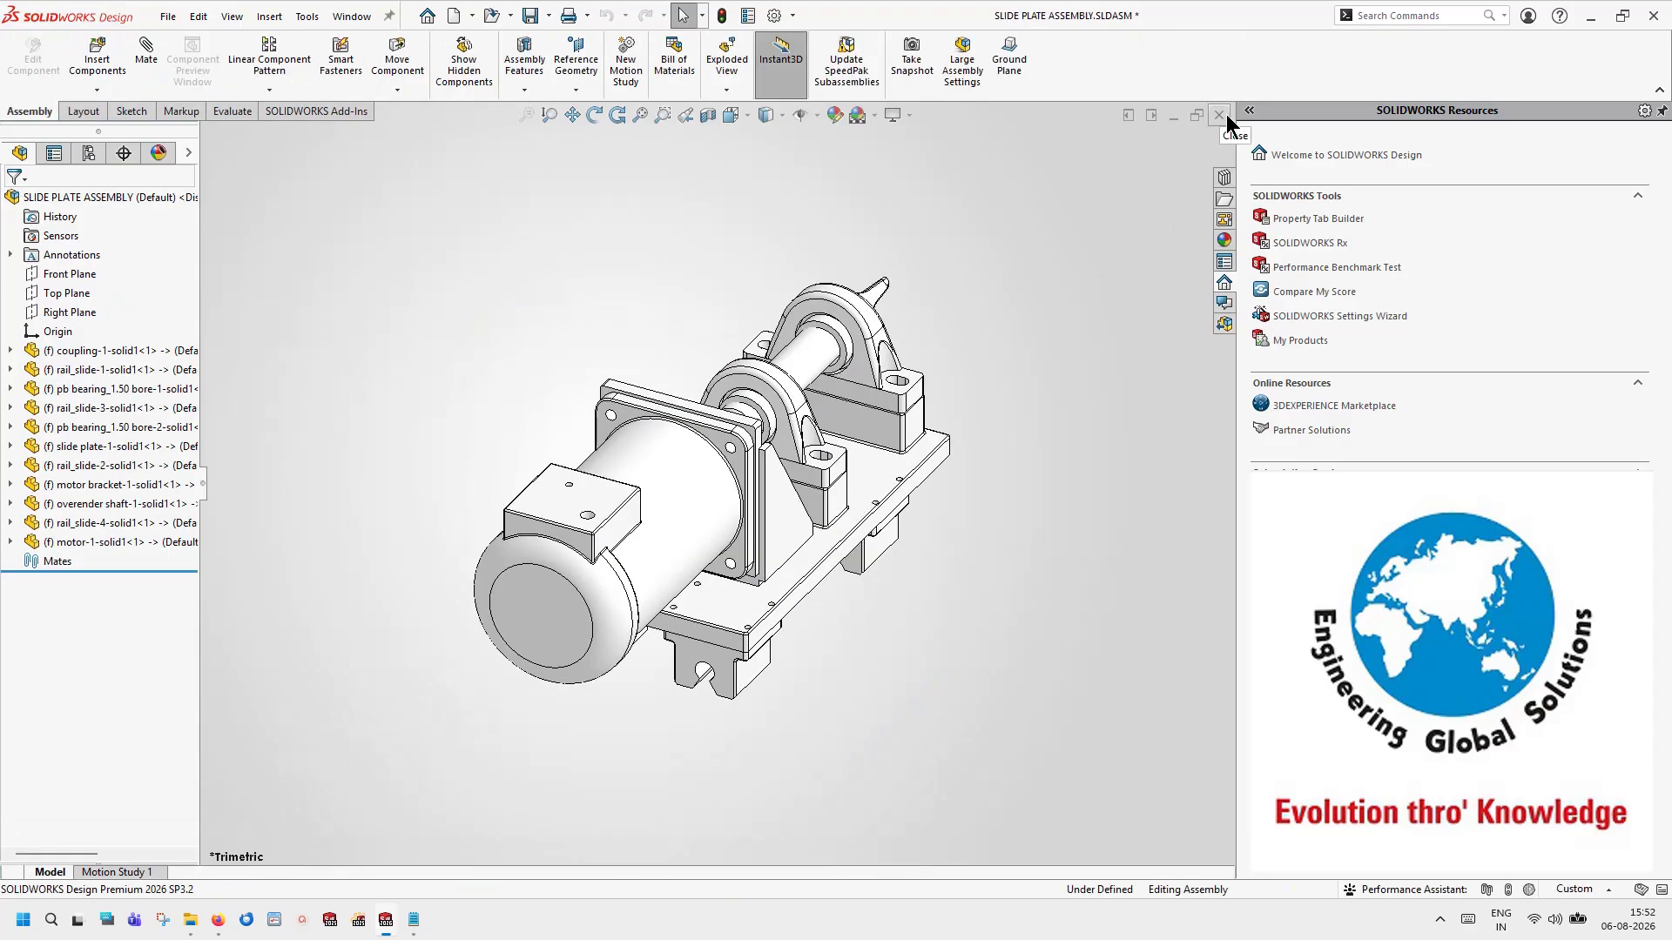
pyautogui.click(1225, 114)
pyautogui.click(1223, 114)
pyautogui.click(1220, 115)
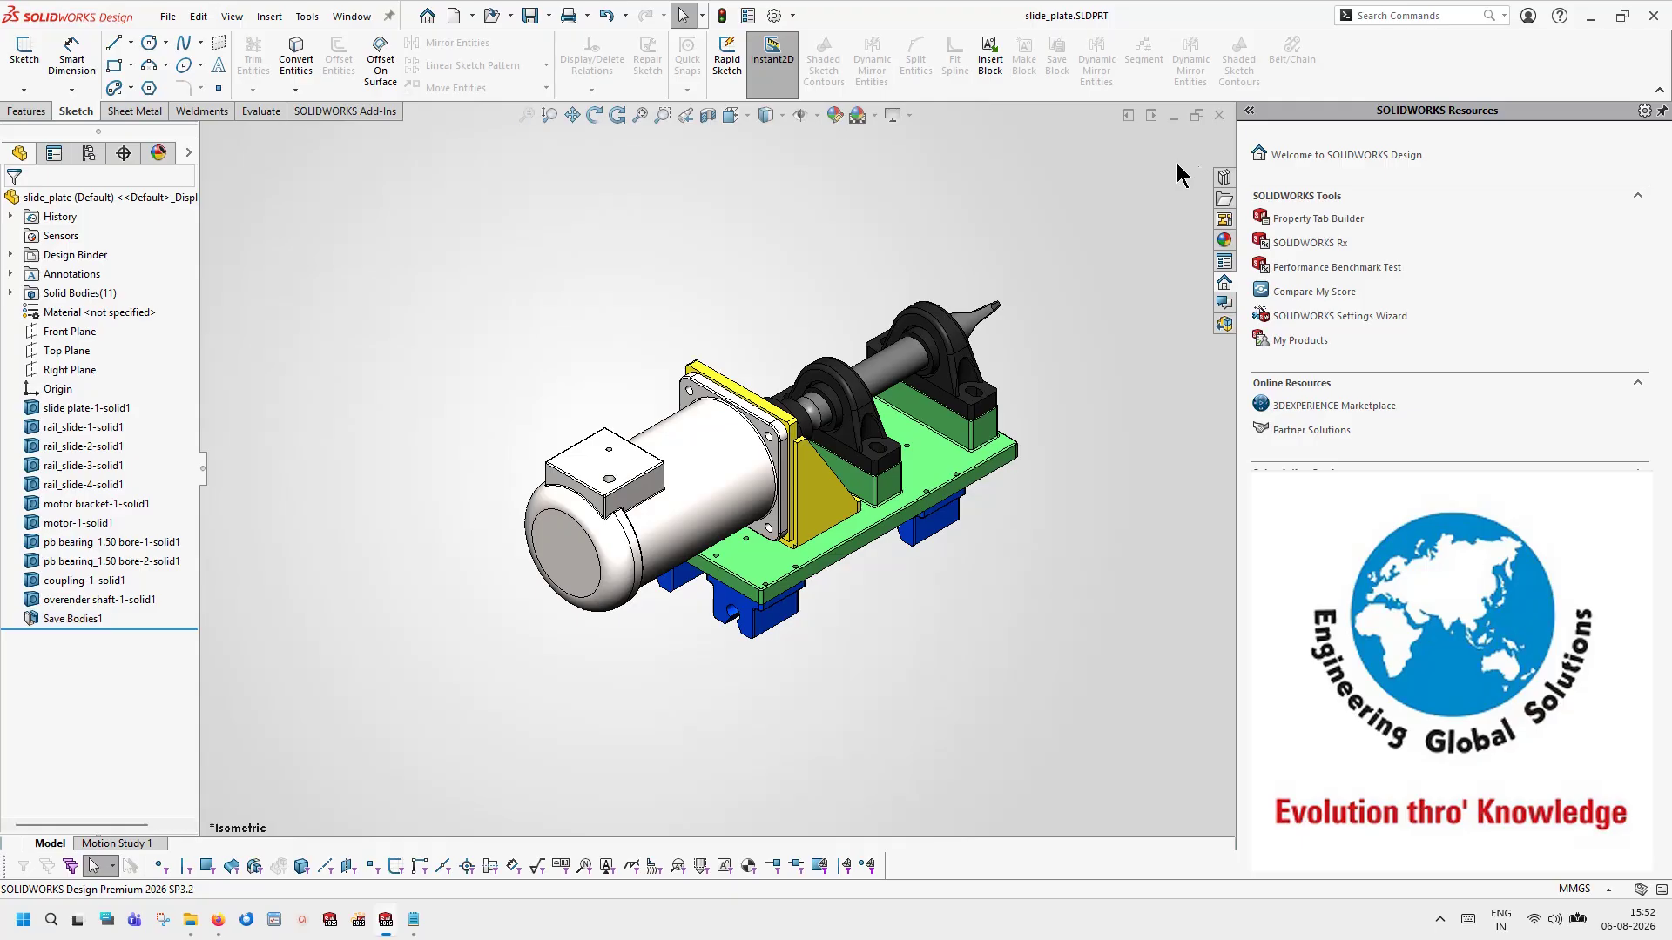
pyautogui.click(1218, 115)
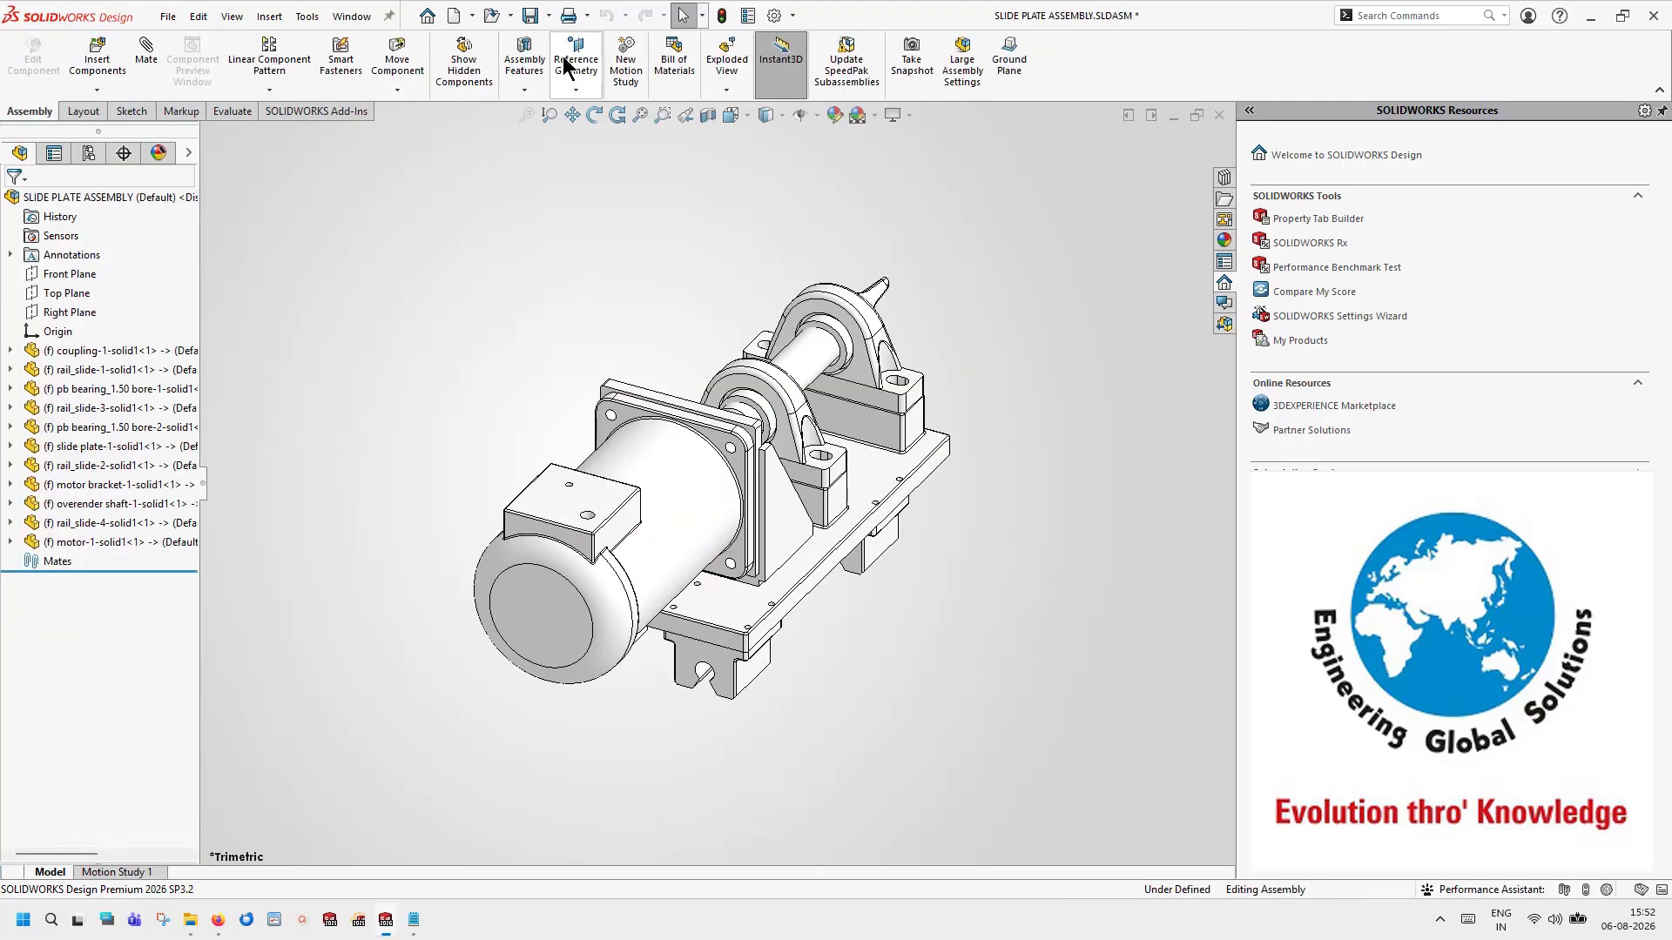
pyautogui.click(549, 16)
pyautogui.click(565, 43)
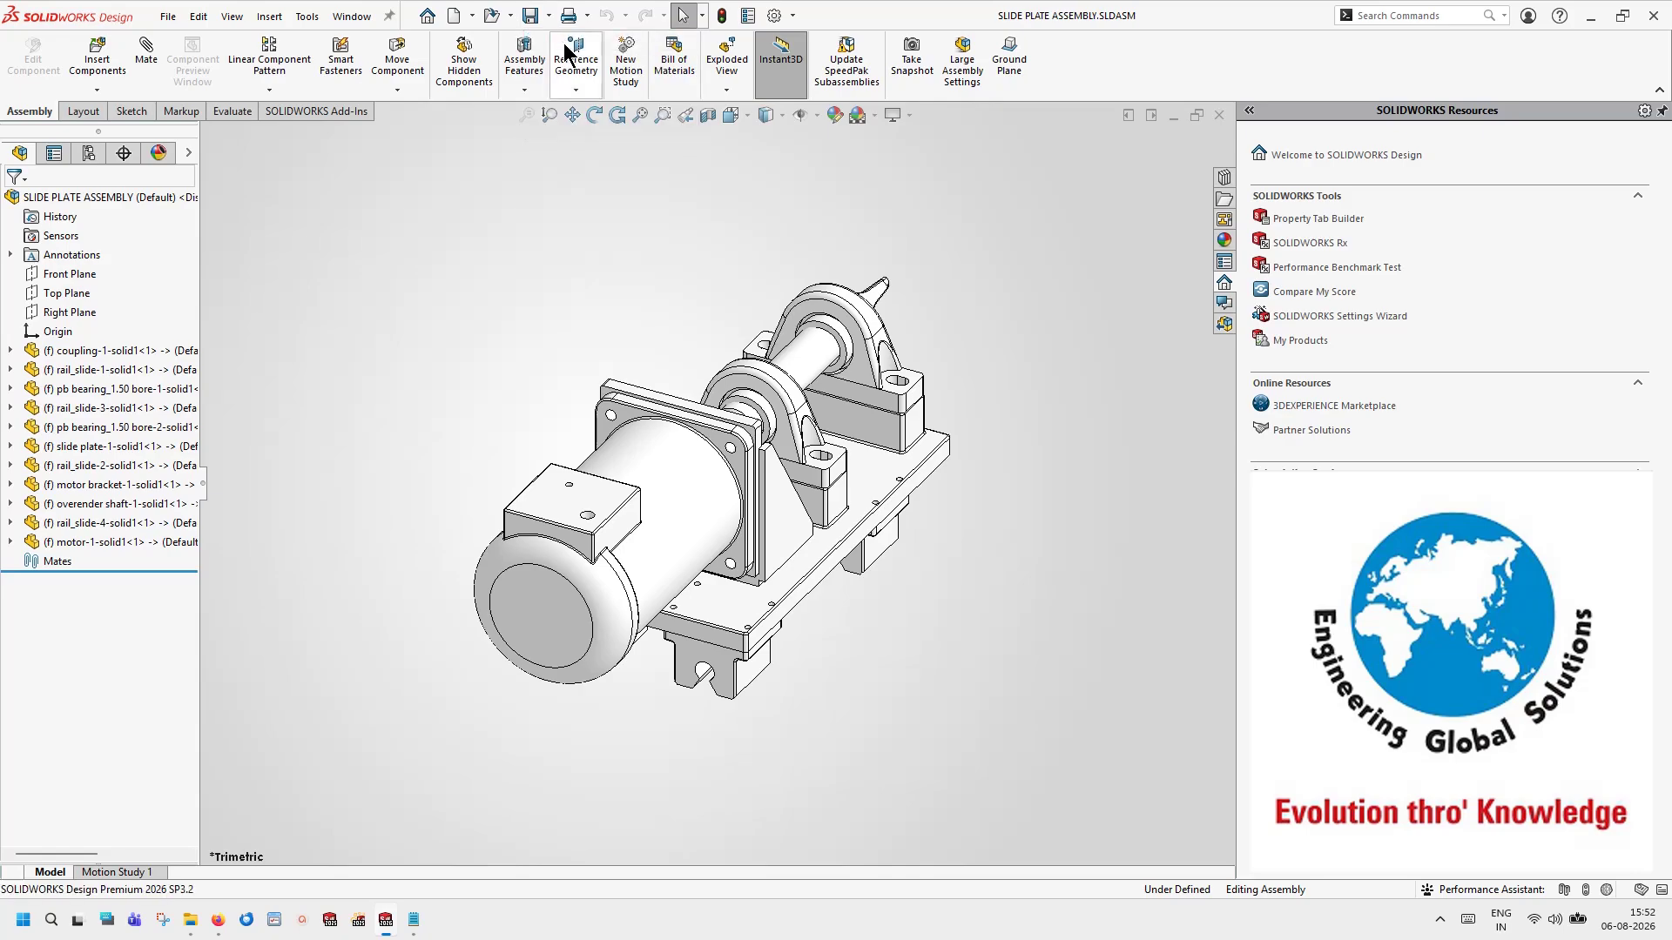
# Step: Review the STEP export options and export the assembly as a STEP AP214 file named MULTI BODY ASSY STEP - SLIDE PLATE ASSEMBLY.STEP
pyautogui.click(167, 17)
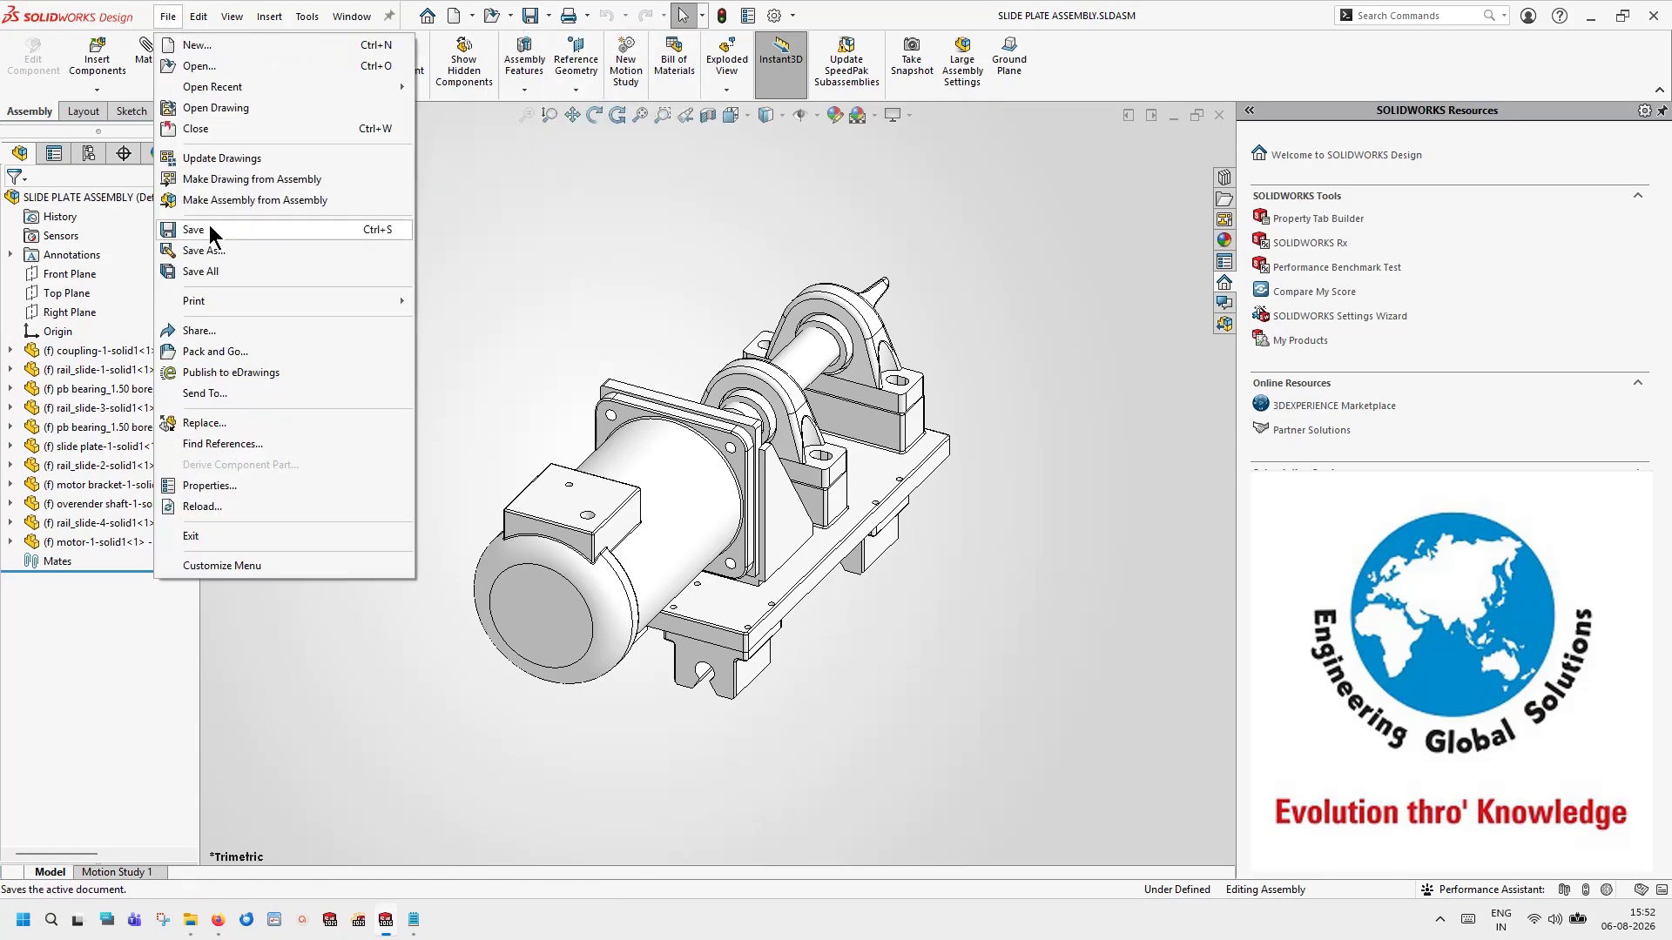
pyautogui.click(216, 254)
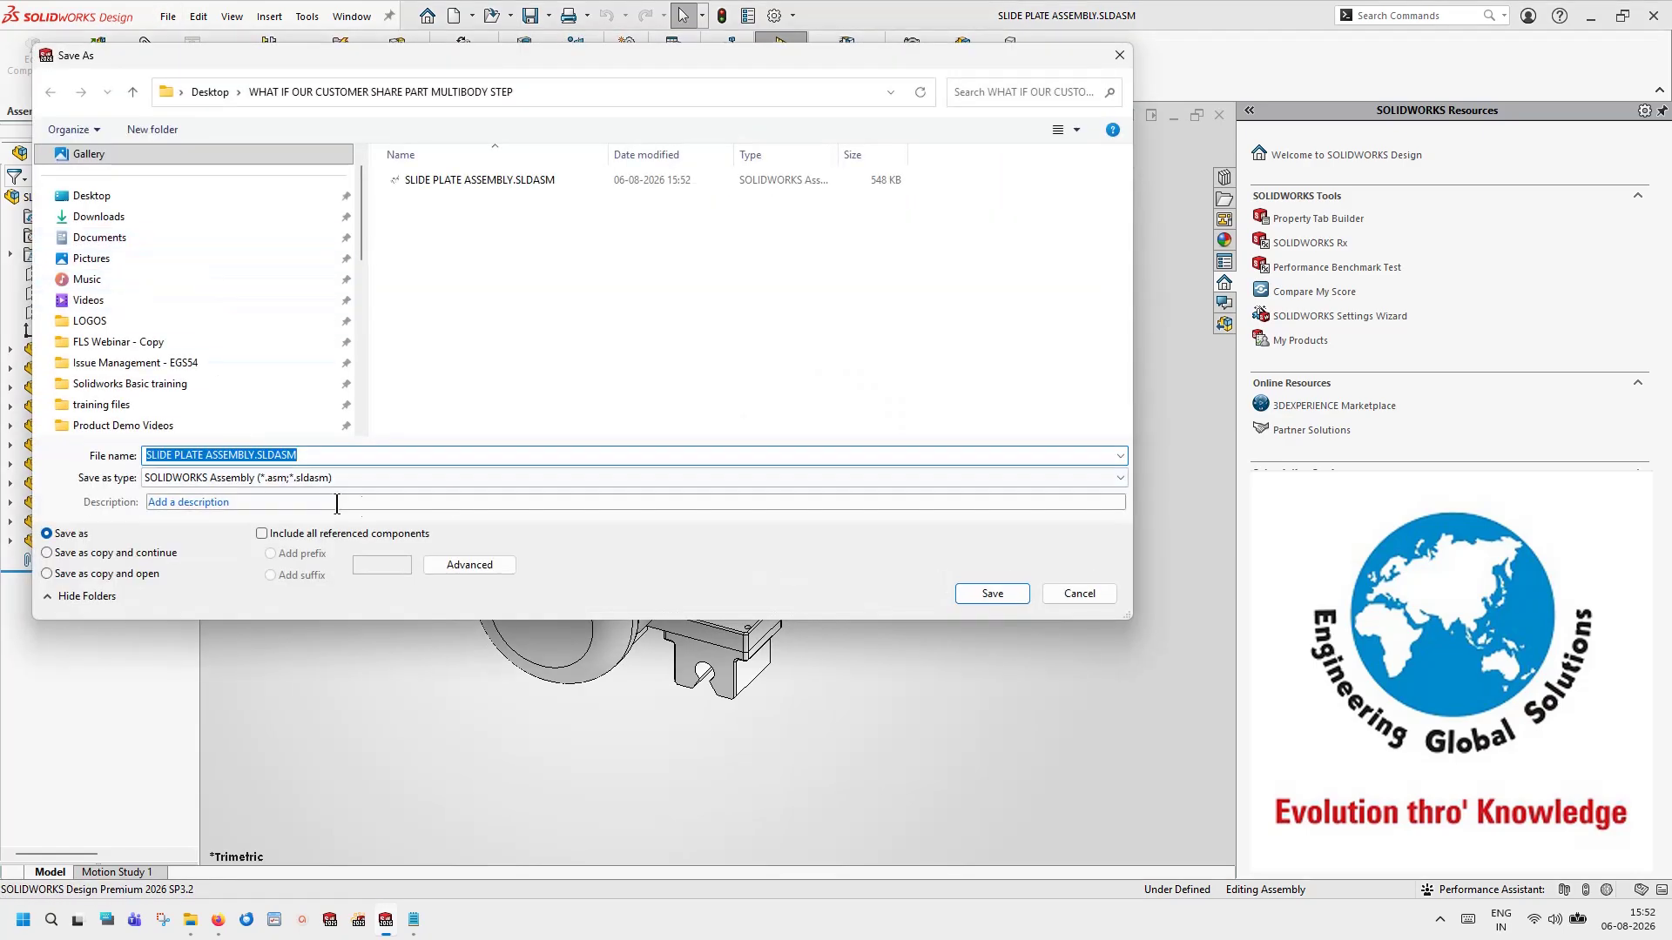
pyautogui.click(443, 478)
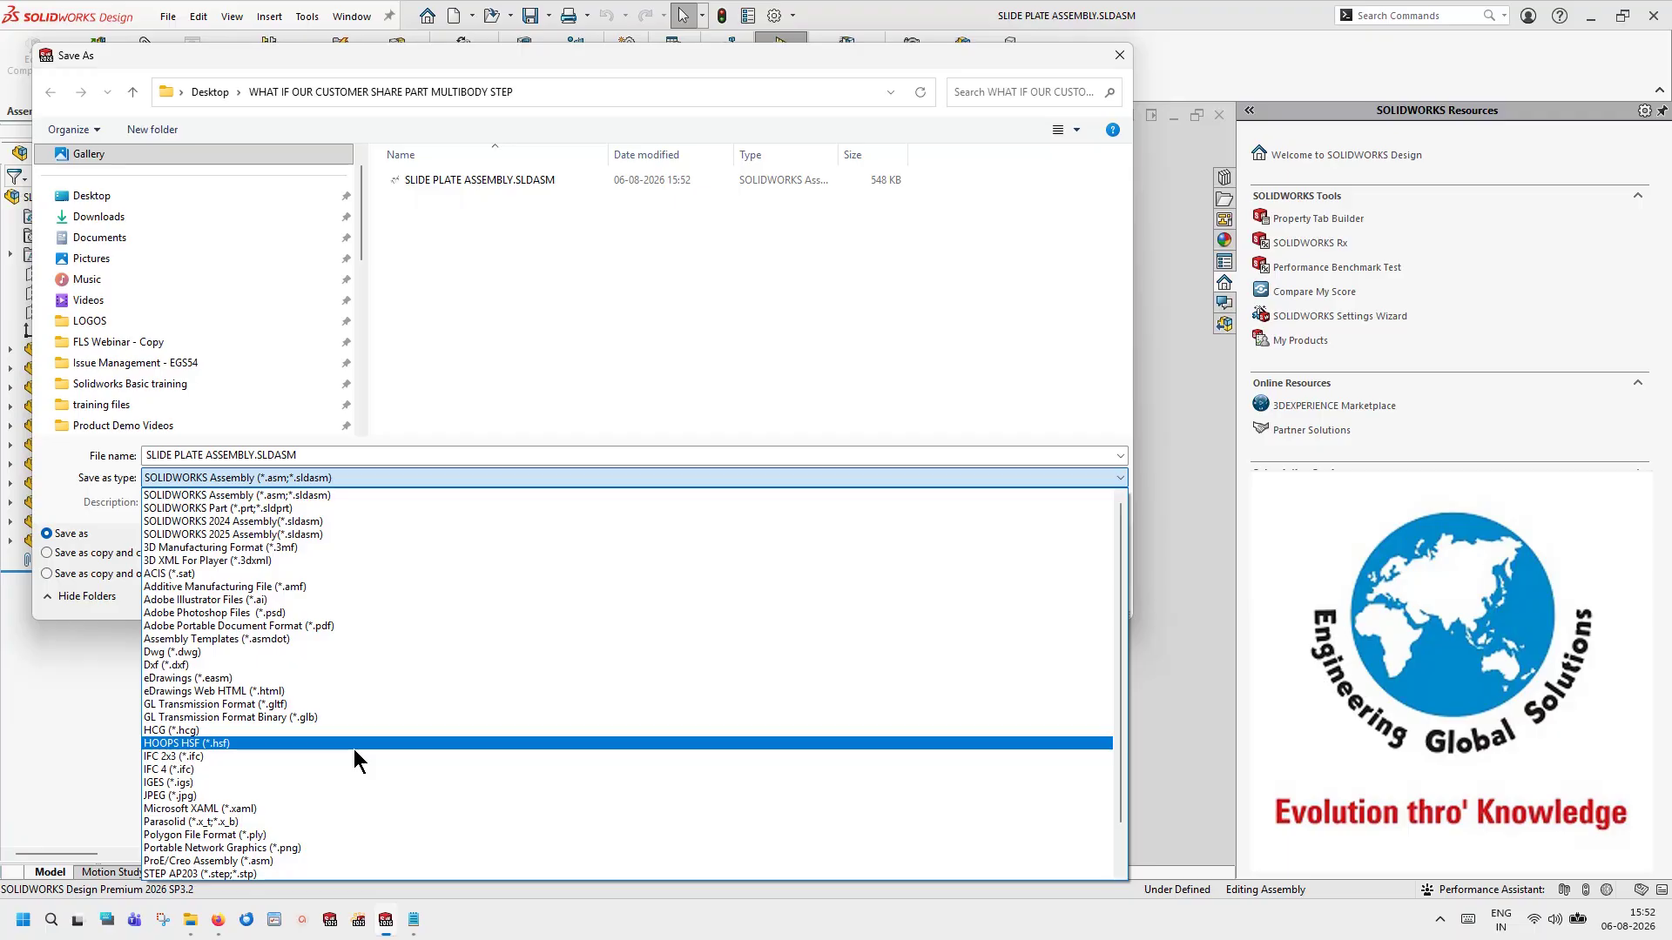
pyautogui.click(301, 839)
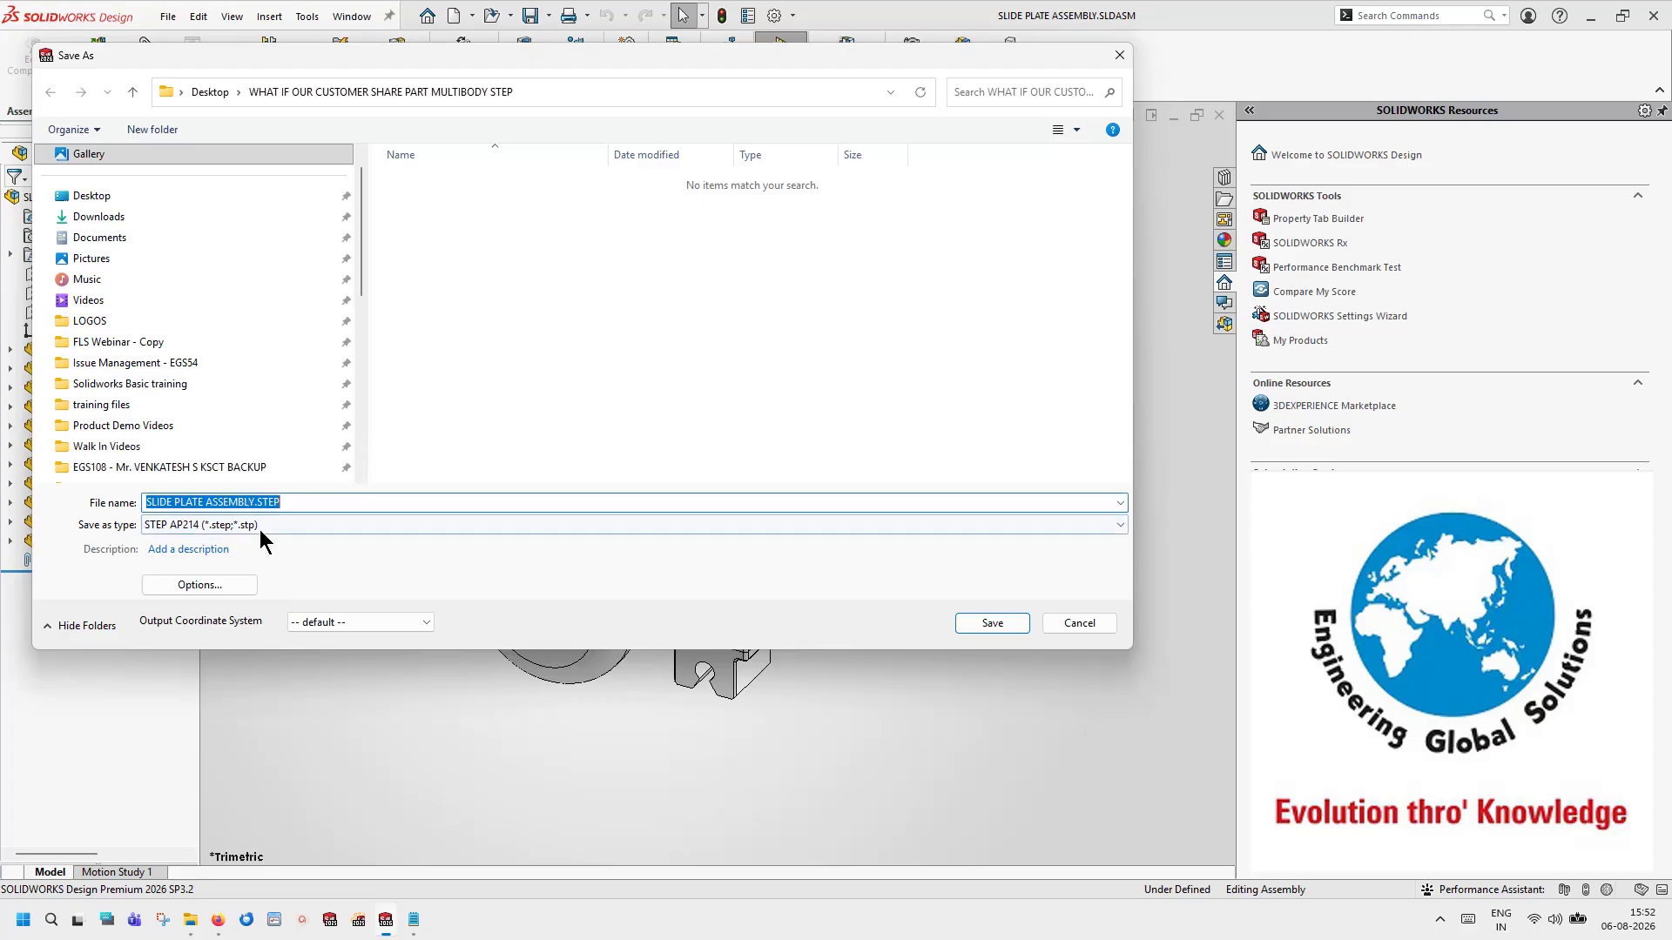
pyautogui.hotkey('ctrl', 'Left')
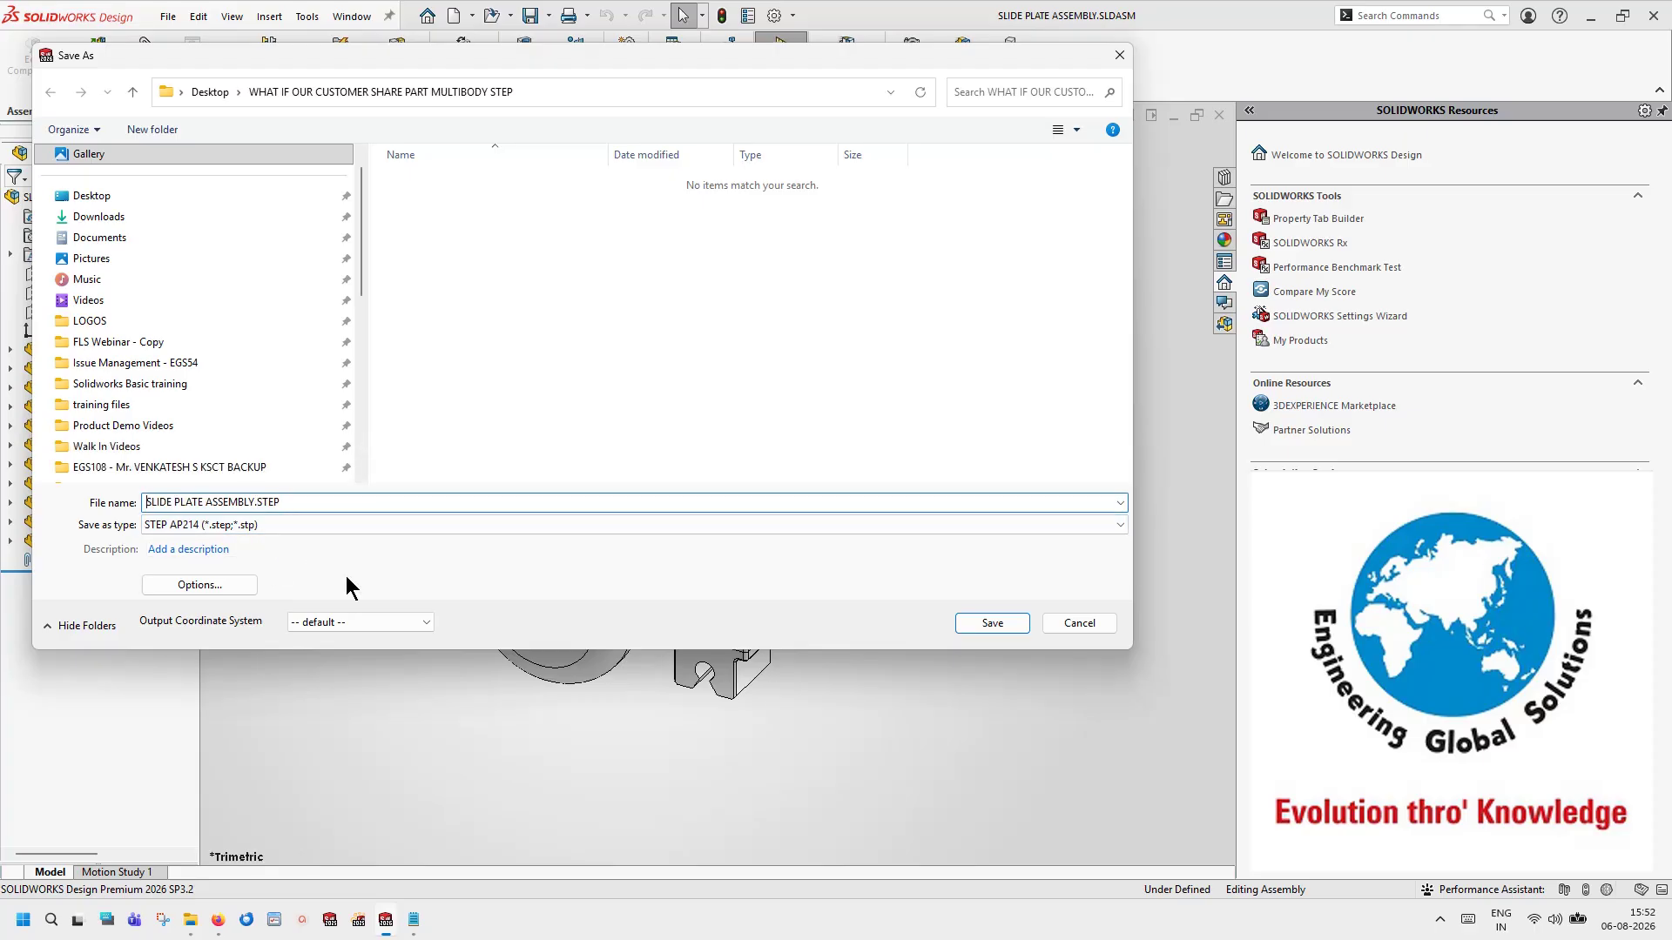
pyautogui.write('MULTI BODY ')
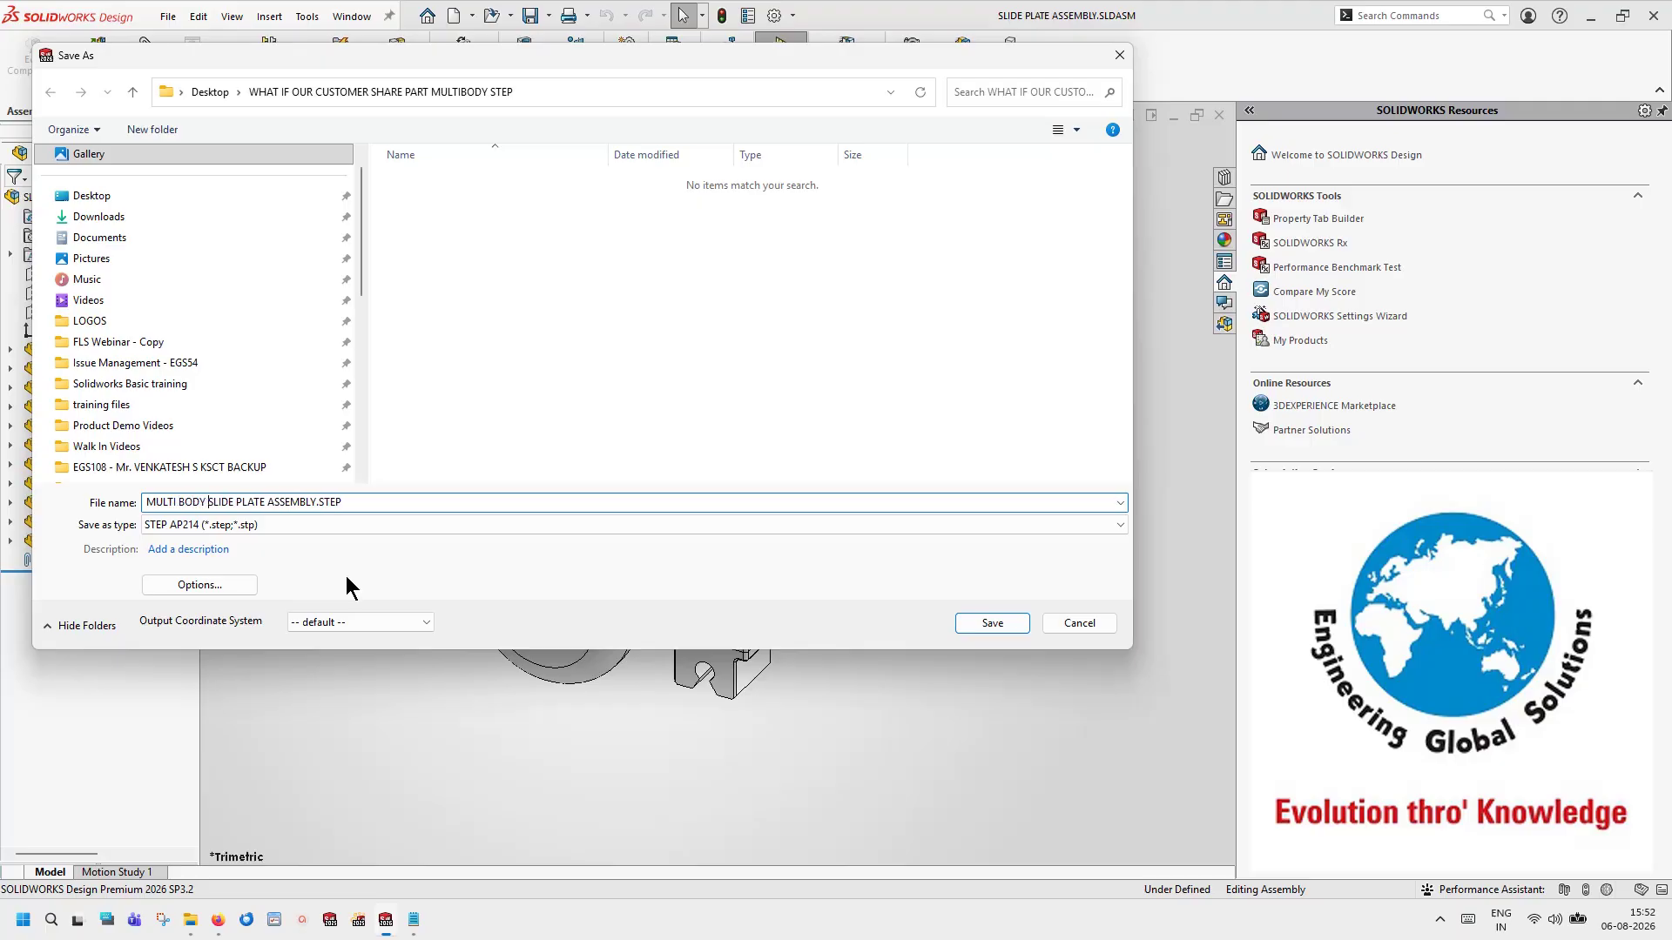
pyautogui.write('ASSY STEP')
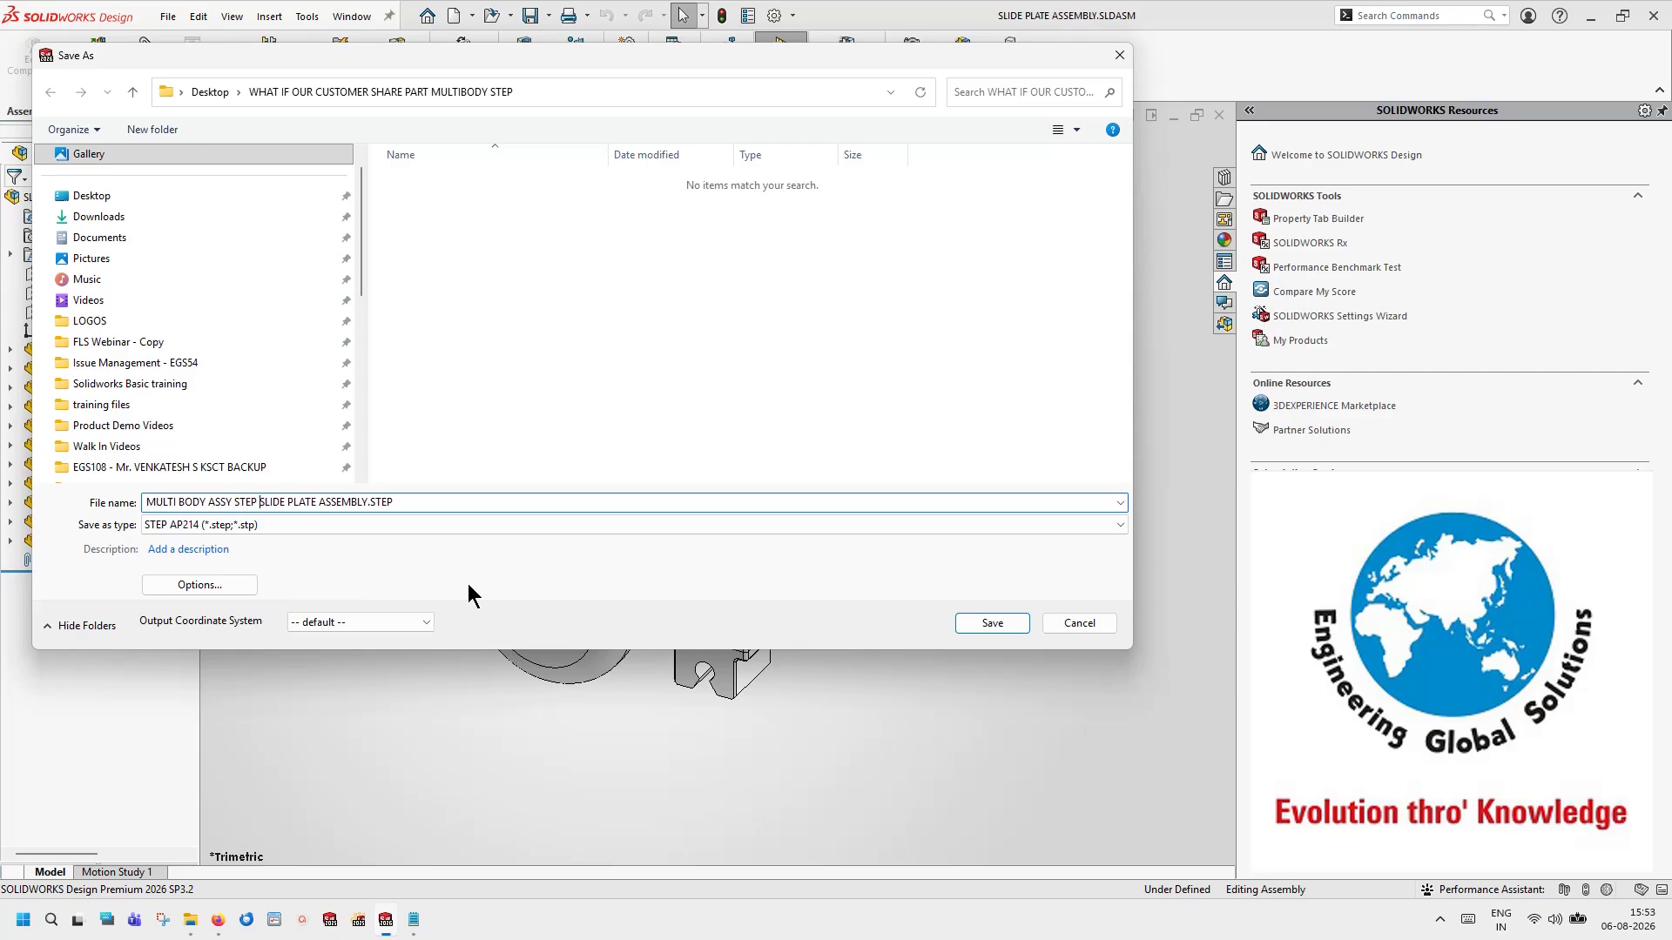
pyautogui.write(' -')
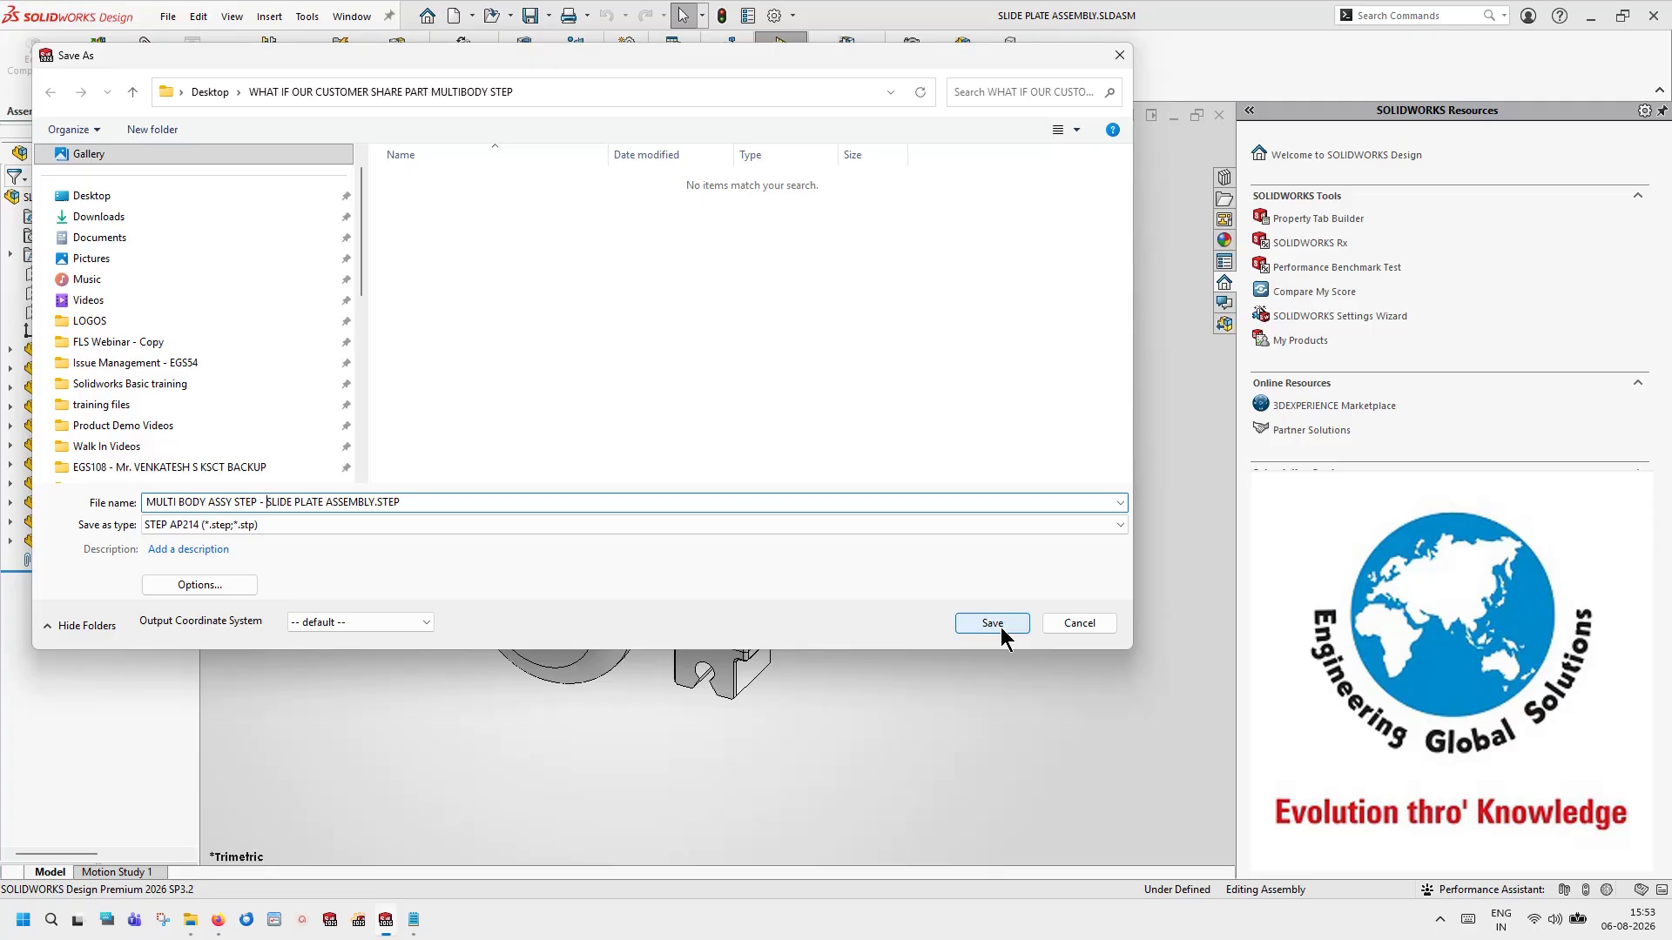
pyautogui.click(237, 589)
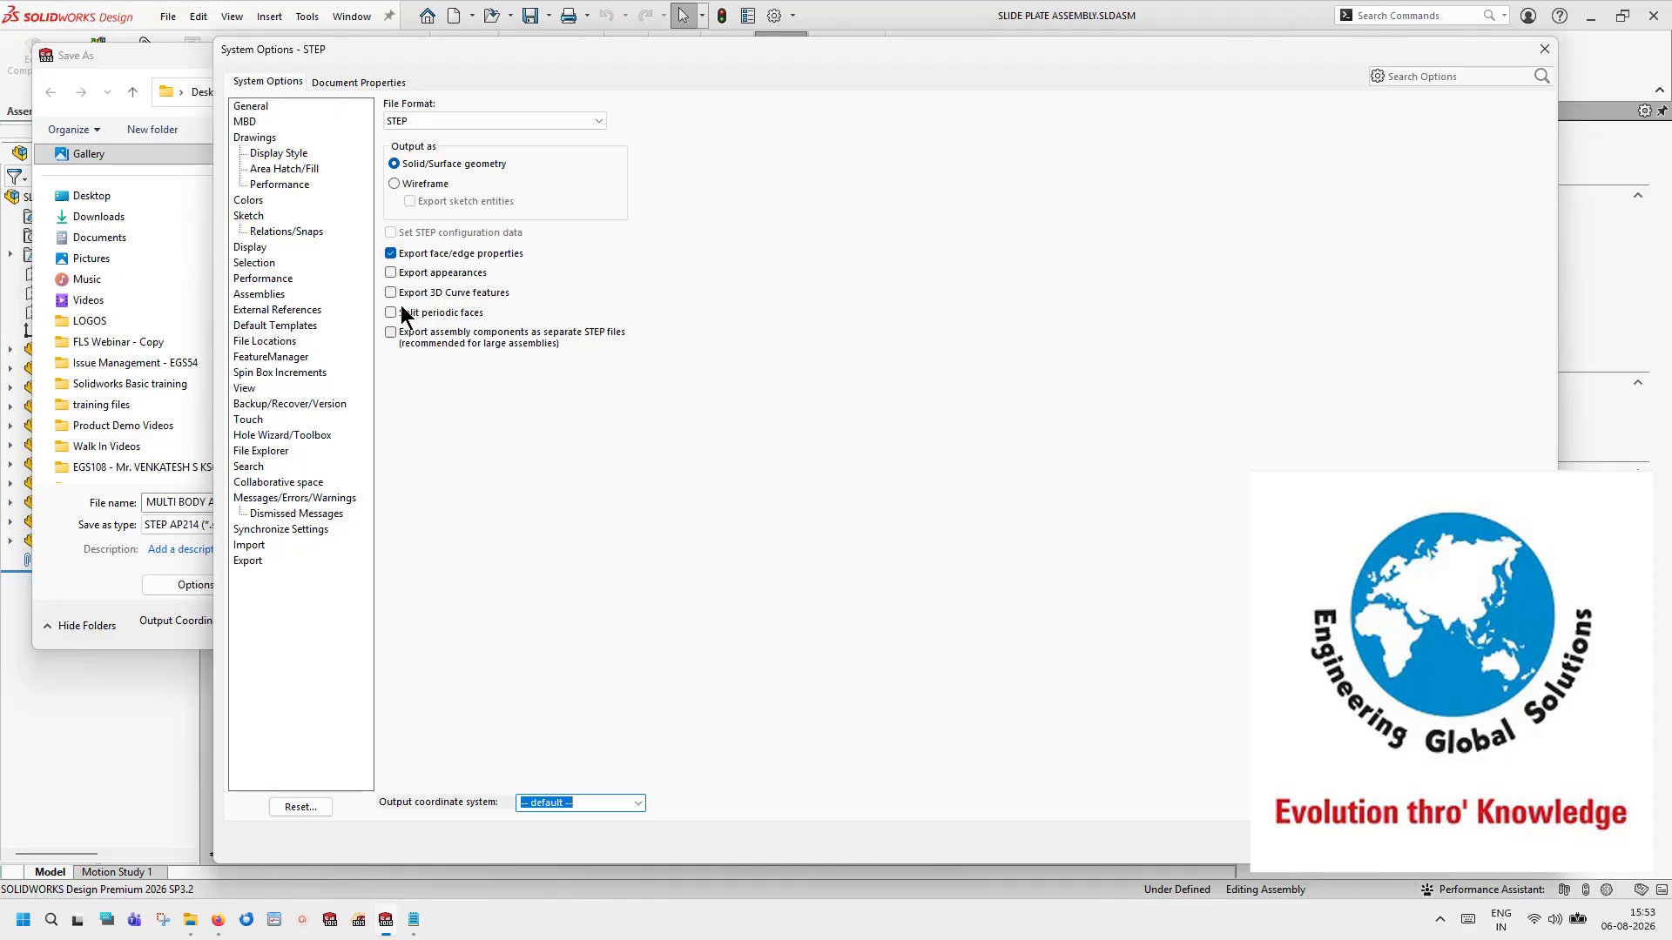
pyautogui.click(1384, 807)
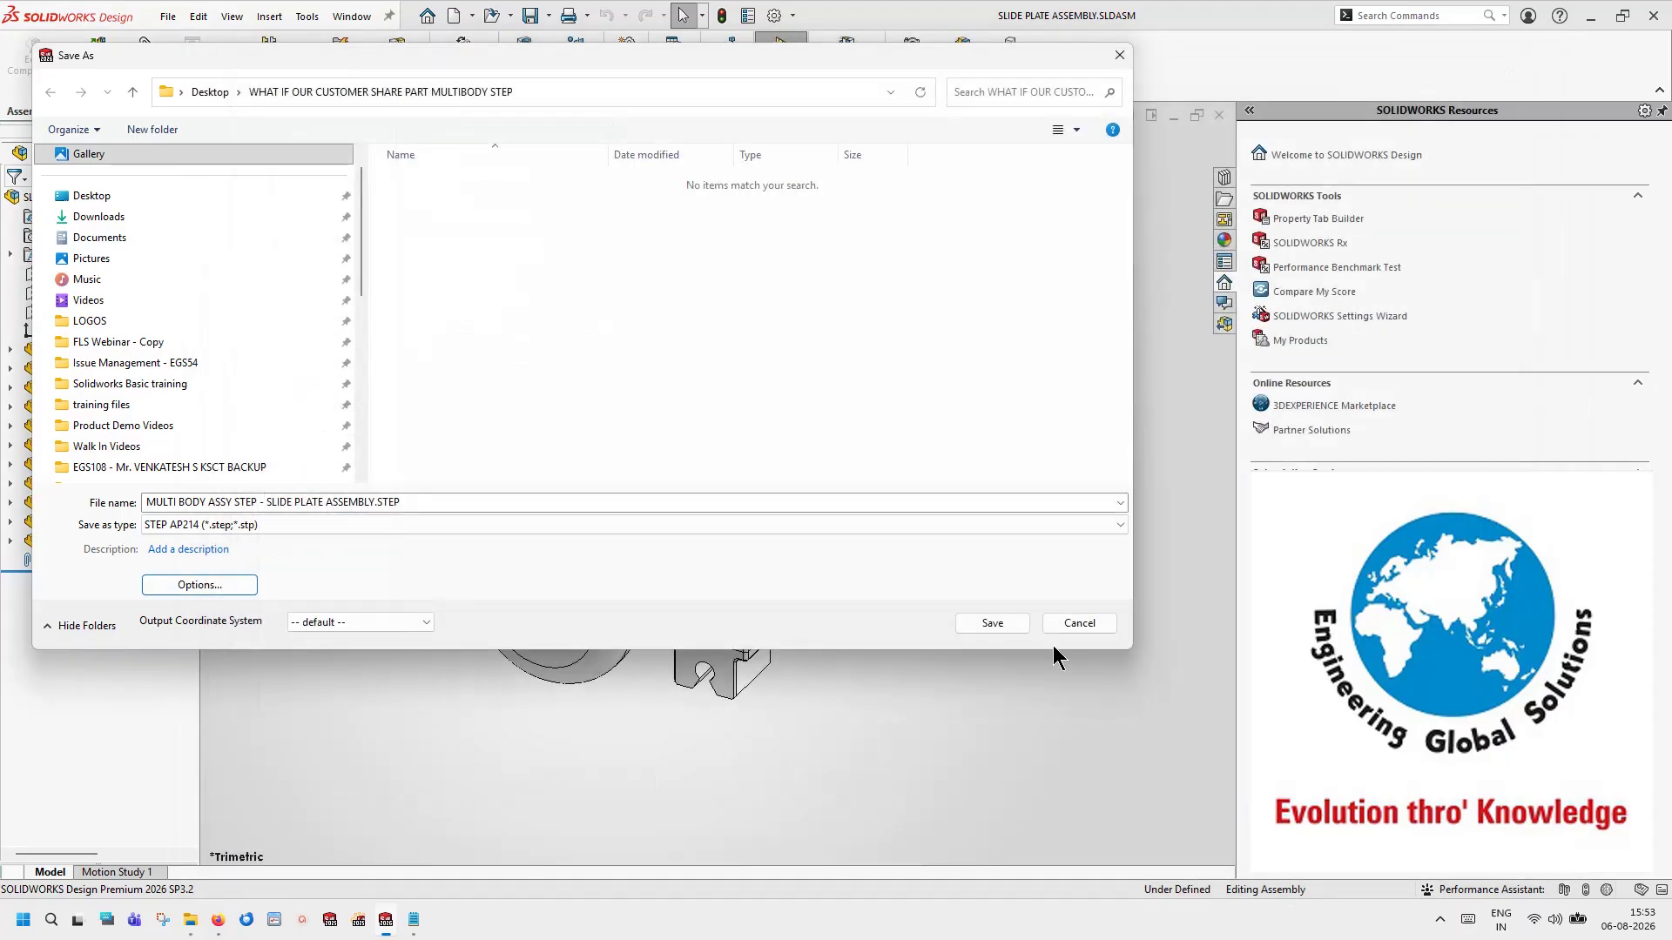
pyautogui.click(993, 624)
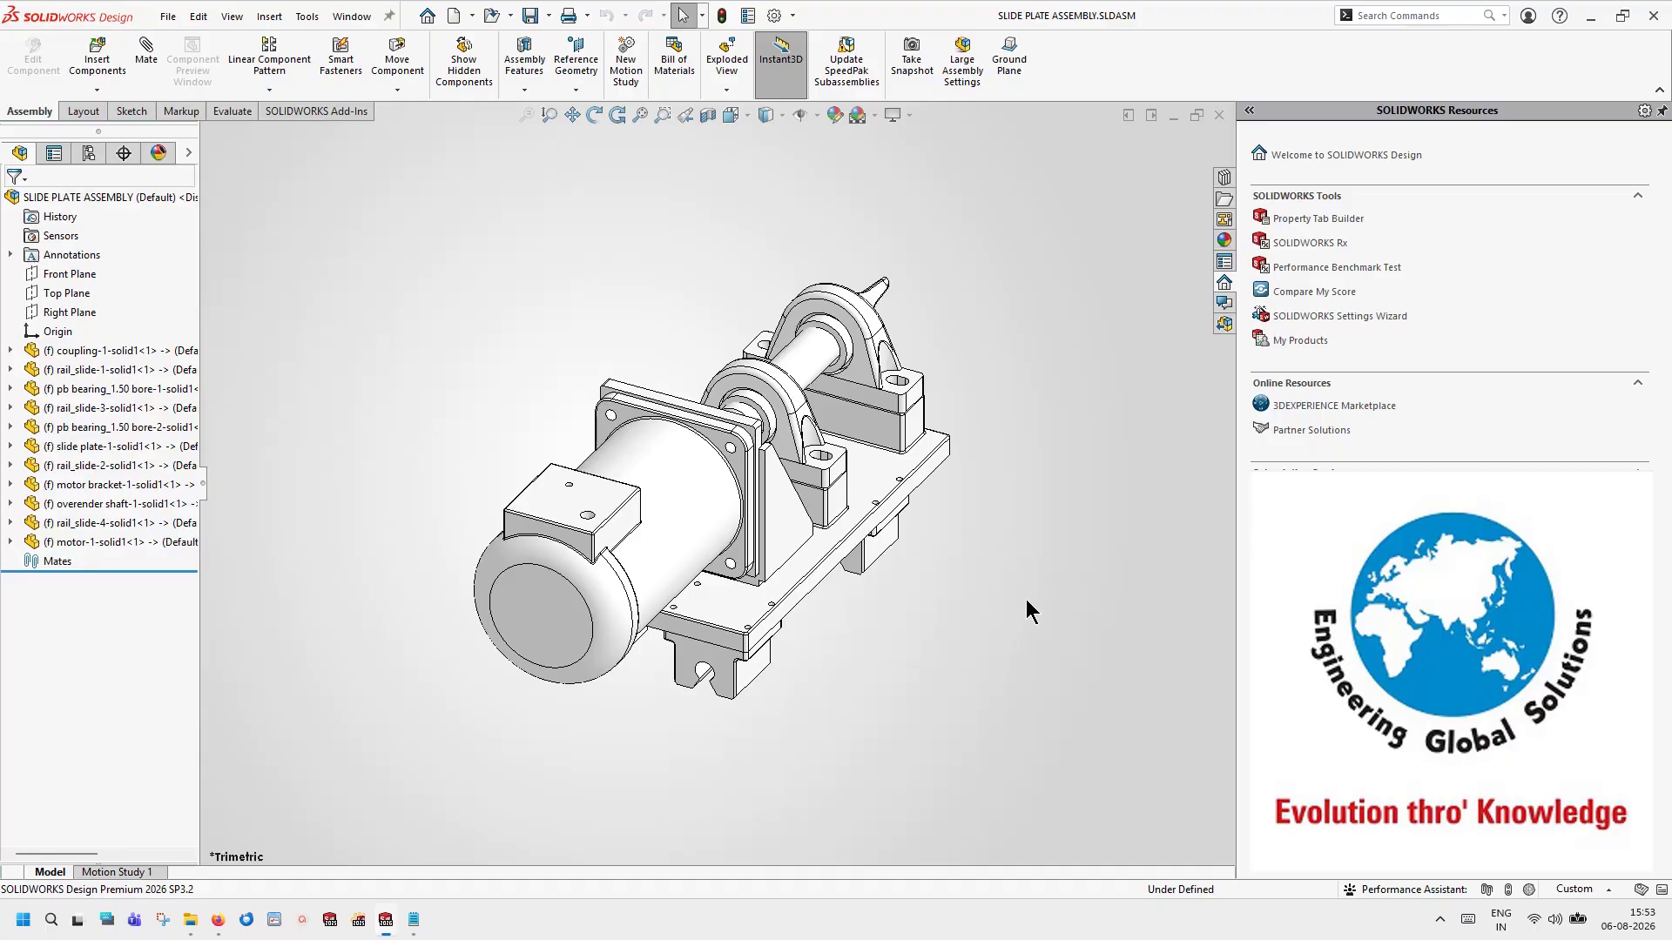
# Step: Close the assembly and open the exported MULTI BODY ASSY STEP - SLIDE PLATE ASSEMBLY STEP file using the Y-up Assembly template
pyautogui.click(1221, 119)
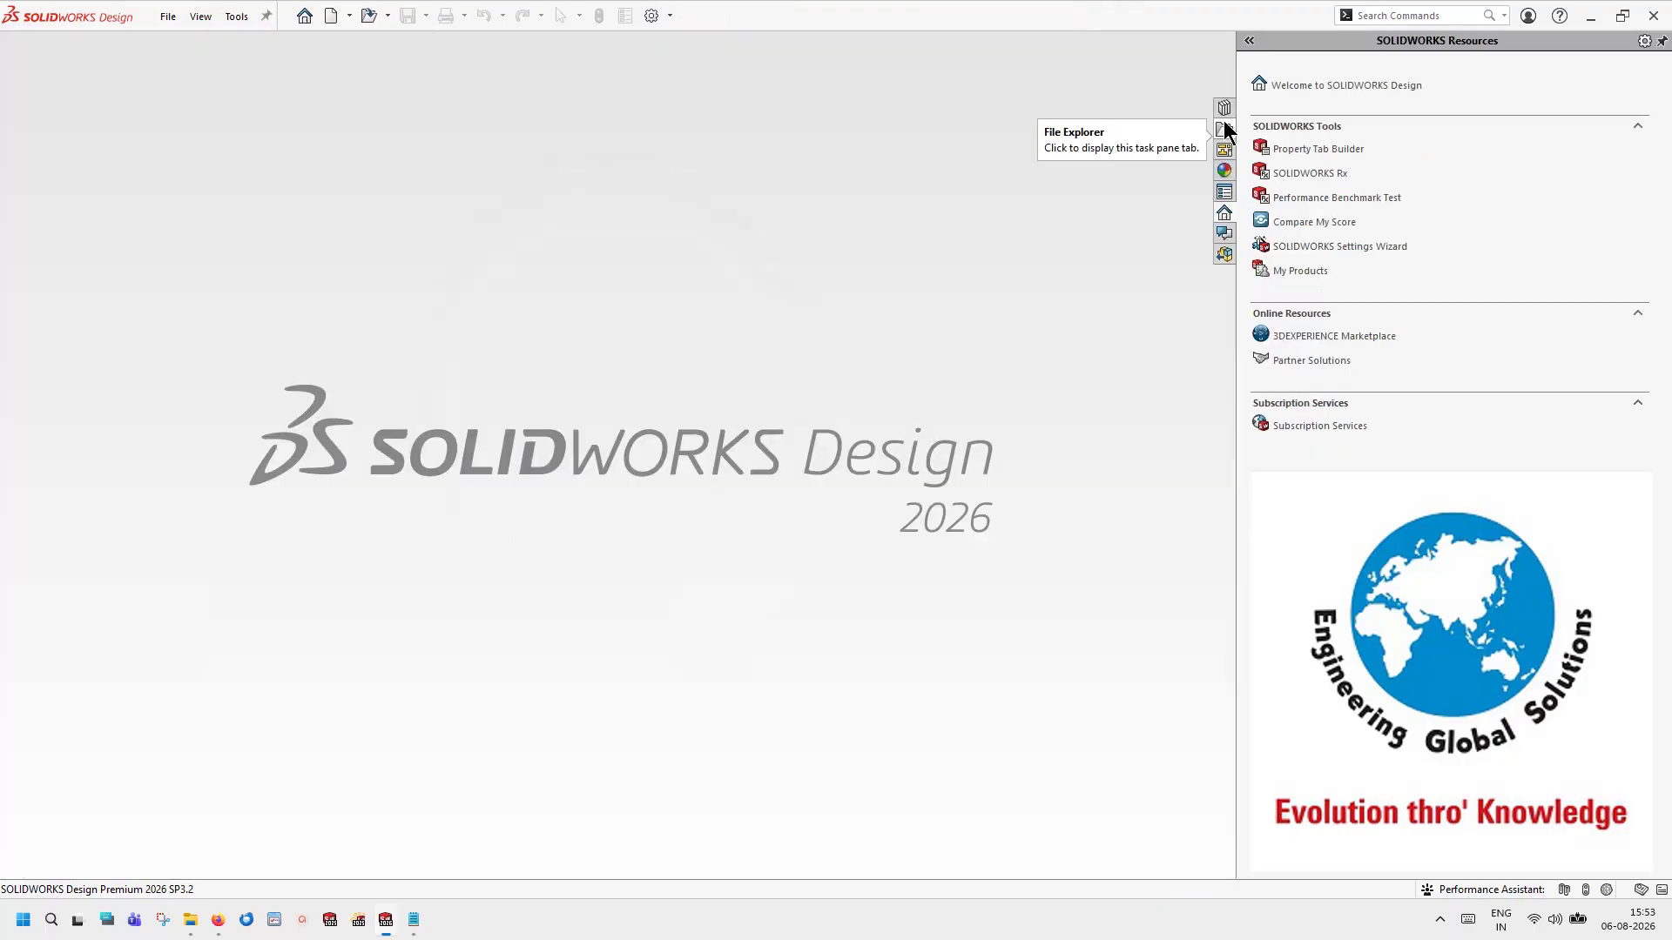
pyautogui.click(368, 16)
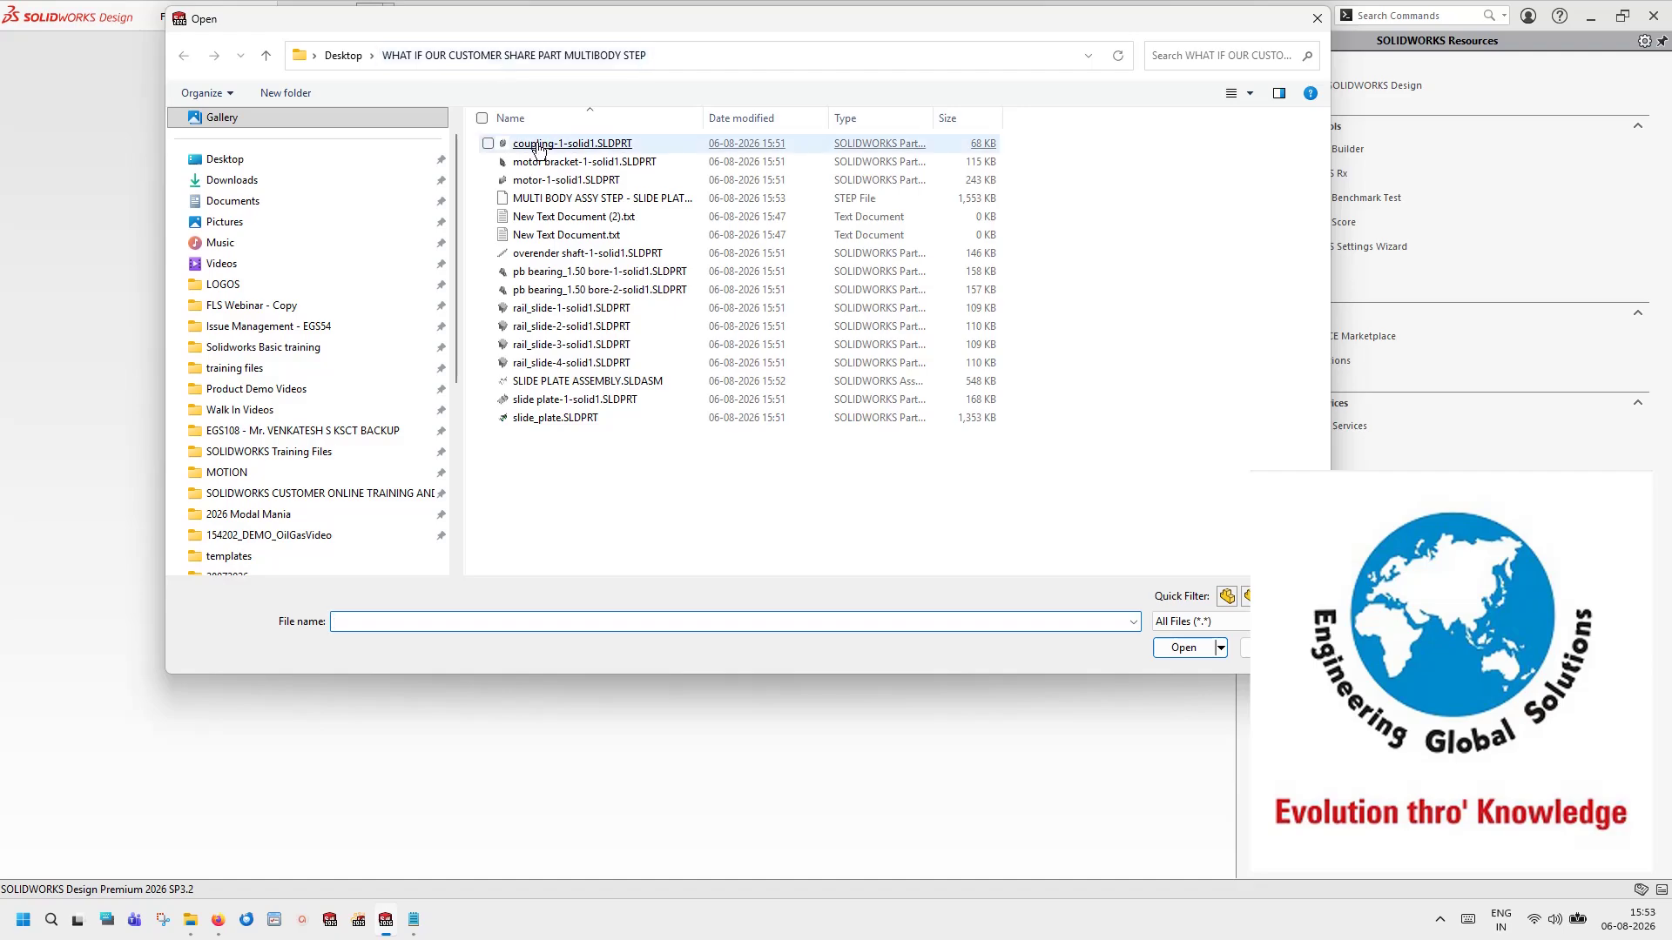
pyautogui.click(845, 127)
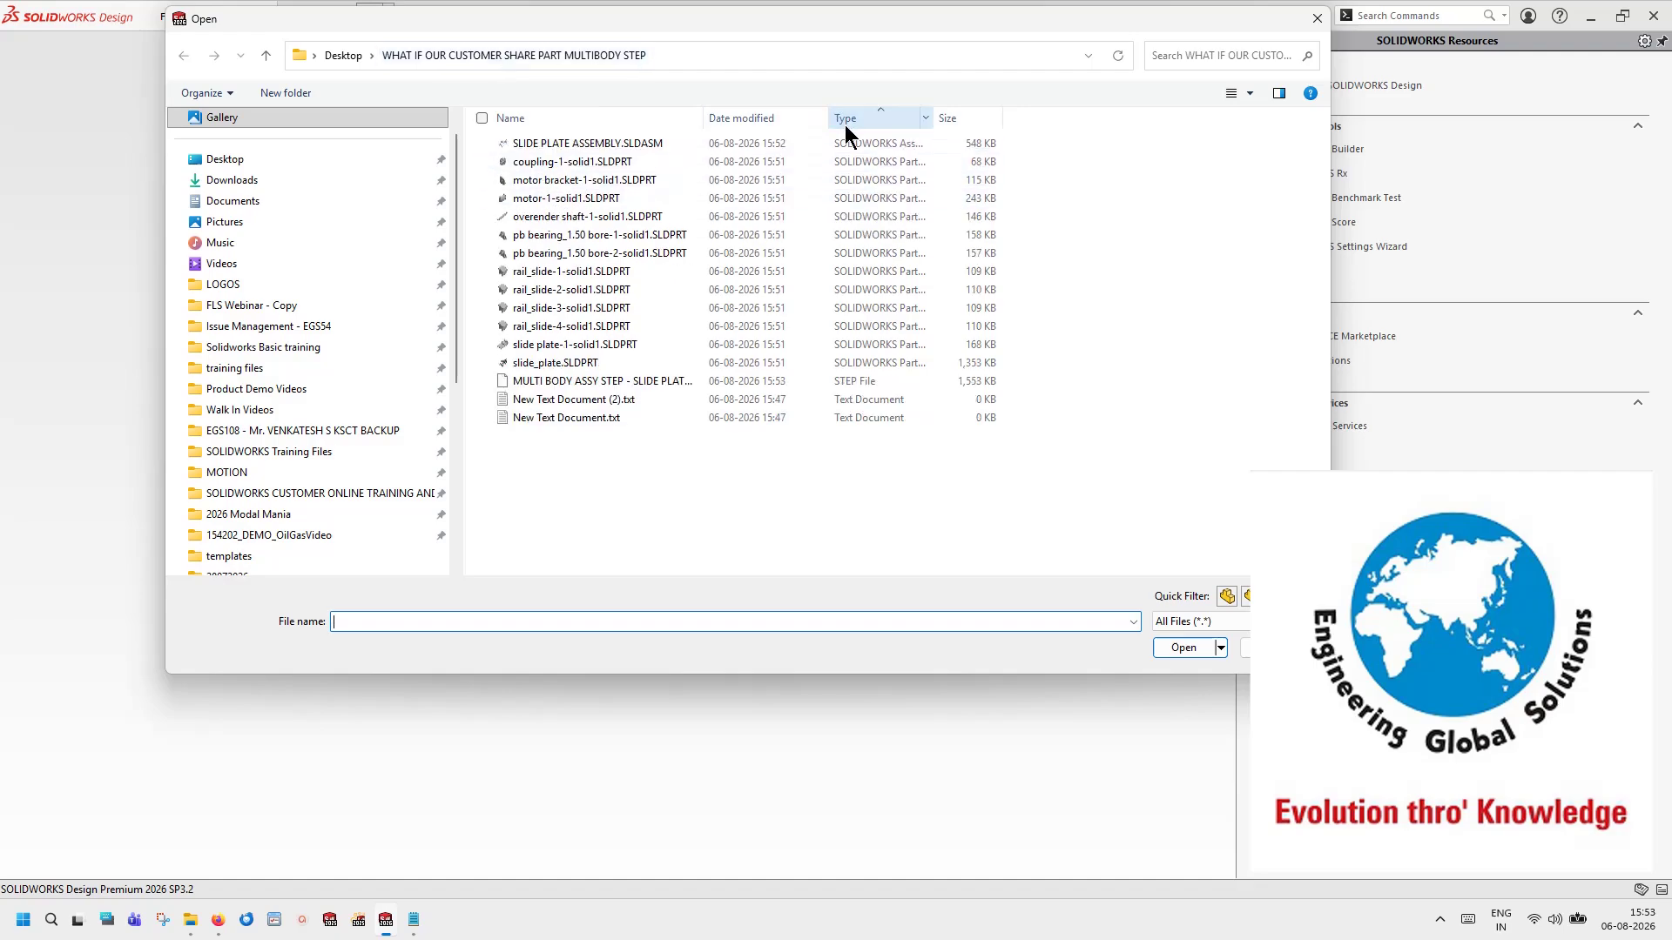
pyautogui.doubleClick(863, 383)
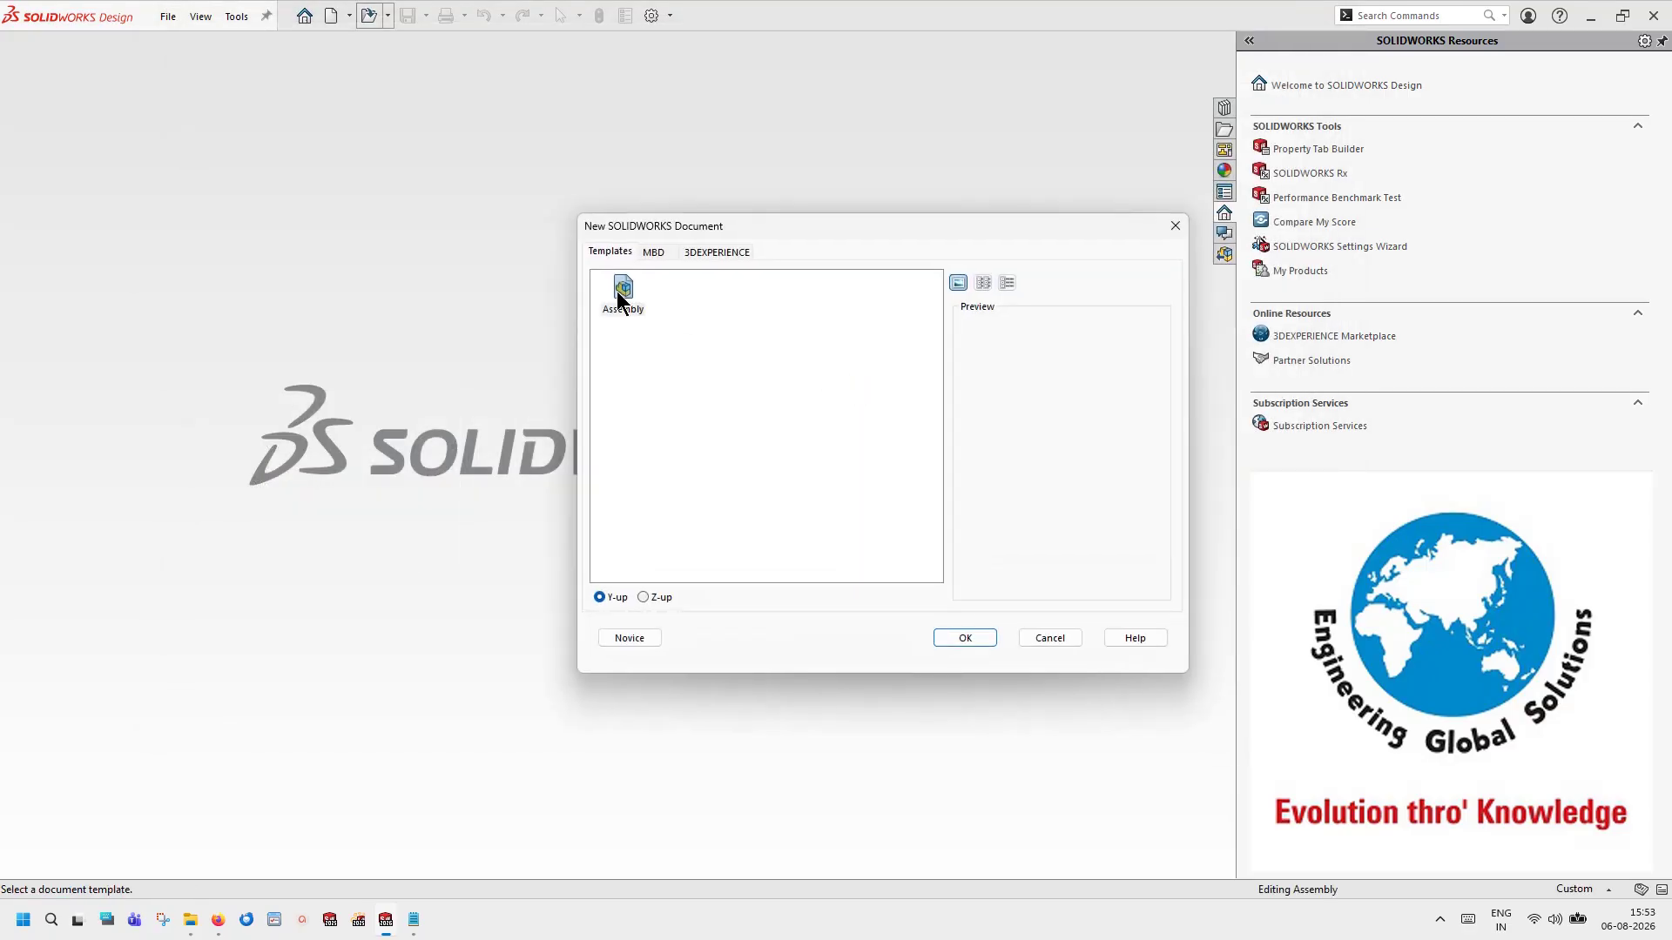
pyautogui.click(945, 634)
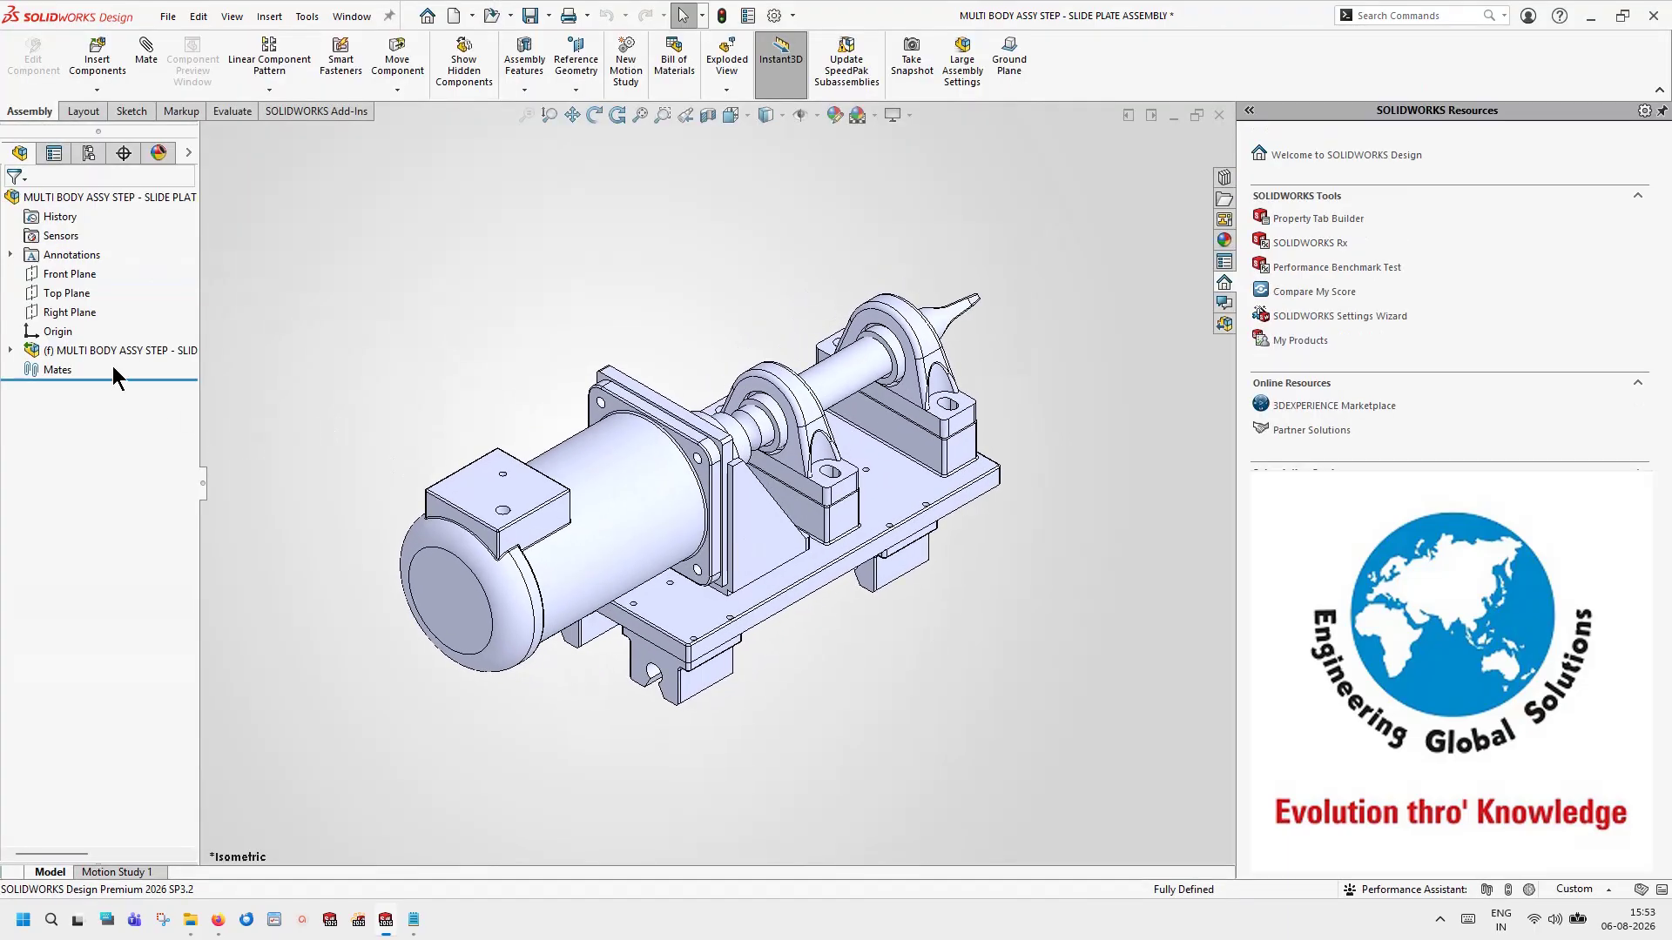
# Step: Break the link of the imported MULTI BODY ASSY STEP component and dissolve its subassembly into the top-level assembly
pyautogui.rightClick(112, 358)
pyautogui.moveTo(248, 530)
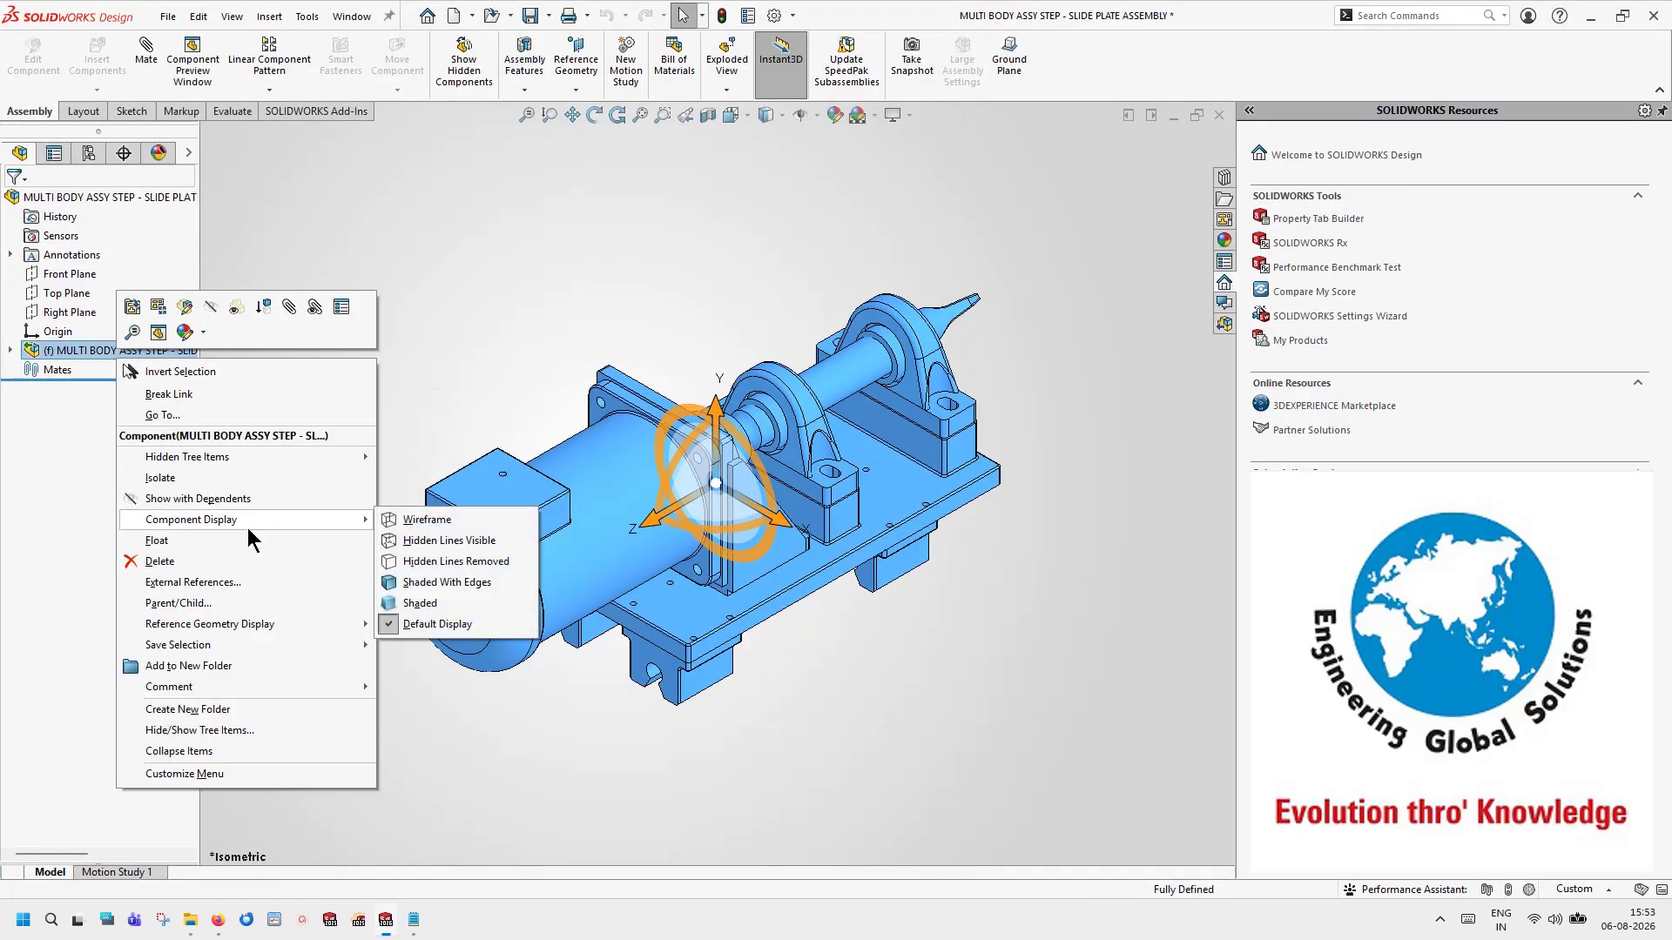
pyautogui.click(256, 399)
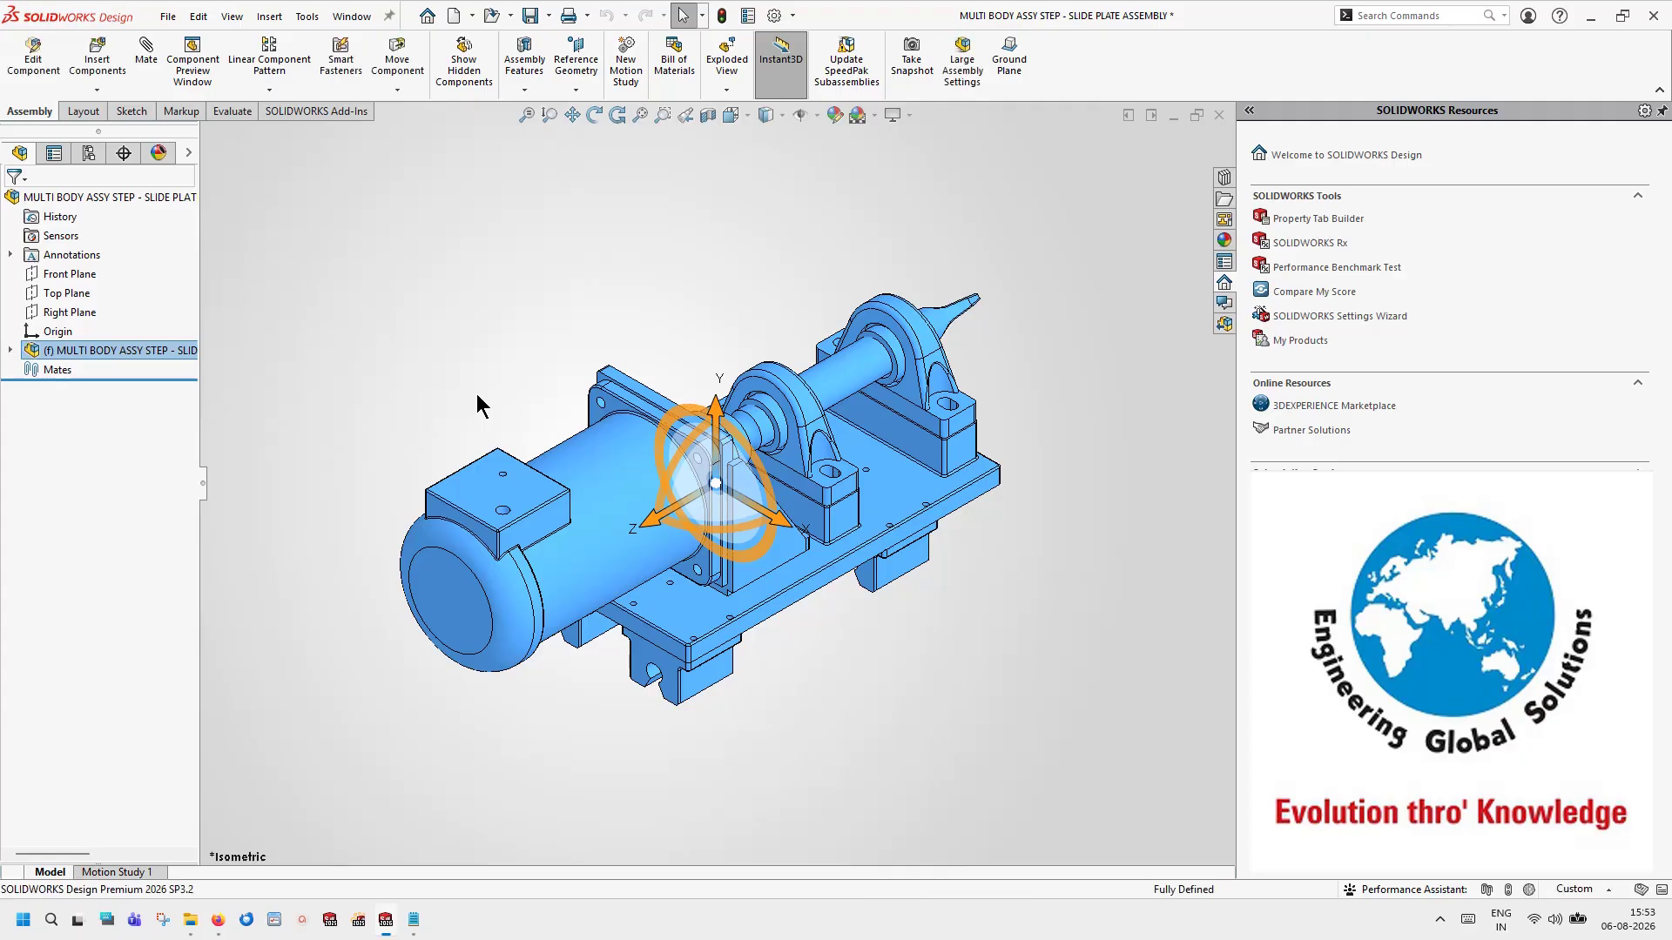
pyautogui.moveTo(202, 484); pyautogui.dragTo(427, 475)
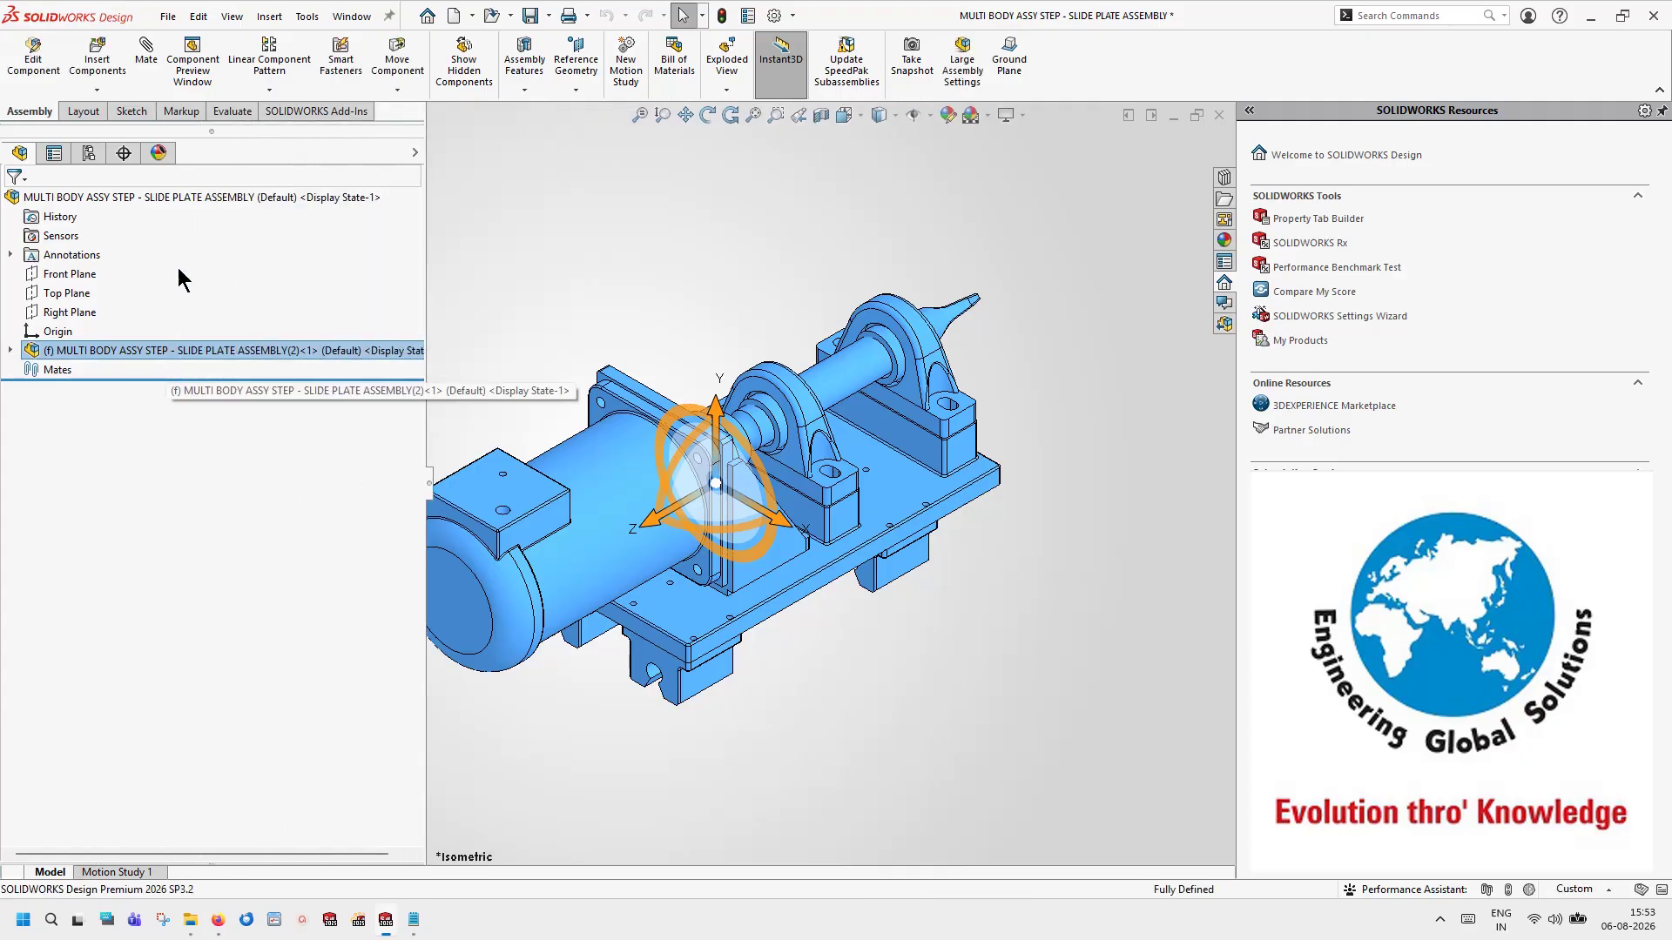
pyautogui.rightClick(200, 345)
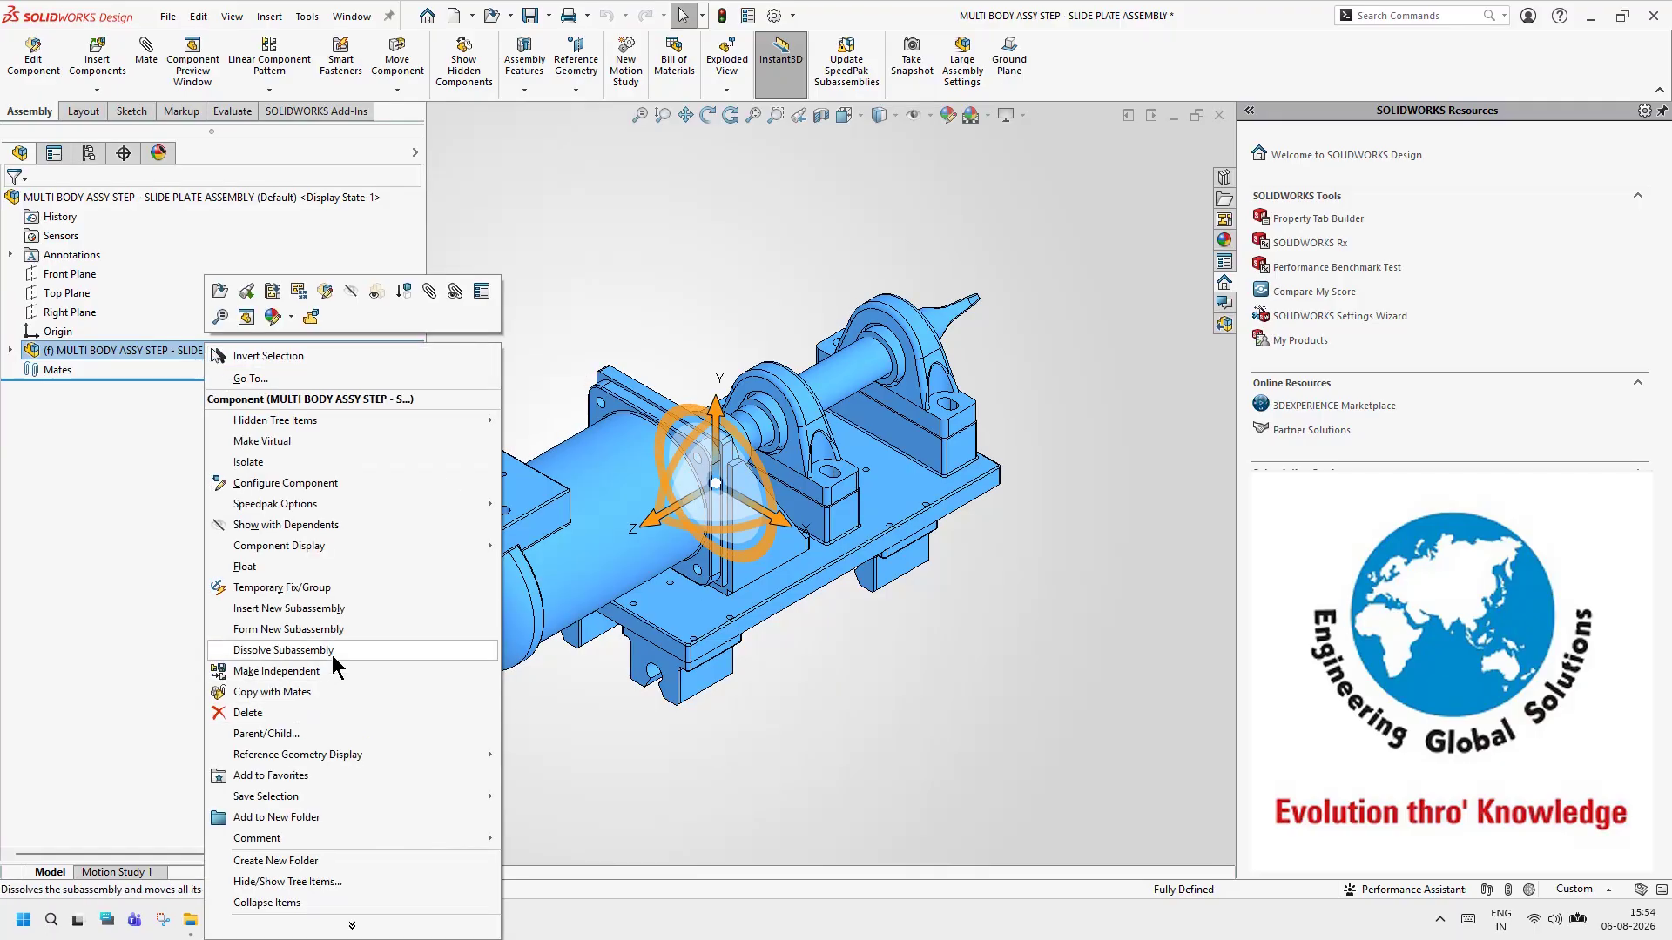
pyautogui.click(331, 654)
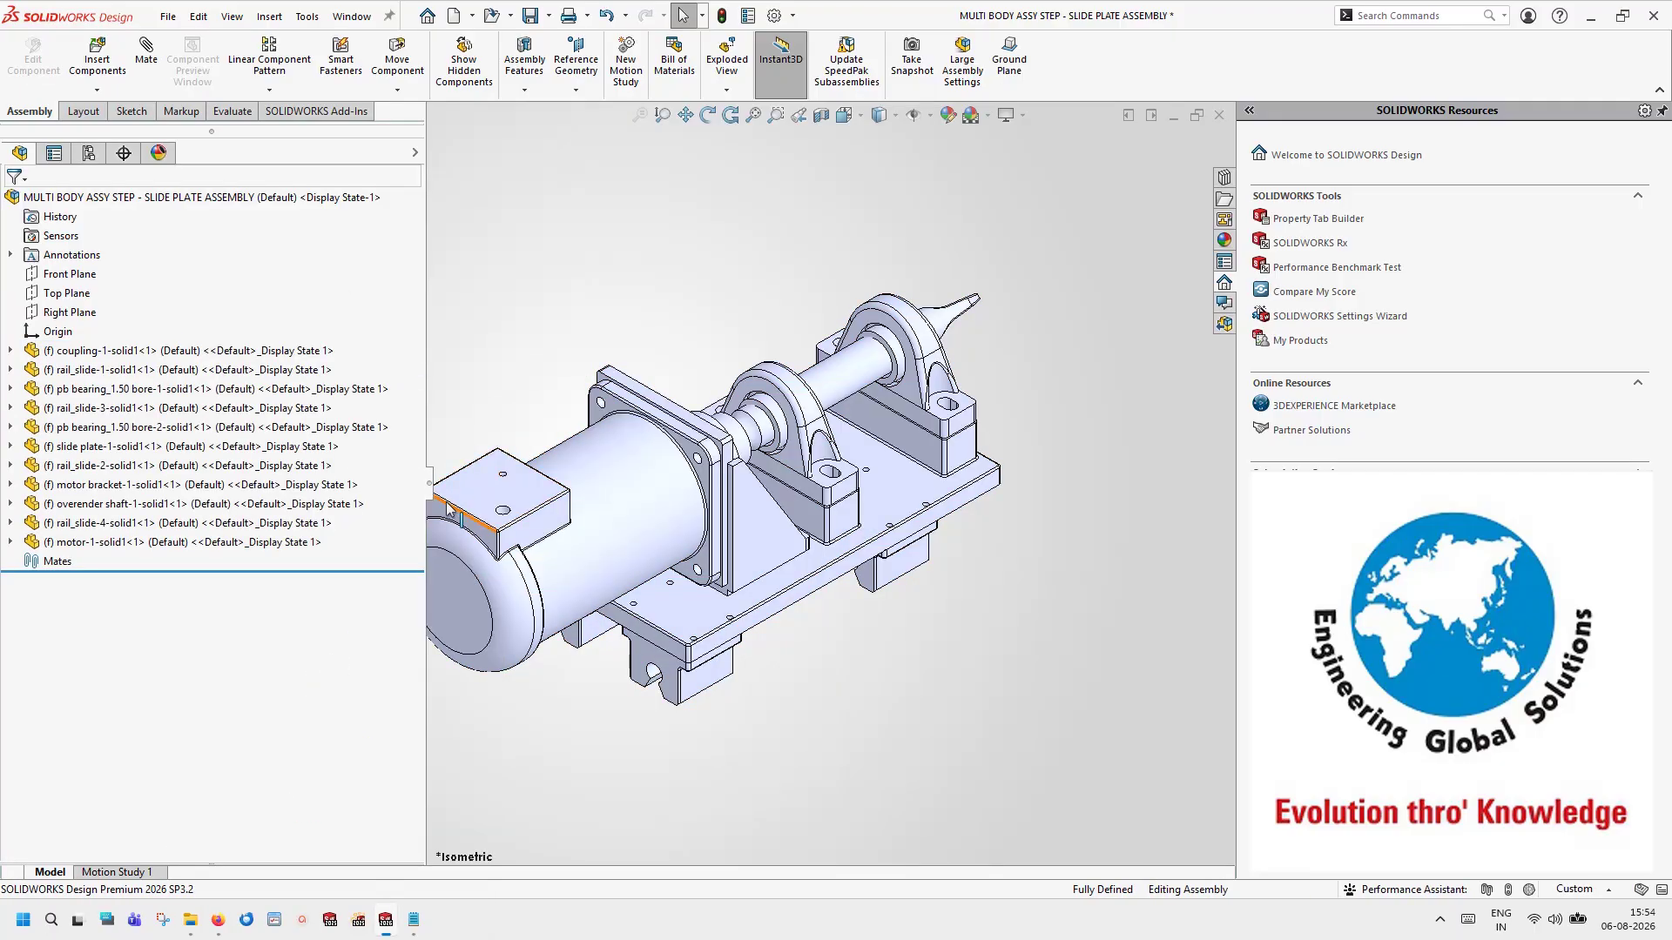
pyautogui.moveTo(427, 481); pyautogui.dragTo(326, 477)
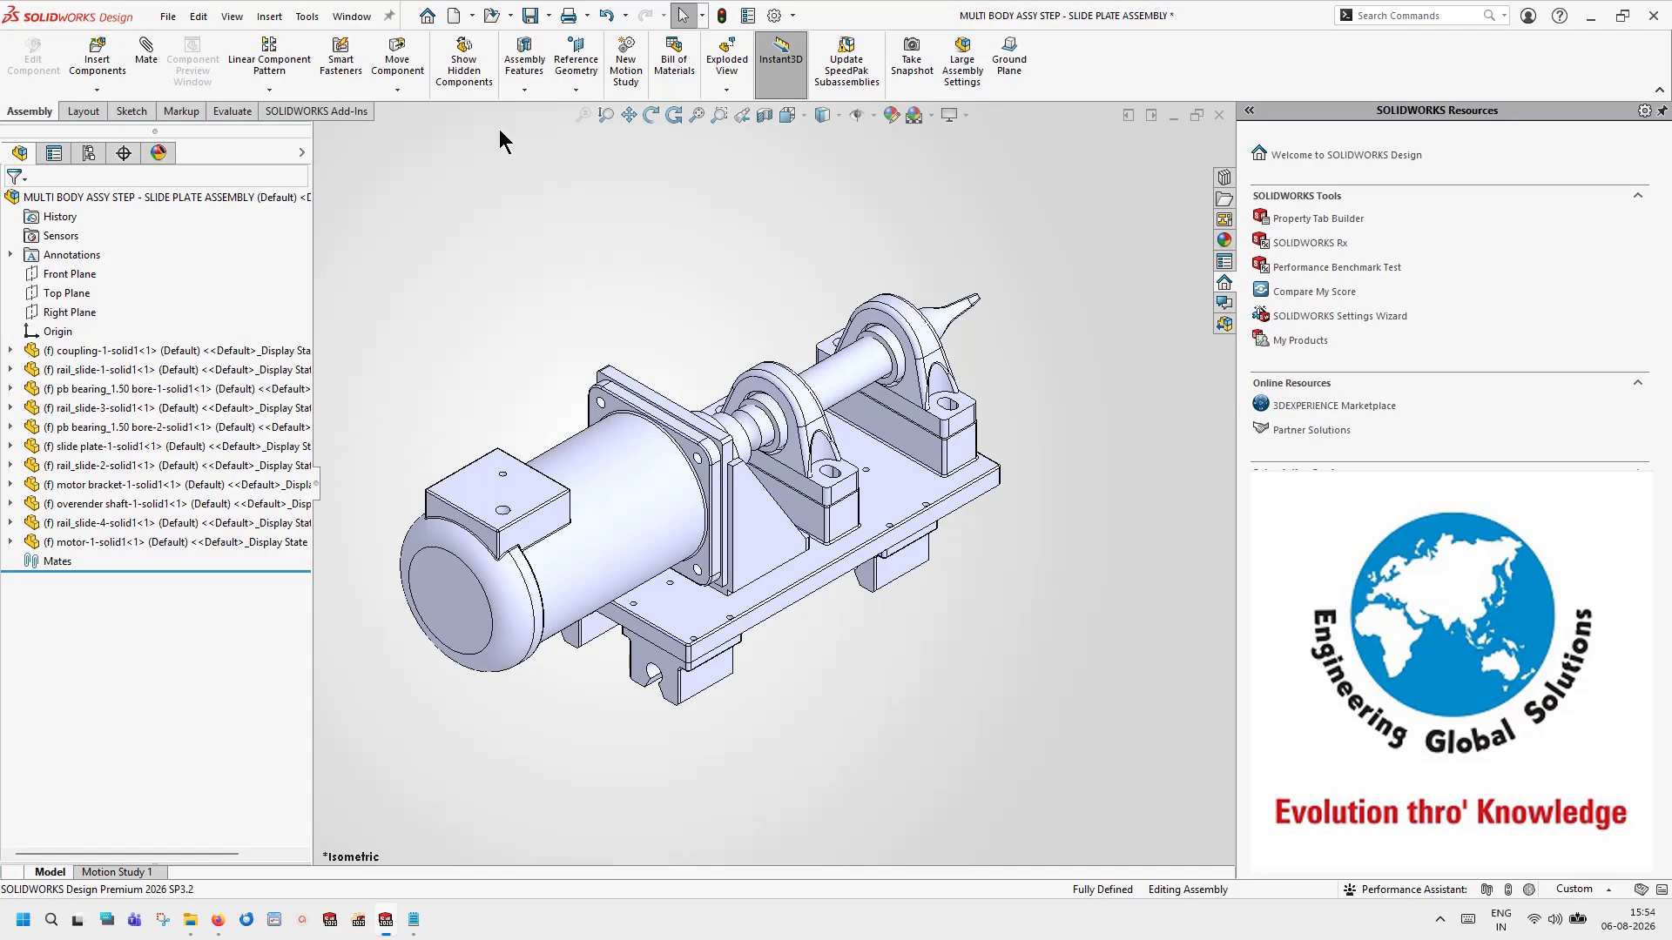
# Step: Save the assembly and its references in a new folder named NEW STEP ASSY FOR FEATURE RECOGNITION AND TOOLBOX SMART FASTENER
pyautogui.click(534, 17)
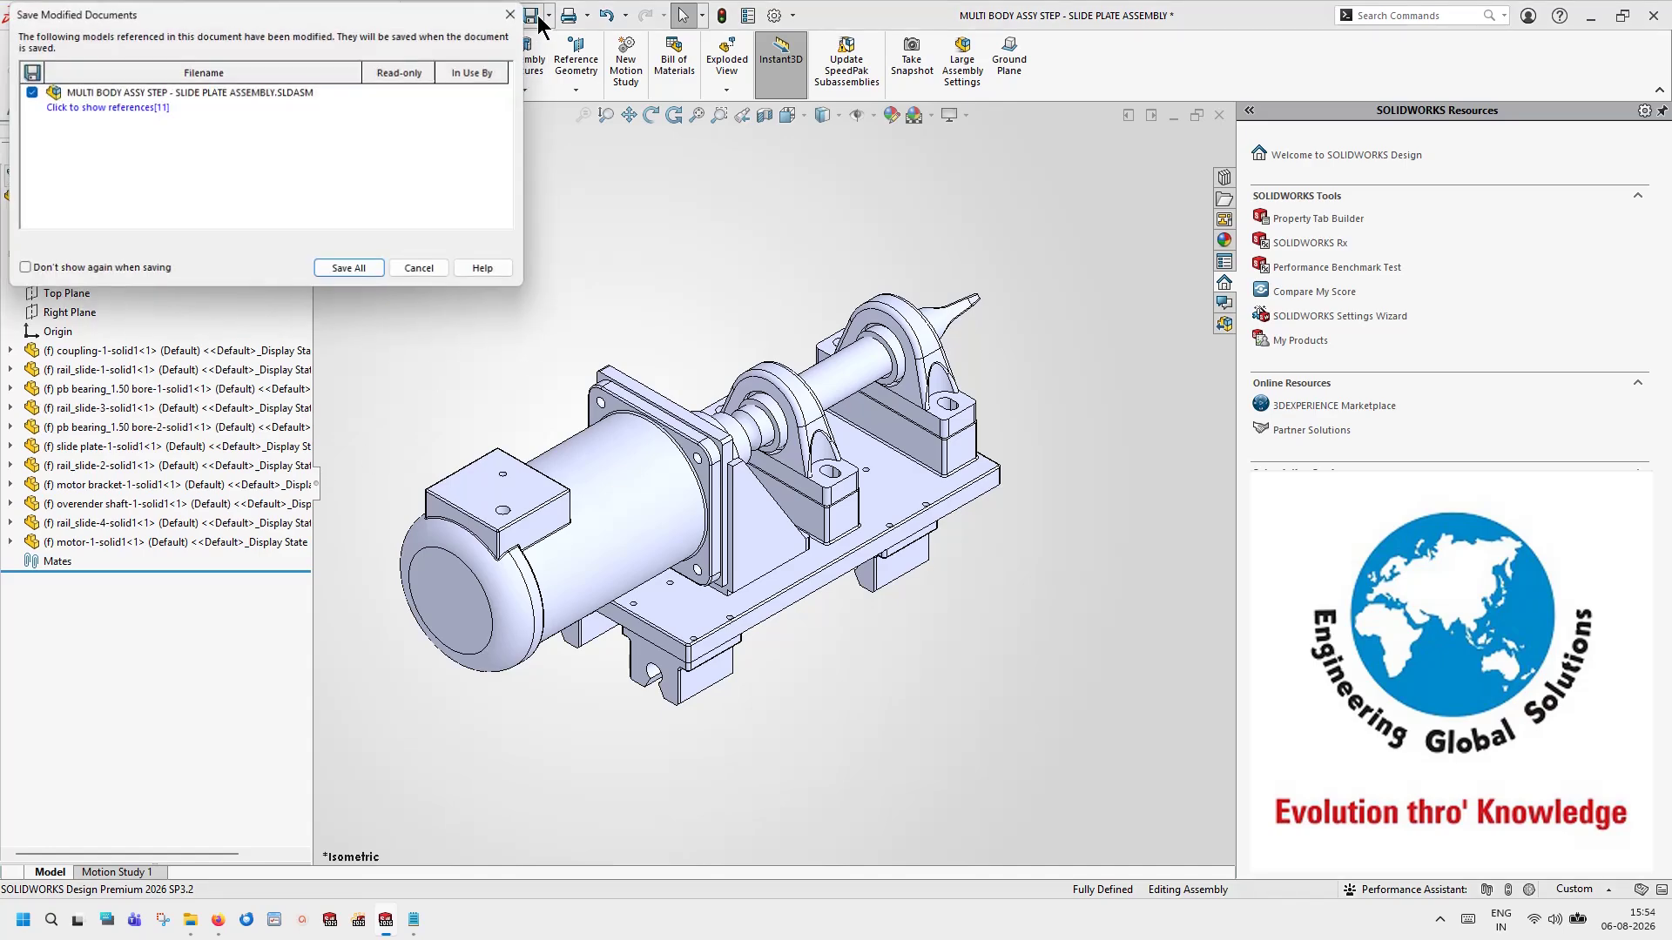
pyautogui.click(350, 270)
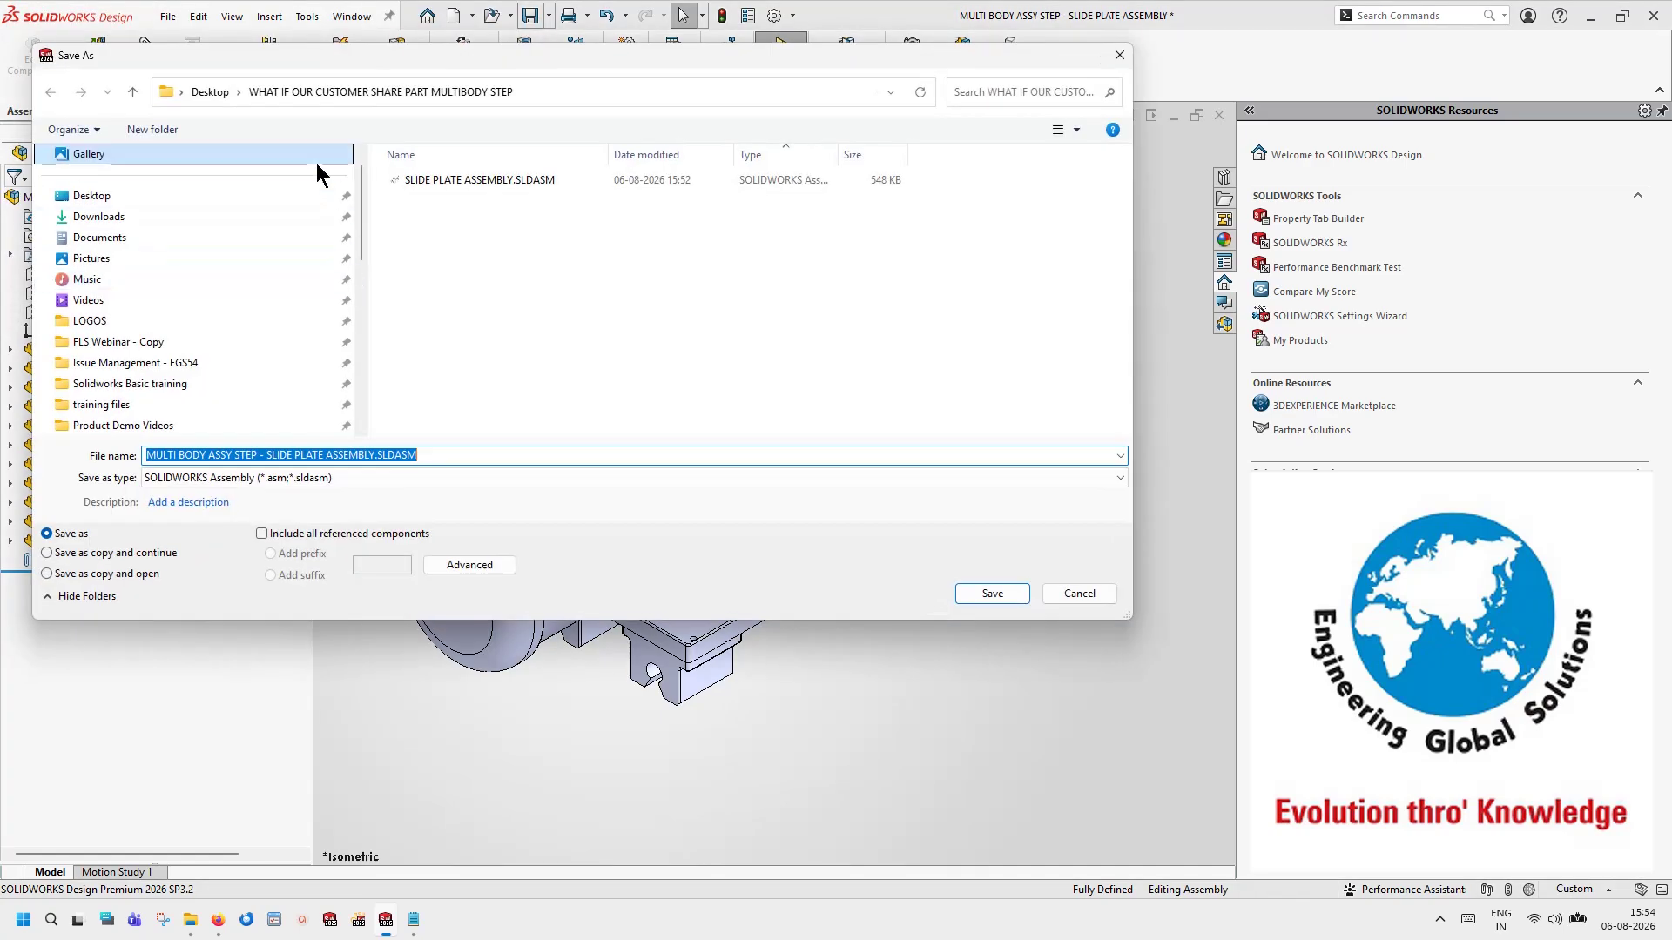
pyautogui.click(179, 131)
pyautogui.write('NEW STEP ASSY FOR FEATURE RECOGNITION AND TOOLBOX SMART ')
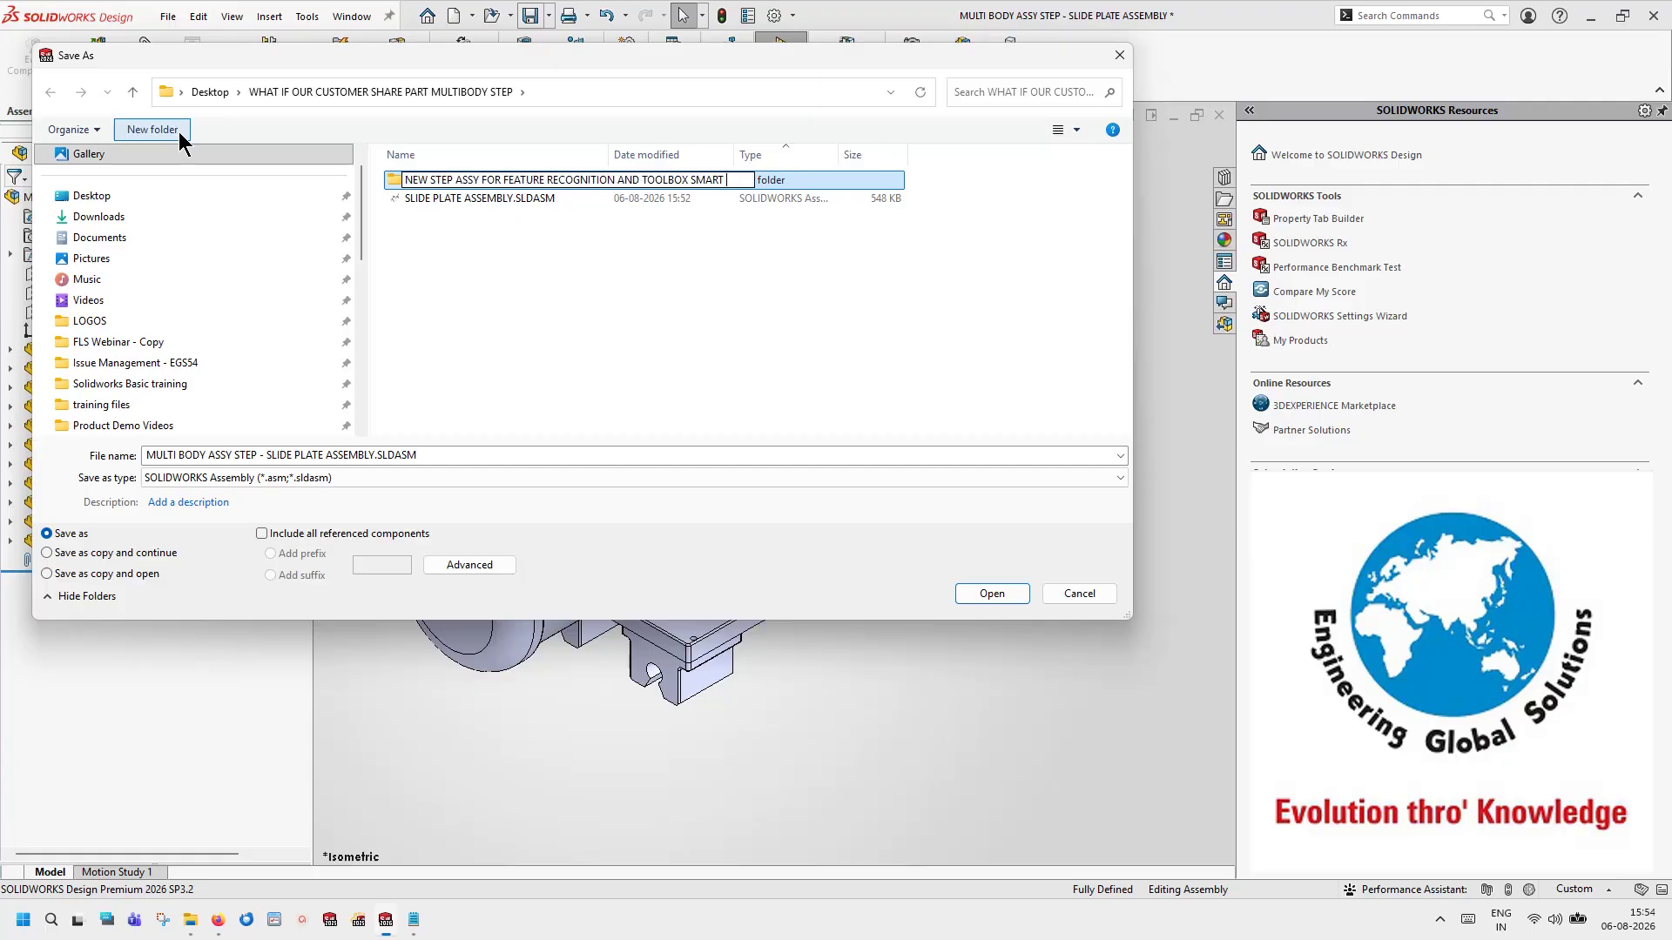
pyautogui.write('FASTENER')
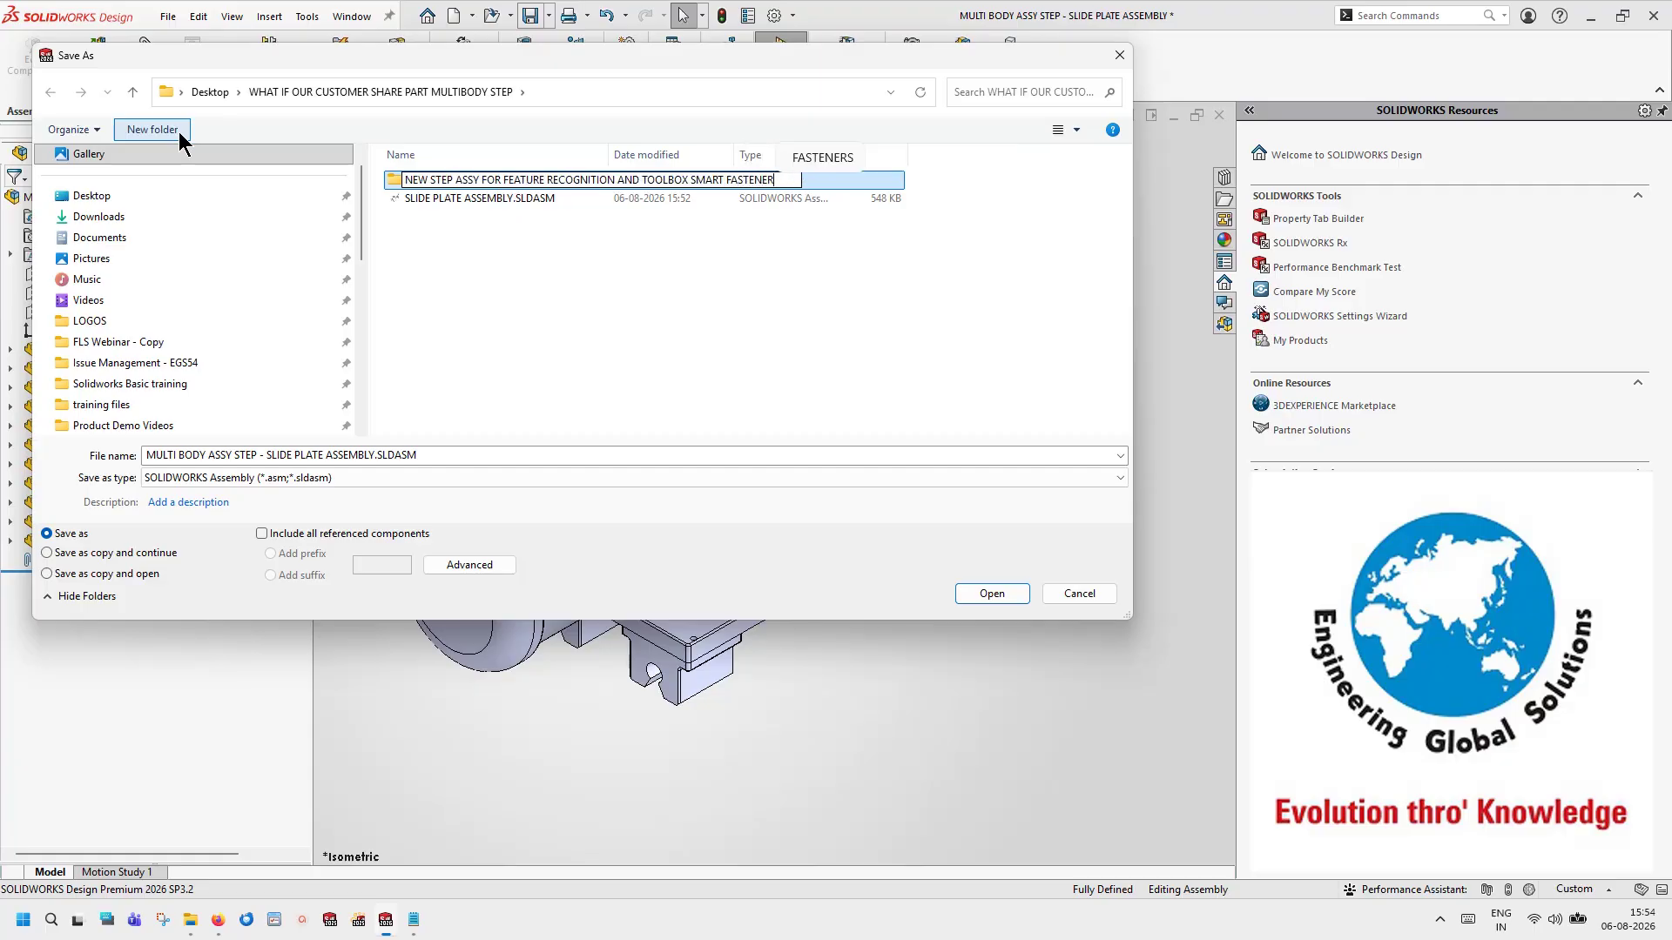
pyautogui.press('Return')
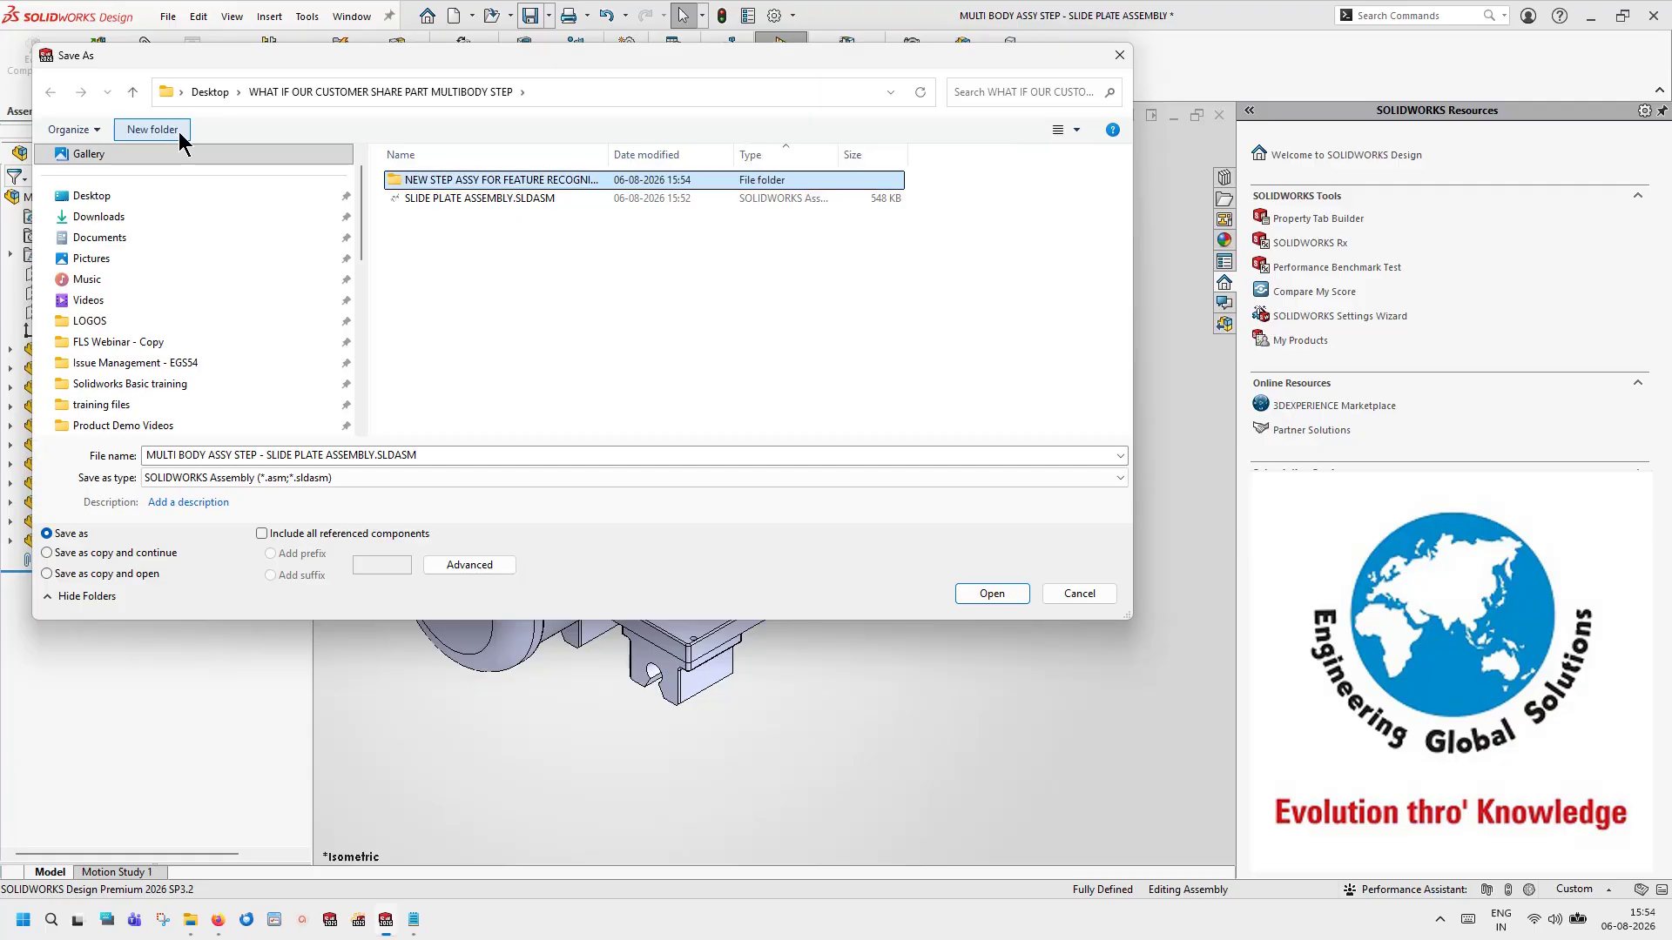
pyautogui.doubleClick(608, 152)
pyautogui.click(697, 317)
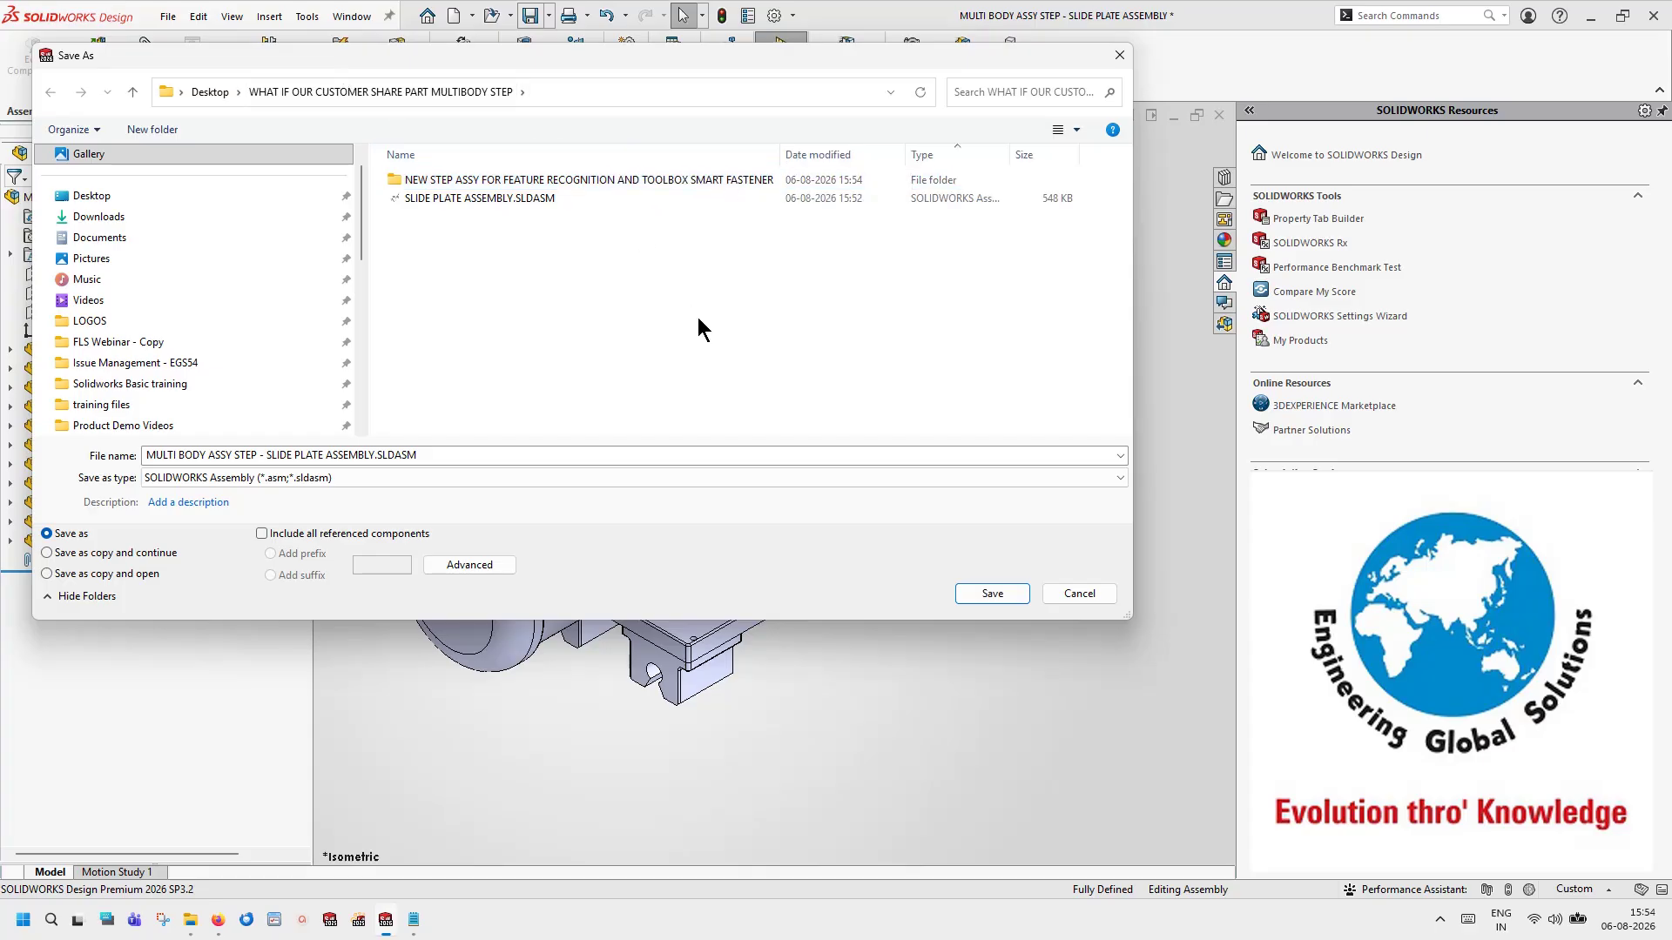
pyautogui.doubleClick(642, 181)
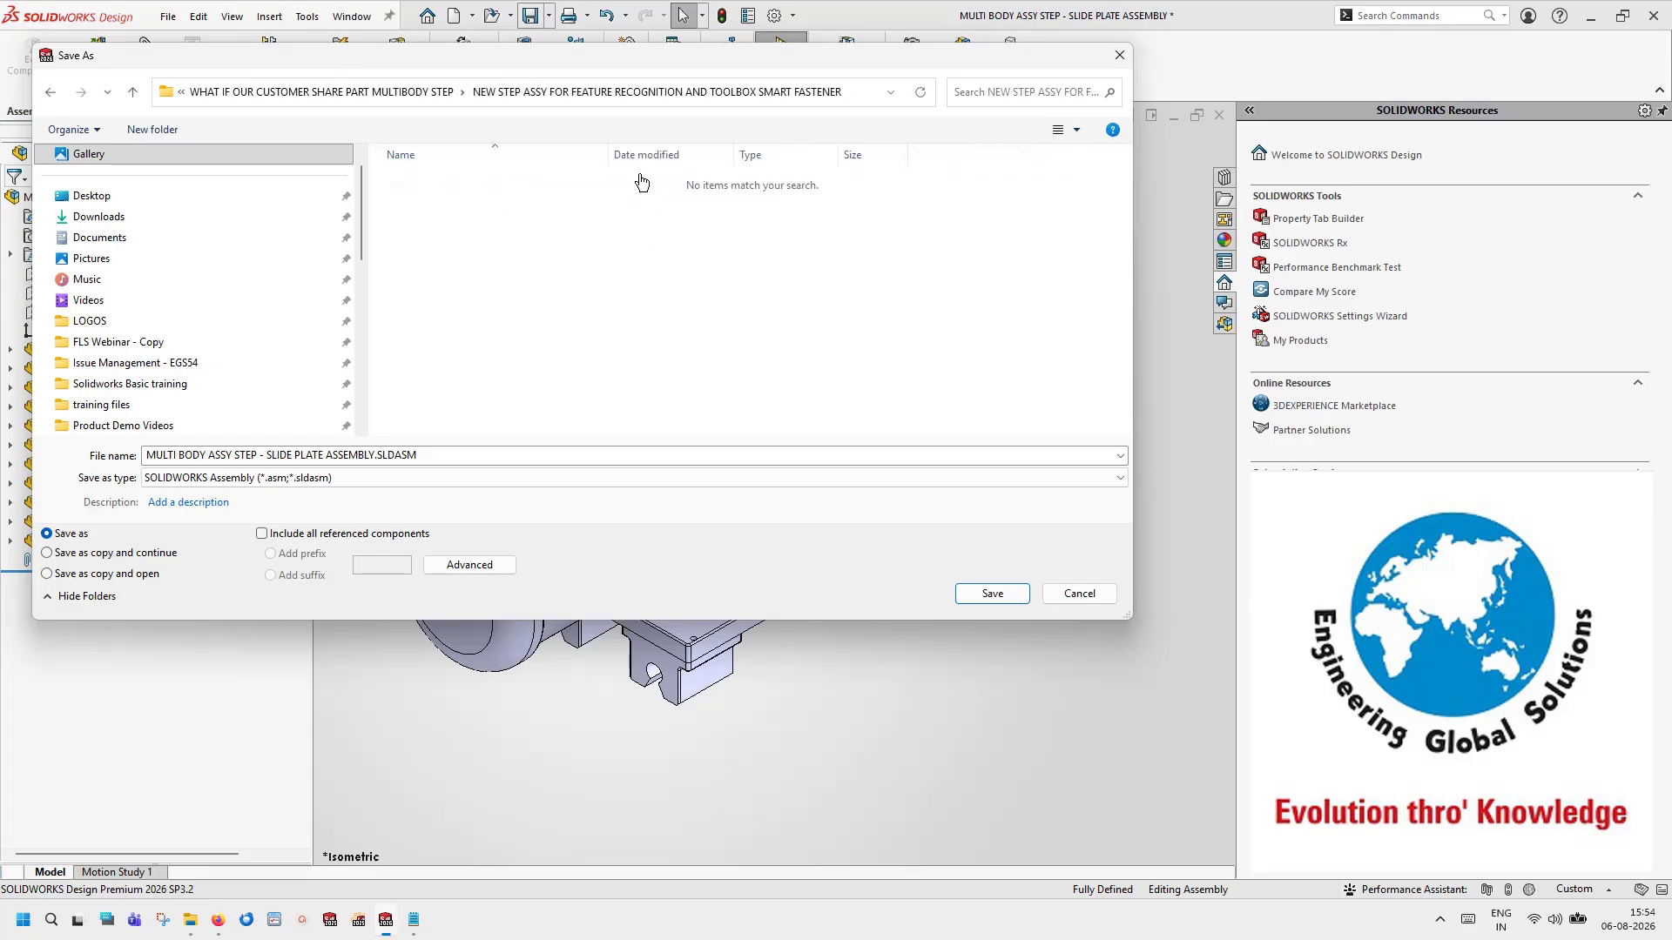
pyautogui.click(992, 594)
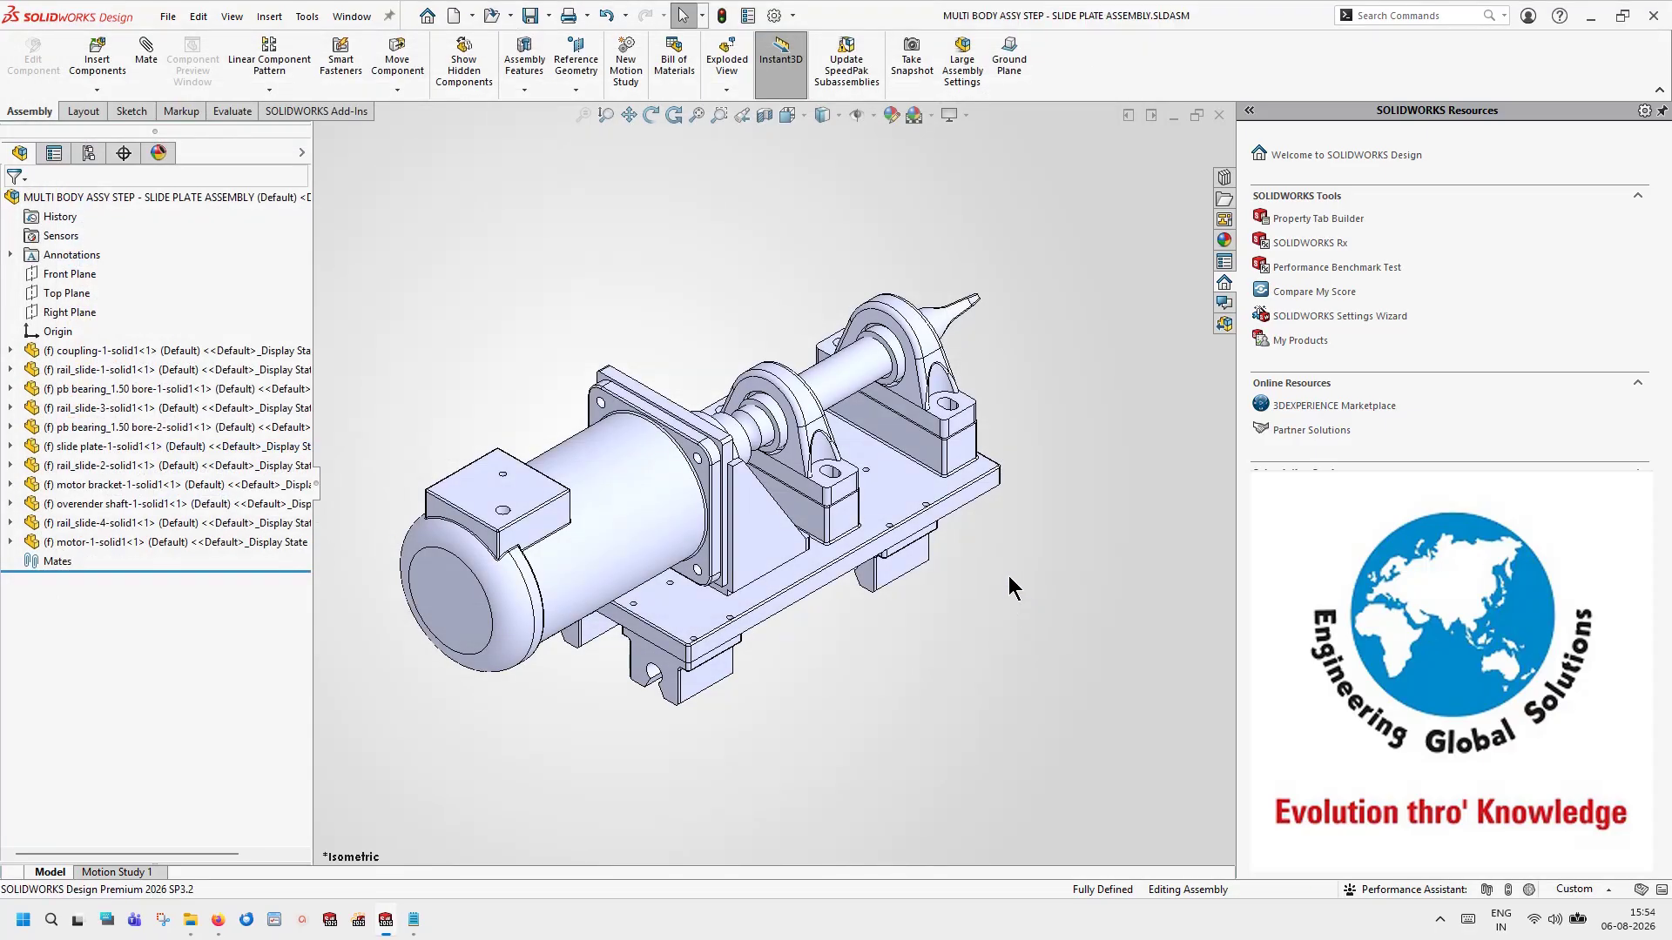
# Step: Open the motor-1-solid1 component in its own window without starting feature recognition from the prompt
pyautogui.click(650, 519)
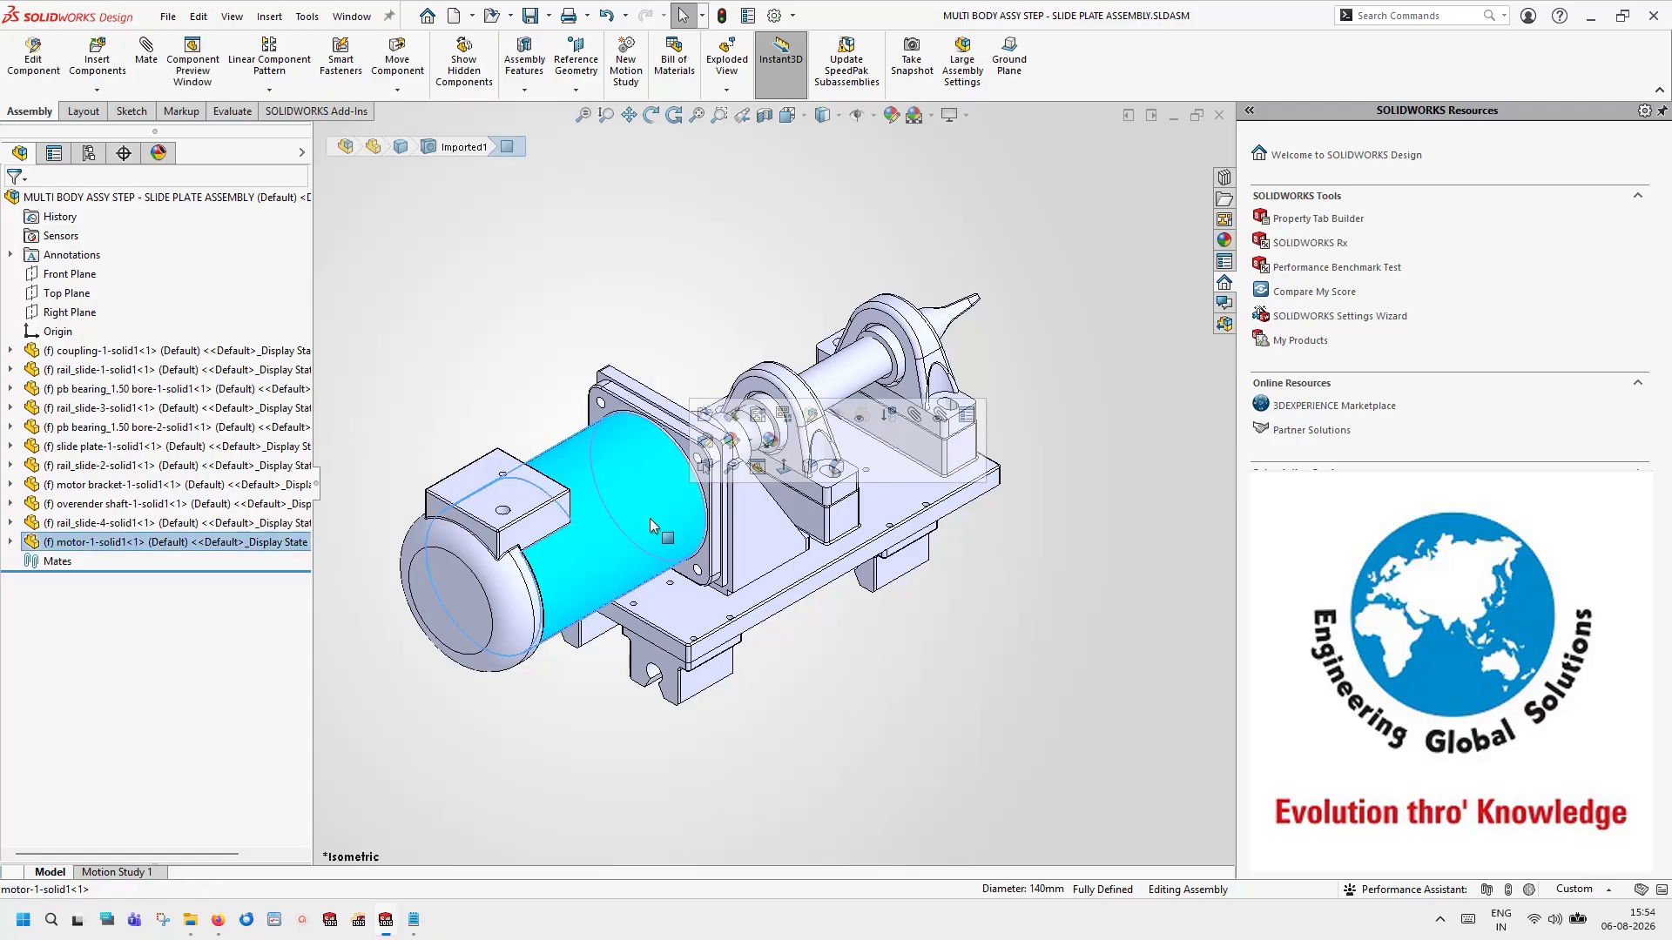
pyautogui.click(702, 406)
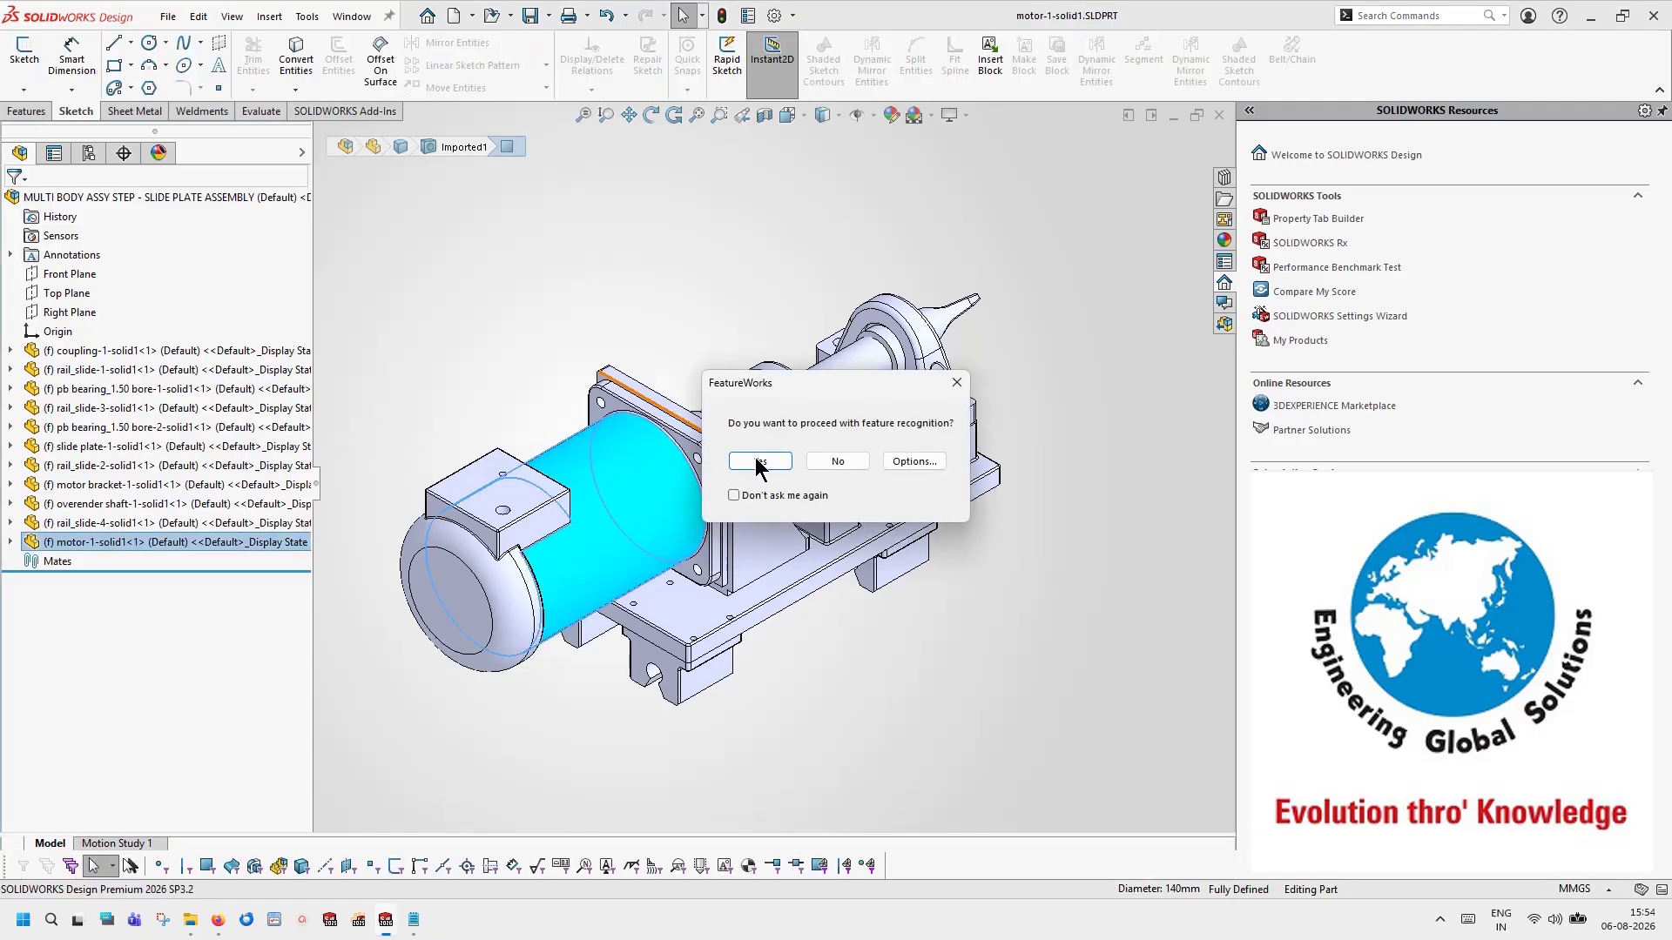
pyautogui.click(828, 455)
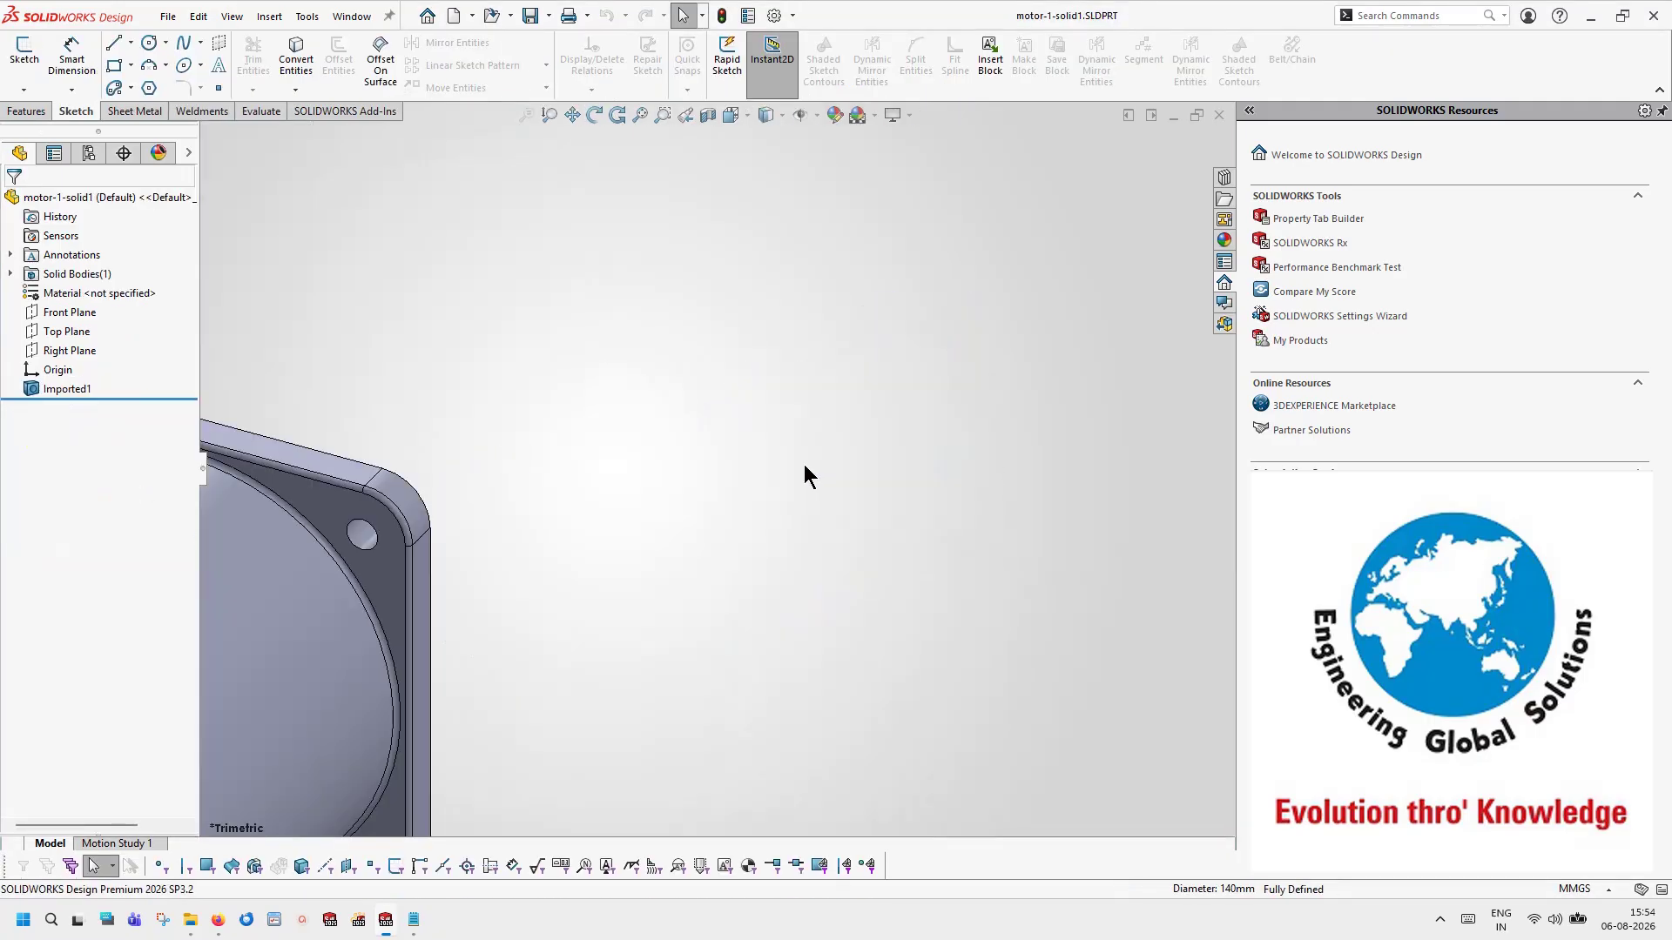
pyautogui.press('f')
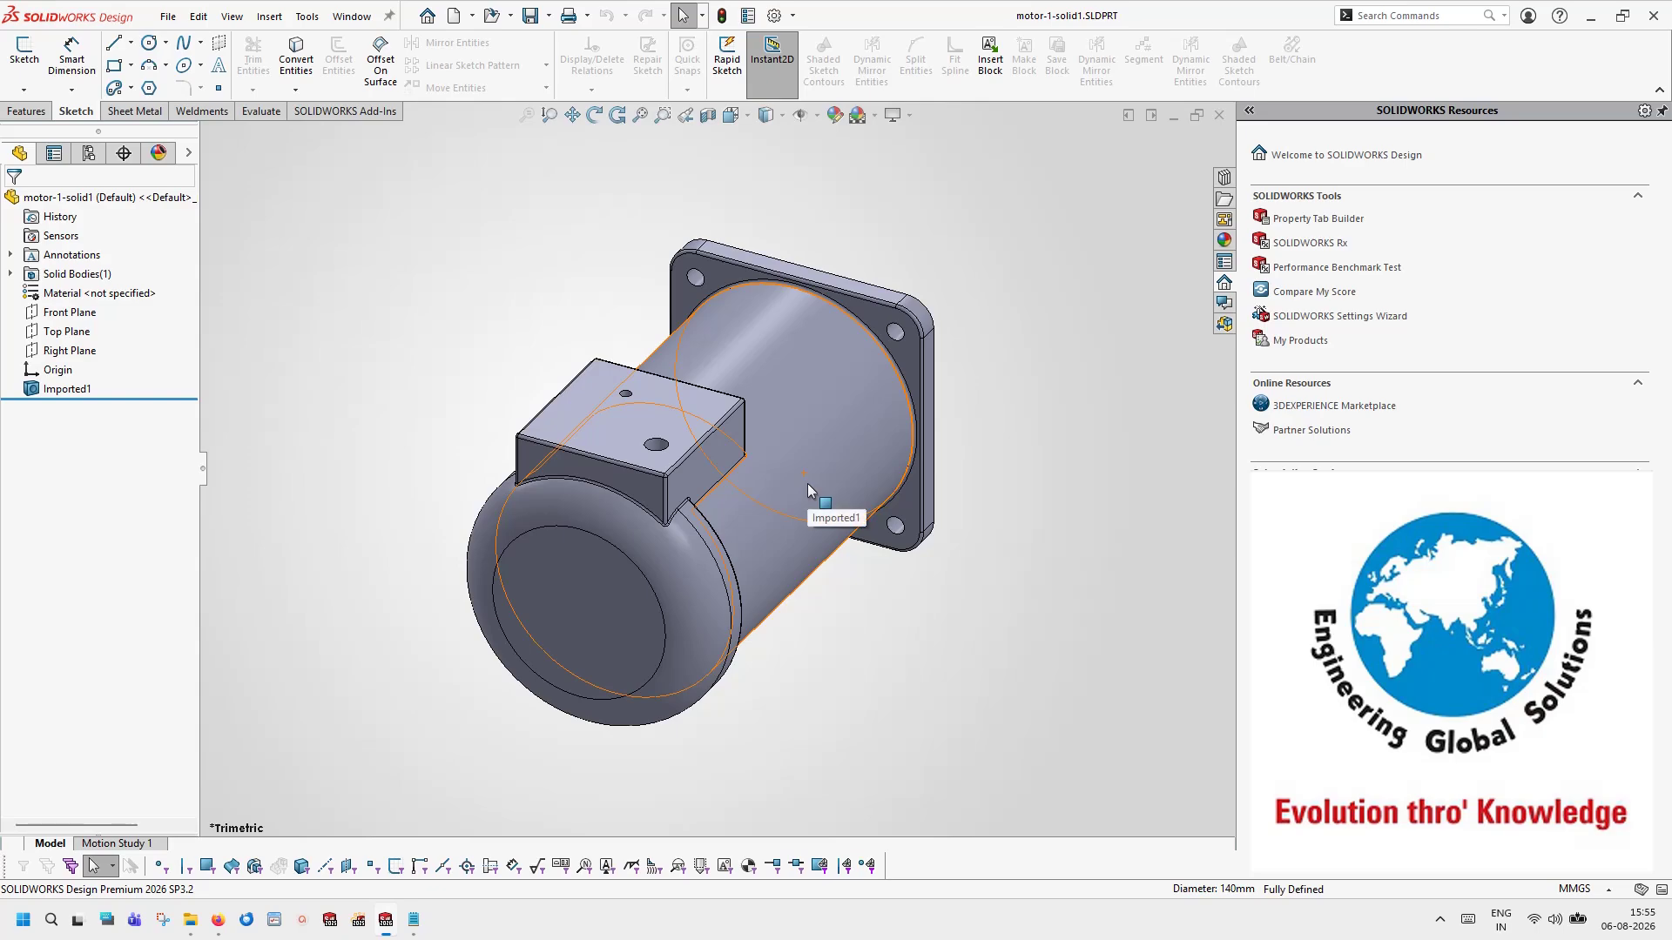
# Step: Run Import Diagnostics on the motor's imported body to check for faulty faces and gaps
pyautogui.rightClick(72, 396)
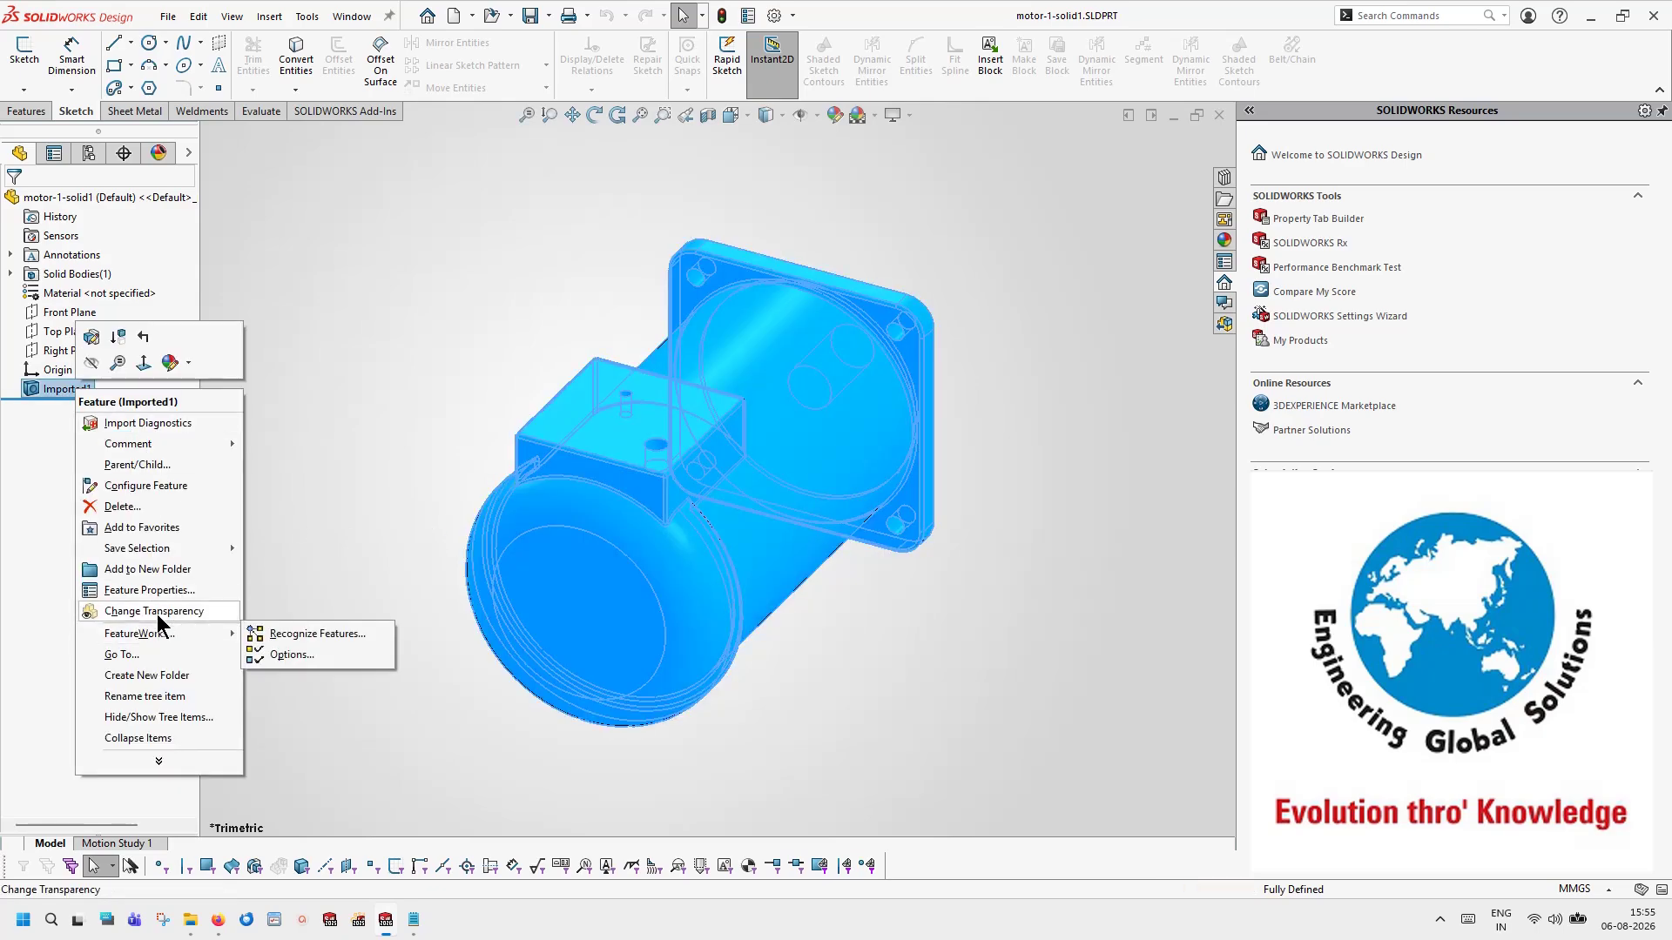
pyautogui.click(174, 425)
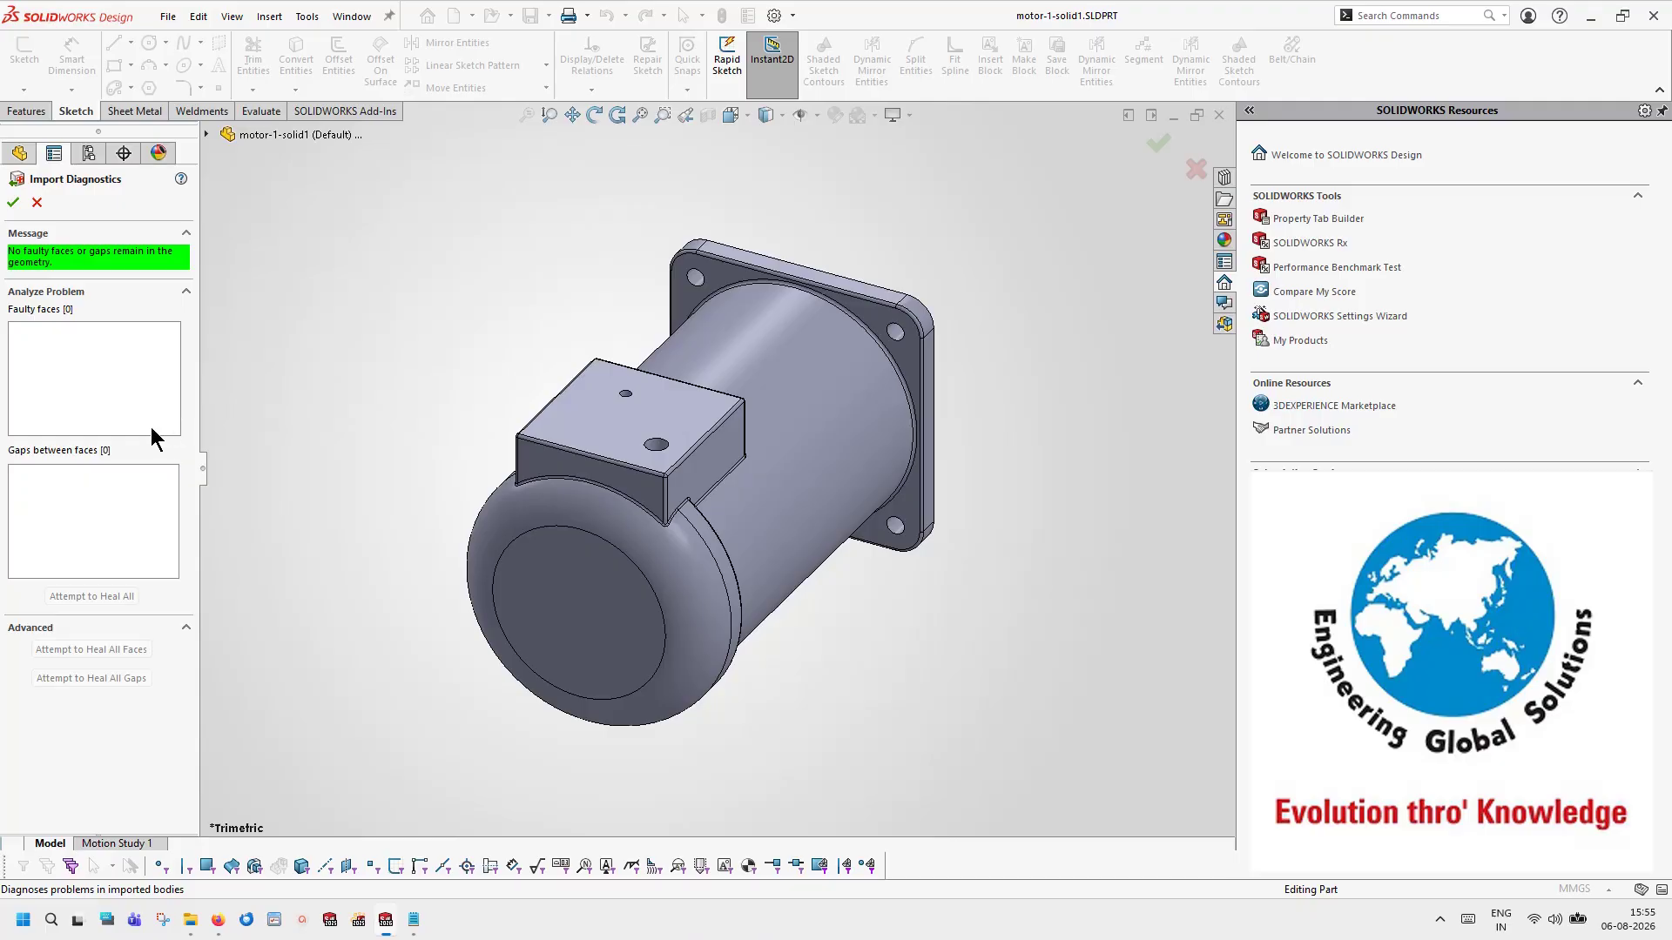
pyautogui.click(13, 202)
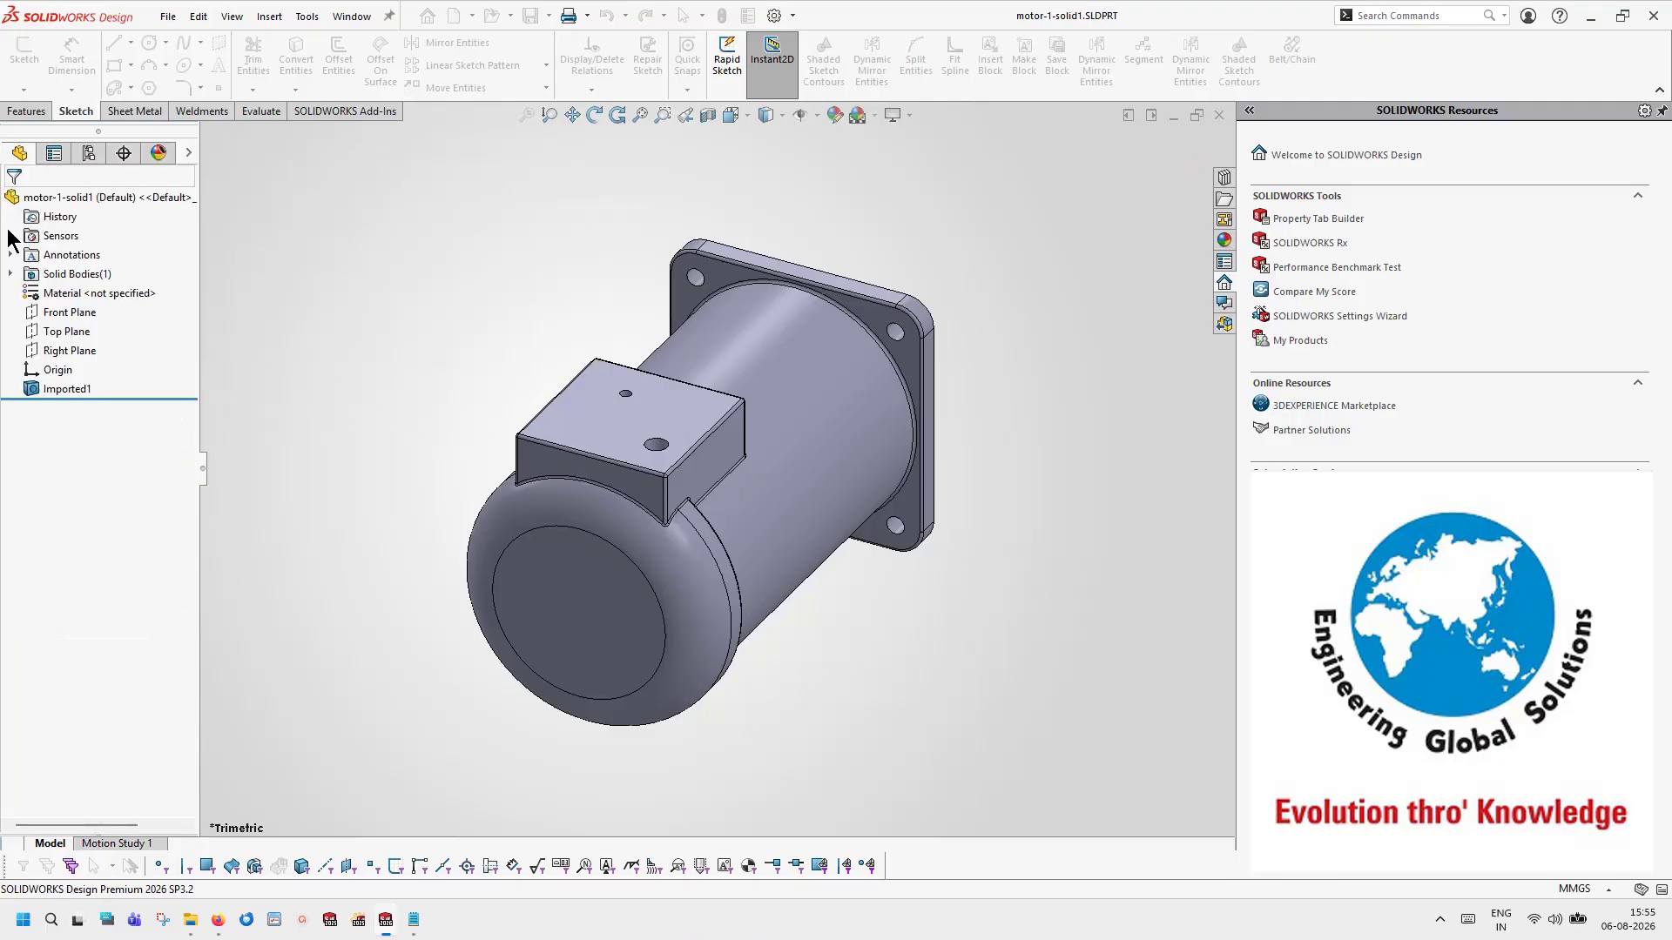
# Step: Review the general FeatureWorks options for the motor's imported body, keeping Overwrite existing file selected
pyautogui.rightClick(53, 387)
pyautogui.moveTo(185, 631)
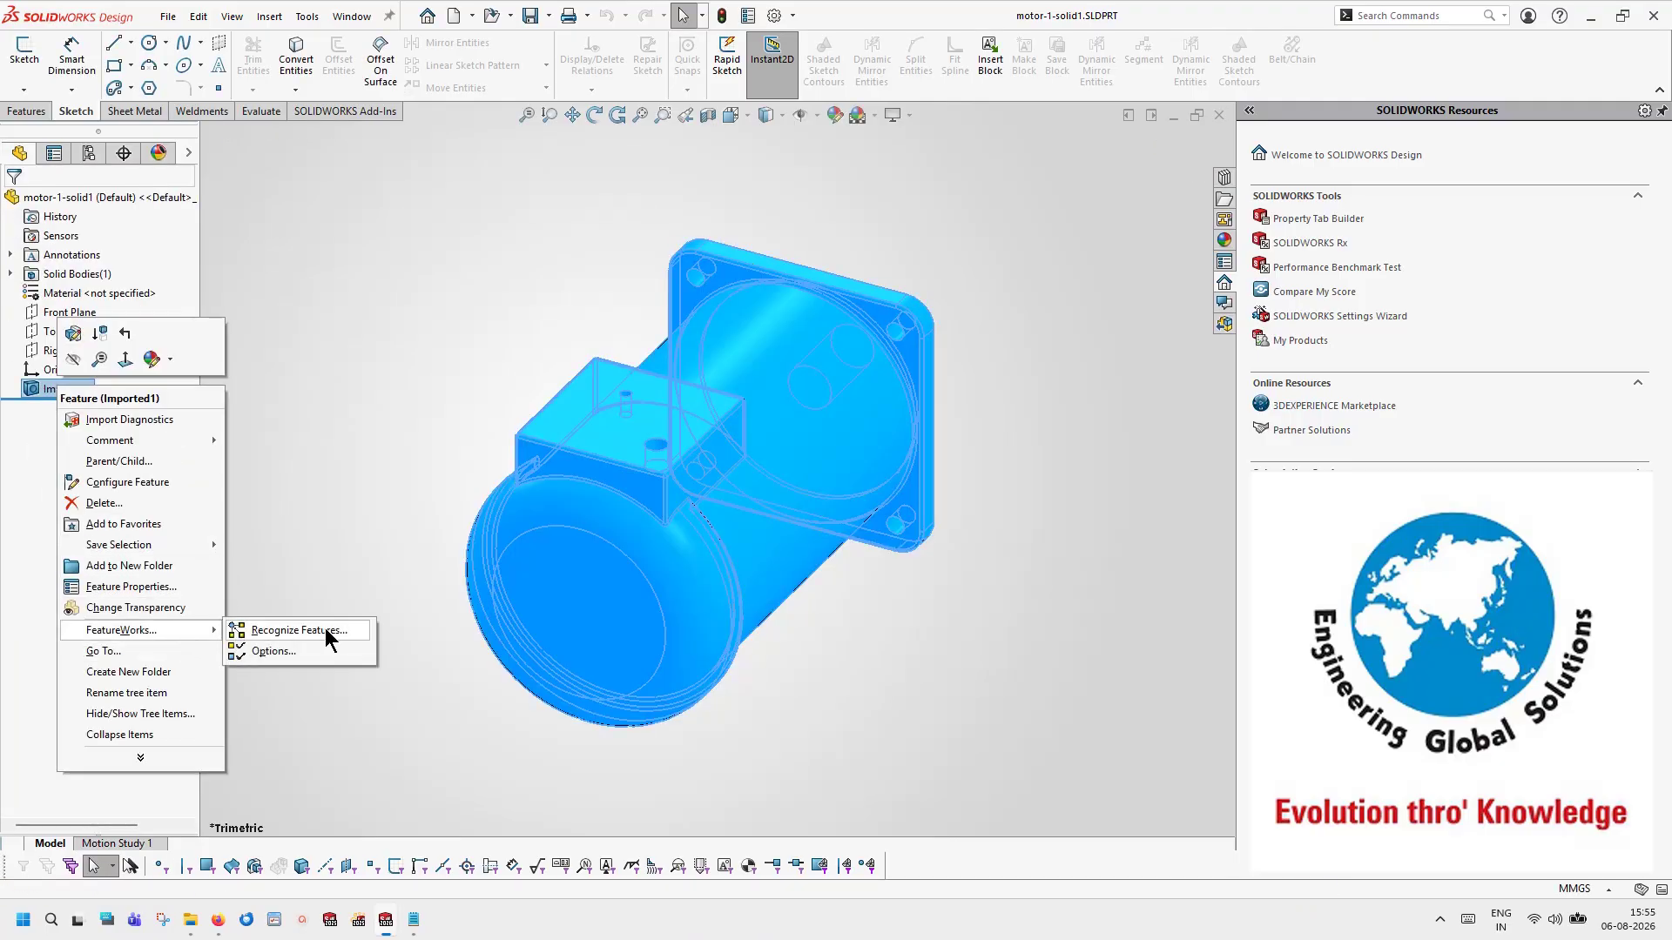
pyautogui.click(321, 651)
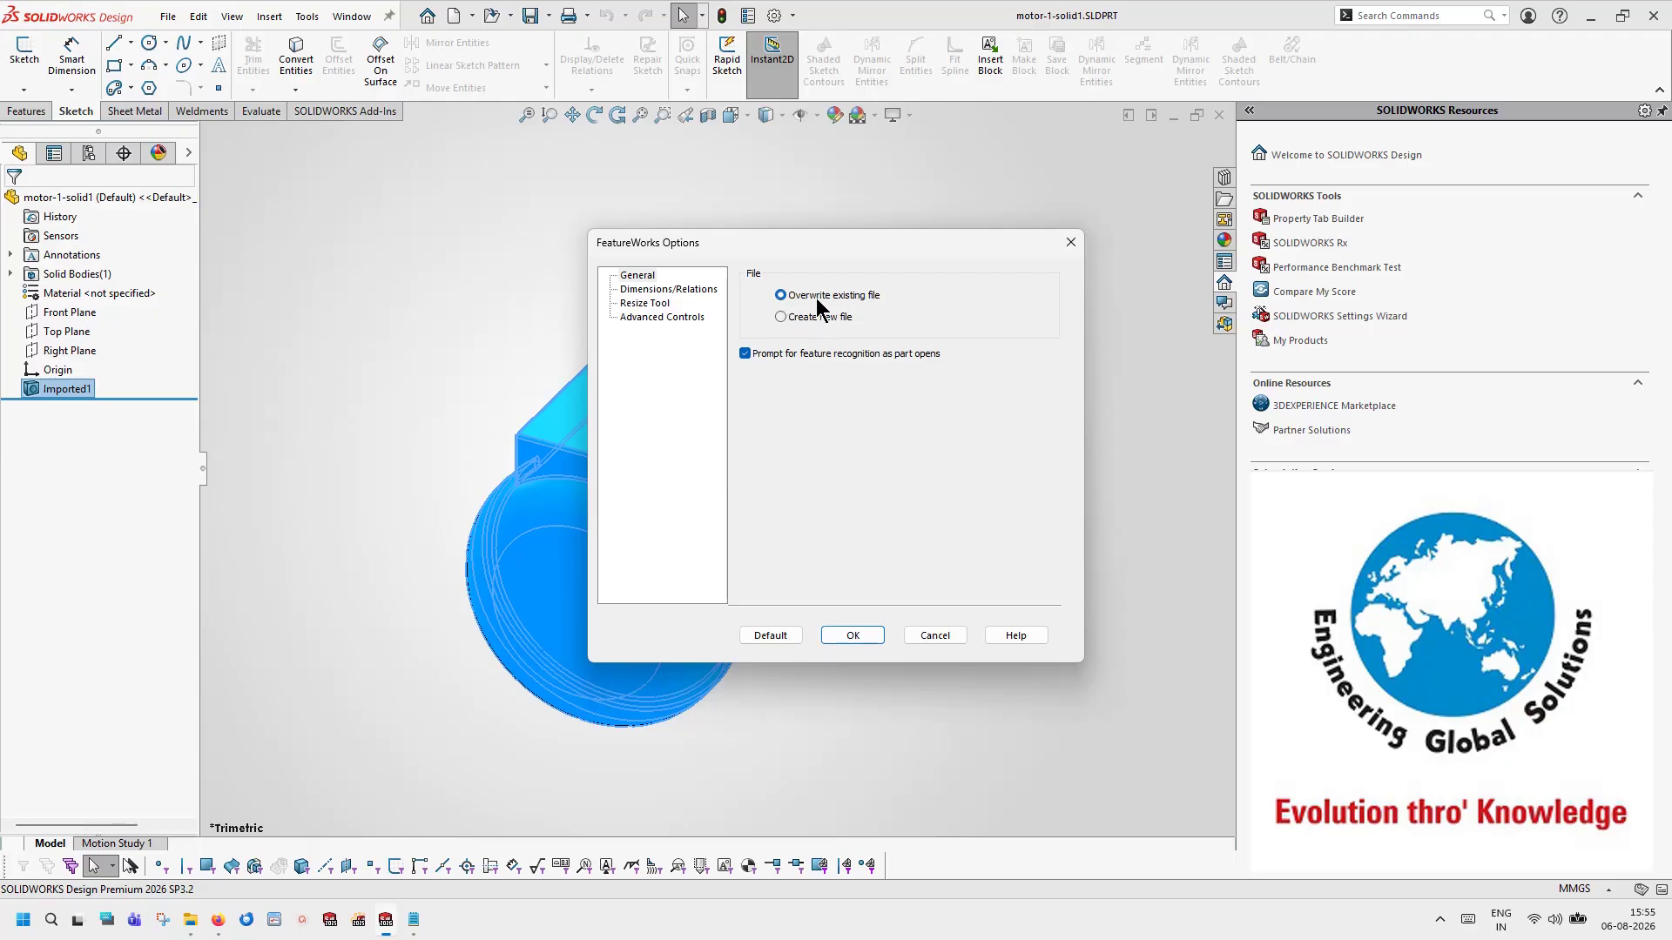
pyautogui.click(842, 638)
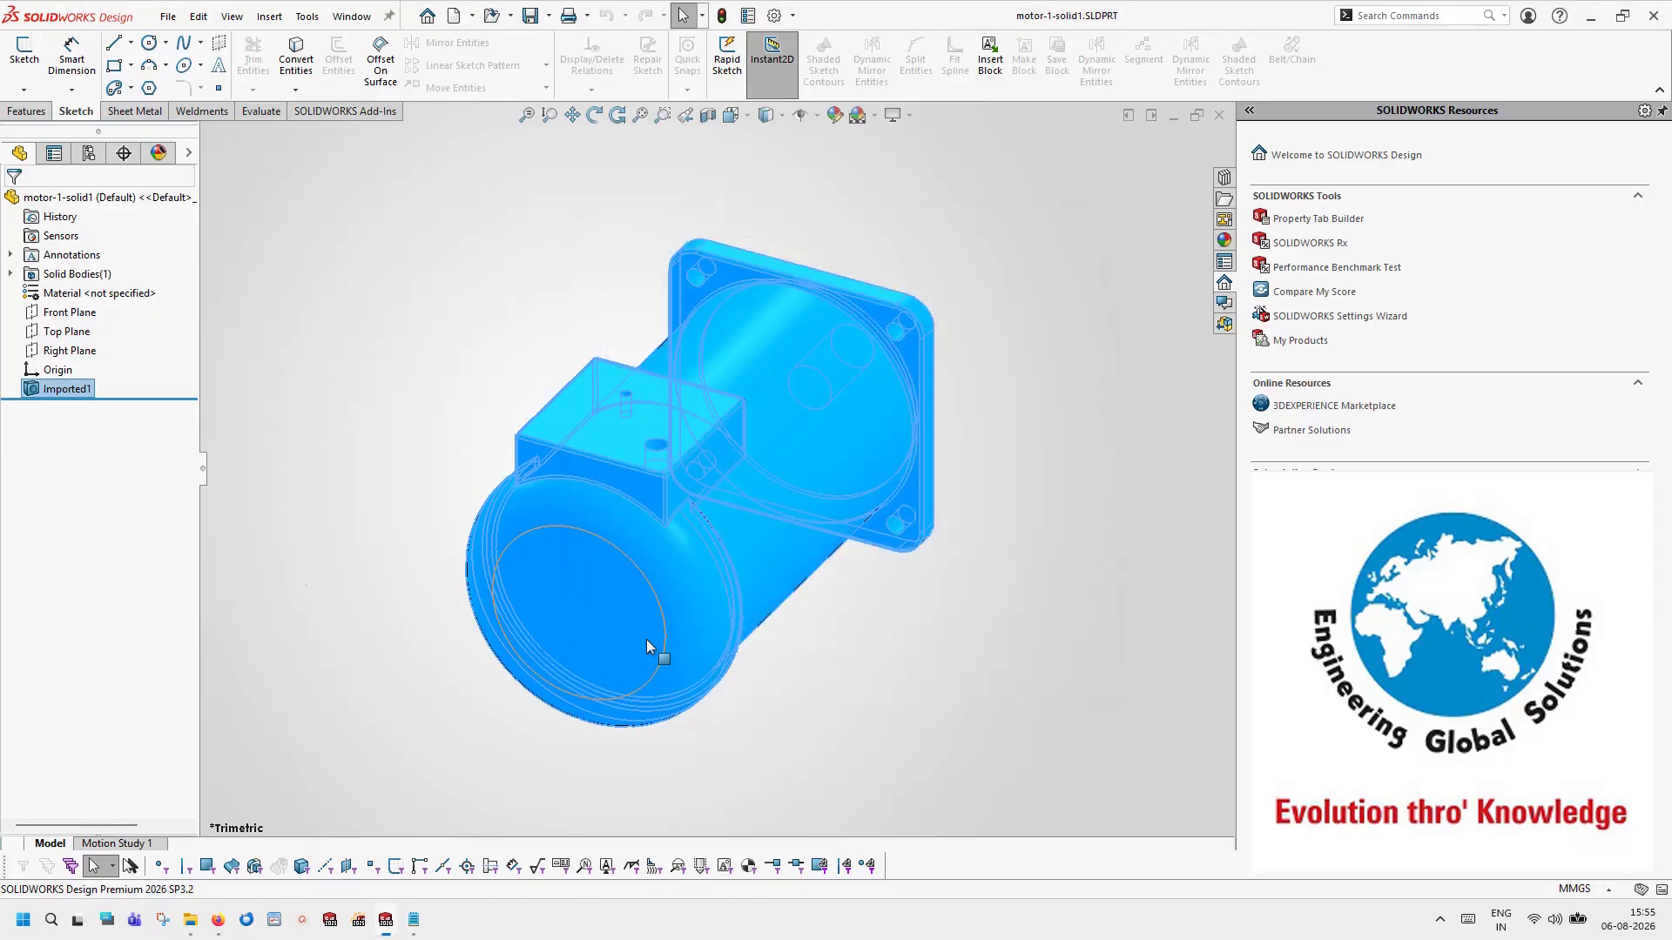
# Step: Recognize only the holes of the motor's imported body with FeatureWorks in automatic mode, excluding extrudes, revolves, fillets/chamfers and ribs
pyautogui.rightClick(81, 390)
pyautogui.moveTo(198, 636)
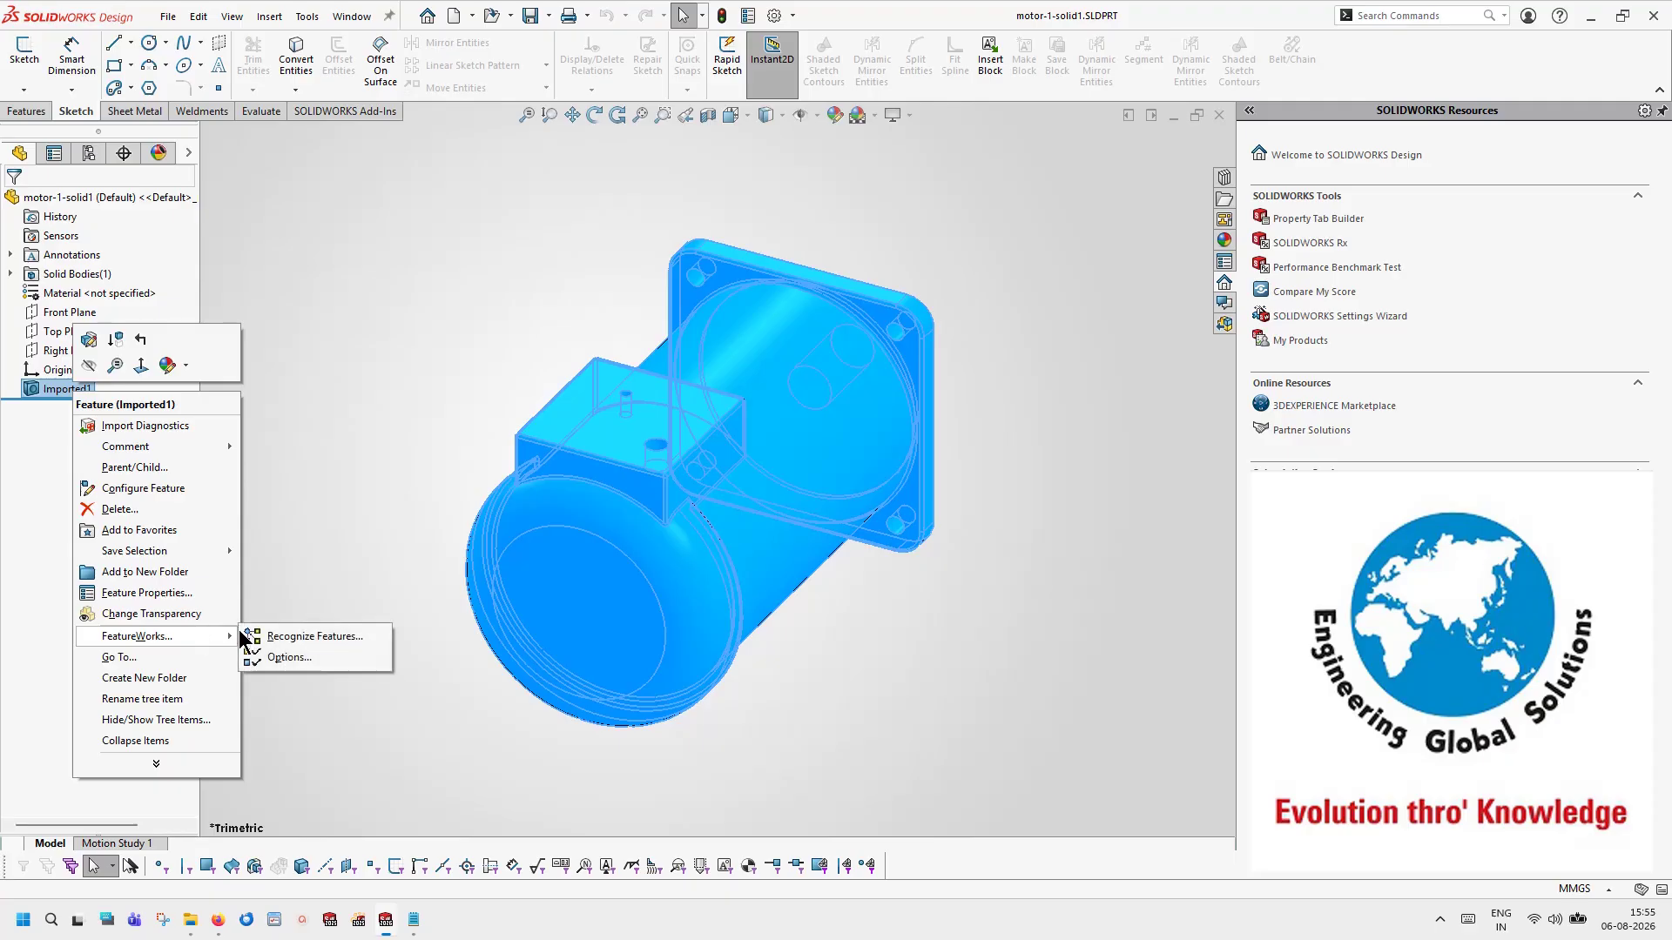
pyautogui.click(312, 628)
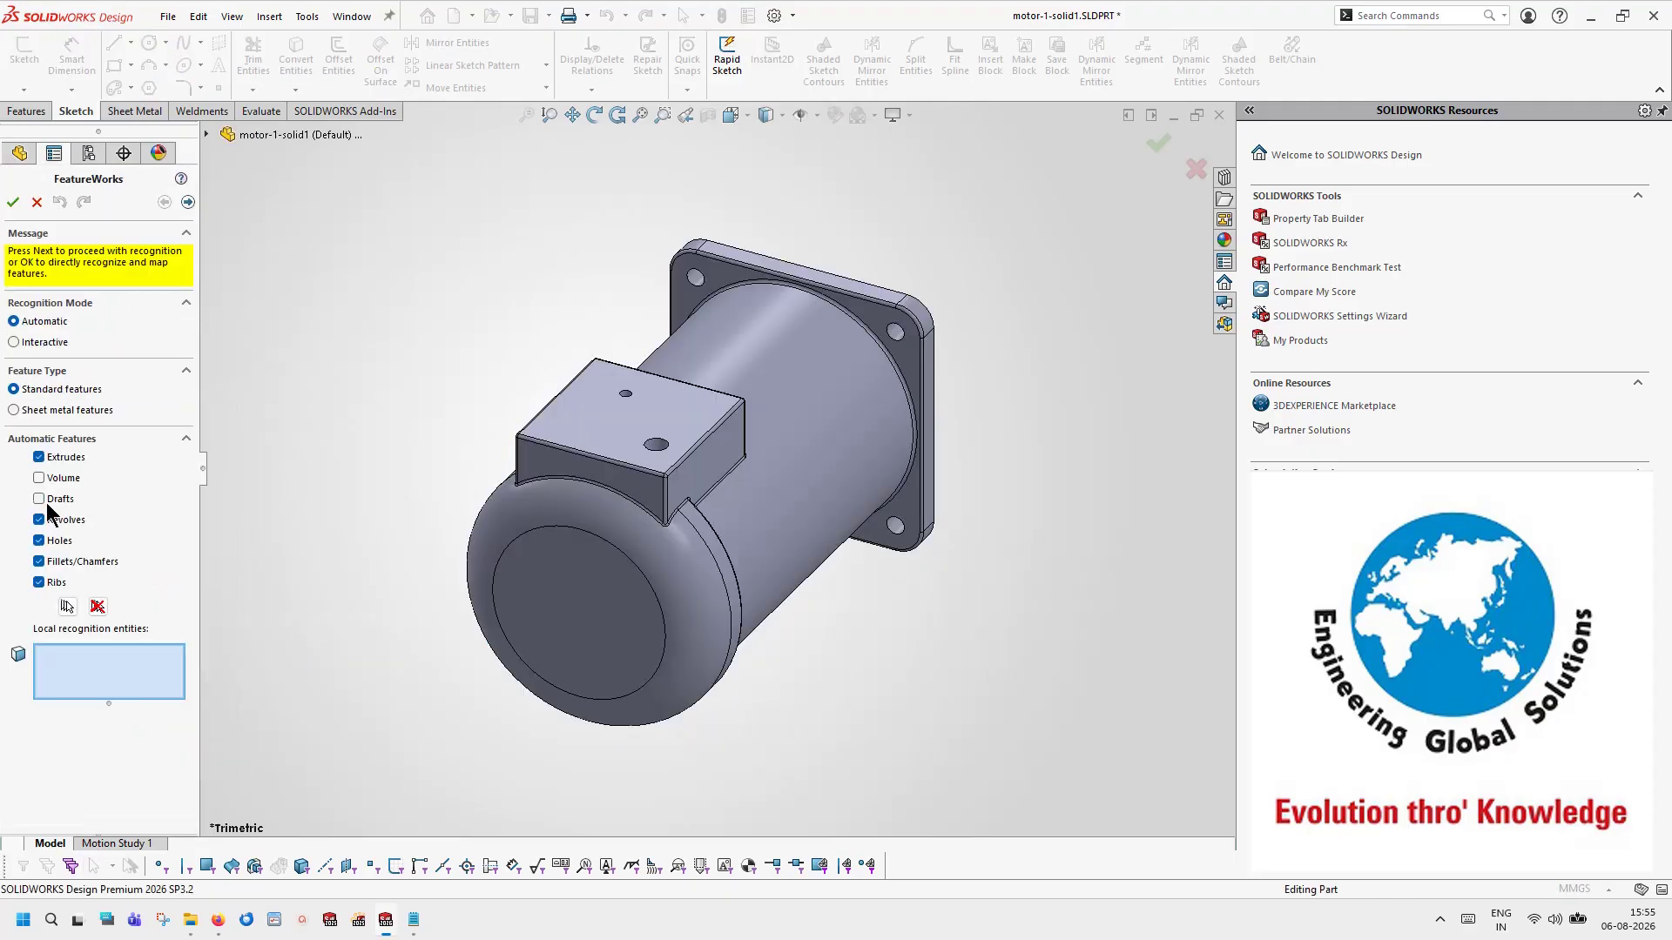
pyautogui.click(51, 459)
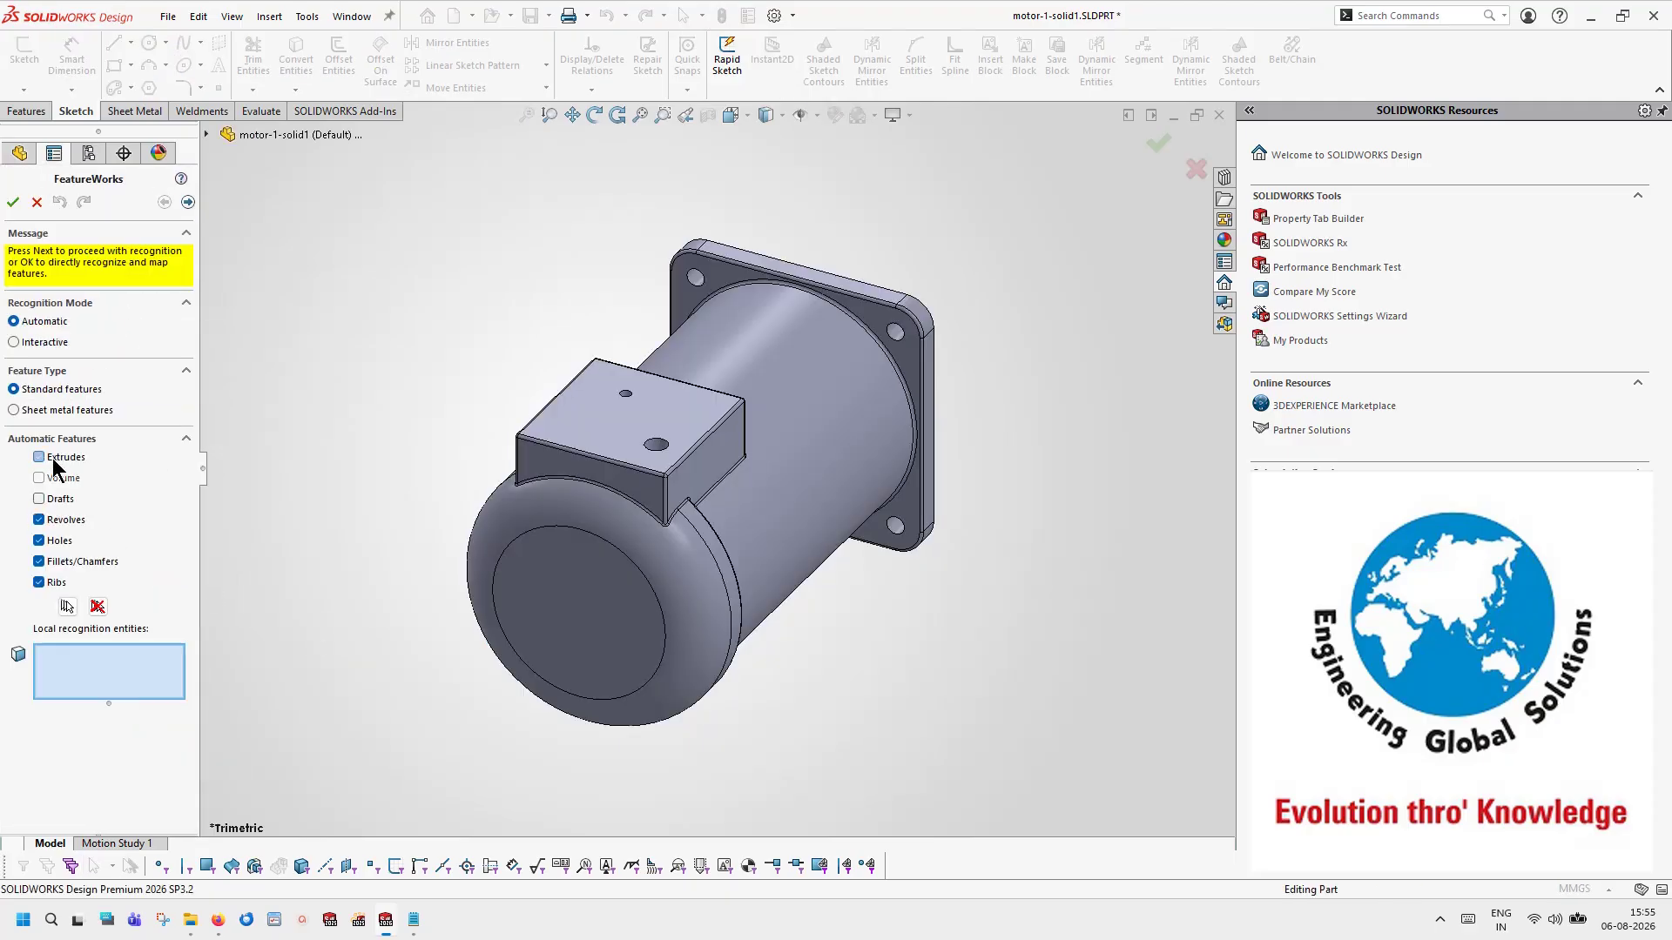
pyautogui.click(52, 521)
pyautogui.click(52, 561)
pyautogui.click(13, 202)
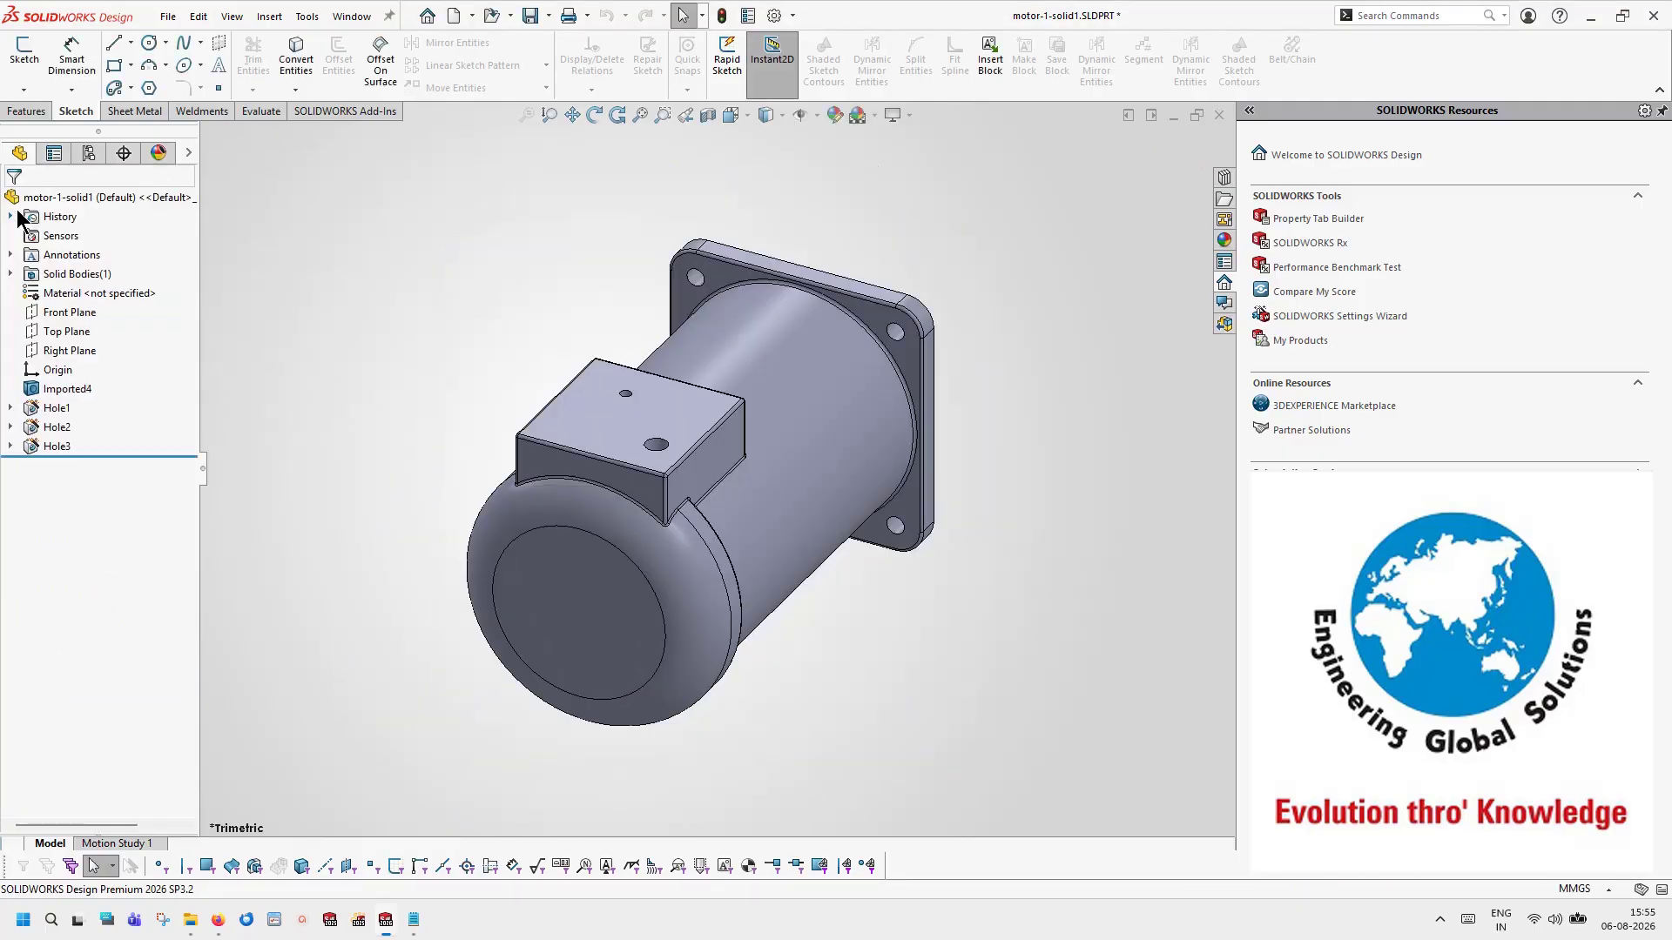
# Step: Save the motor part and return to the slide plate assembly, rebuilding it with the changed model
pyautogui.click(549, 15)
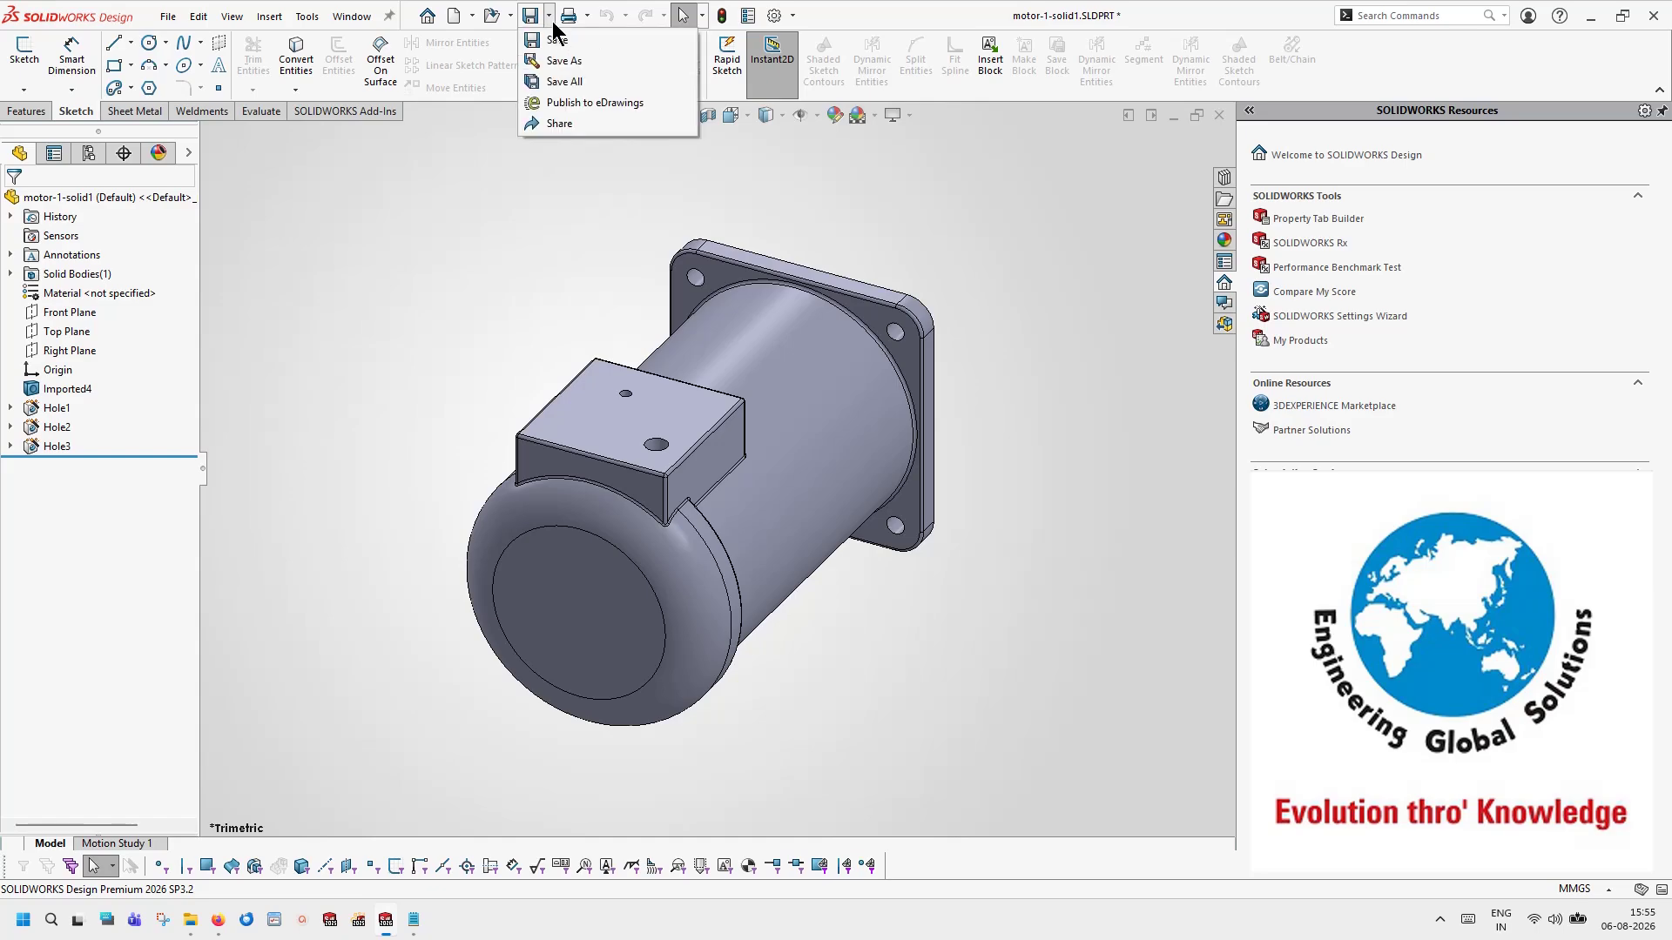
pyautogui.click(564, 38)
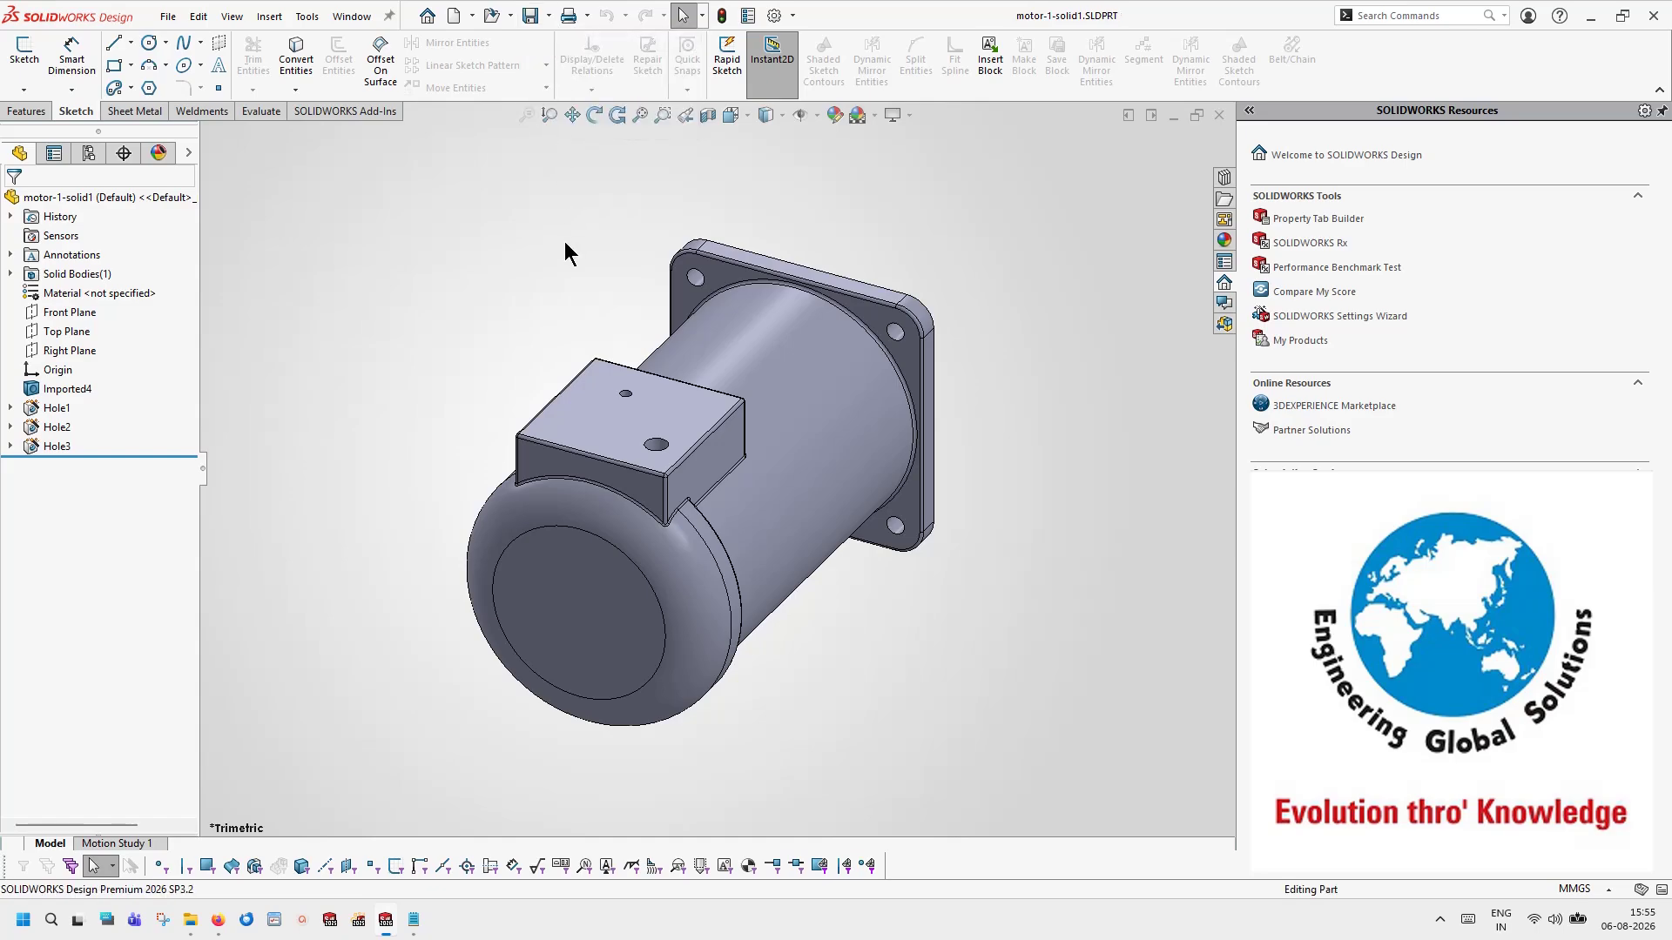
pyautogui.hotkey('ctrl', 'Tab')
pyautogui.click(714, 421)
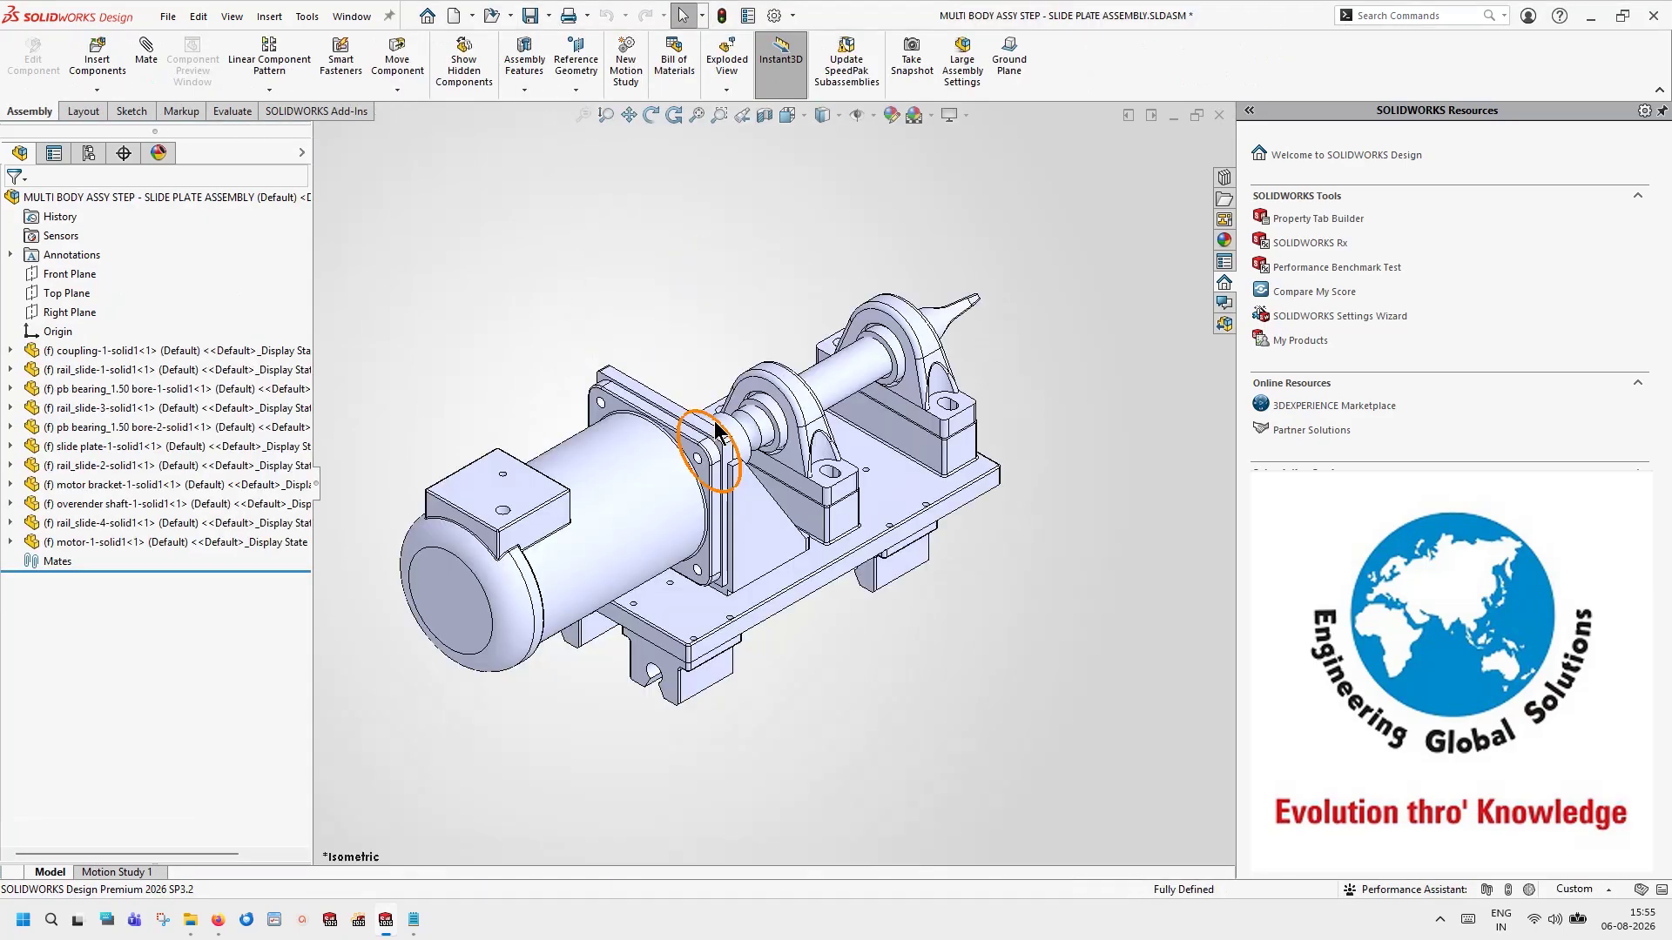
# Step: Open the motor bracket-1-solid1 component in its own window, declining the feature recognition prompt
pyautogui.click(756, 542)
pyautogui.click(831, 441)
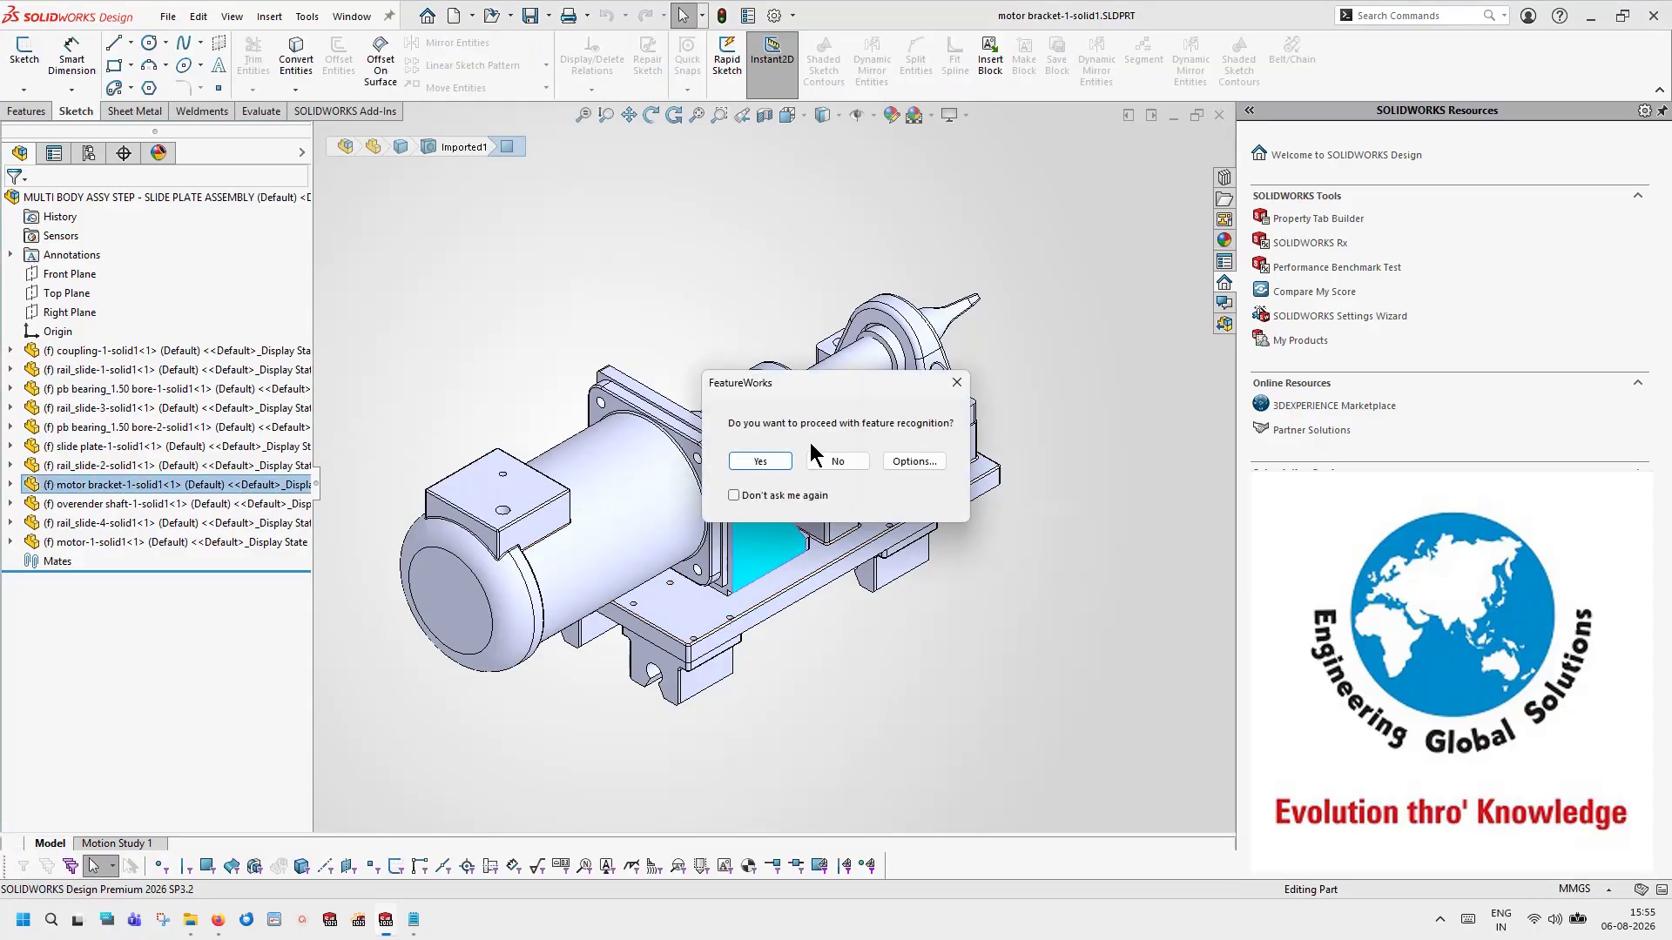
pyautogui.click(834, 460)
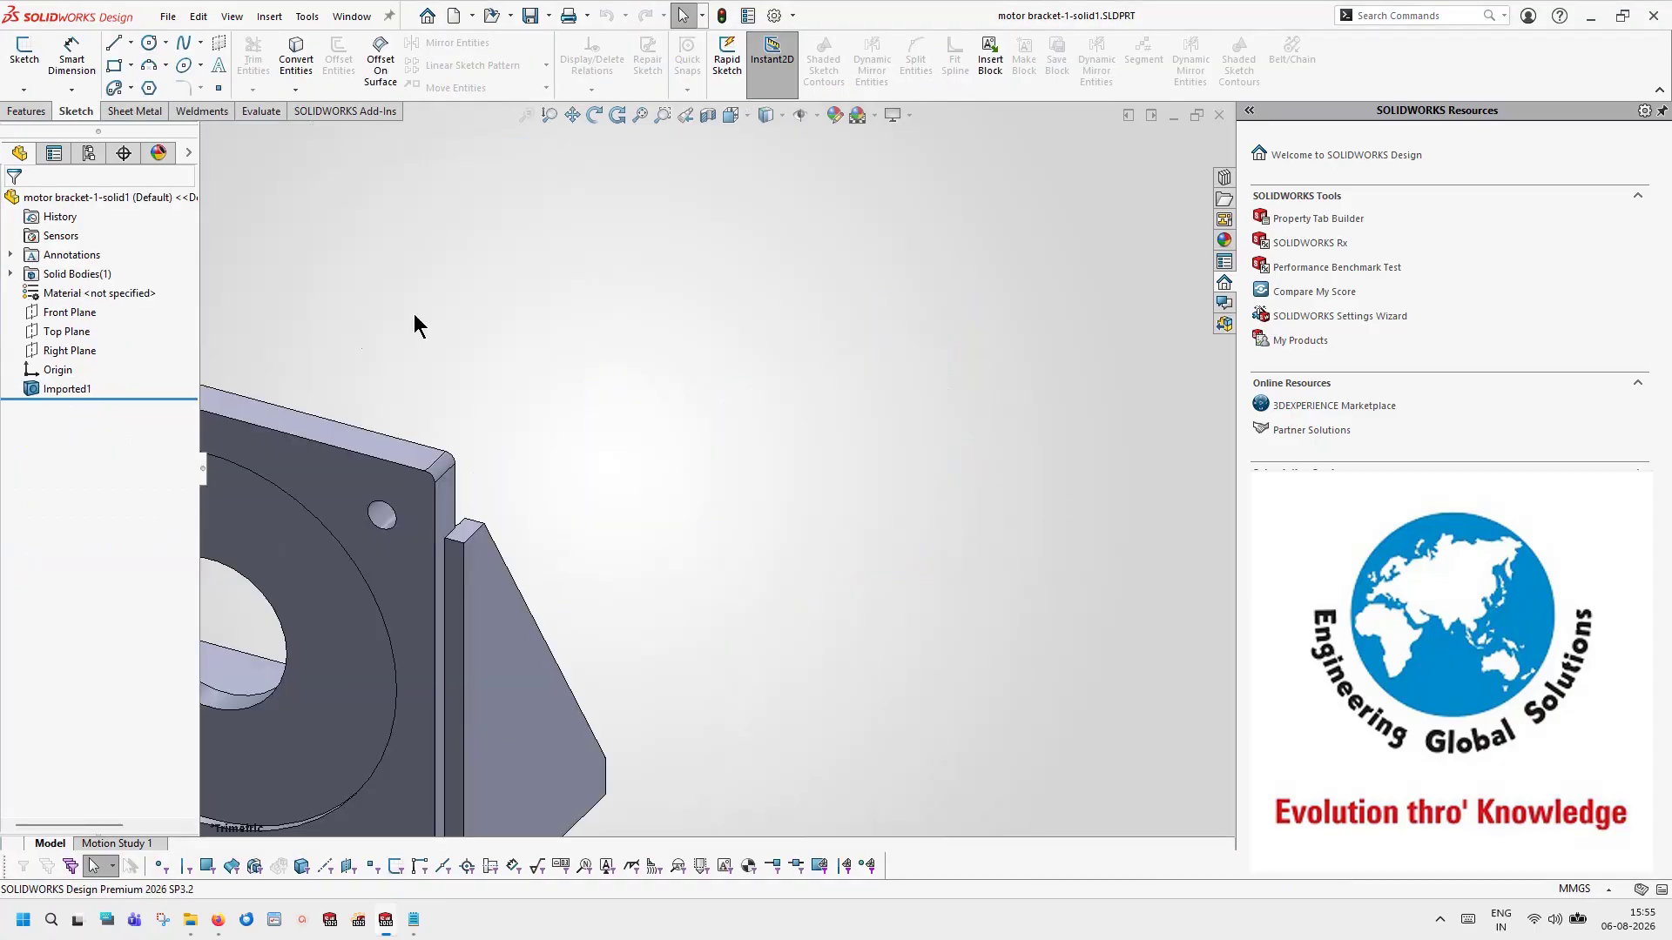
pyautogui.click(641, 116)
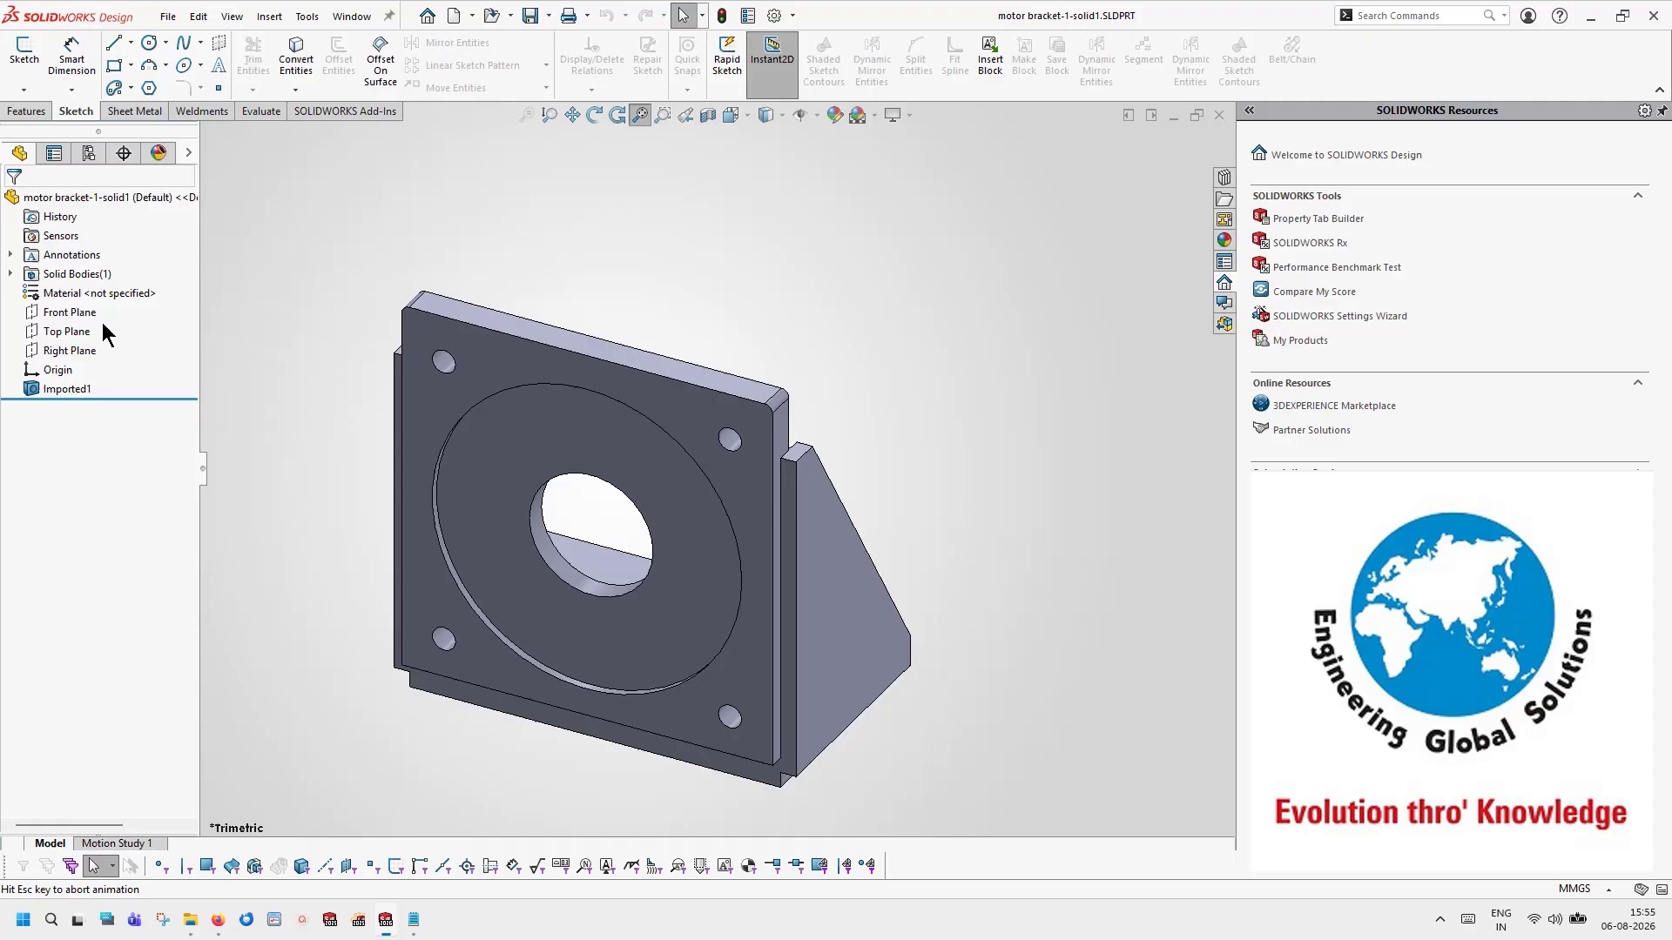
# Step: Recognize only the holes of the motor bracket's imported body with automatic FeatureWorks recognition
pyautogui.rightClick(67, 391)
pyautogui.moveTo(206, 636)
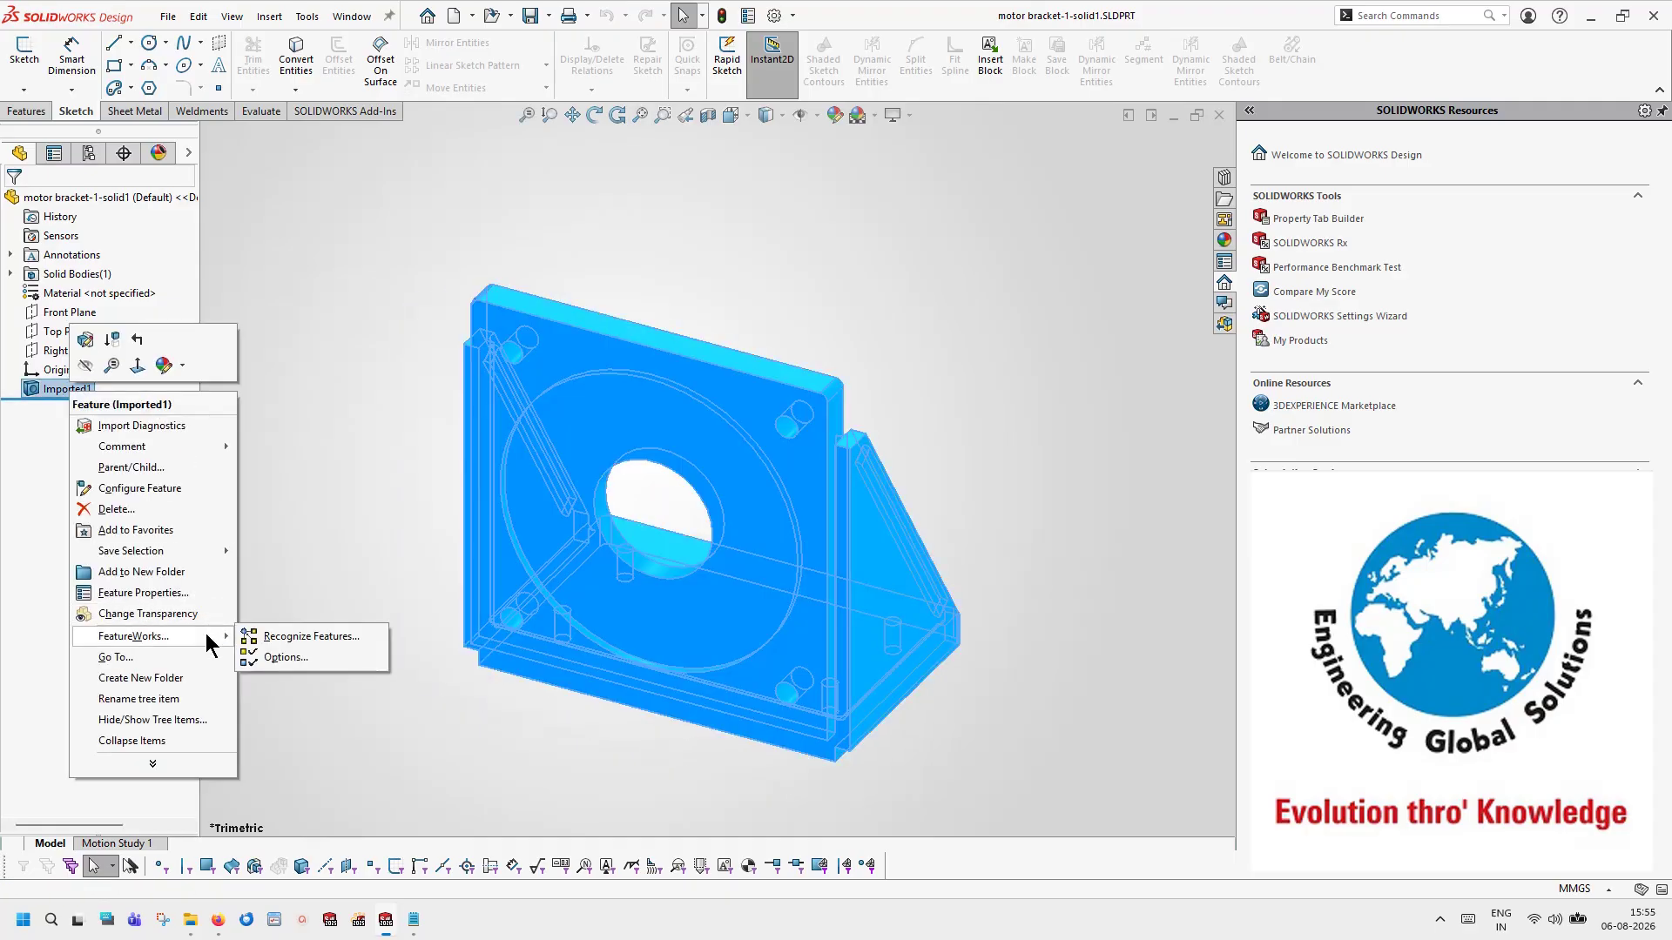
pyautogui.click(281, 640)
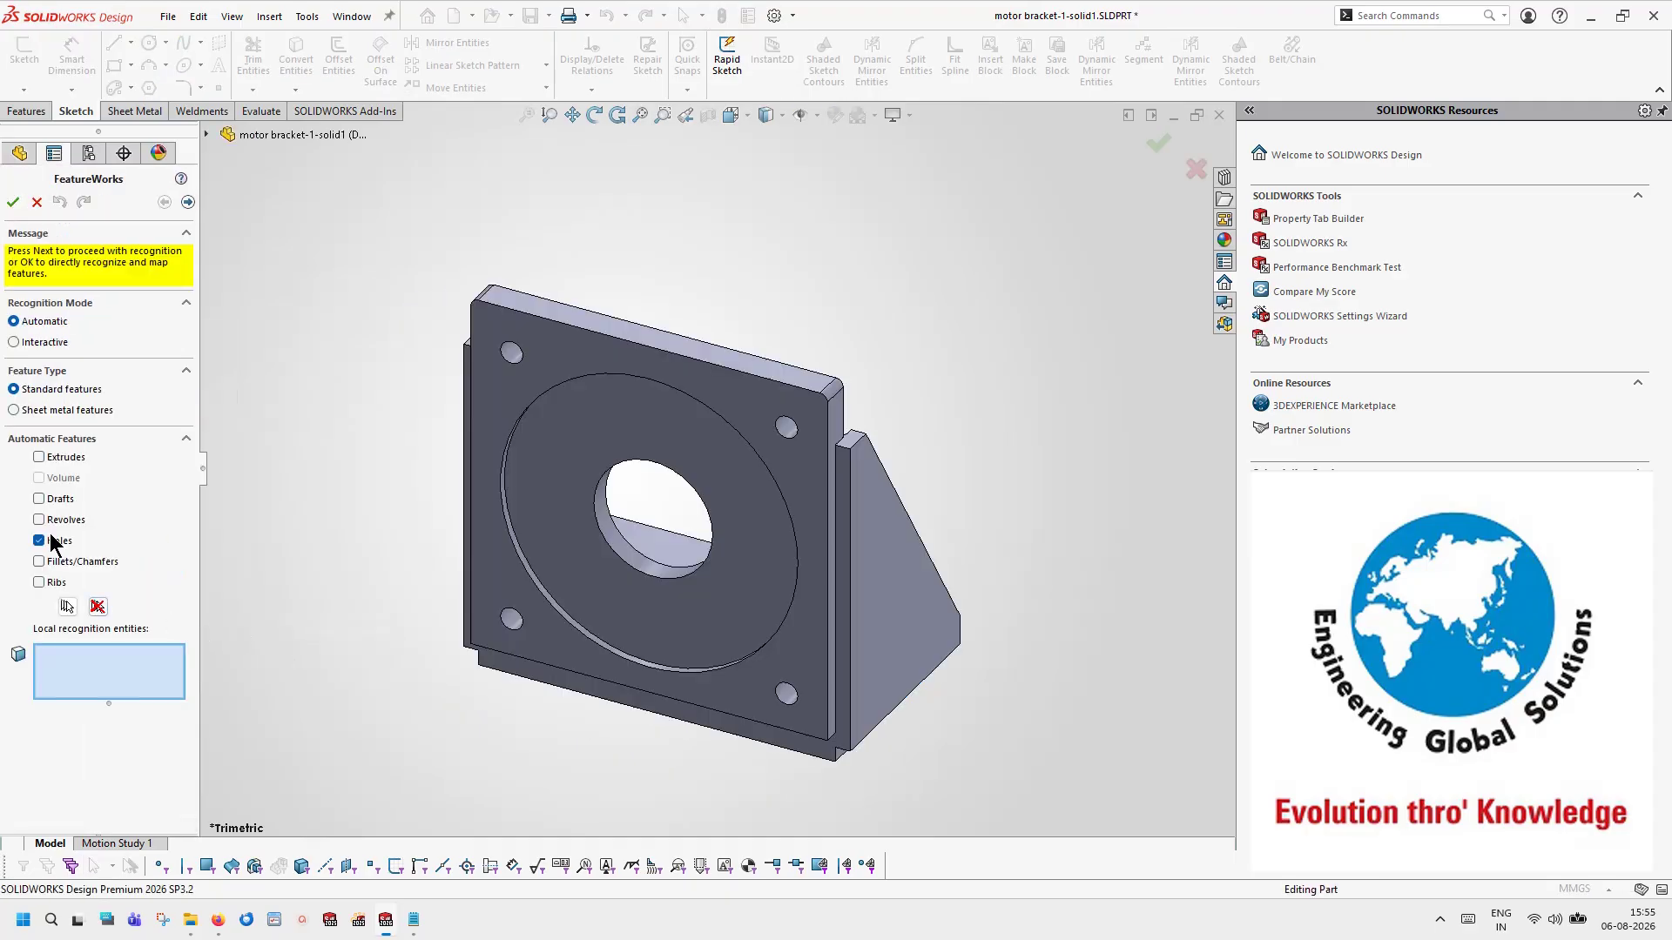
pyautogui.click(13, 203)
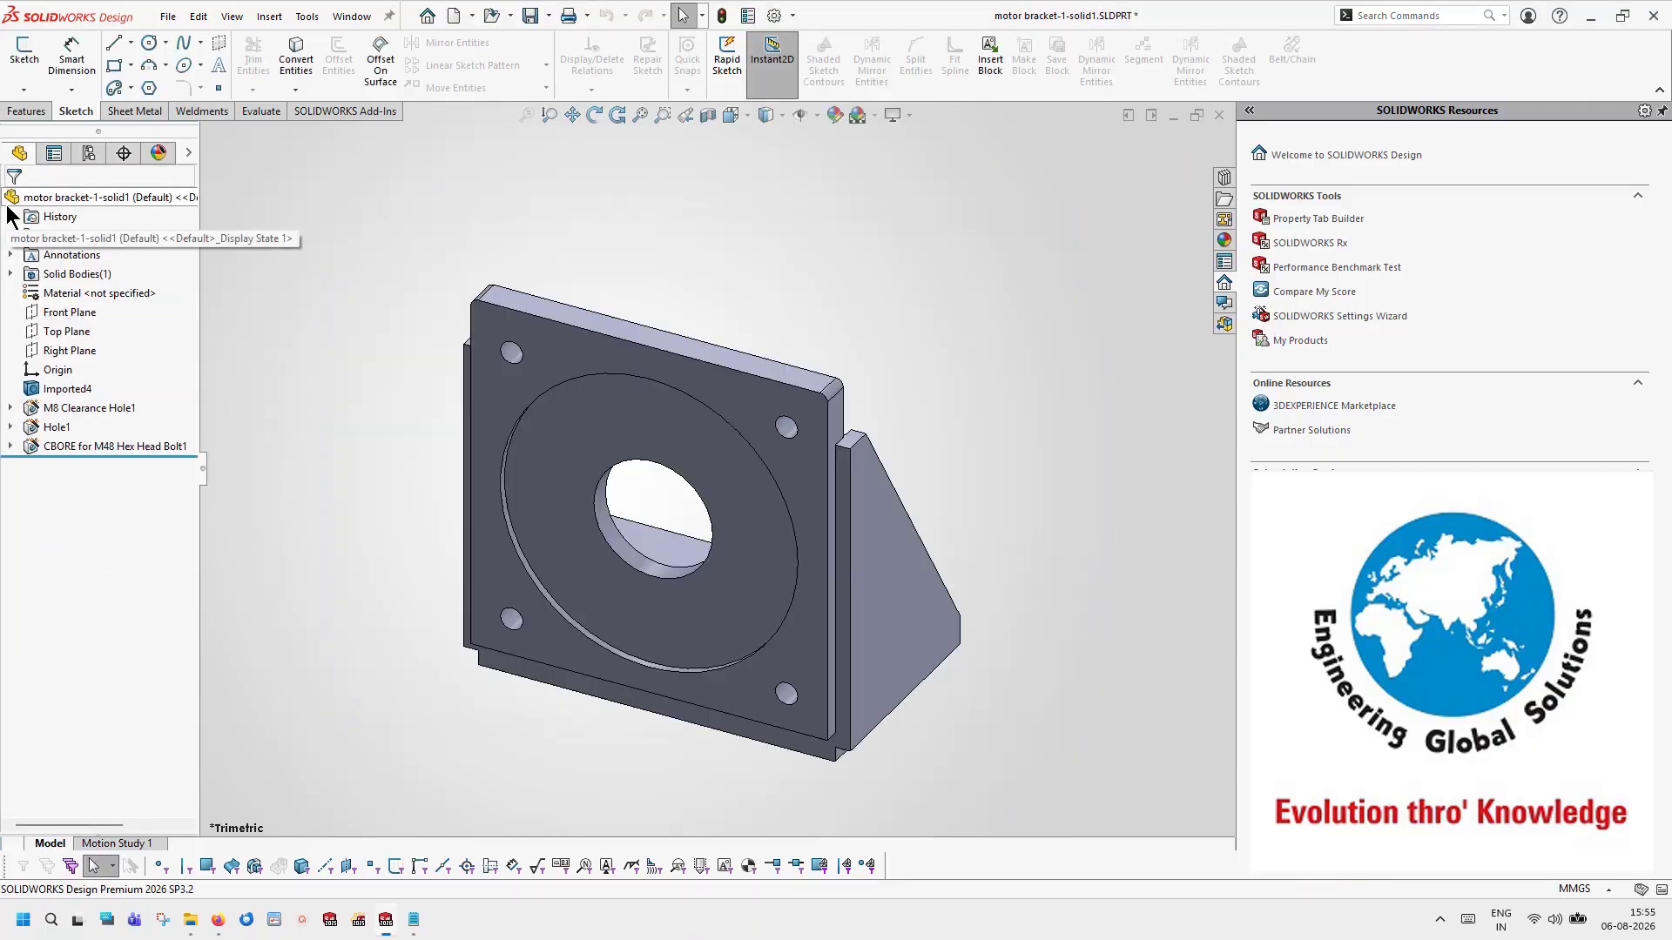
# Step: Save the motor bracket part, return to the assembly and rebuild it
pyautogui.click(167, 16)
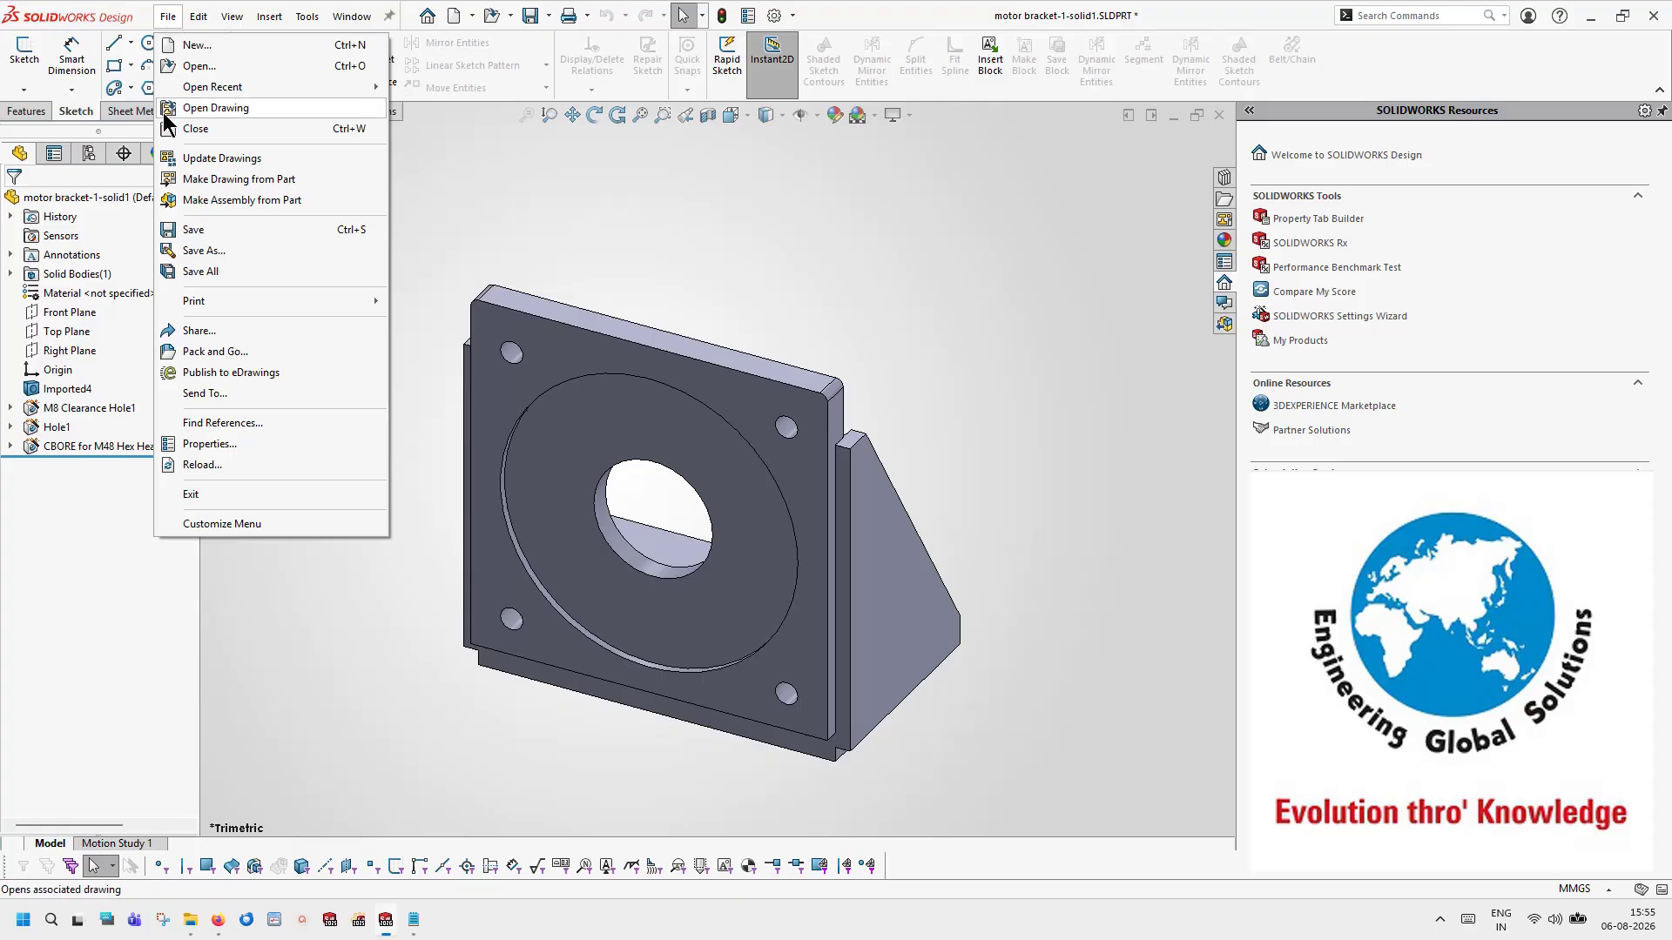
pyautogui.click(185, 229)
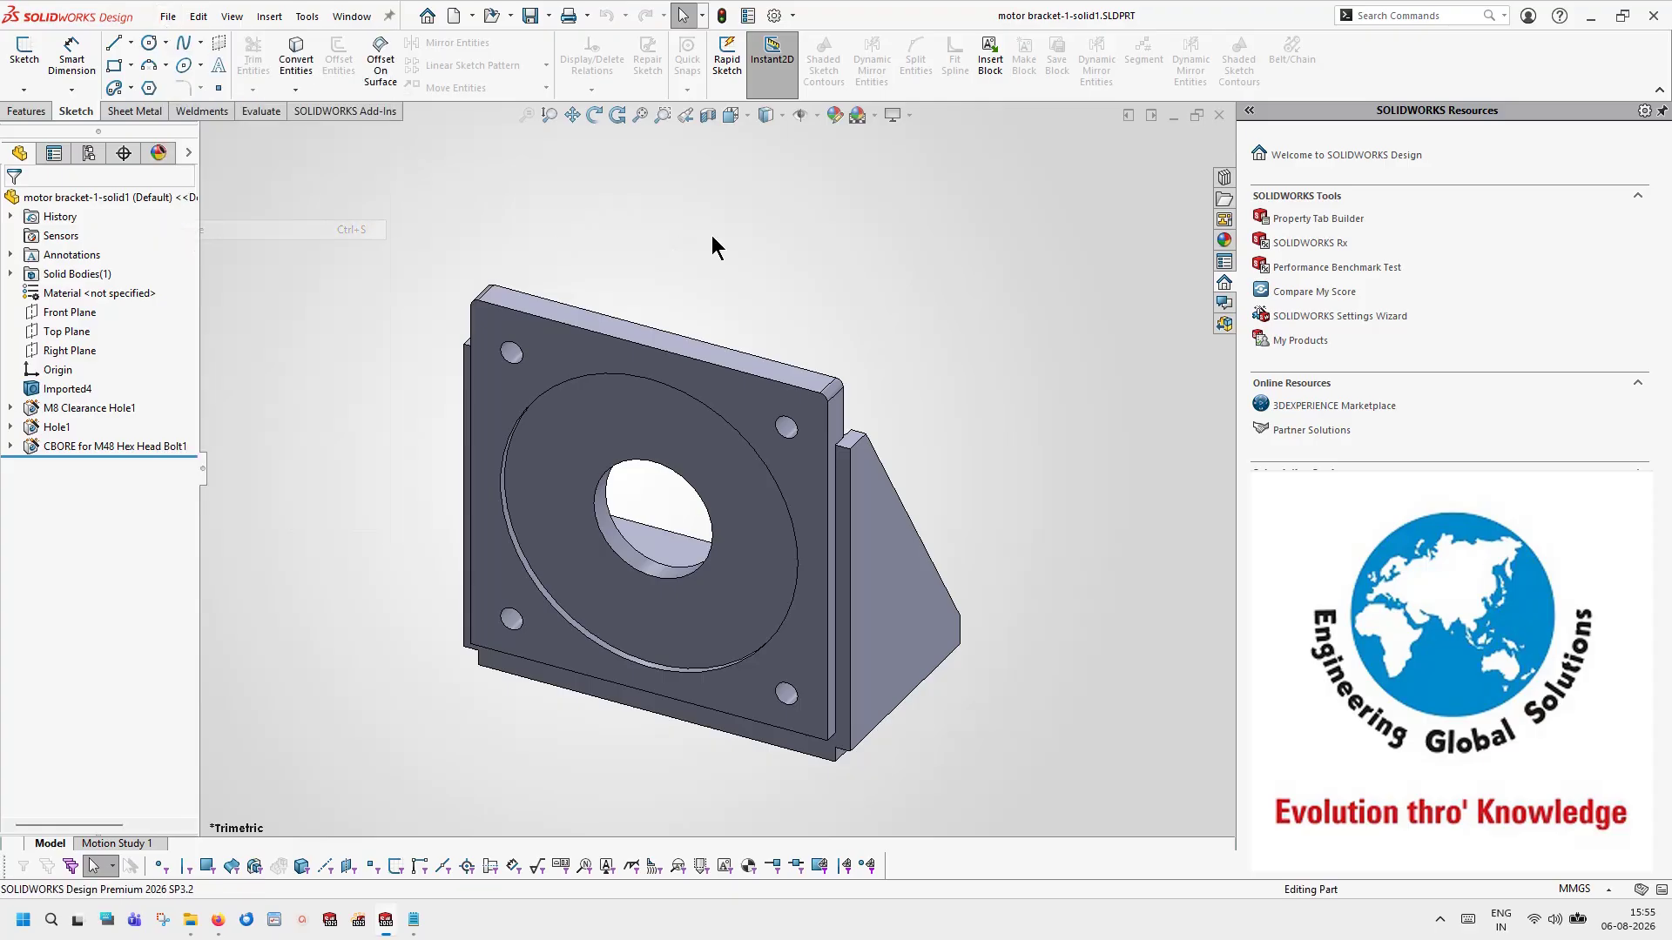
pyautogui.hotkey('ctrl', 'Tab')
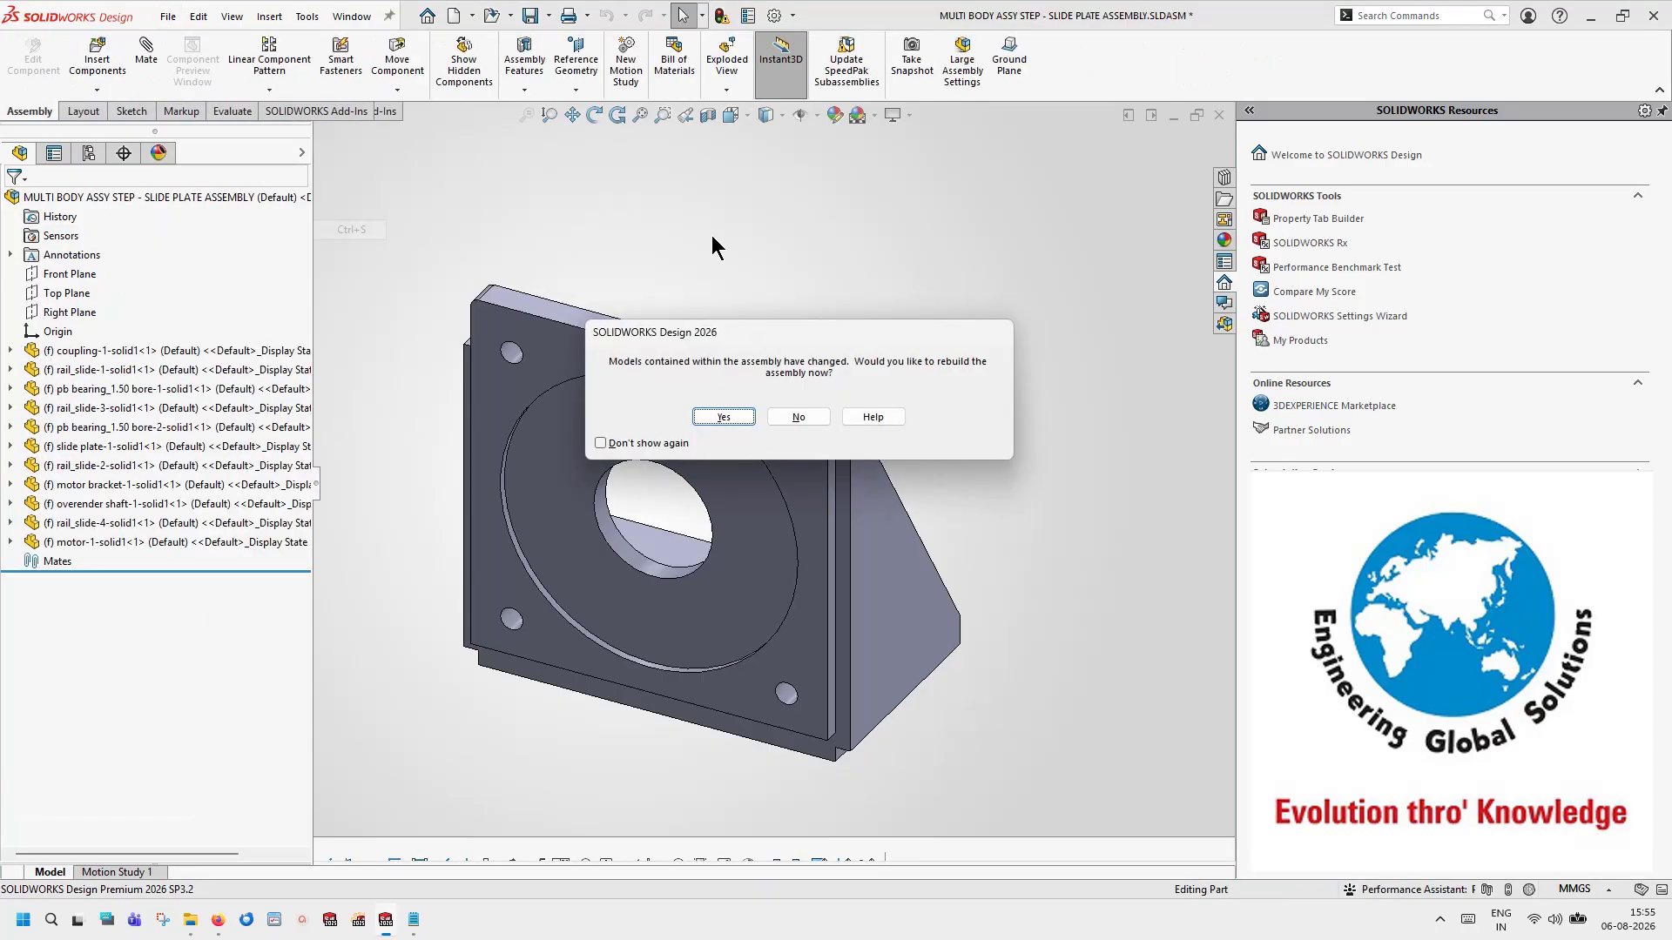
pyautogui.click(725, 415)
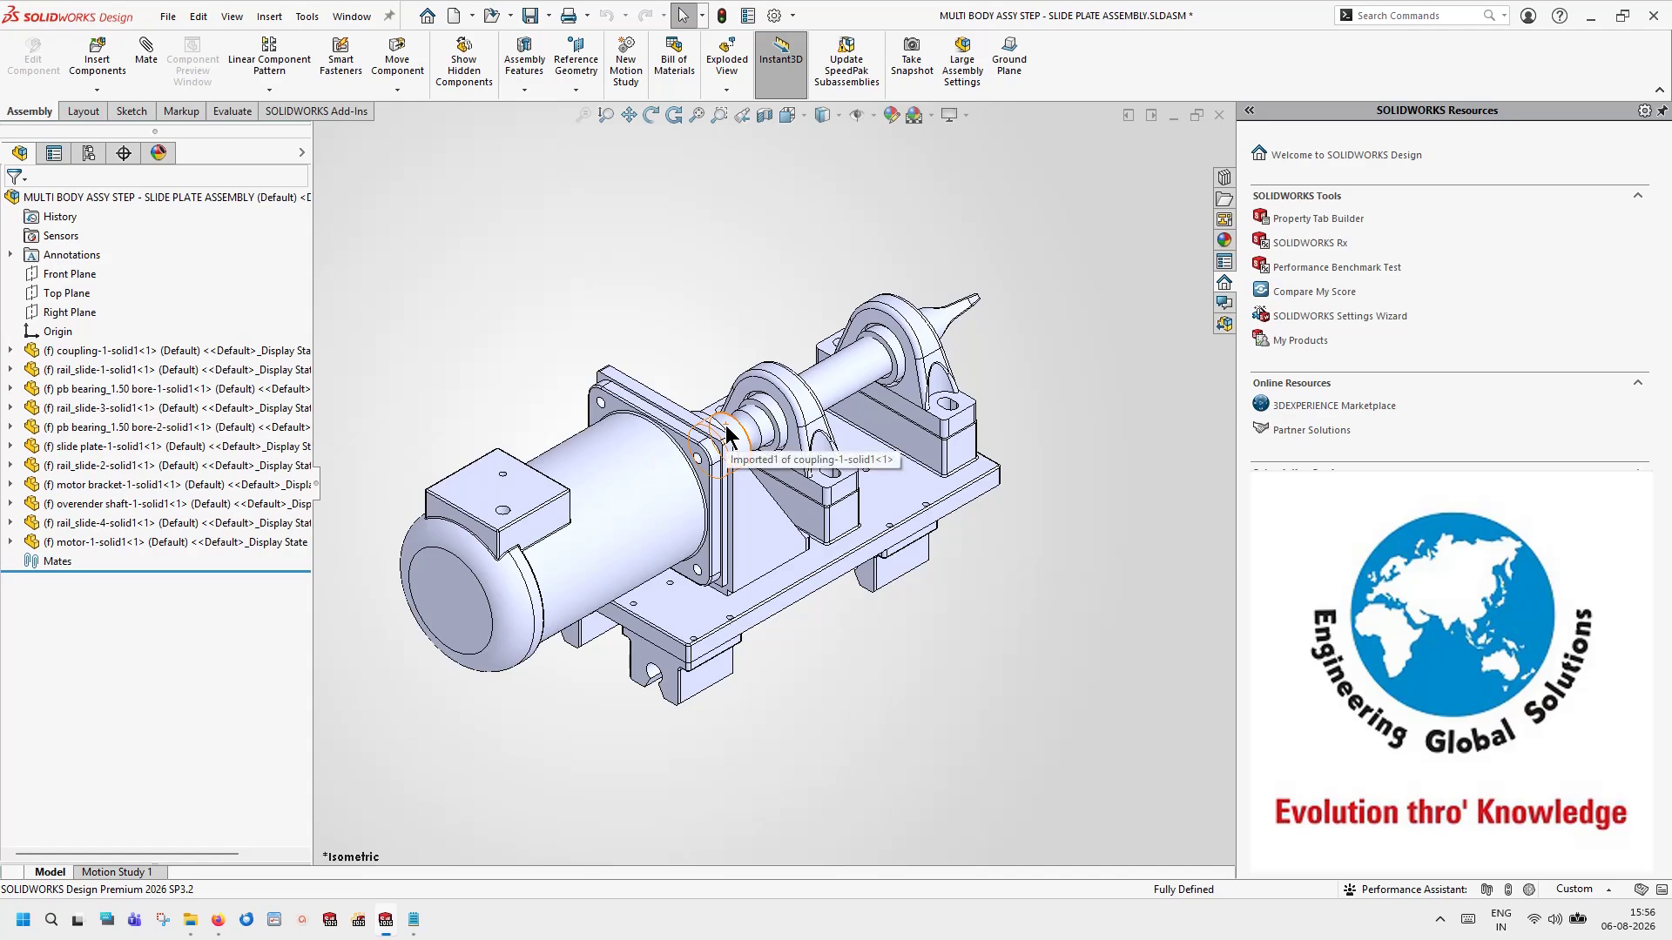
# Step: Open the slide plate-1-solid1 component in its own window, skipping the prompted feature recognition
pyautogui.click(683, 619)
pyautogui.click(739, 517)
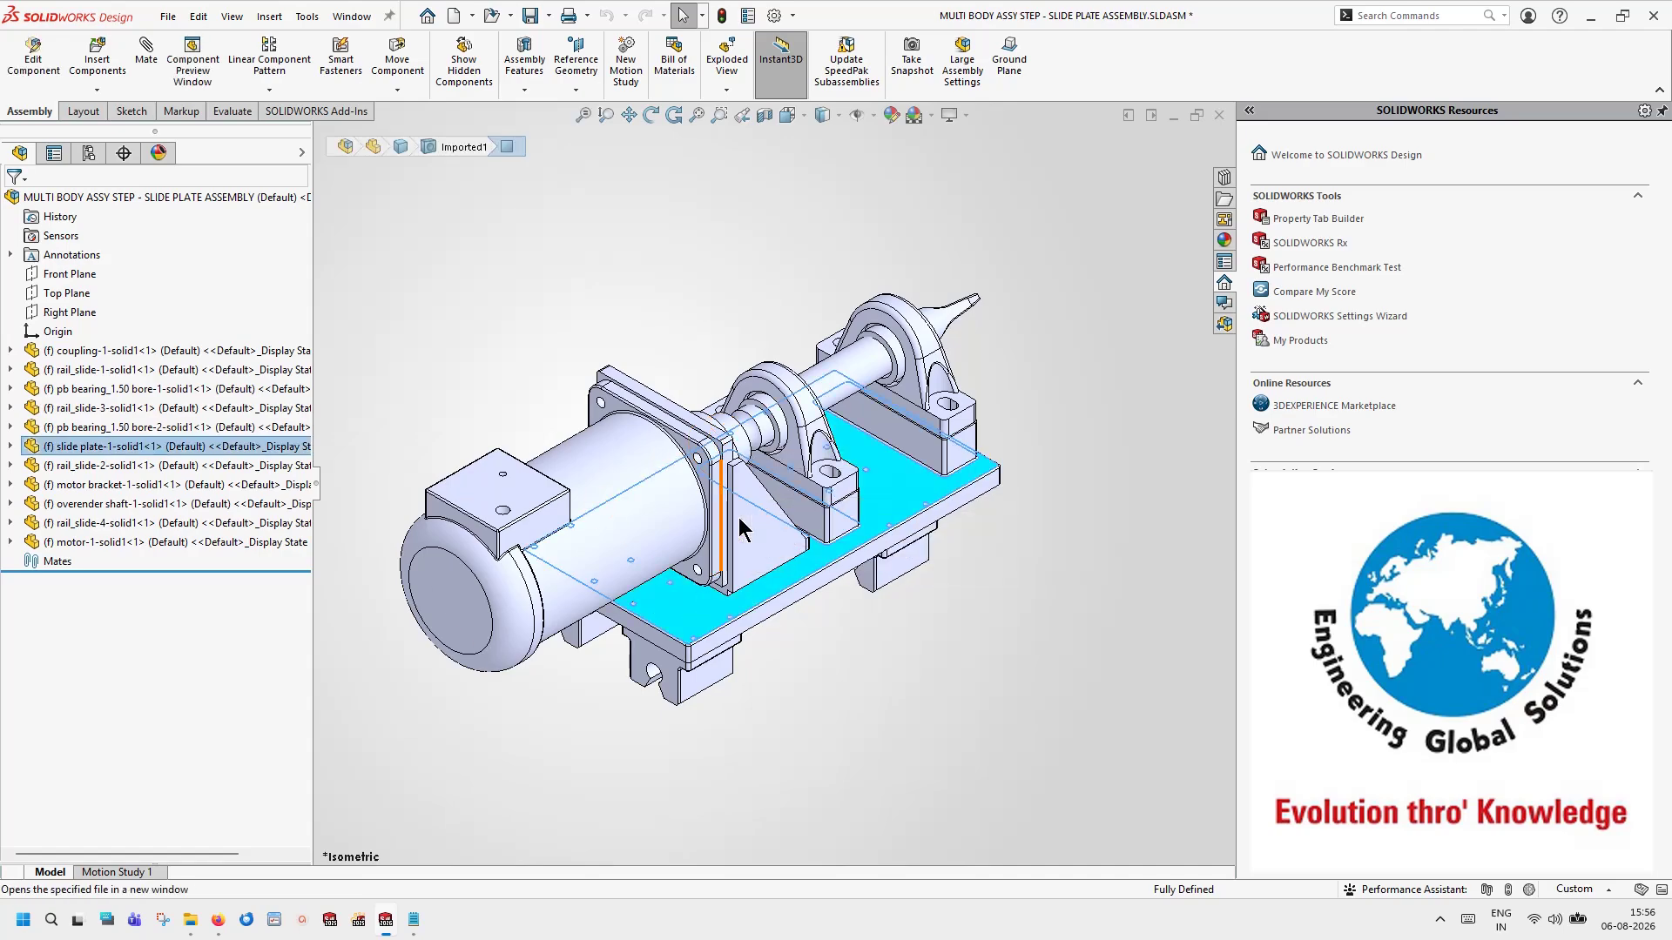
pyautogui.click(837, 460)
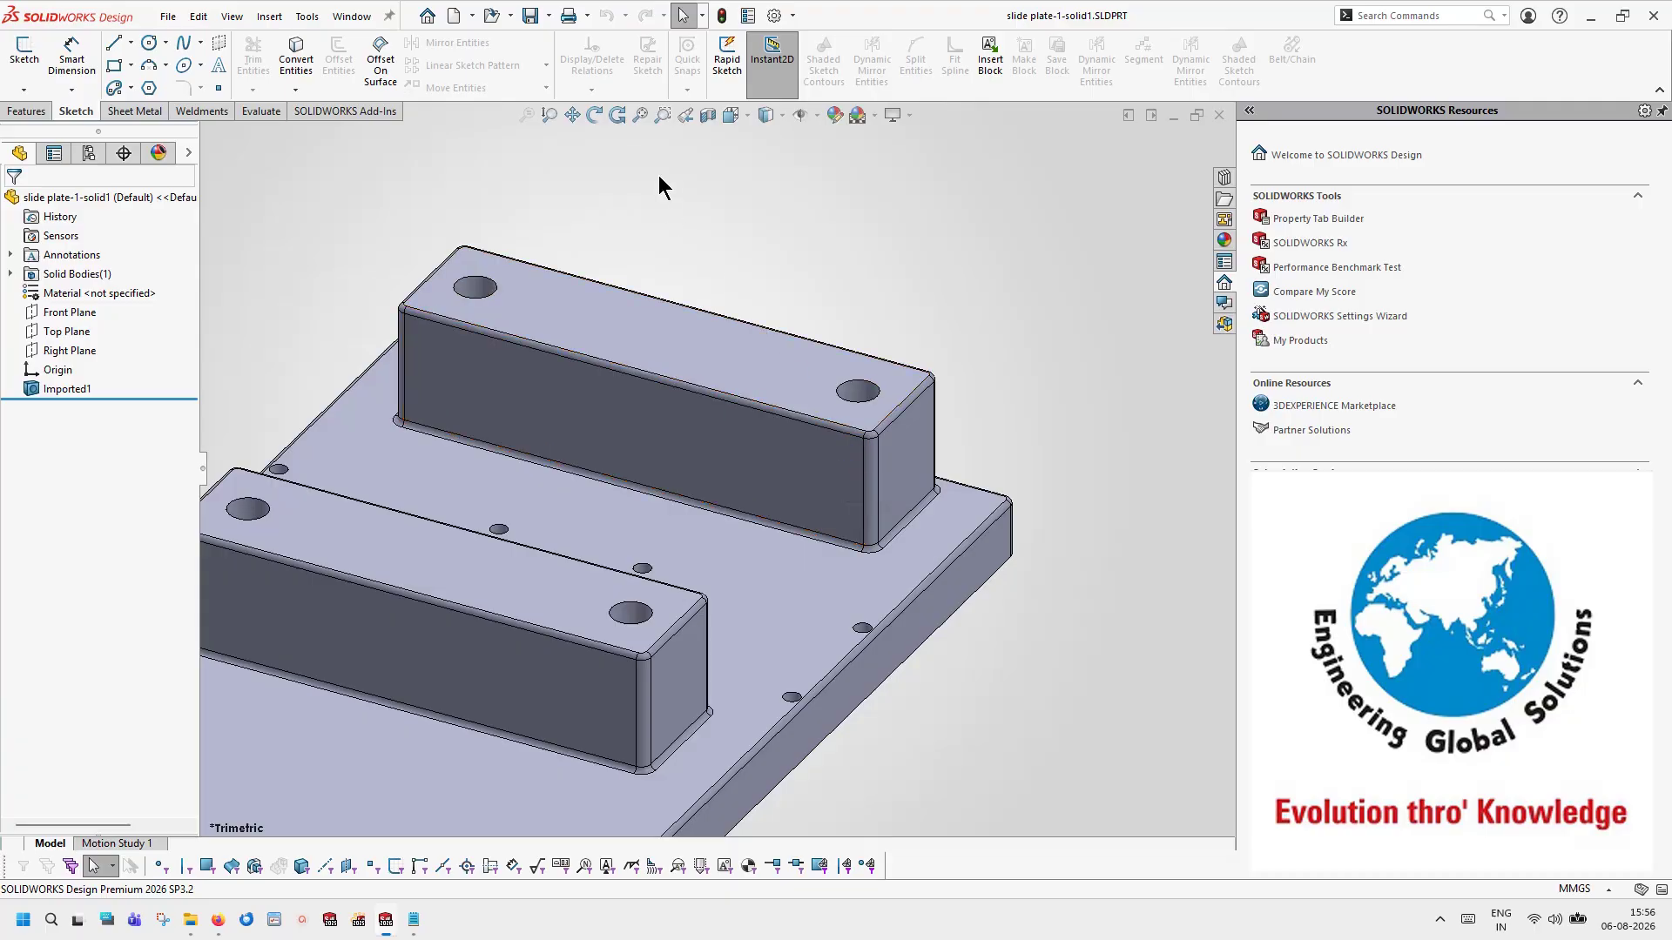
pyautogui.click(639, 114)
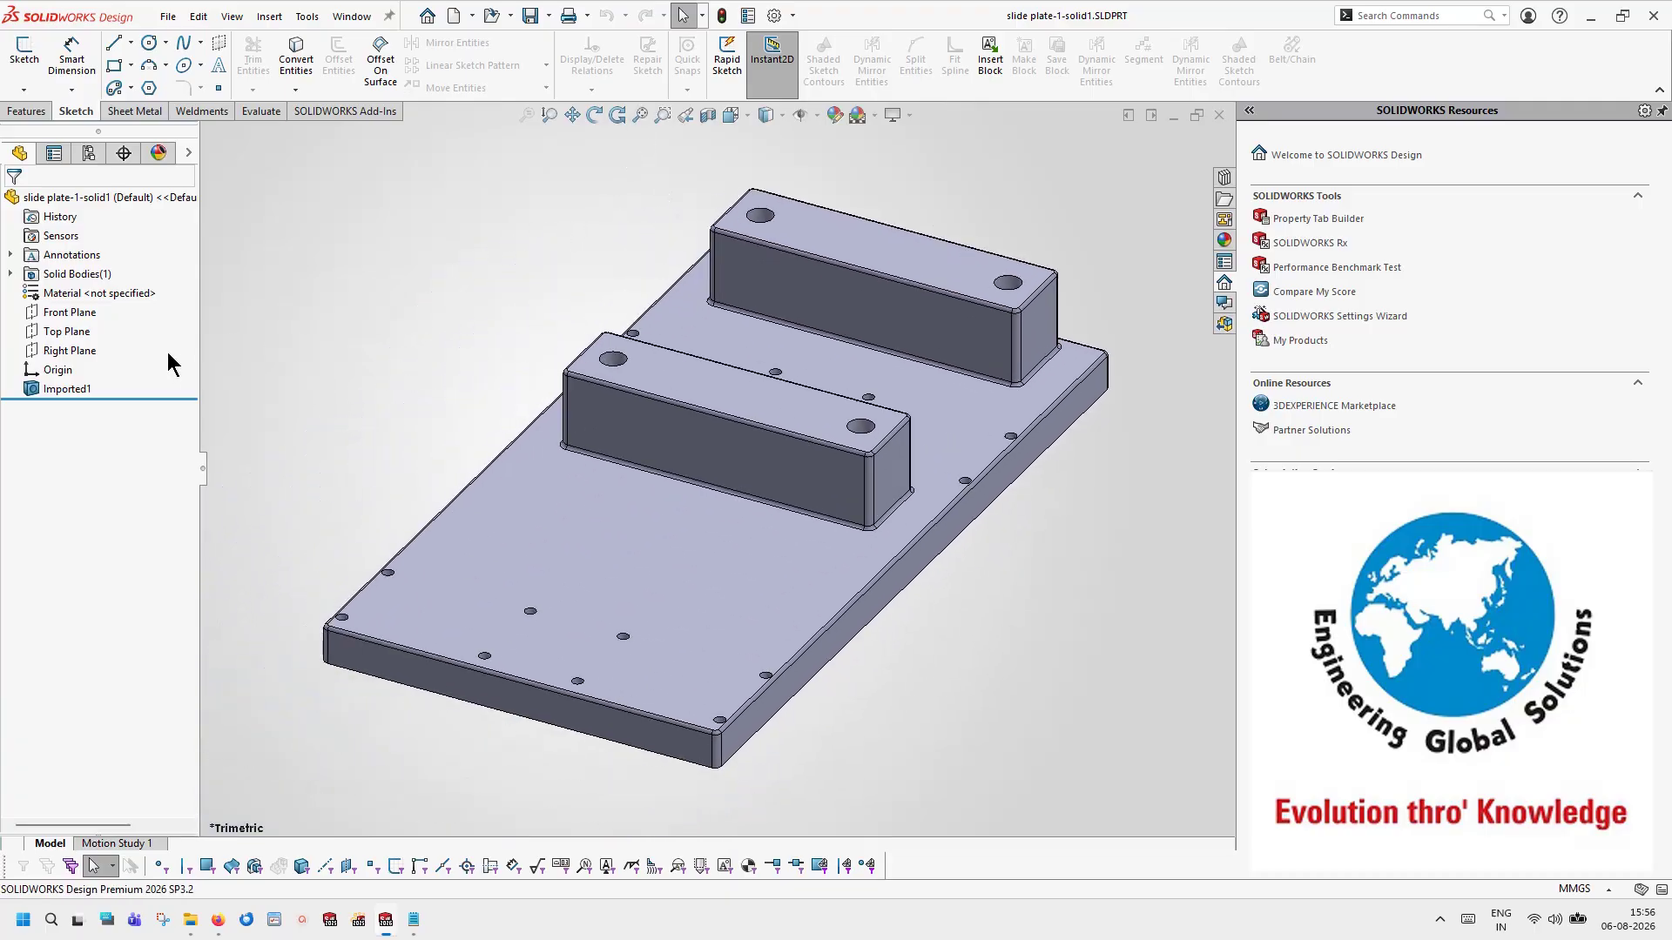
# Step: Recognize only the holes of the slide plate's imported body with automatic FeatureWorks recognition
pyautogui.rightClick(62, 389)
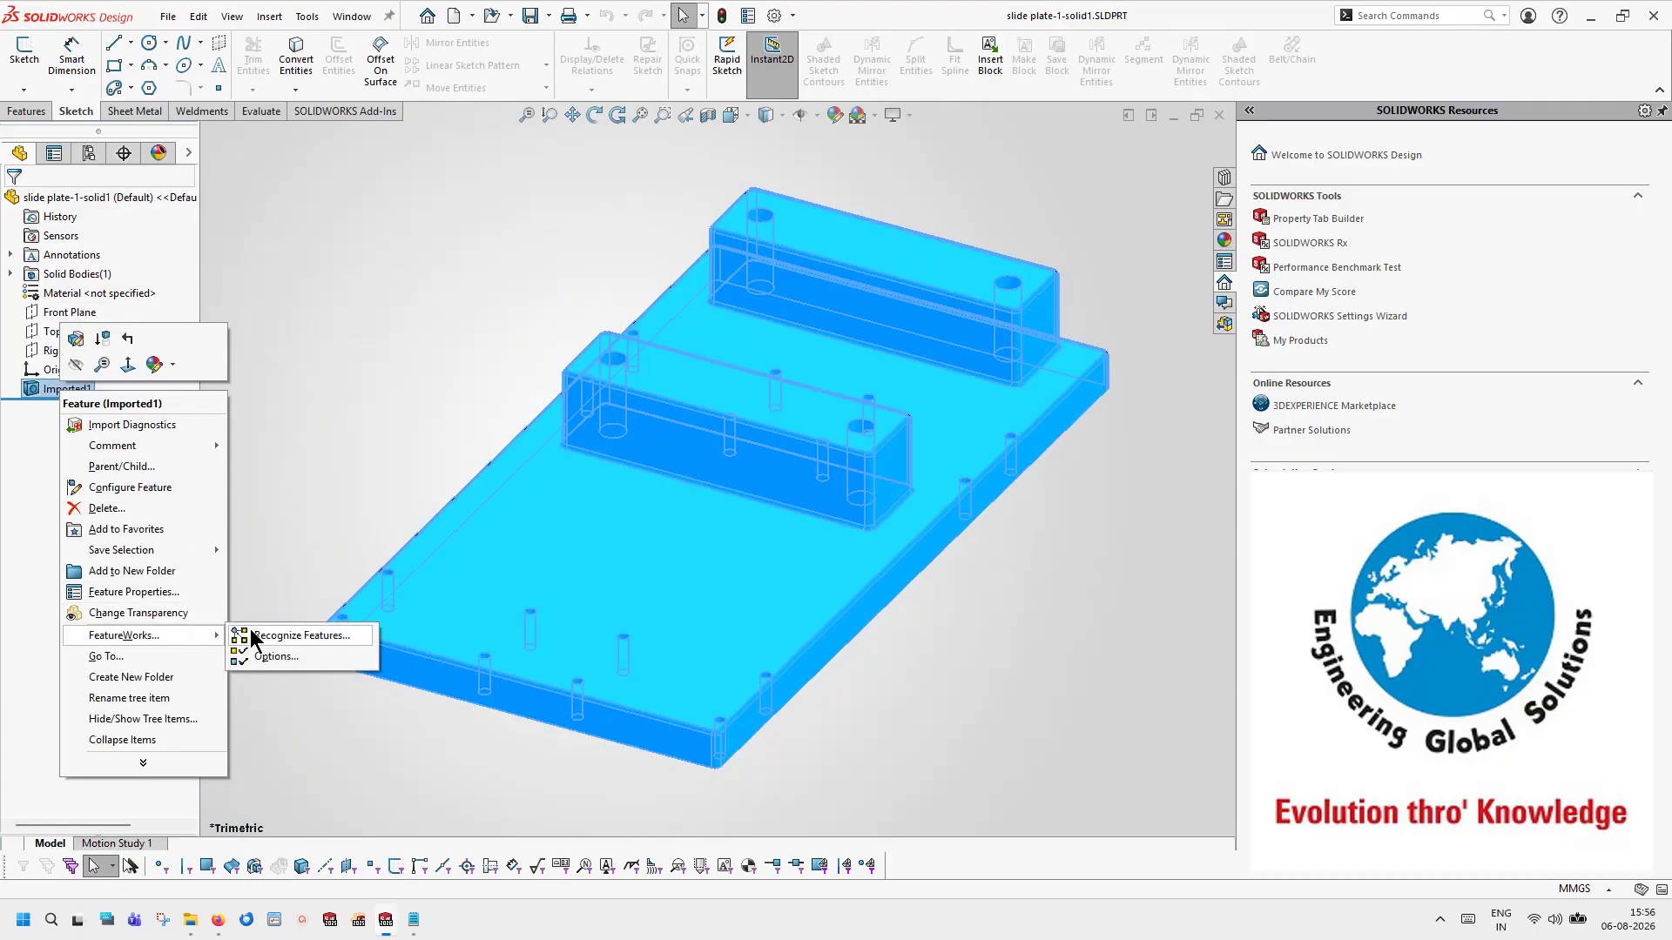
pyautogui.click(248, 636)
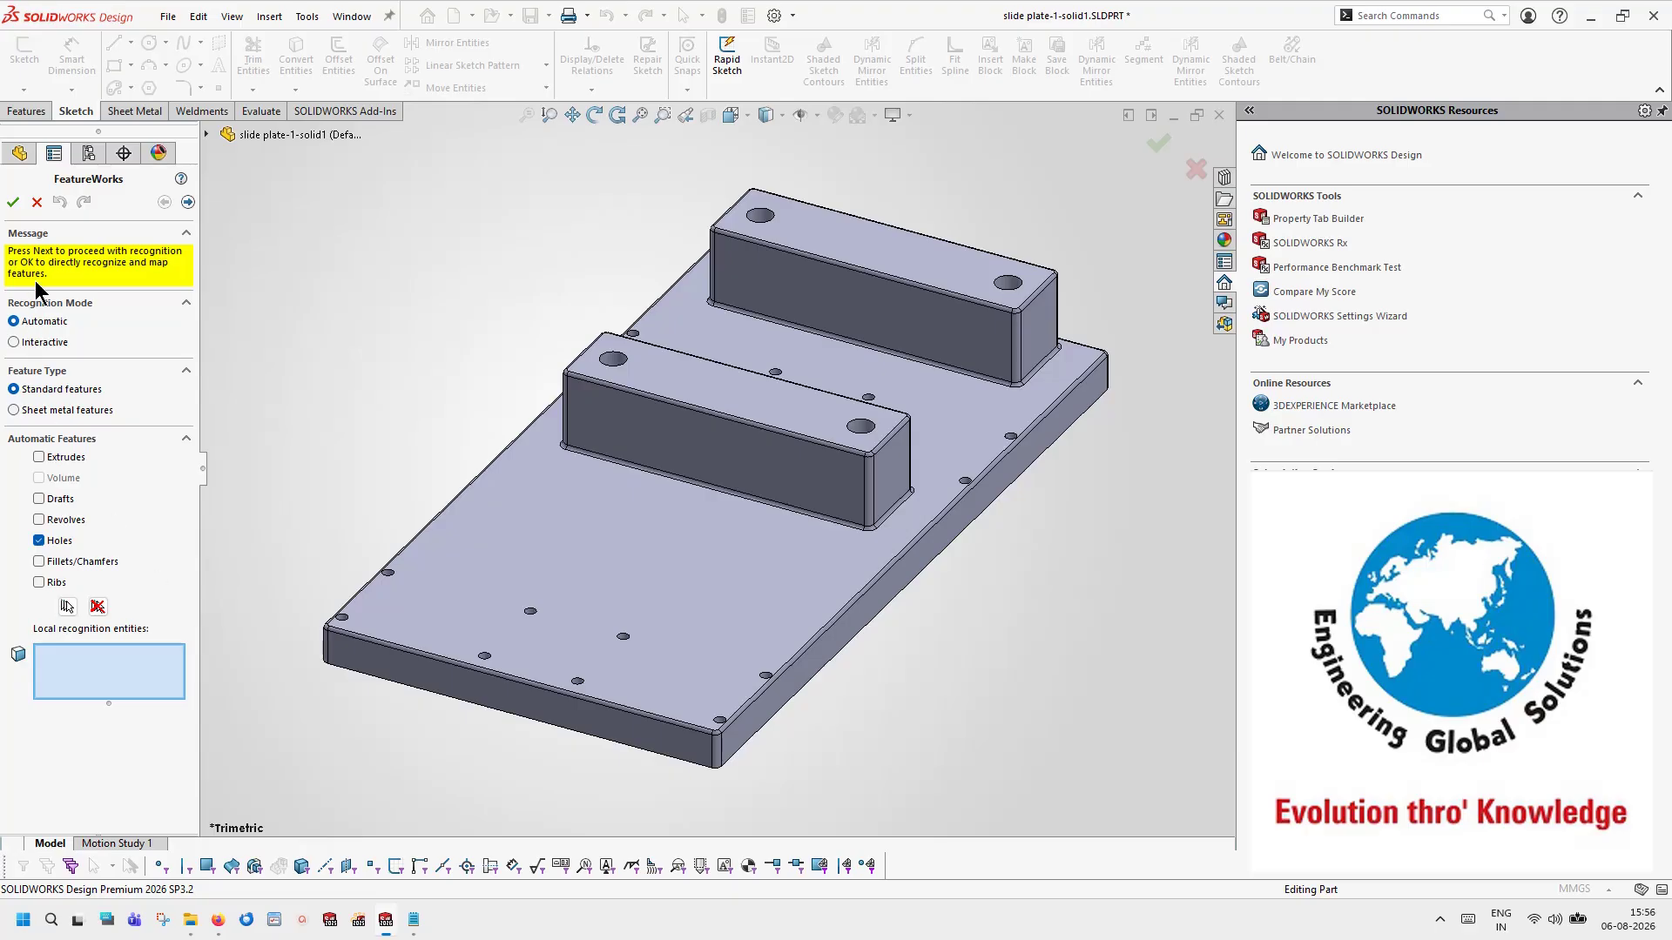
pyautogui.click(14, 202)
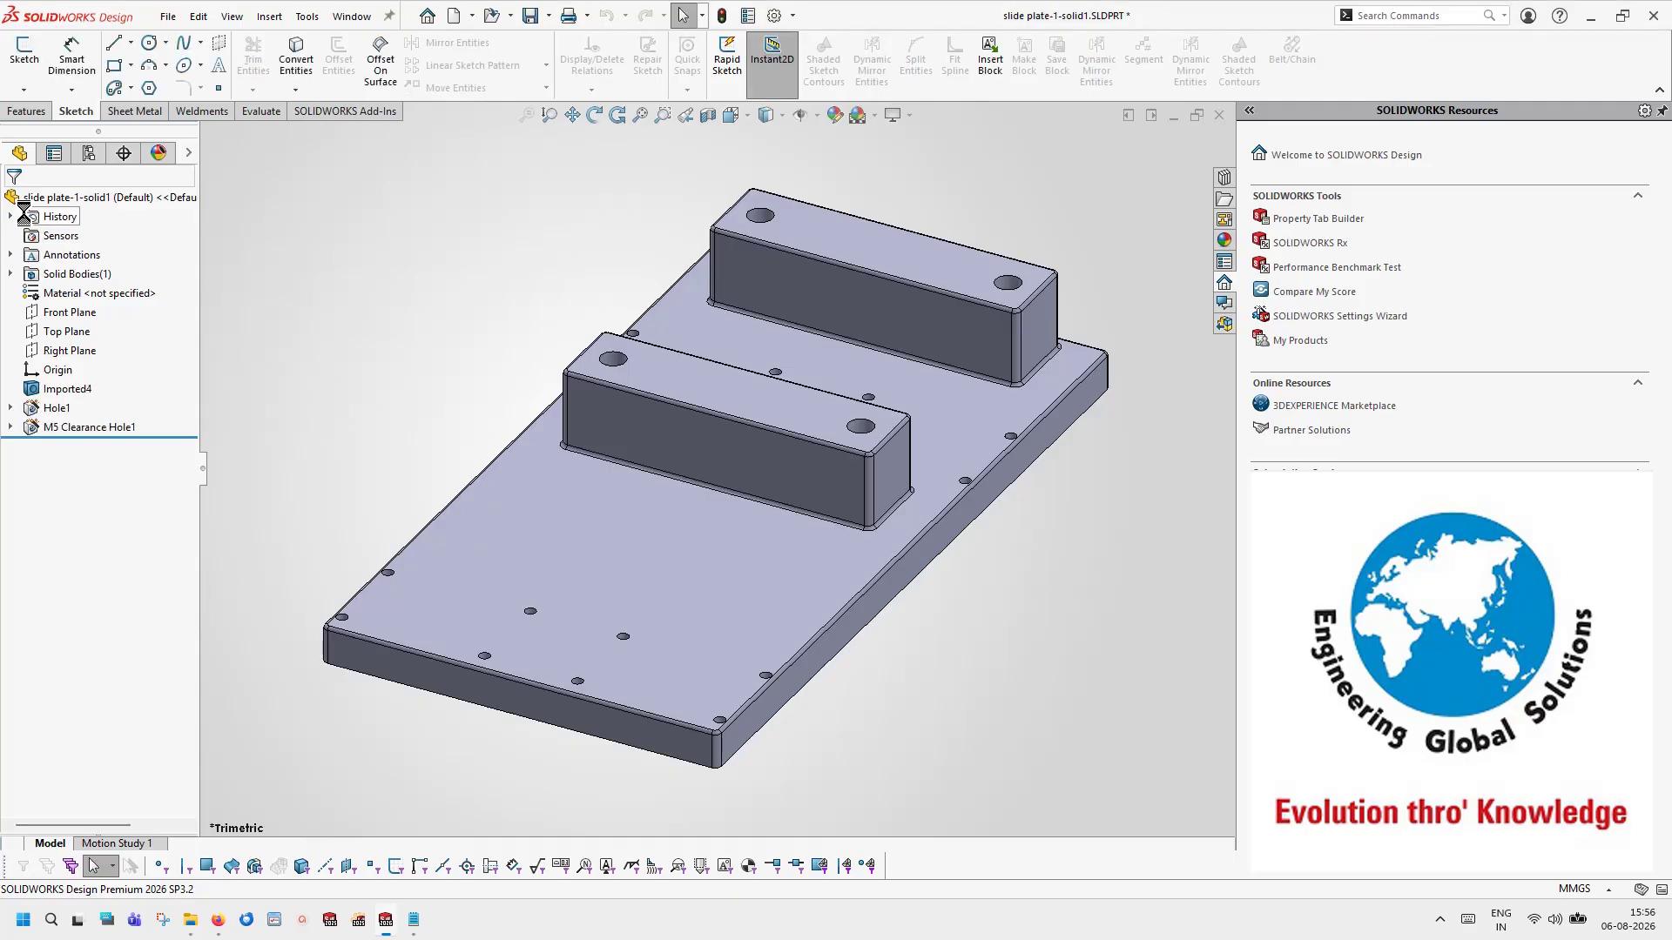
# Step: Save the slide plate part, return to the slide plate assembly, and rebuild and save it
pyautogui.click(168, 18)
pyautogui.click(179, 232)
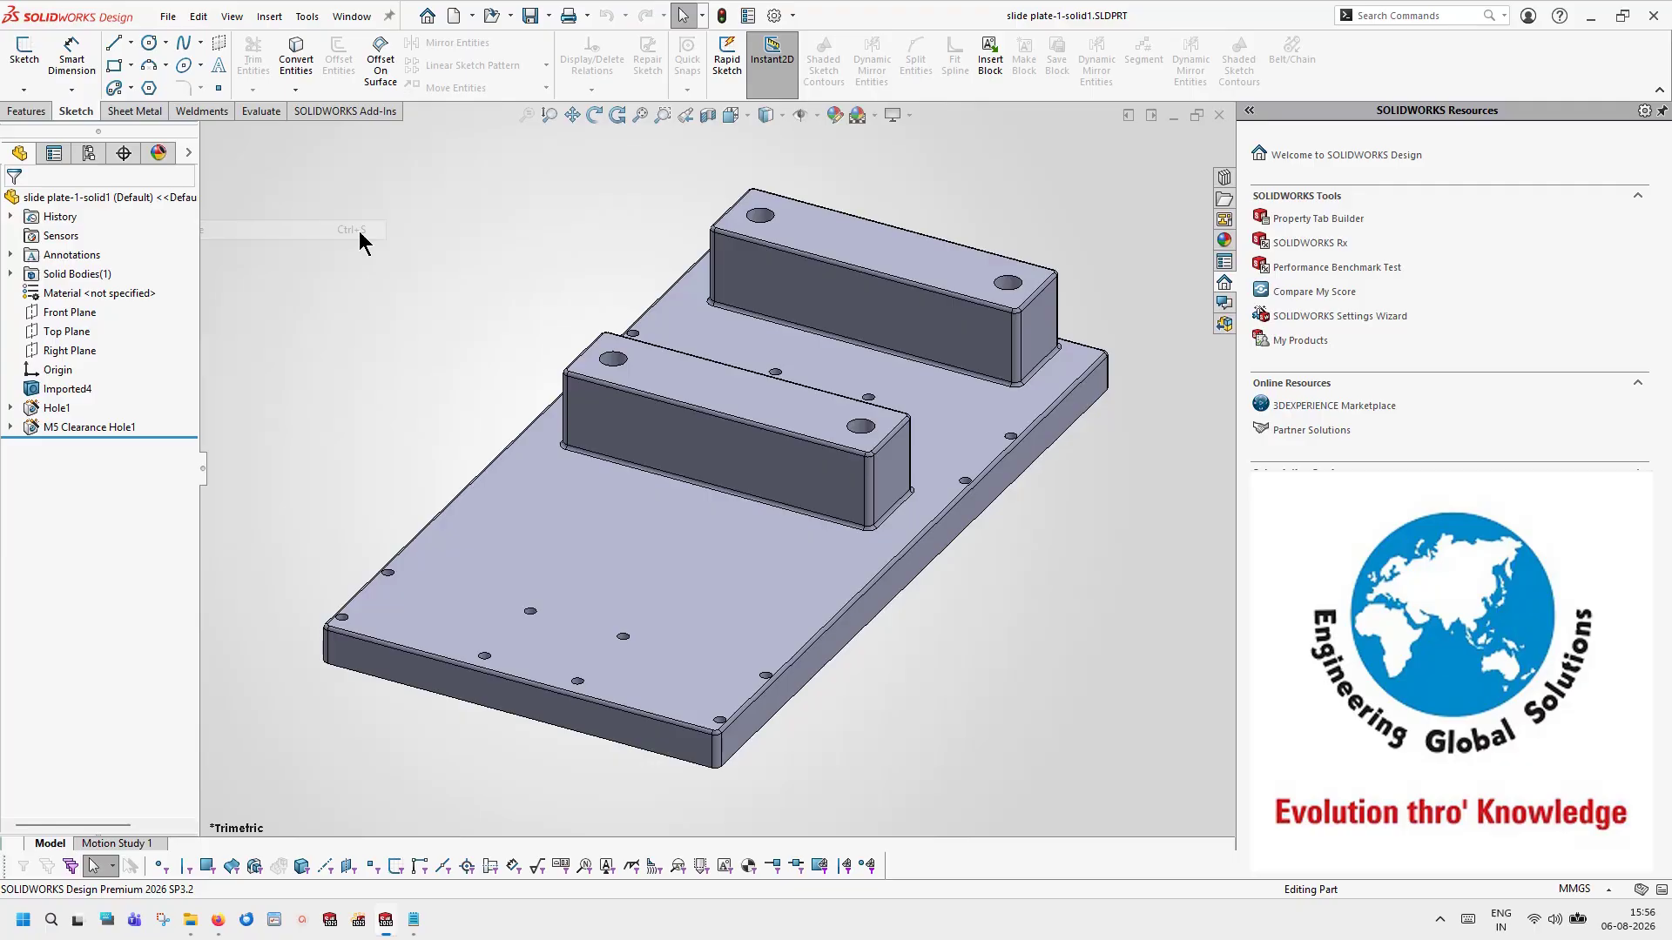
pyautogui.hotkey('ctrl', 'Tab')
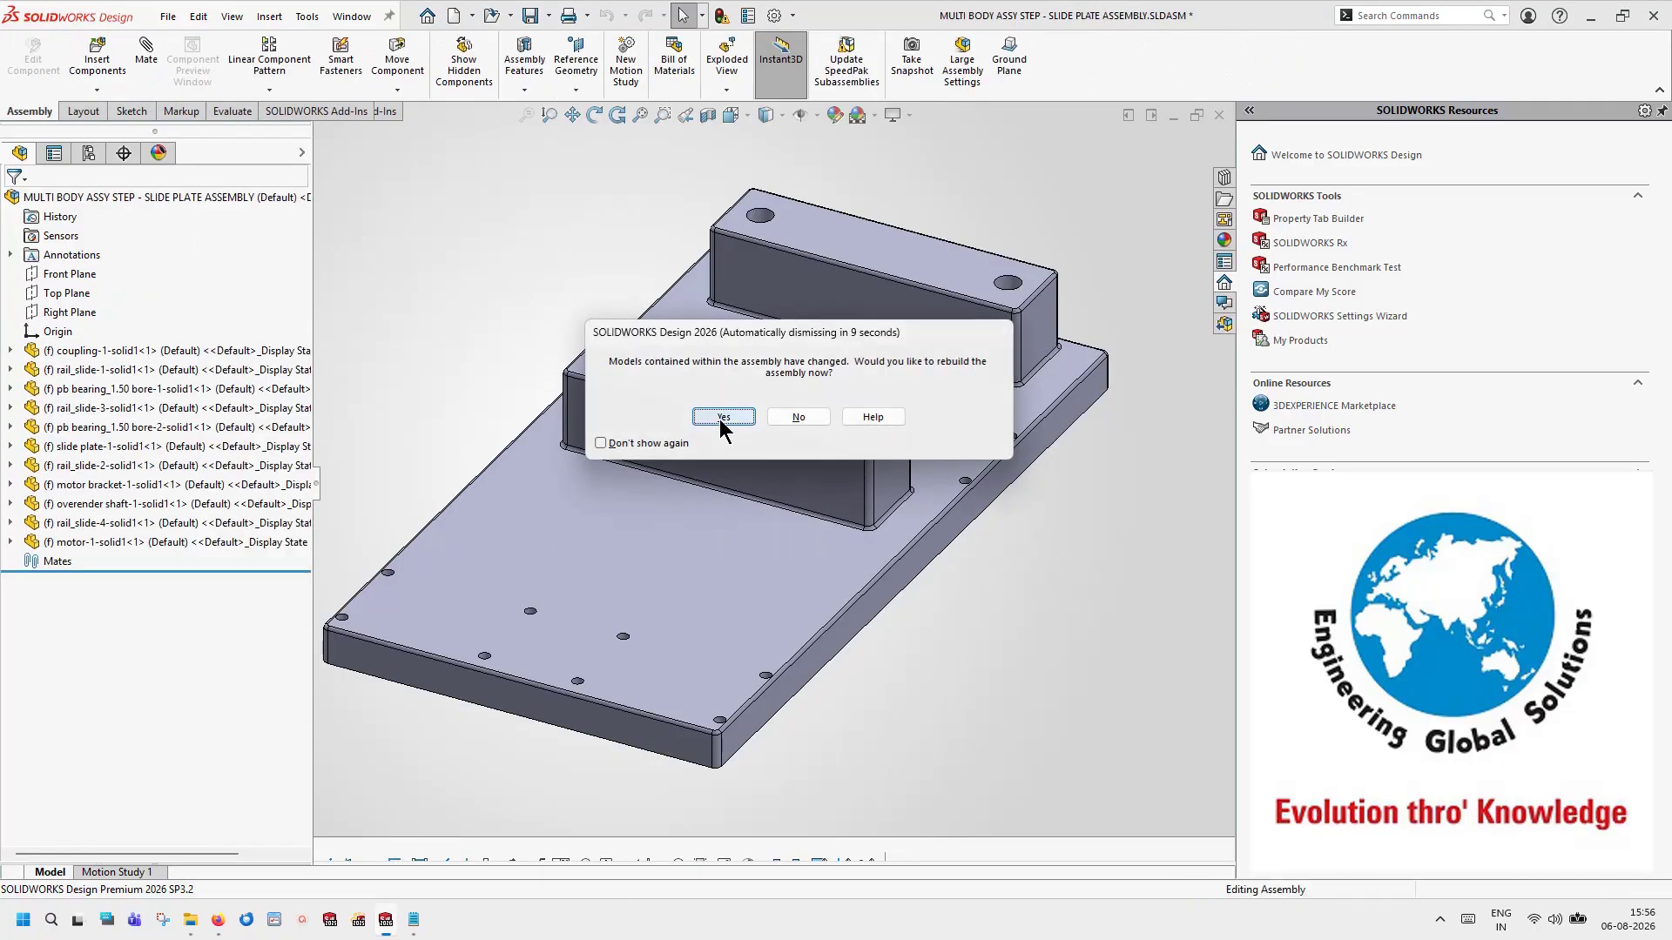
pyautogui.click(723, 417)
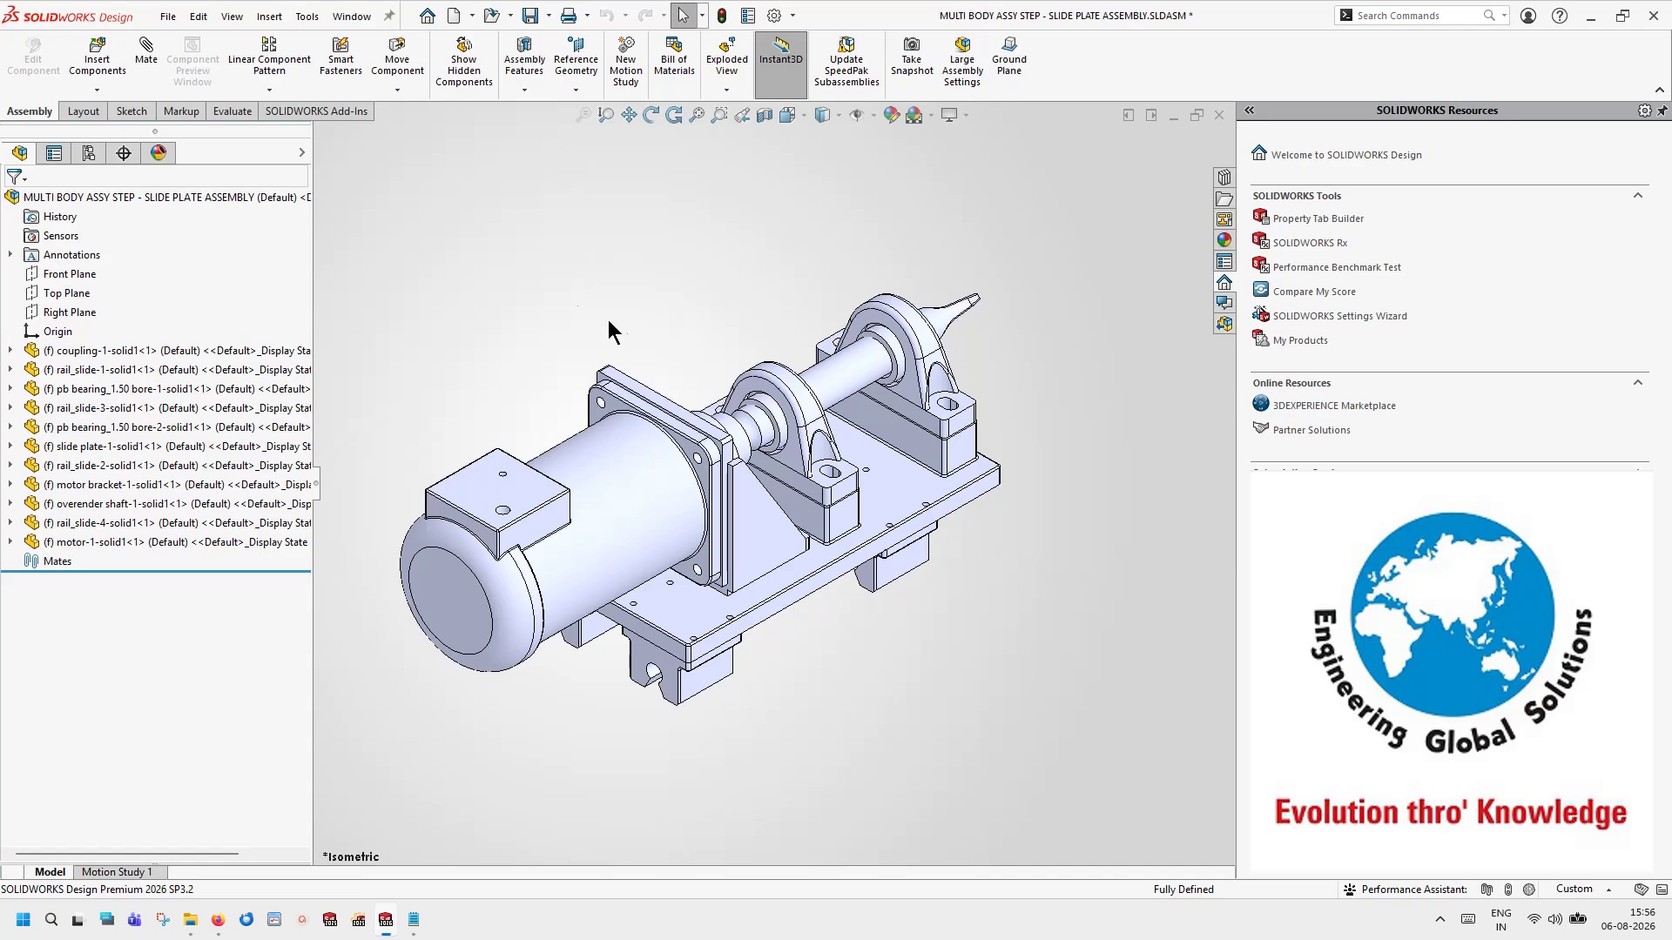
pyautogui.click(167, 16)
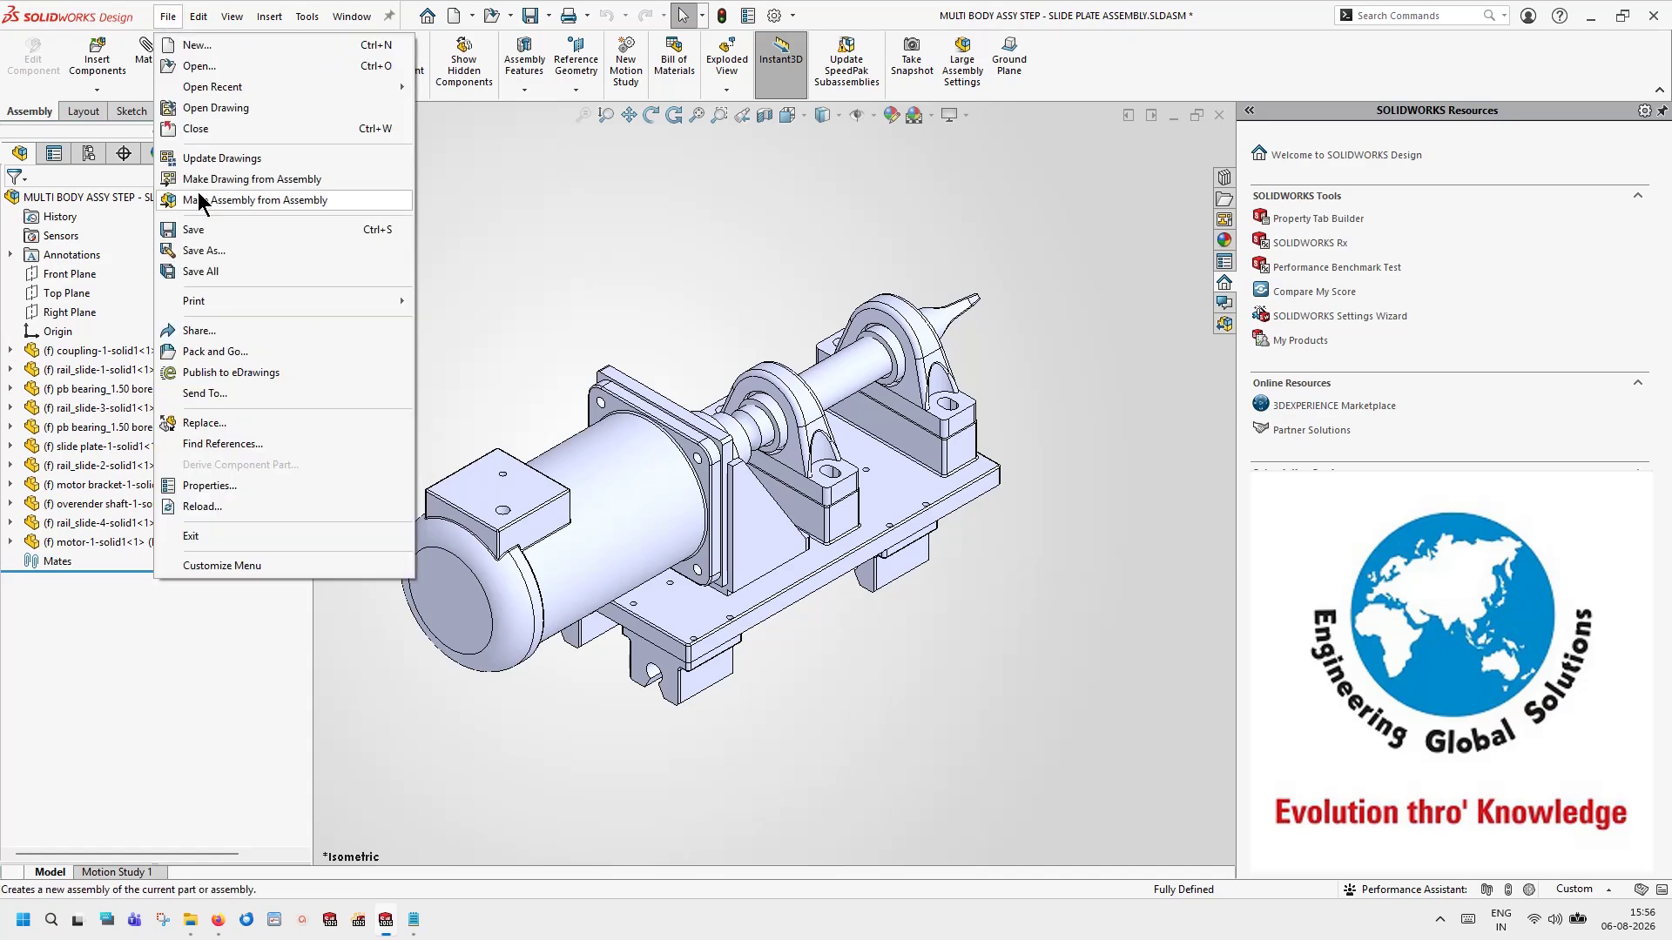
pyautogui.click(199, 229)
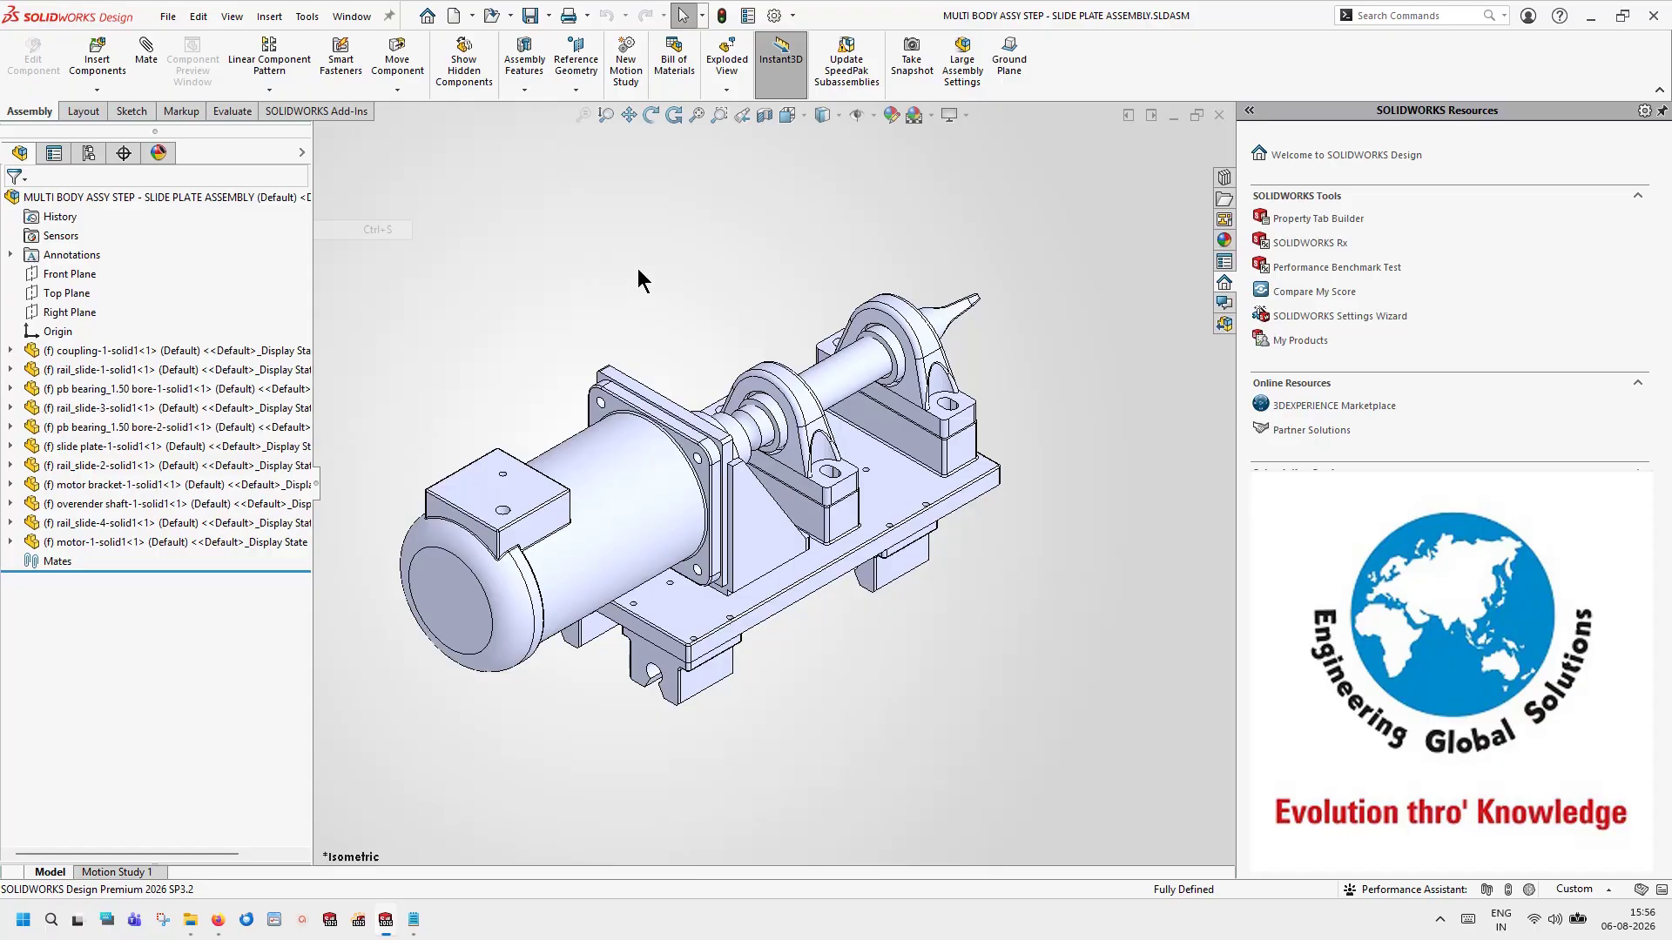
# Step: Add smart fasteners to the recognized corner holes of the motor's mounting flange
pyautogui.click(1225, 179)
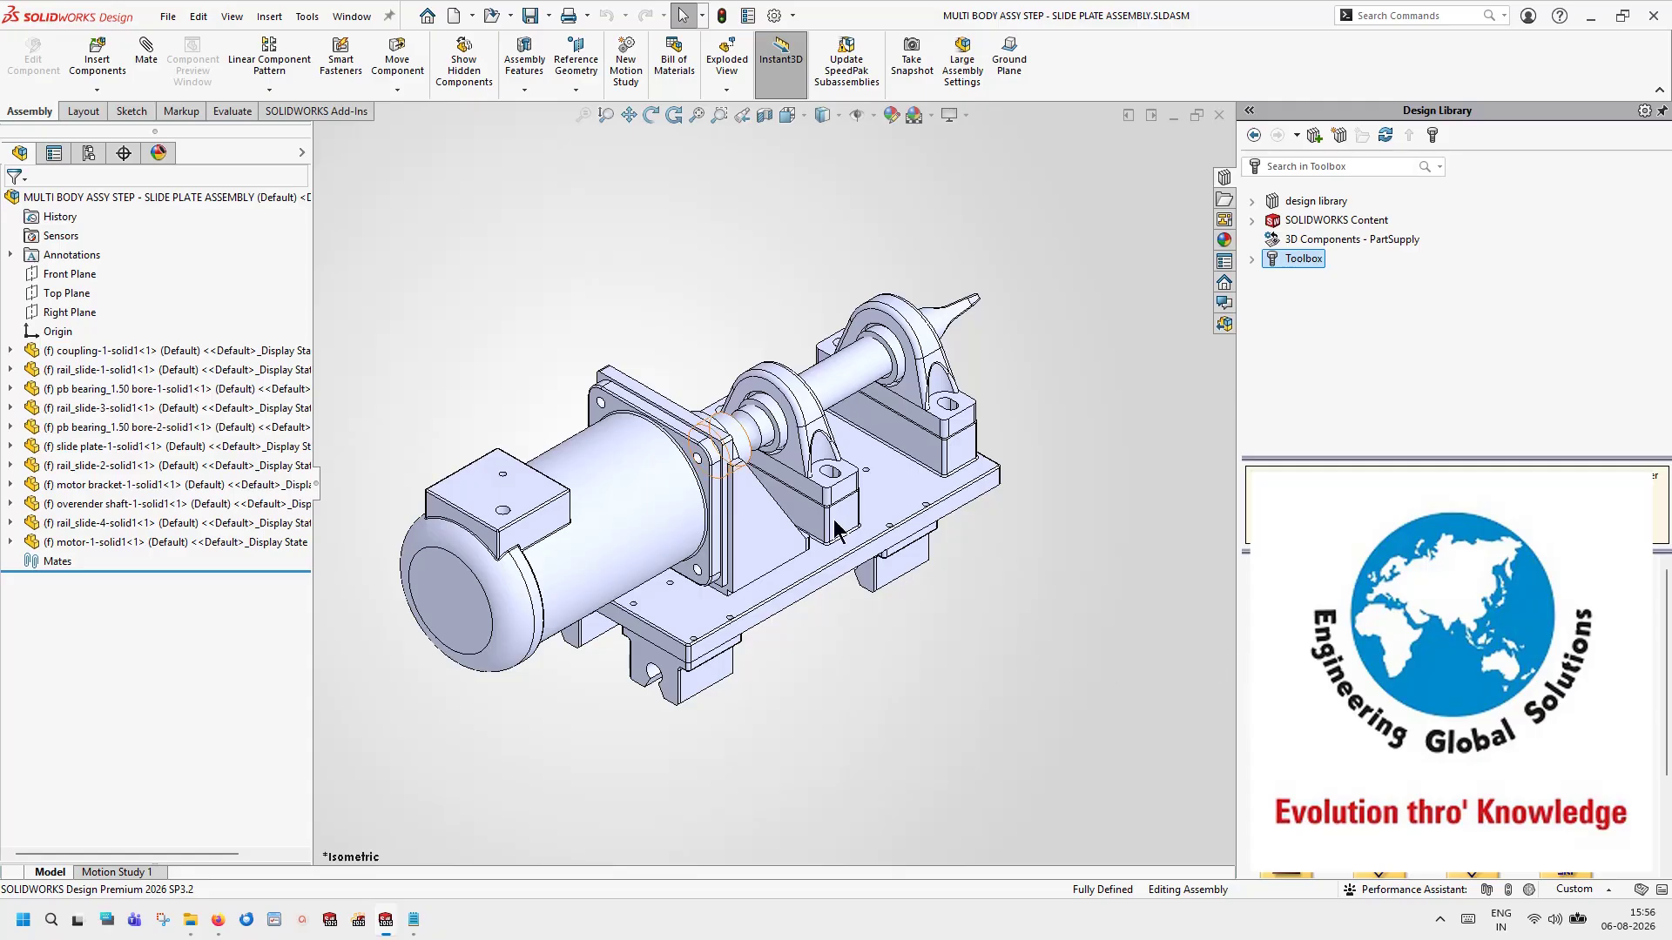
pyautogui.click(342, 59)
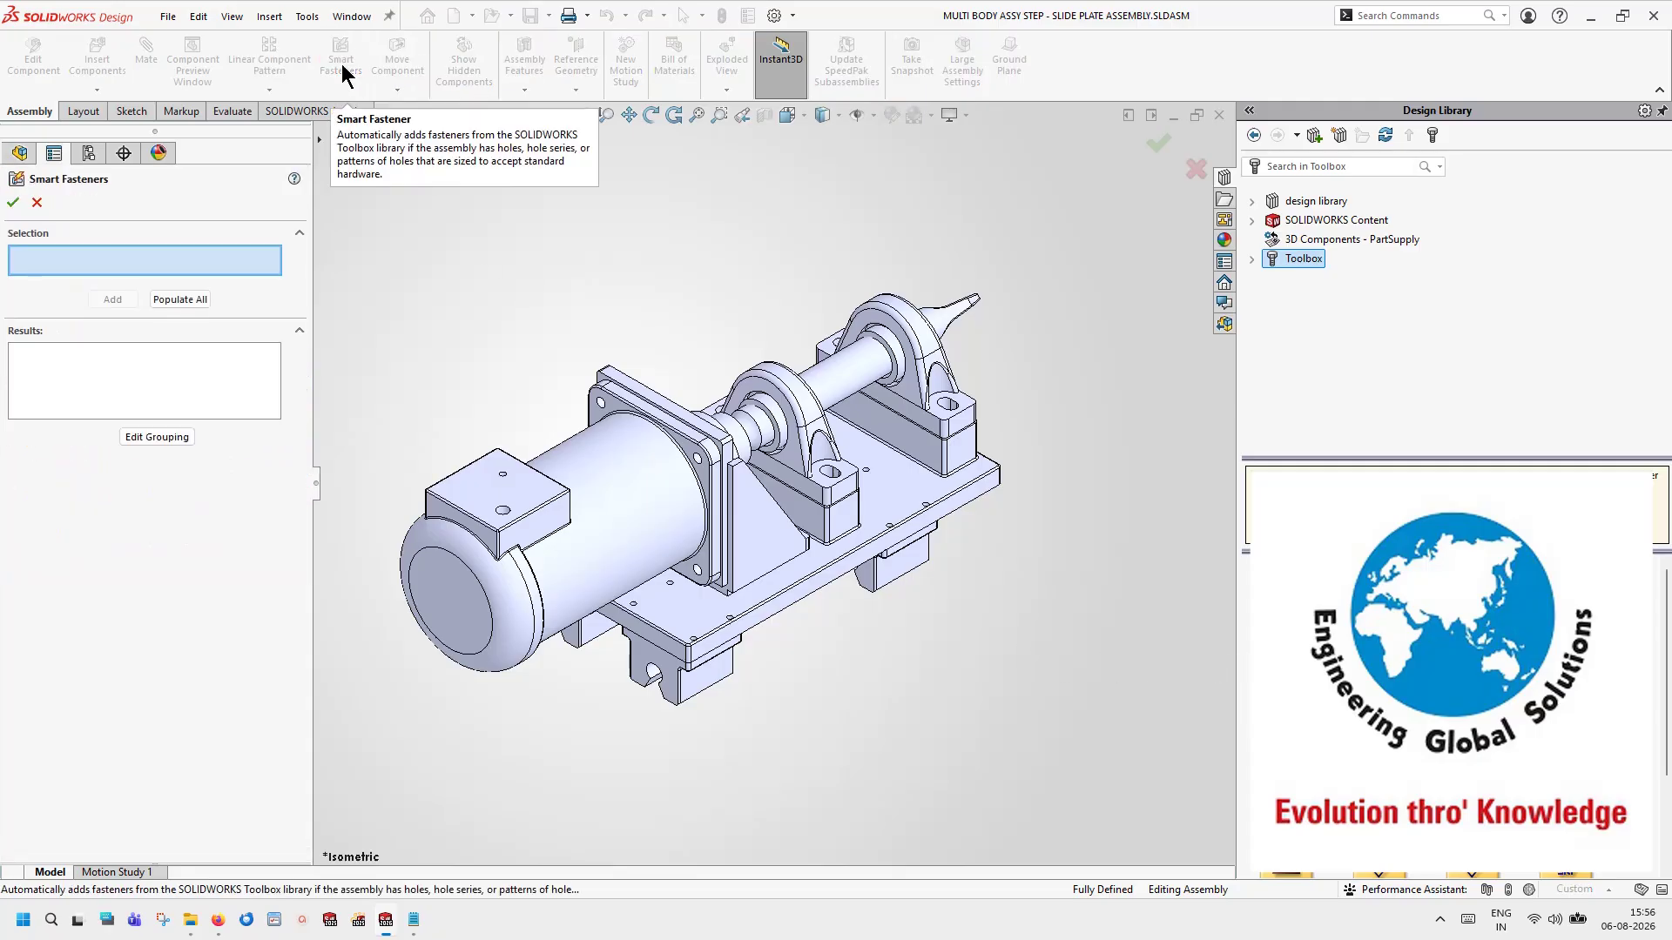
pyautogui.scroll(-3, 475, 366)
pyautogui.scroll(-3, 703, 484)
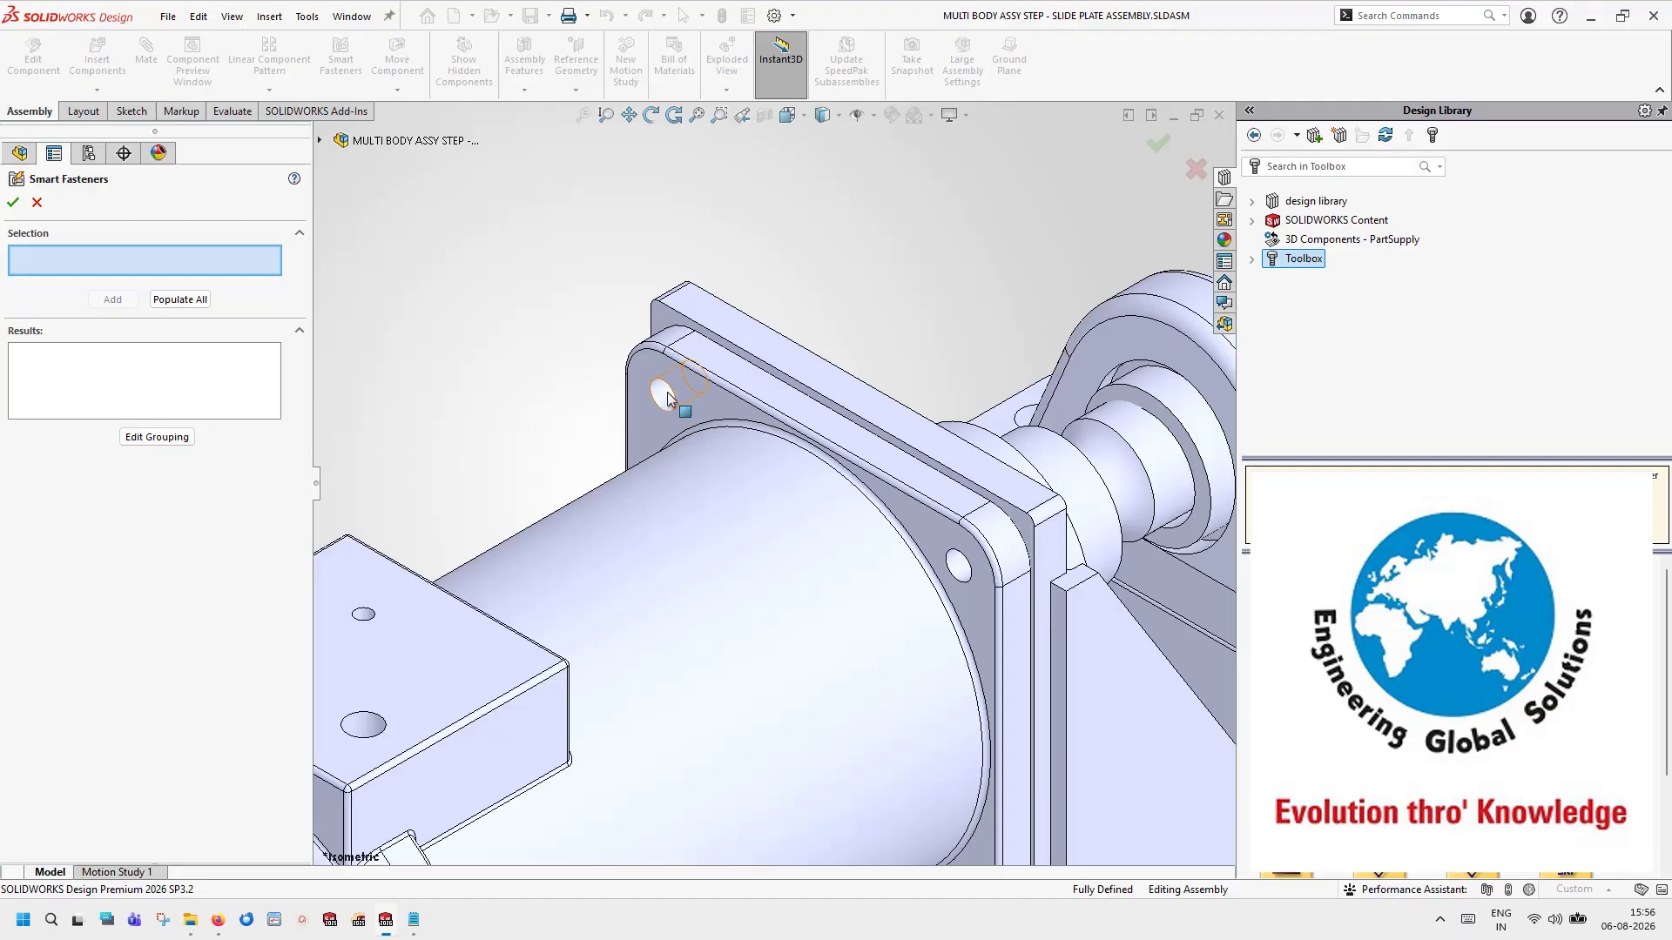
pyautogui.click(667, 394)
pyautogui.click(129, 299)
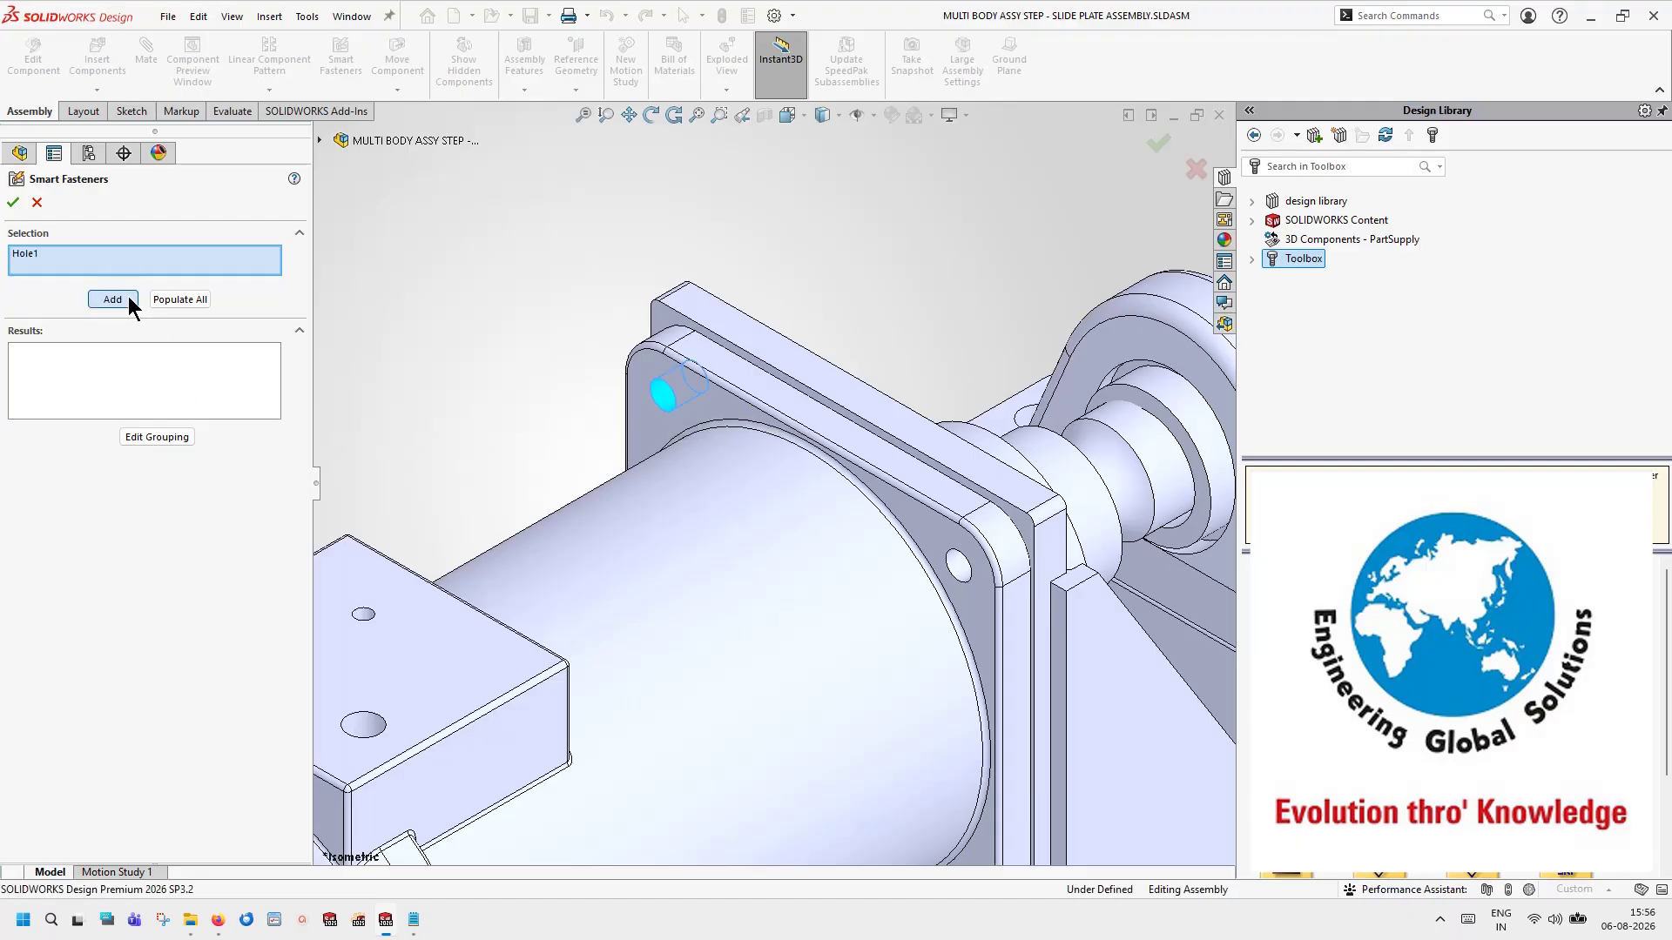
# Step: Add a Regular Flat Washer - ANSI B18.22M to the top stack of the motor flange's socket head cap screws
pyautogui.scroll(5, 766, 488)
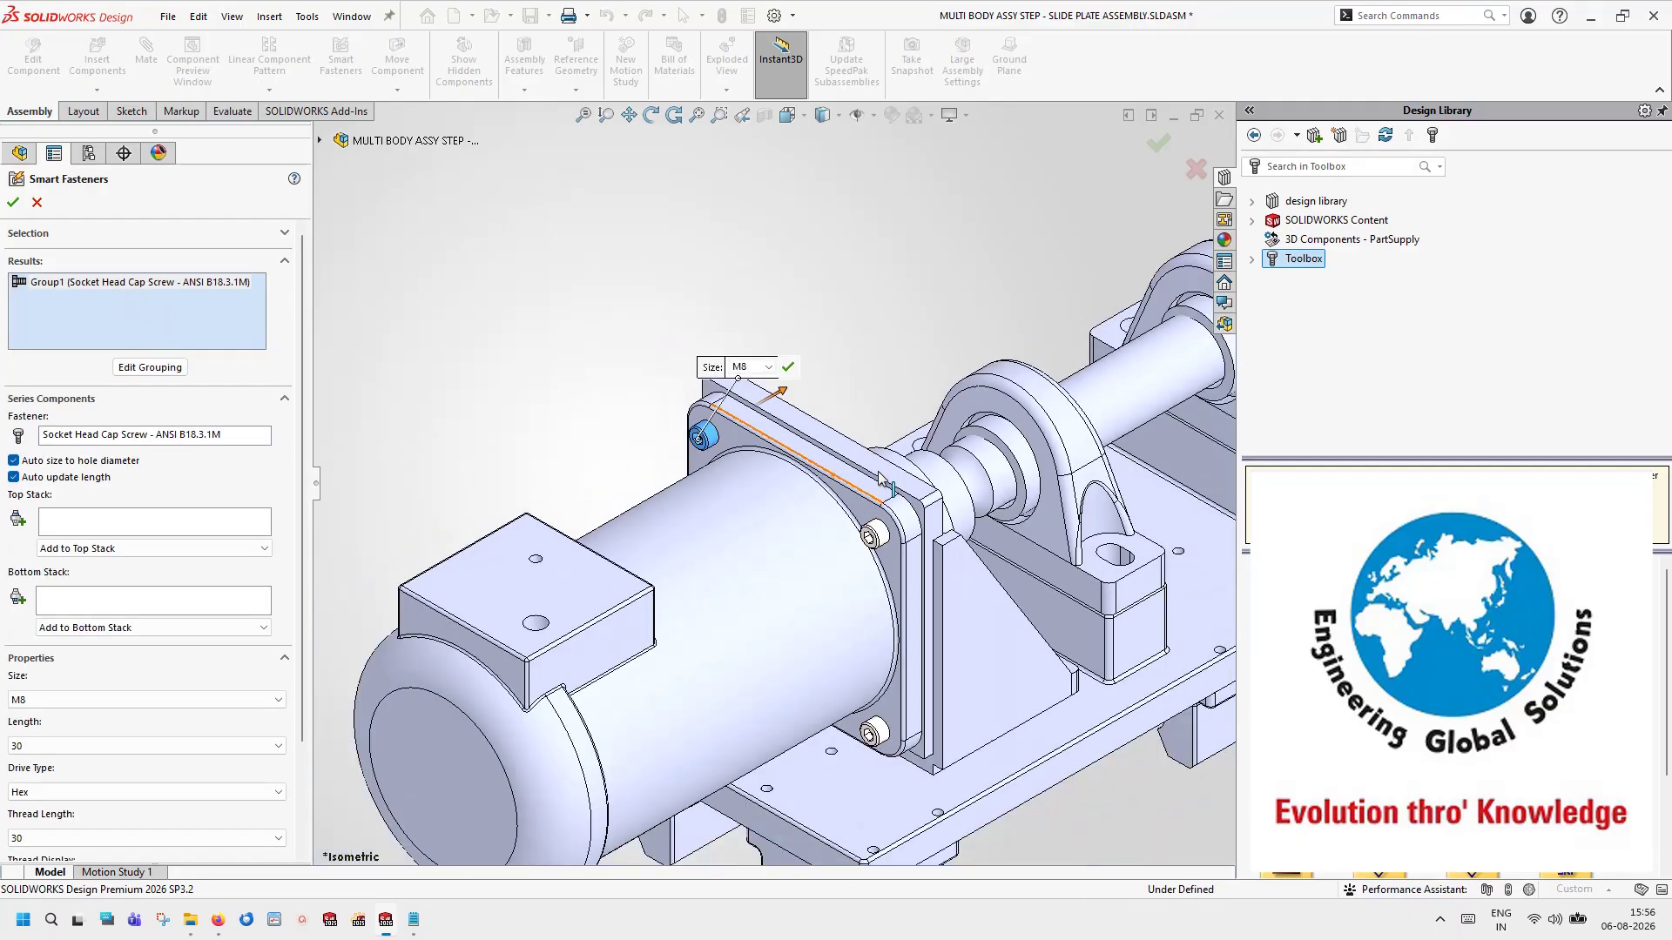
pyautogui.moveTo(766, 488); pyautogui.dragTo(766, 556, button='middle')
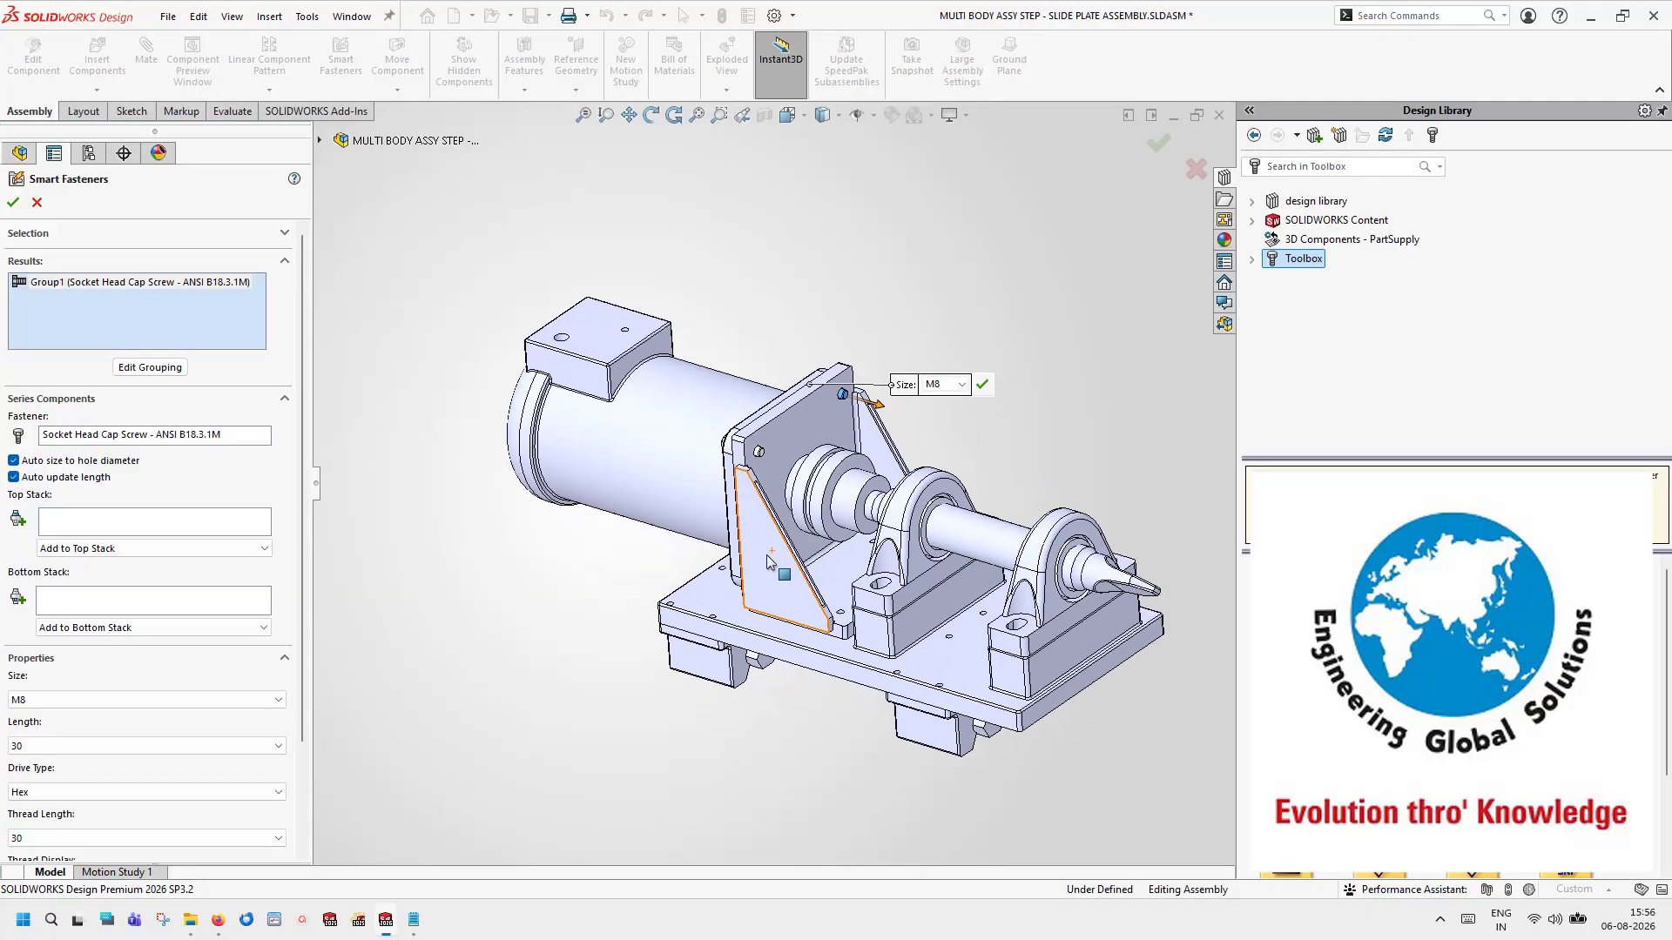
pyautogui.click(118, 548)
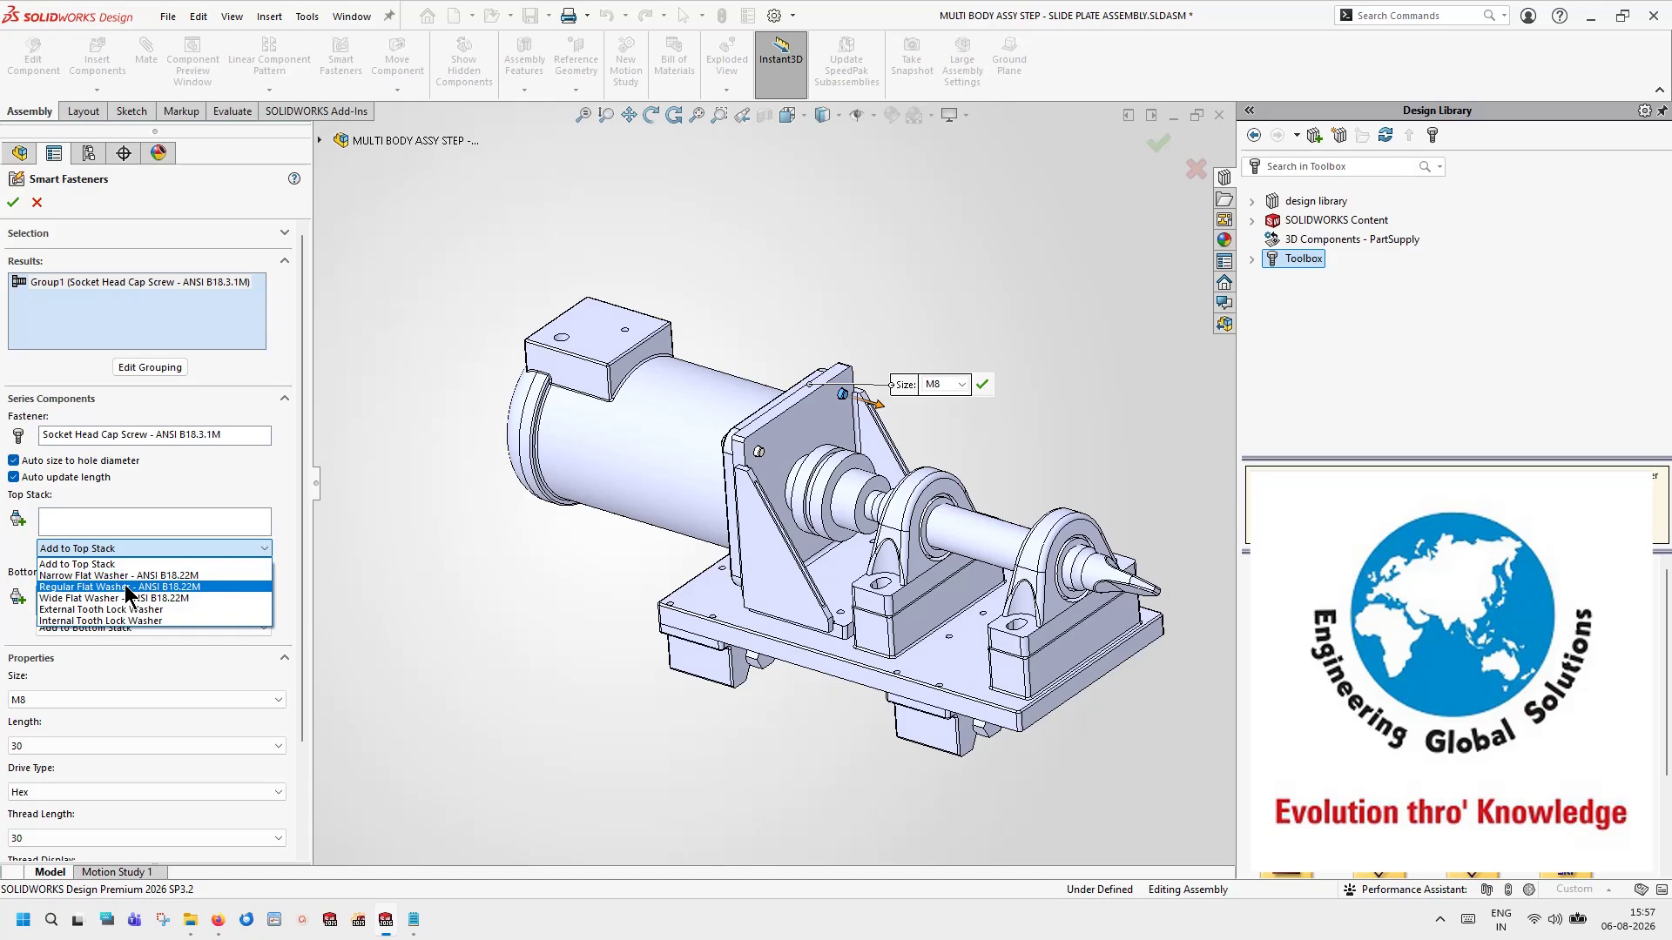
pyautogui.click(125, 588)
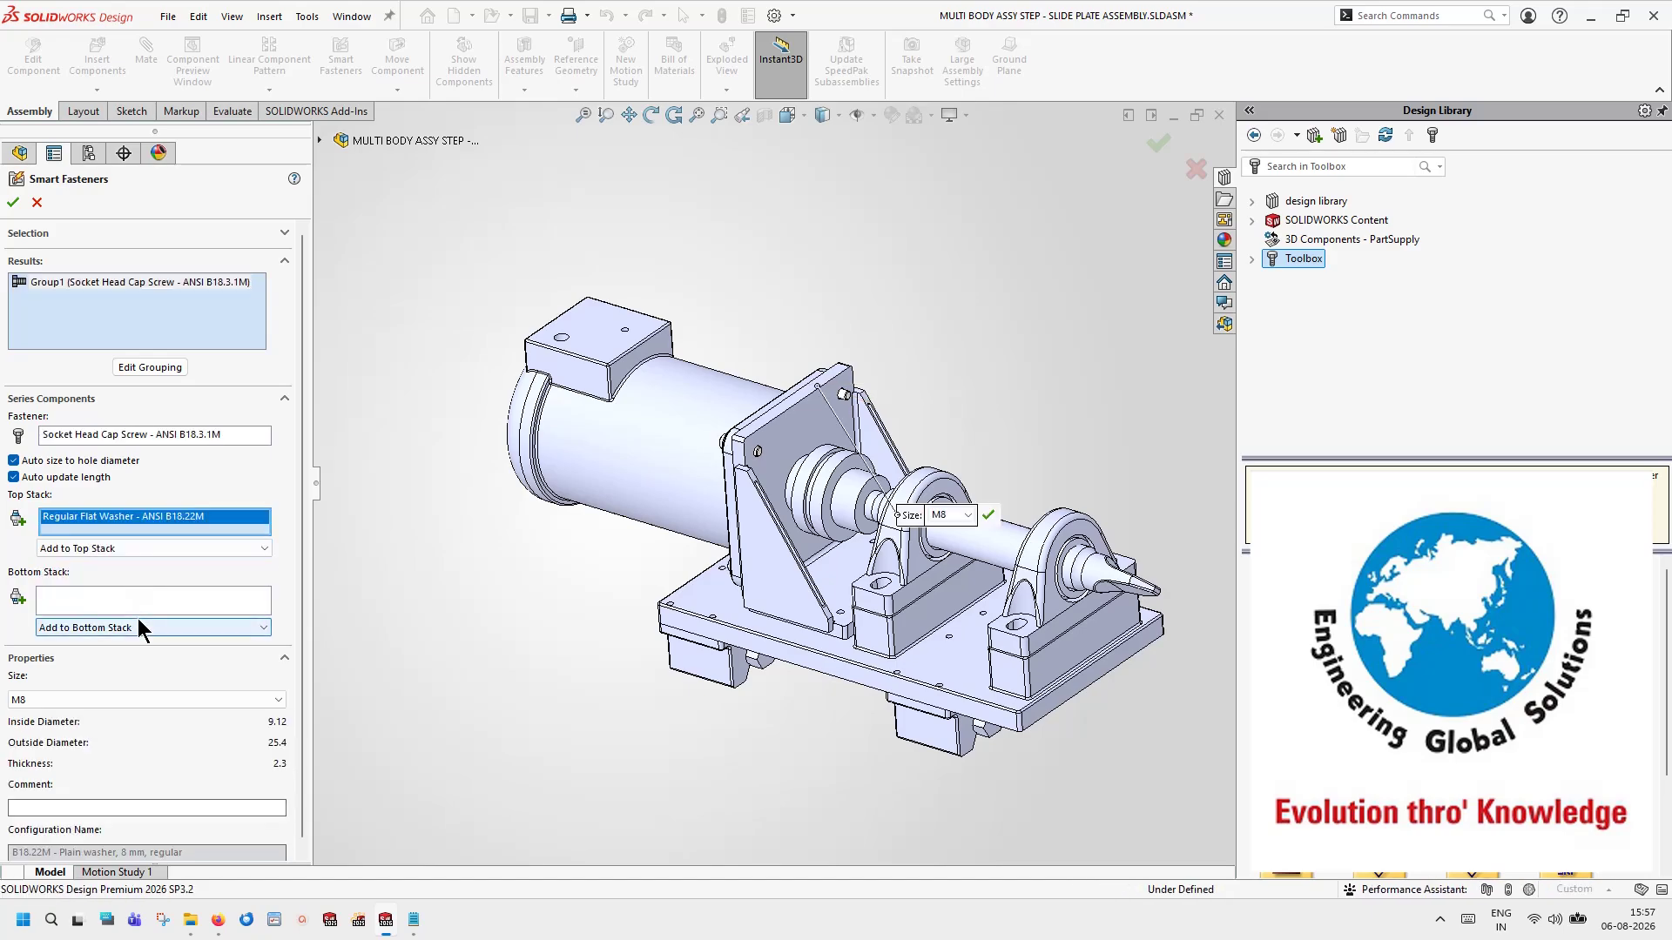
# Step: Add two Hex Nut Style 1 - ANSI B18.2.4.1M to the screws' bottom stack and accept the smart fasteners
pyautogui.click(141, 627)
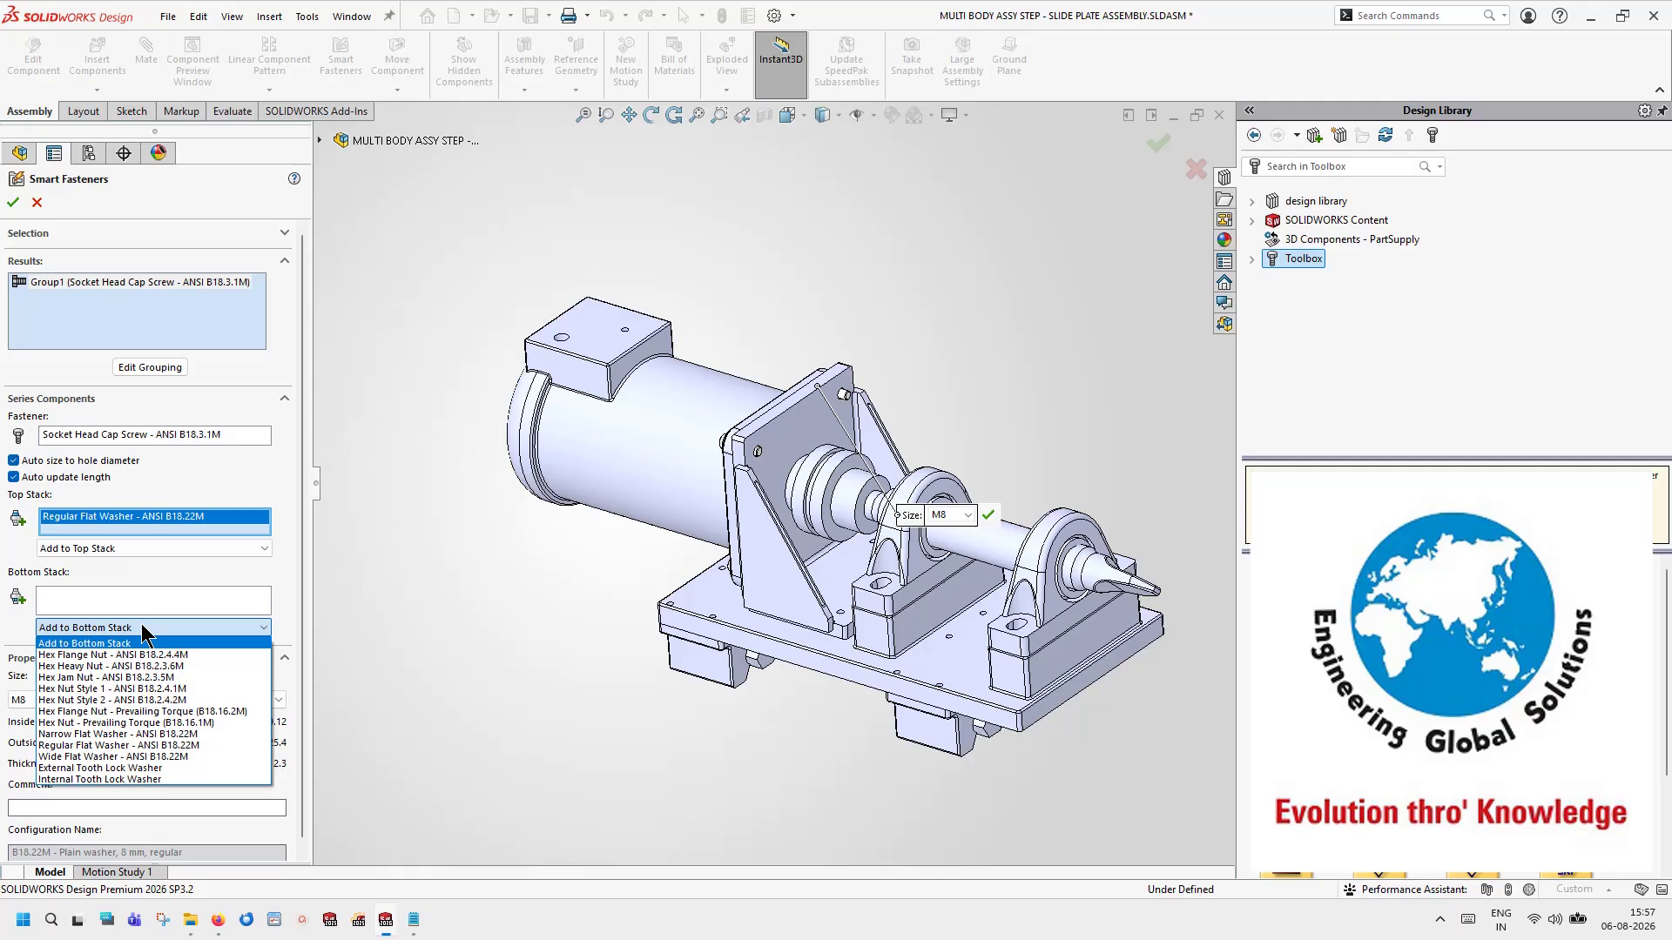
pyautogui.click(139, 688)
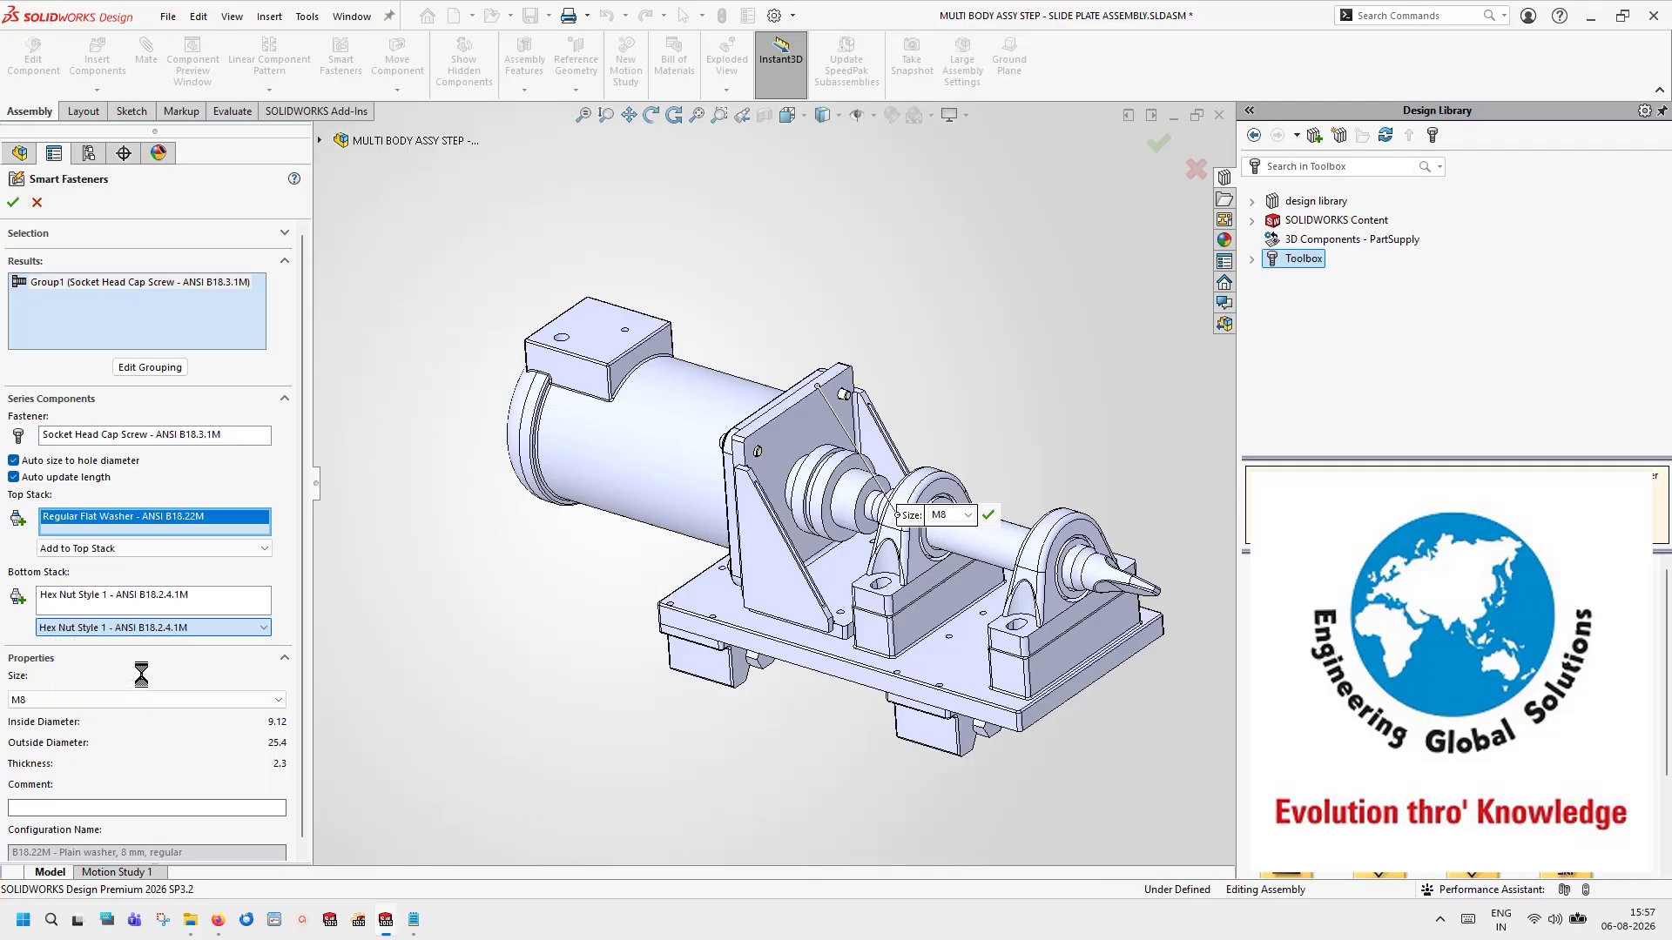
pyautogui.click(160, 626)
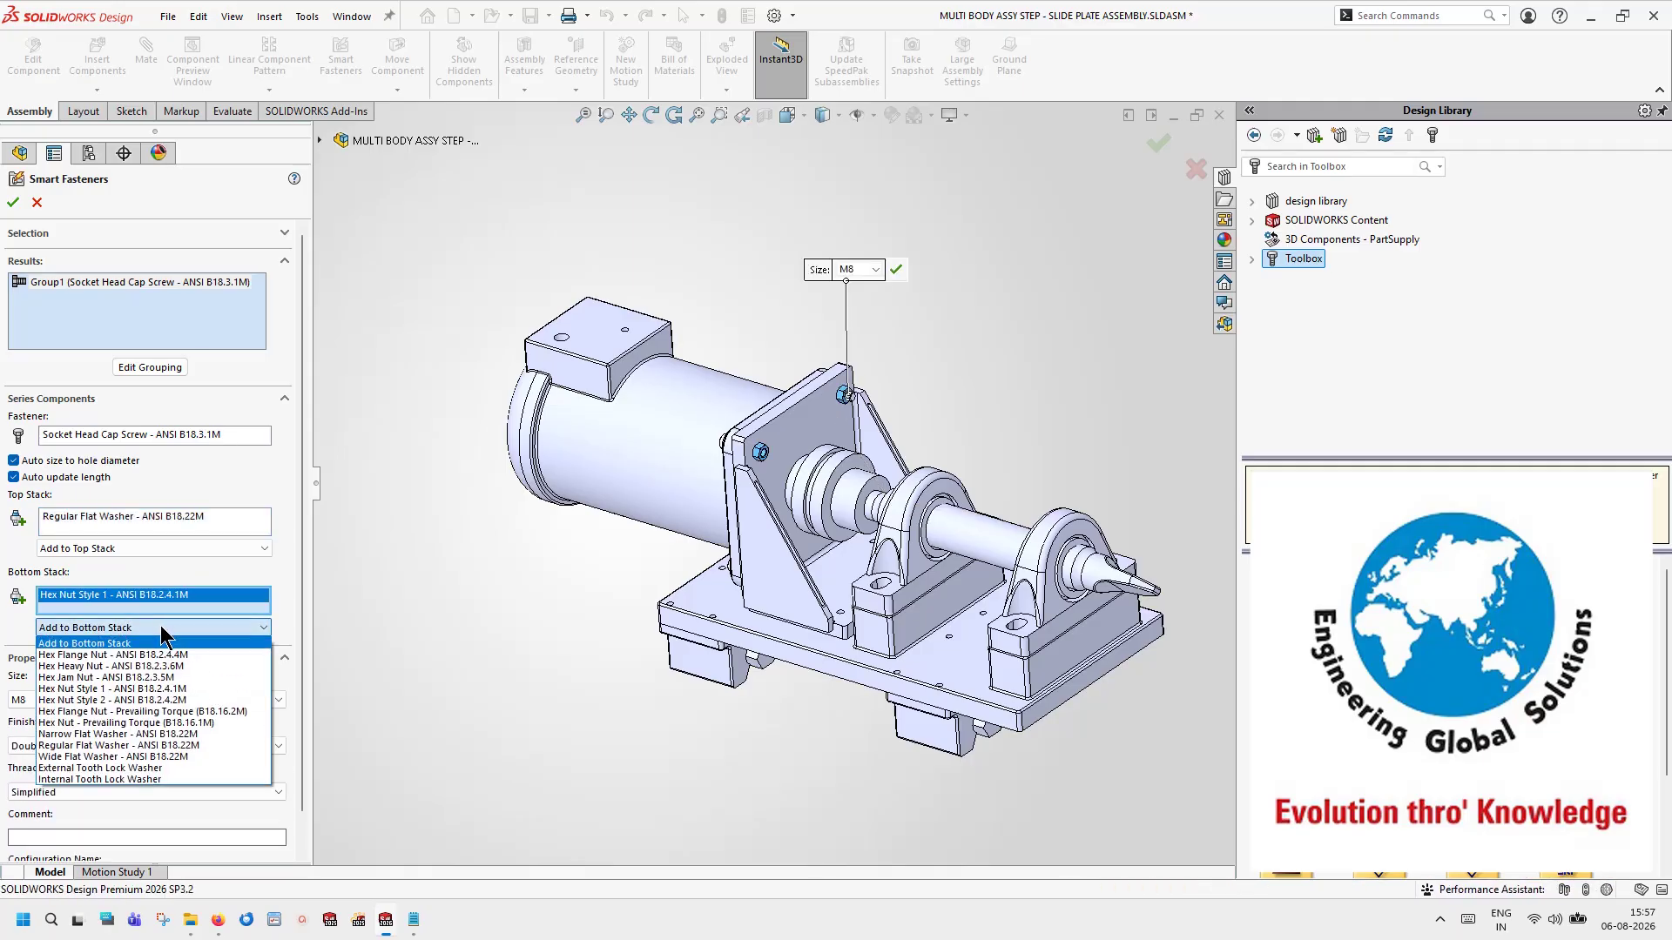
pyautogui.click(138, 689)
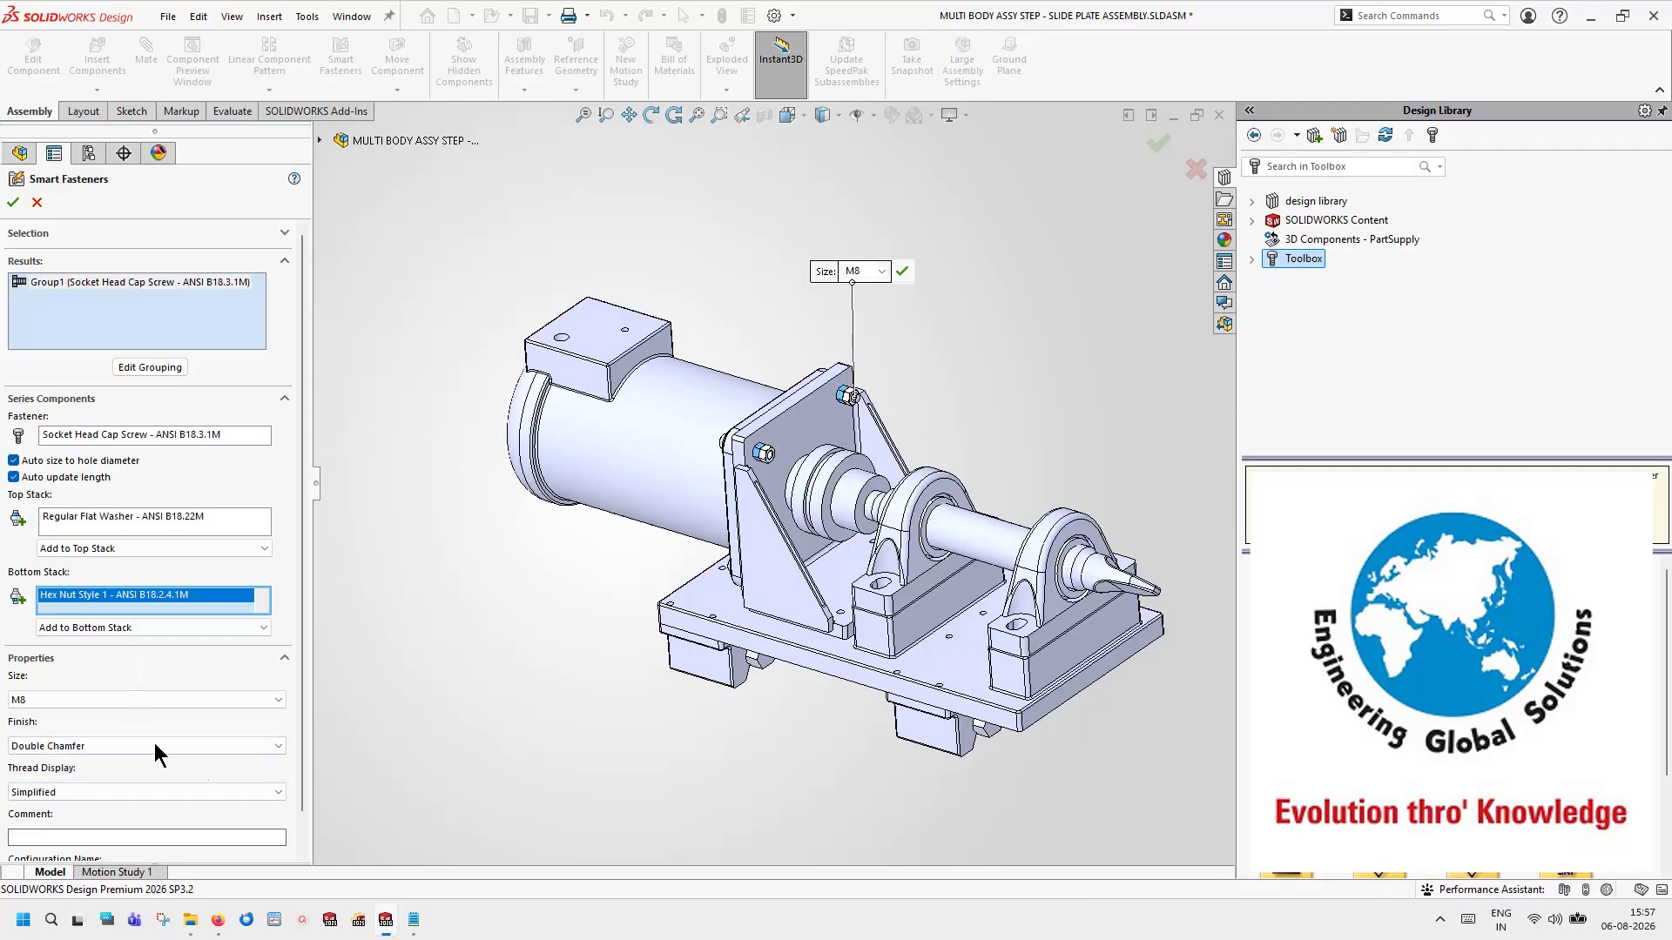
pyautogui.click(130, 507)
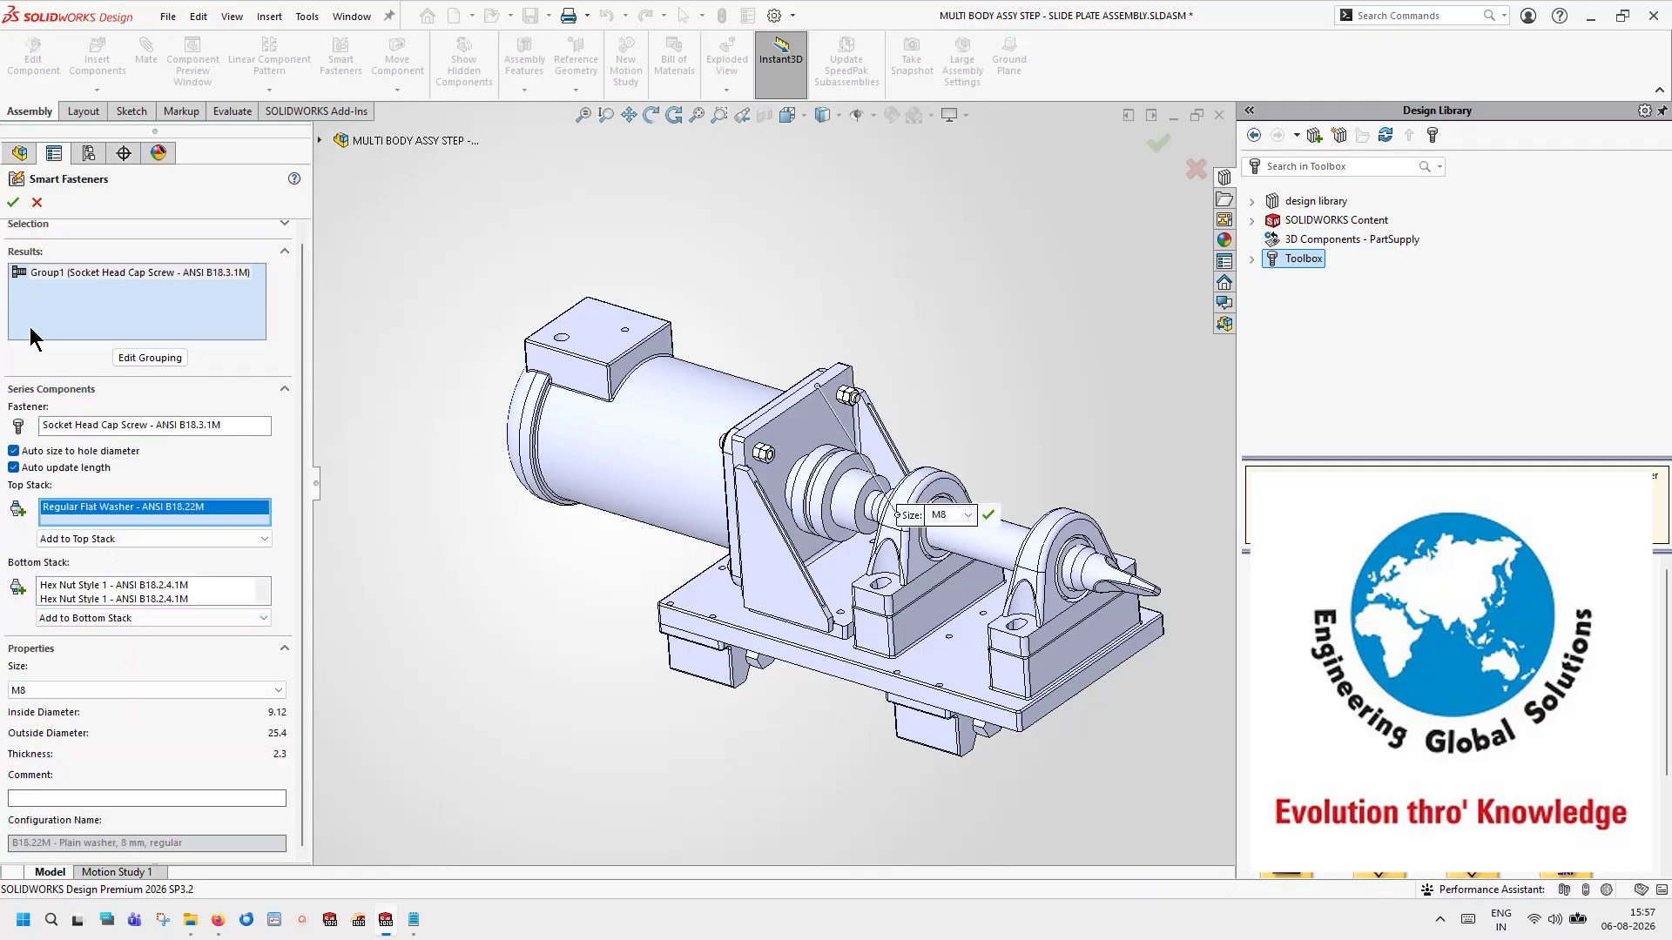
pyautogui.click(13, 203)
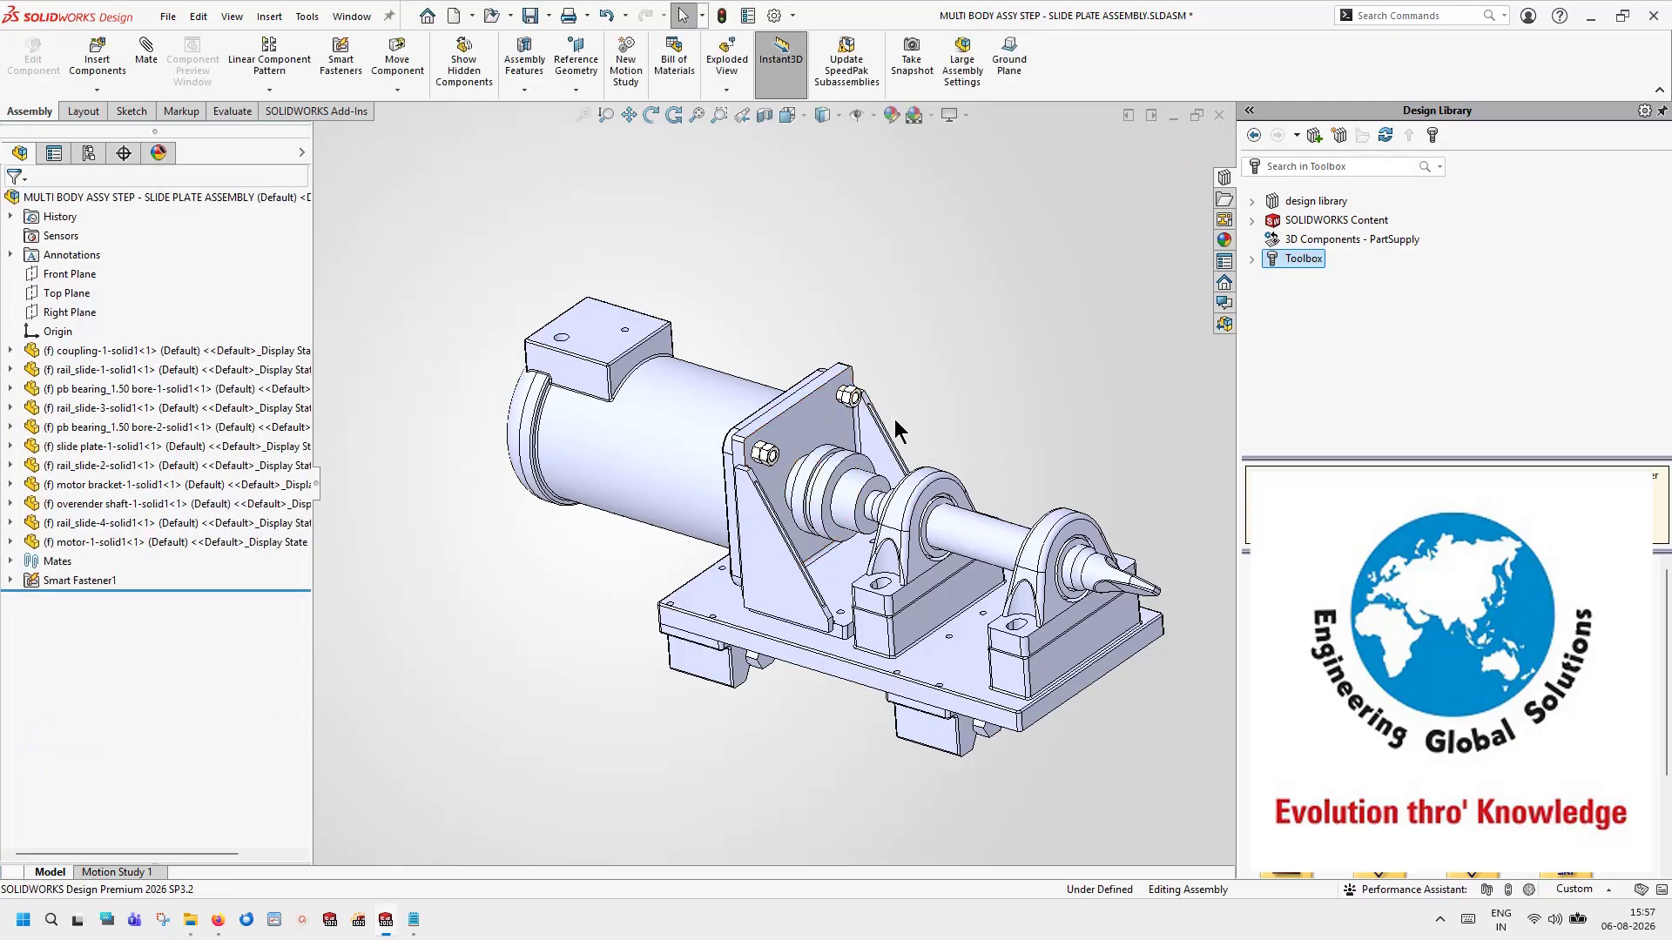
# Step: Examine the inserted screws, washers and nuts on the motor bracket and the components listed under Smart Fastener1
pyautogui.scroll(-1, 895, 421)
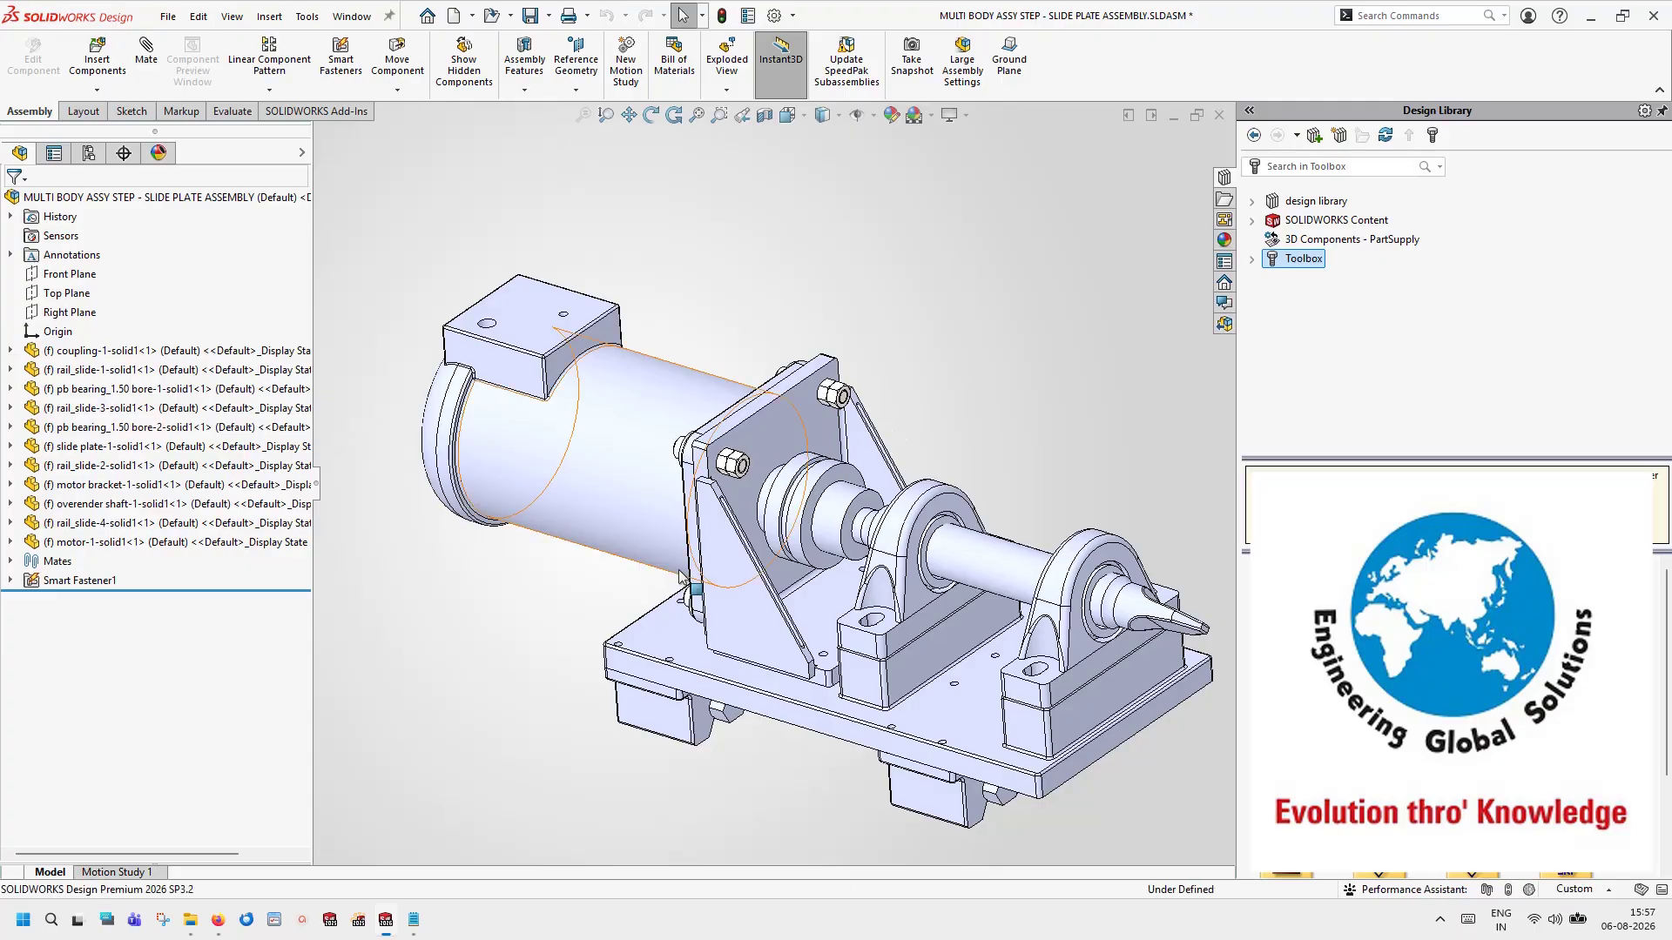
pyautogui.hotkey('ctrl', '1')
pyautogui.moveTo(816, 476); pyautogui.dragTo(668, 573, button='middle')
pyautogui.press('f')
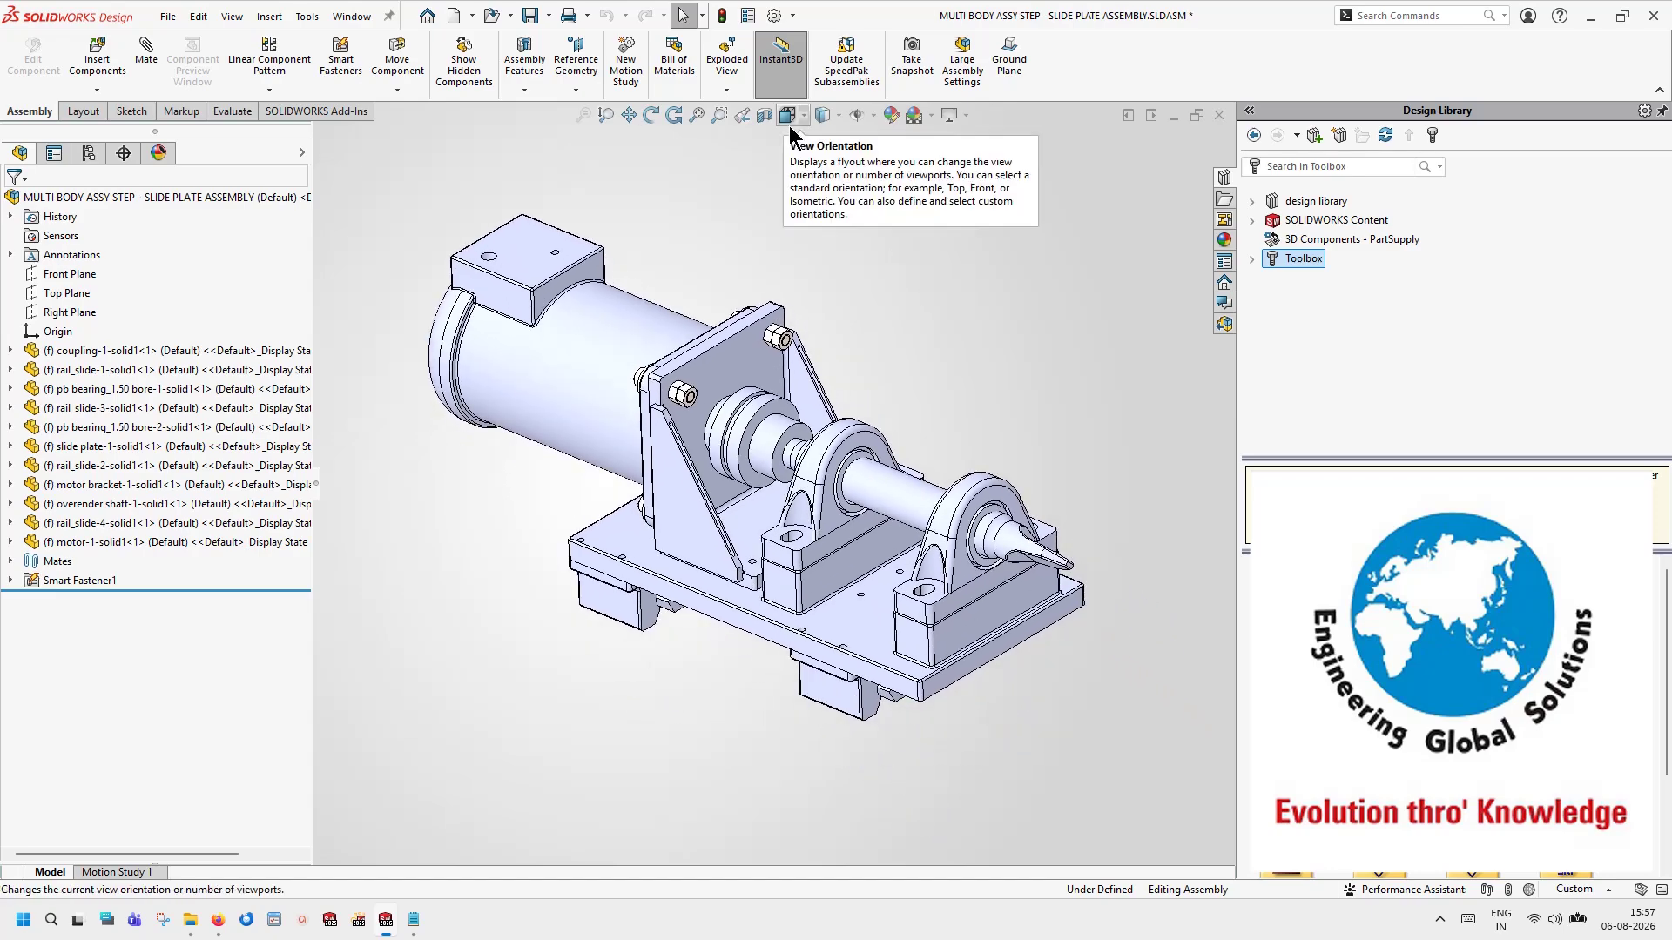
pyautogui.click(12, 581)
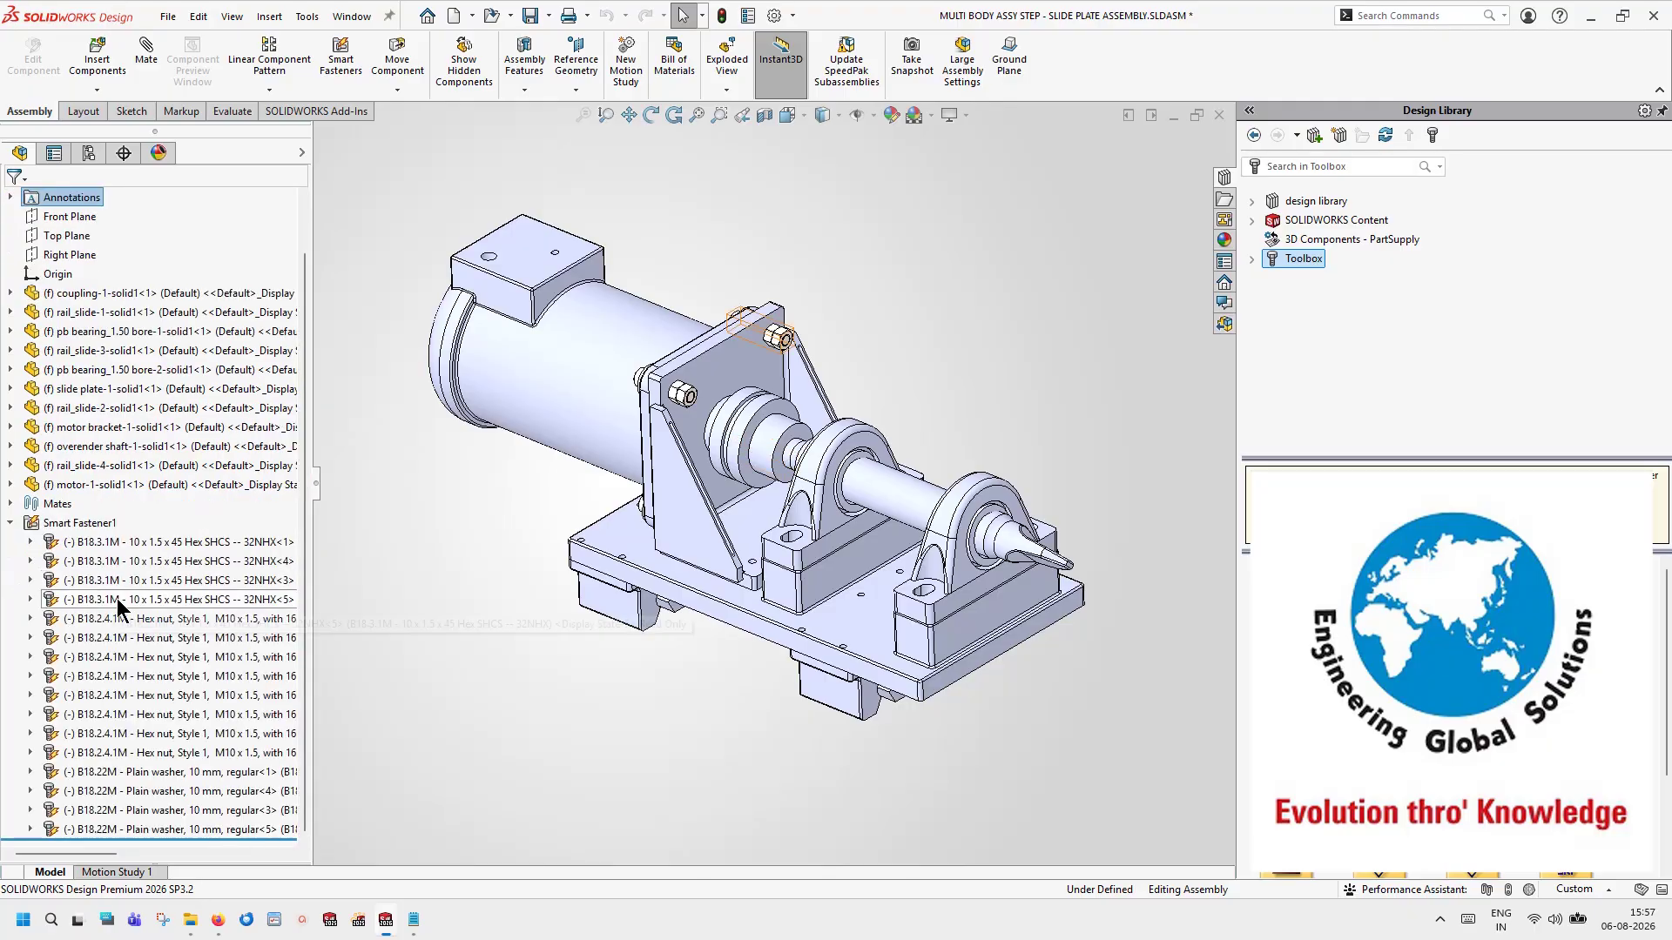
pyautogui.click(10, 523)
# Step: Insert a Parts only bill of materials using the bom-standard template and place it beside the assembly model
pyautogui.press('z')
pyautogui.press('z')
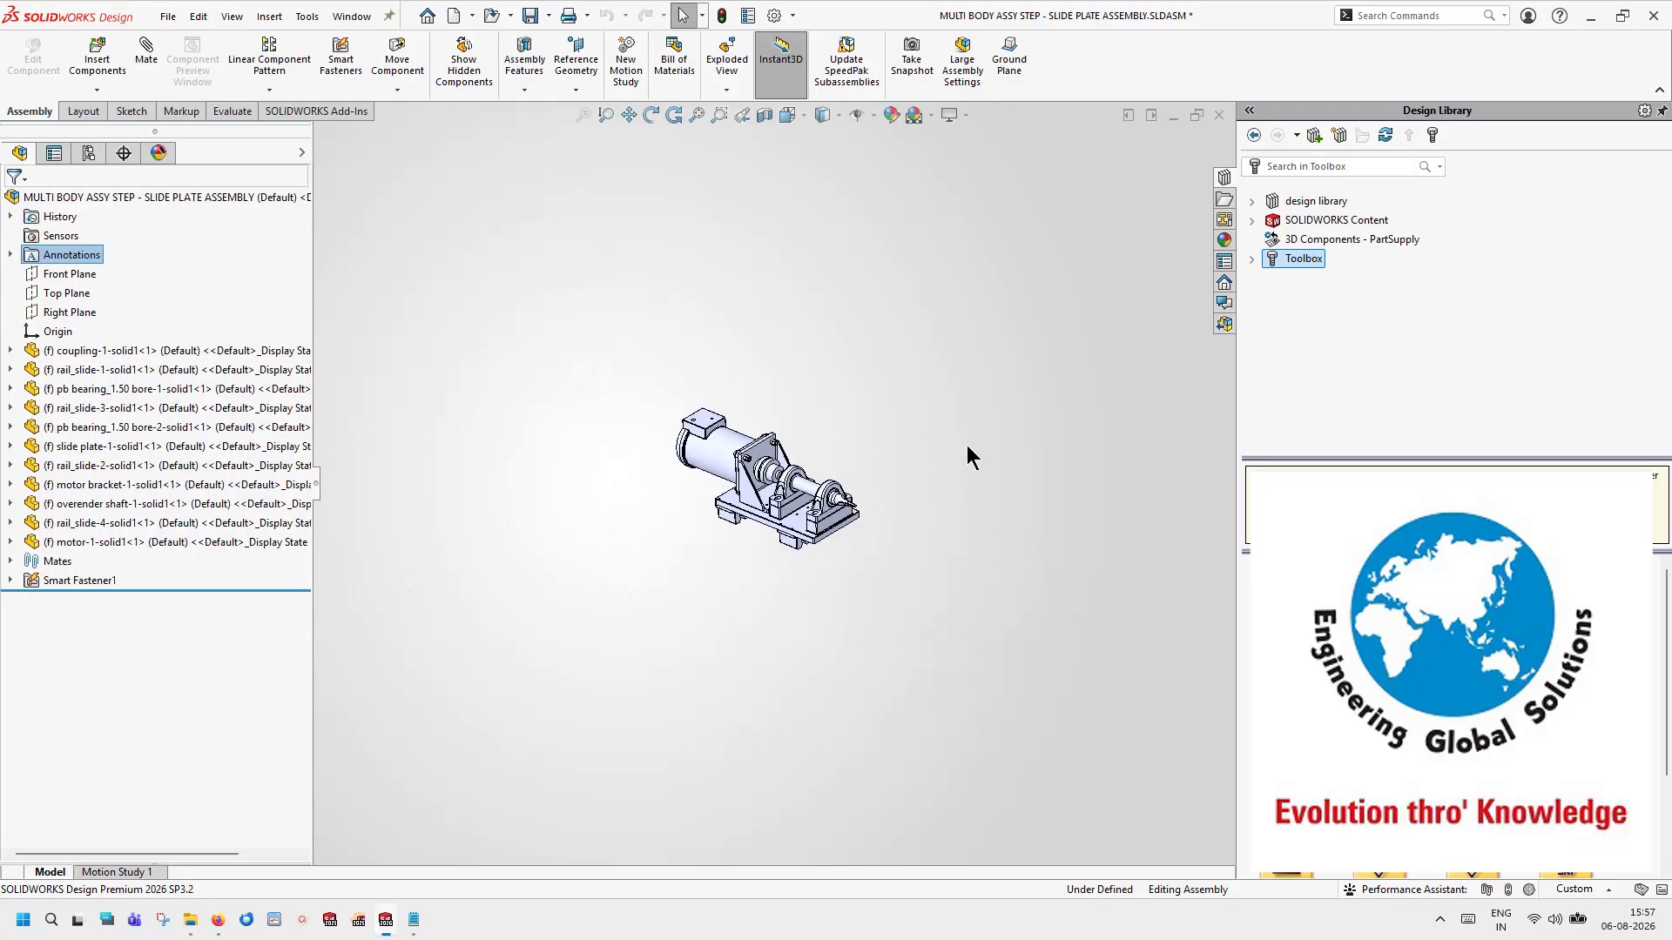
pyautogui.keyDown('ctrl'); pyautogui.moveTo(1144, 489); pyautogui.dragTo(858, 401, button='middle'); pyautogui.keyUp('ctrl')
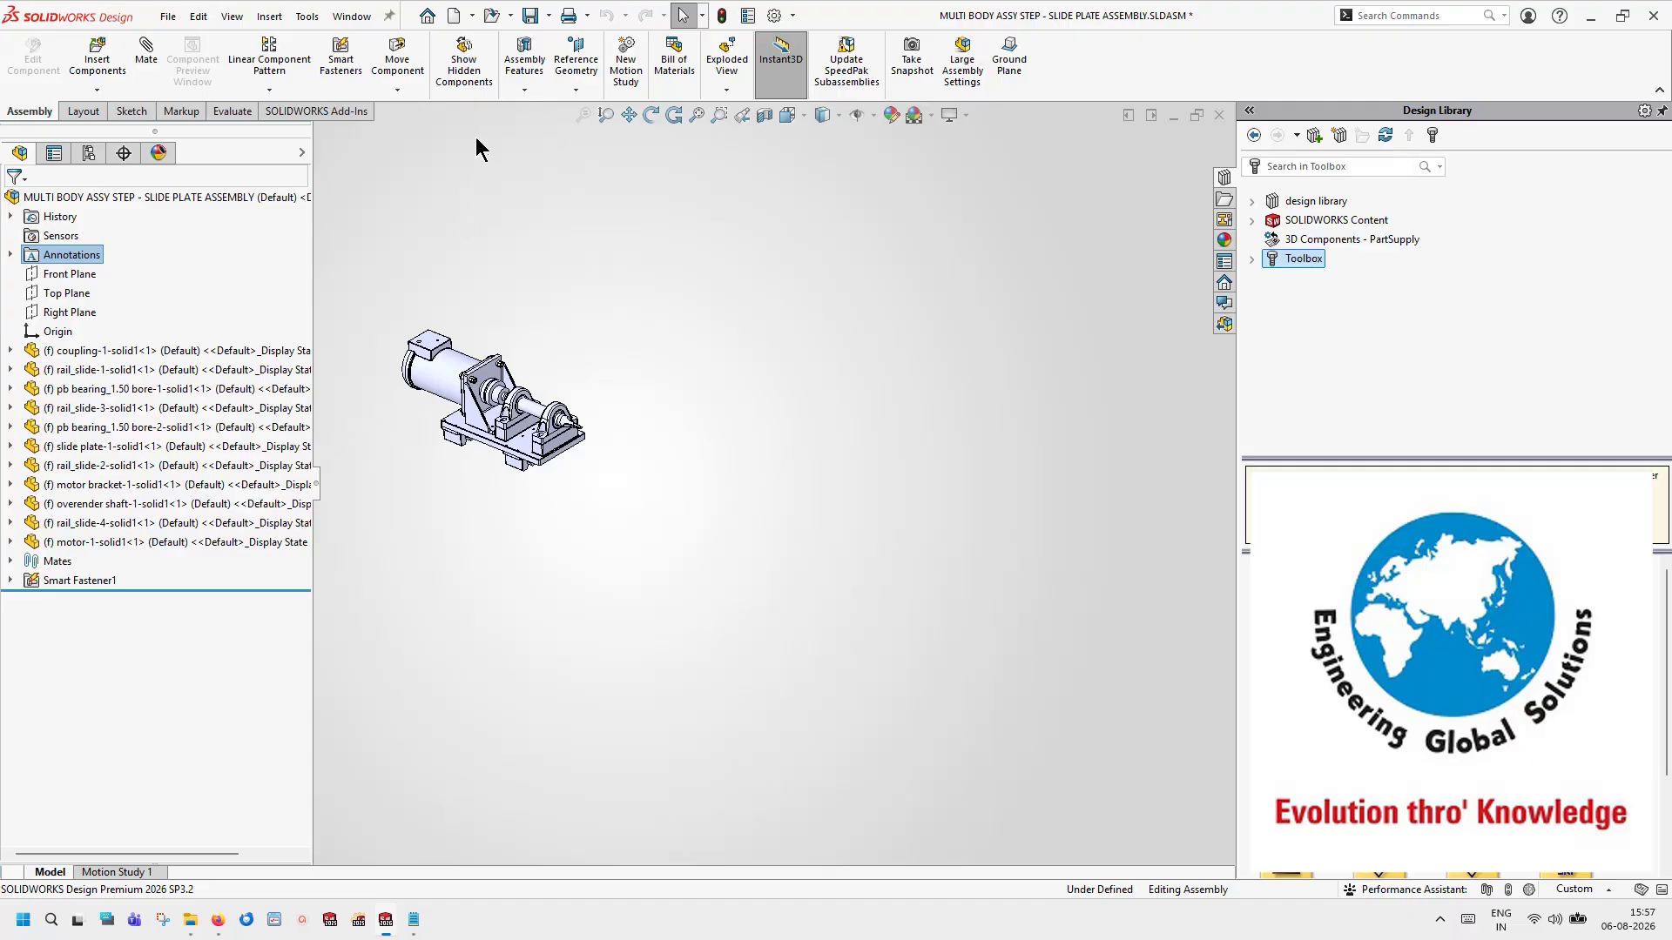
pyautogui.click(671, 68)
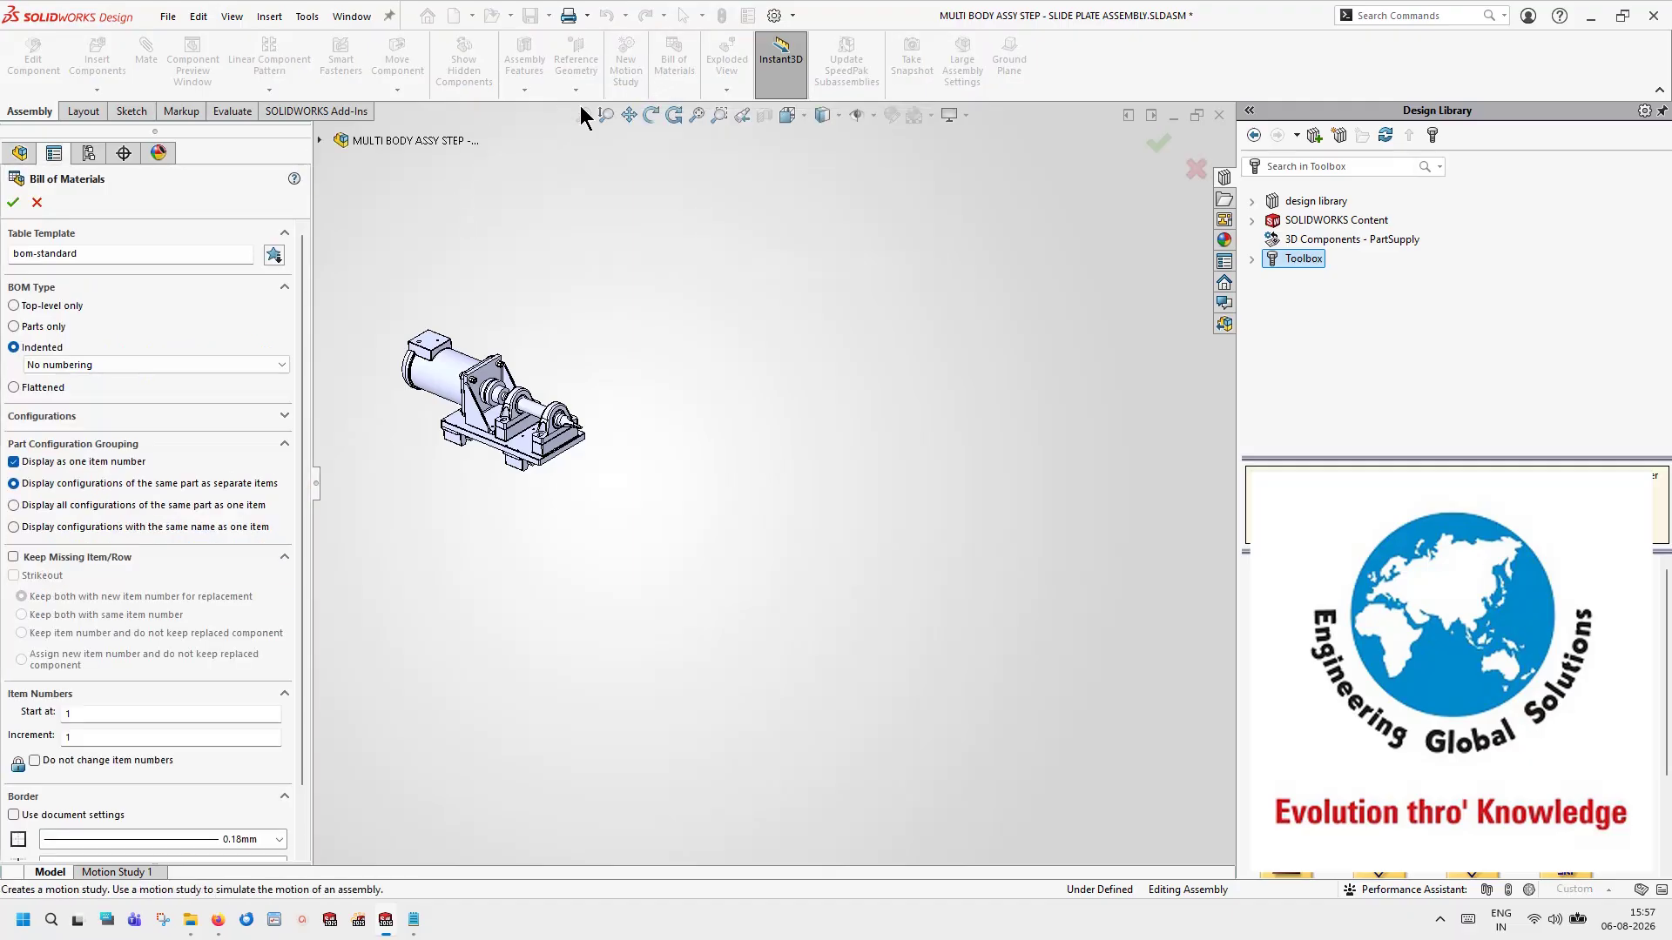
pyautogui.click(35, 327)
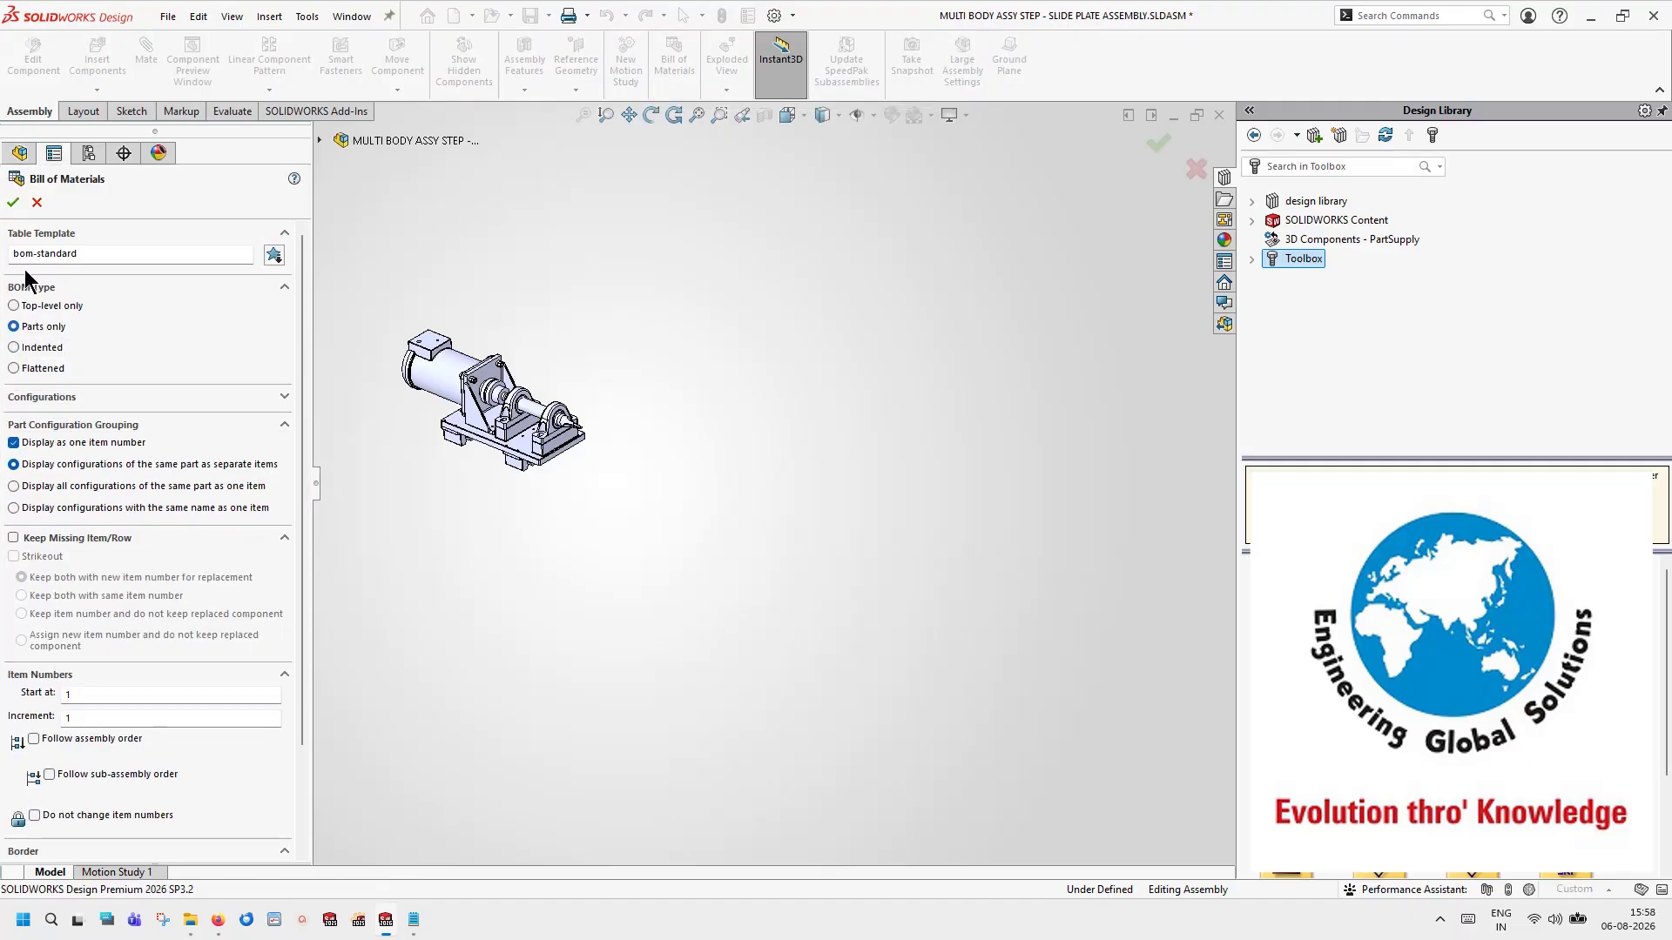
pyautogui.click(13, 202)
pyautogui.click(818, 478)
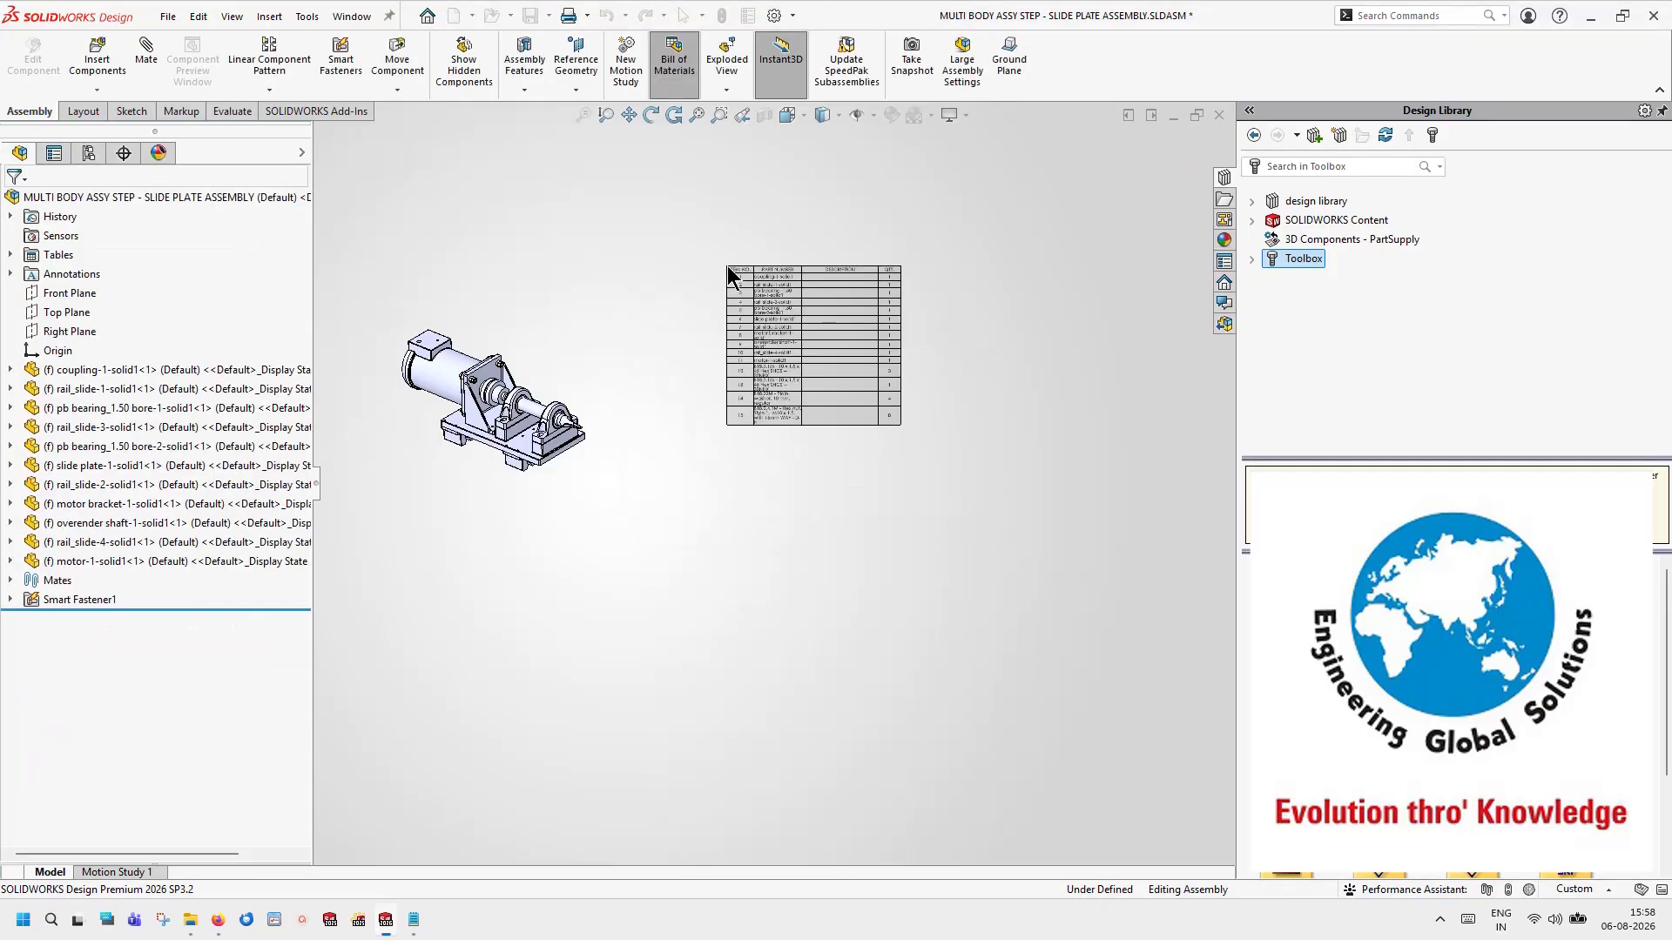
pyautogui.click(728, 264)
# Step: Examine the bill of materials, expanding its assembly structure to check the component previews of the fastener rows
pyautogui.click(1662, 113)
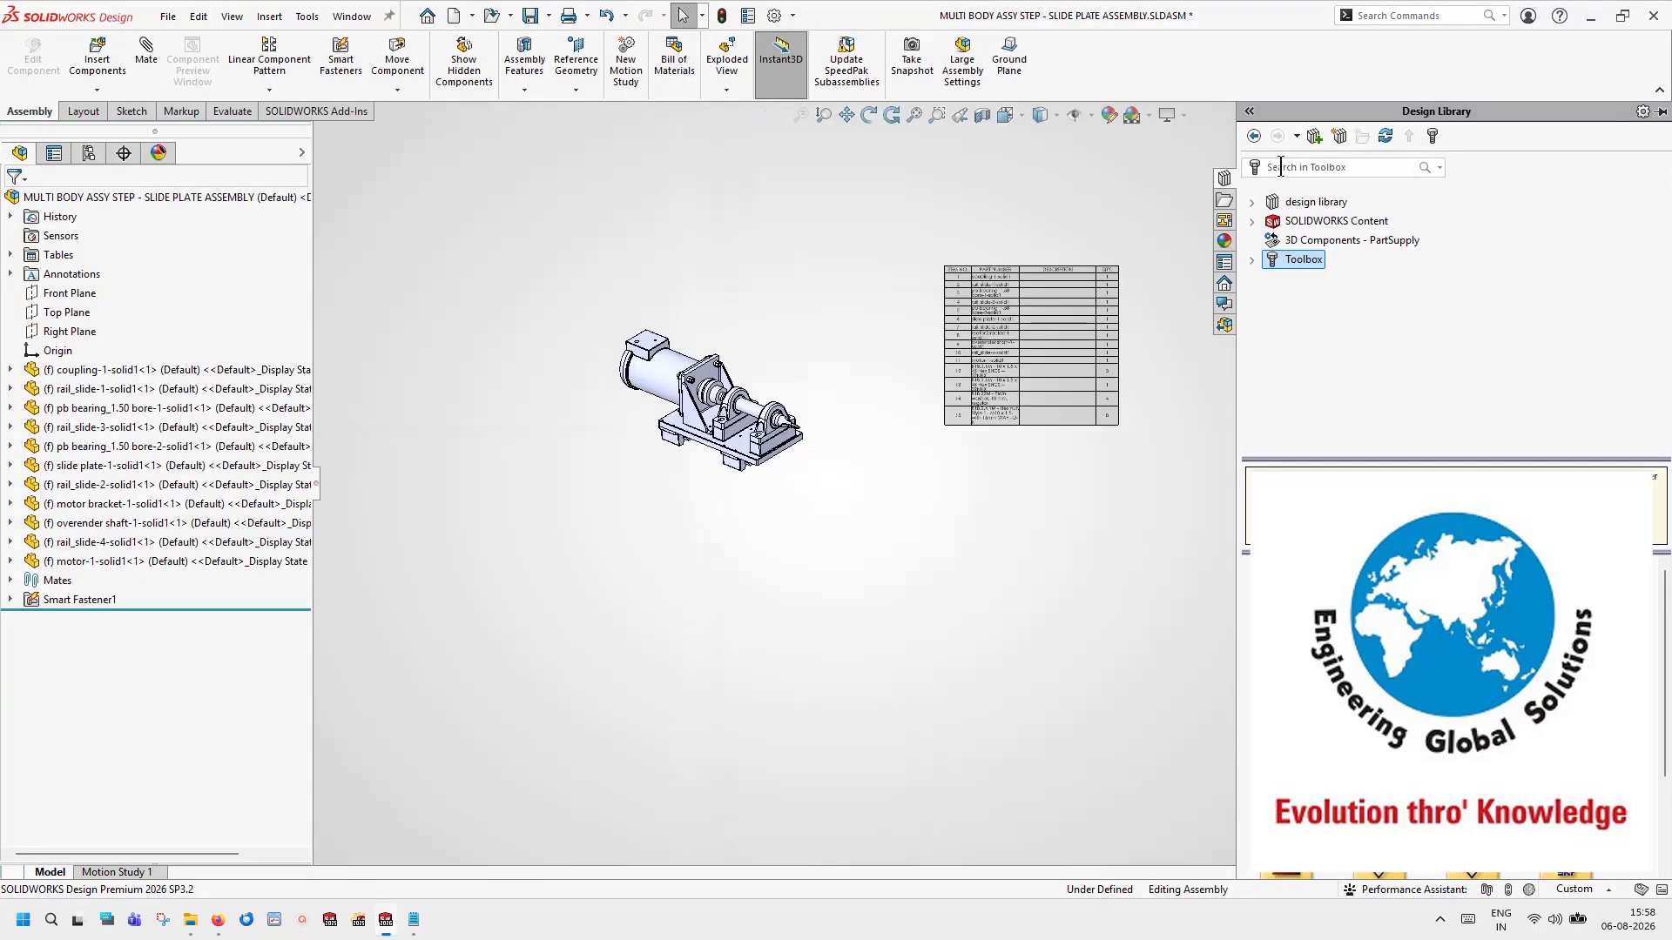
pyautogui.scroll(3, 1072, 261)
pyautogui.scroll(2, 978, 346)
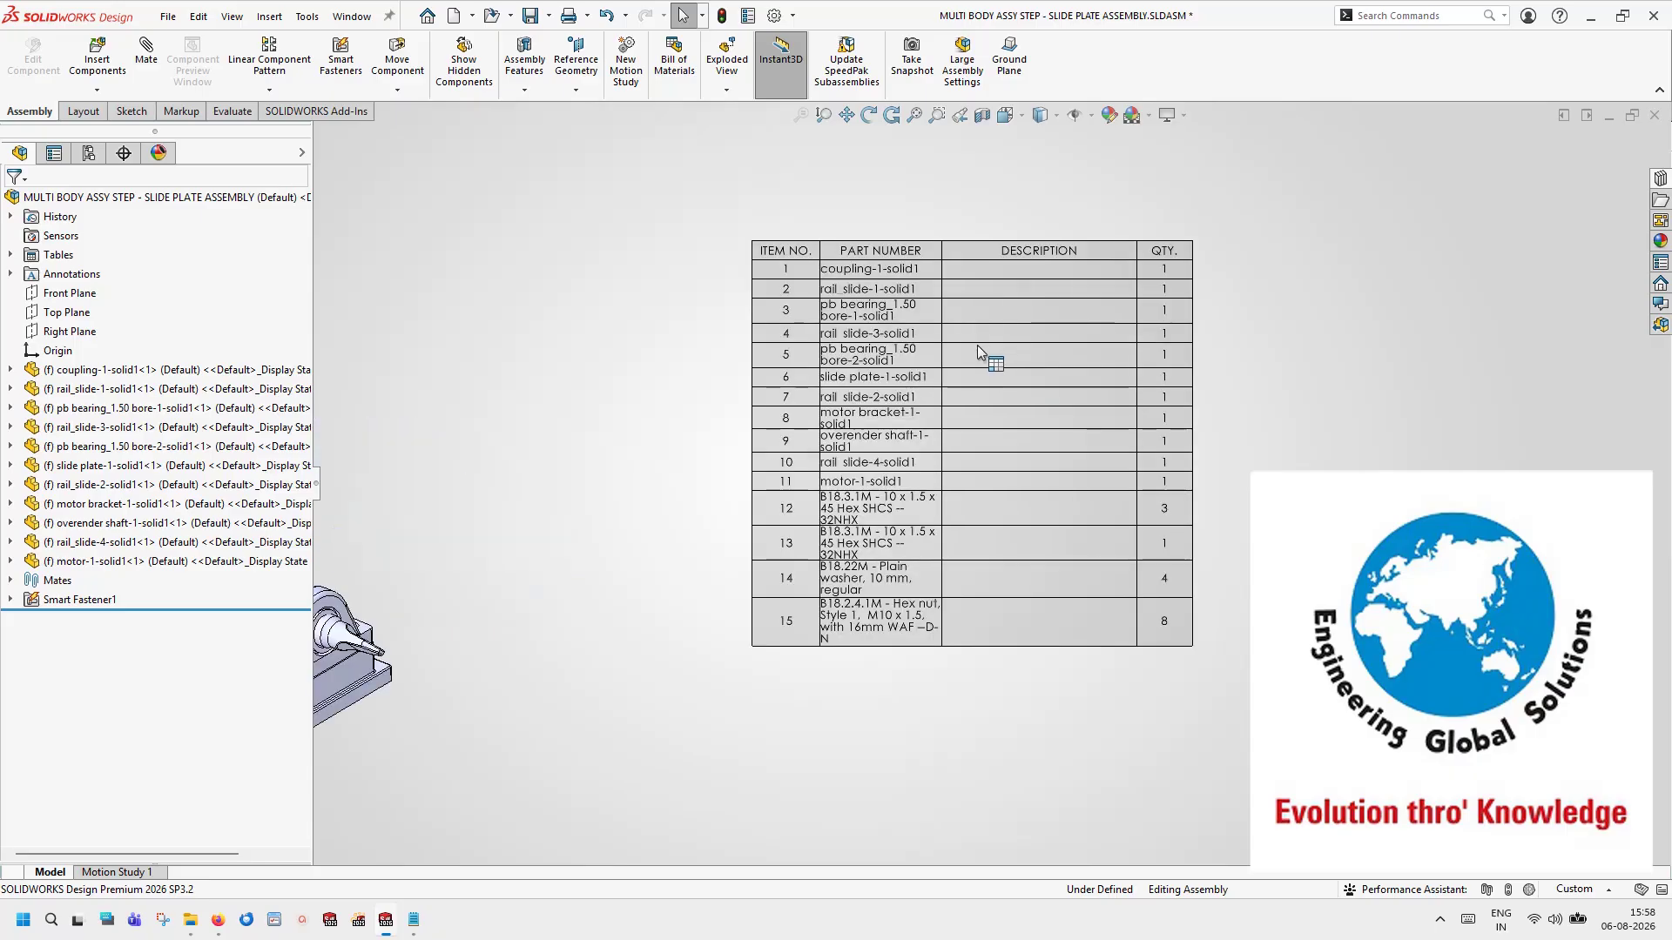
pyautogui.click(770, 234)
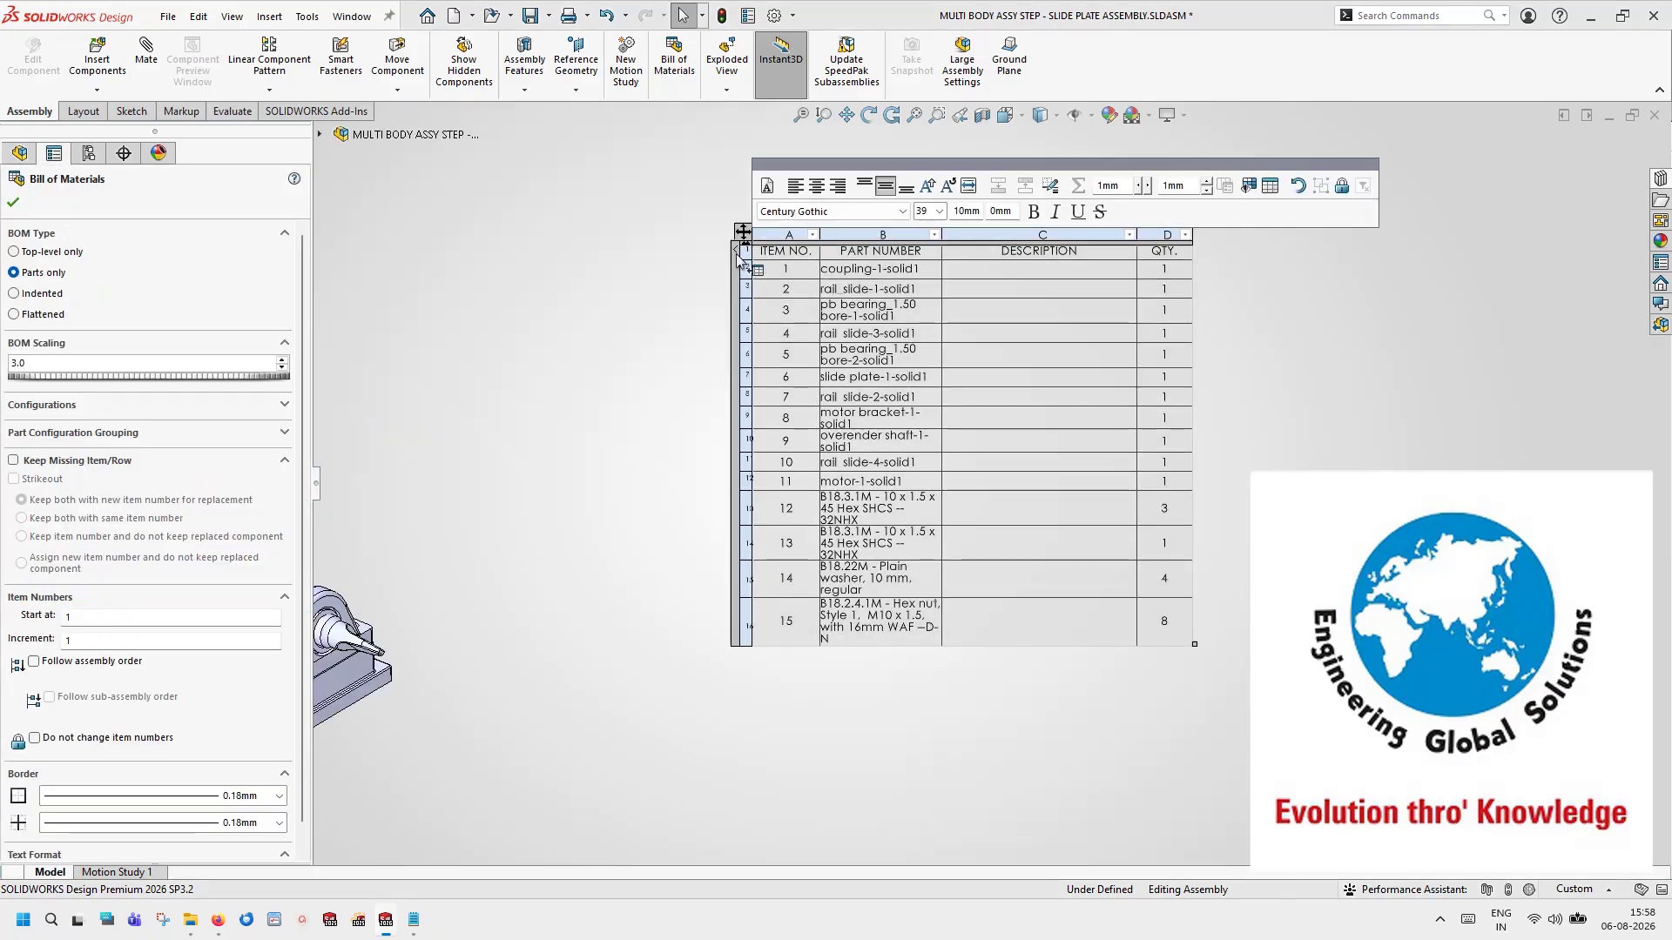
pyautogui.click(737, 253)
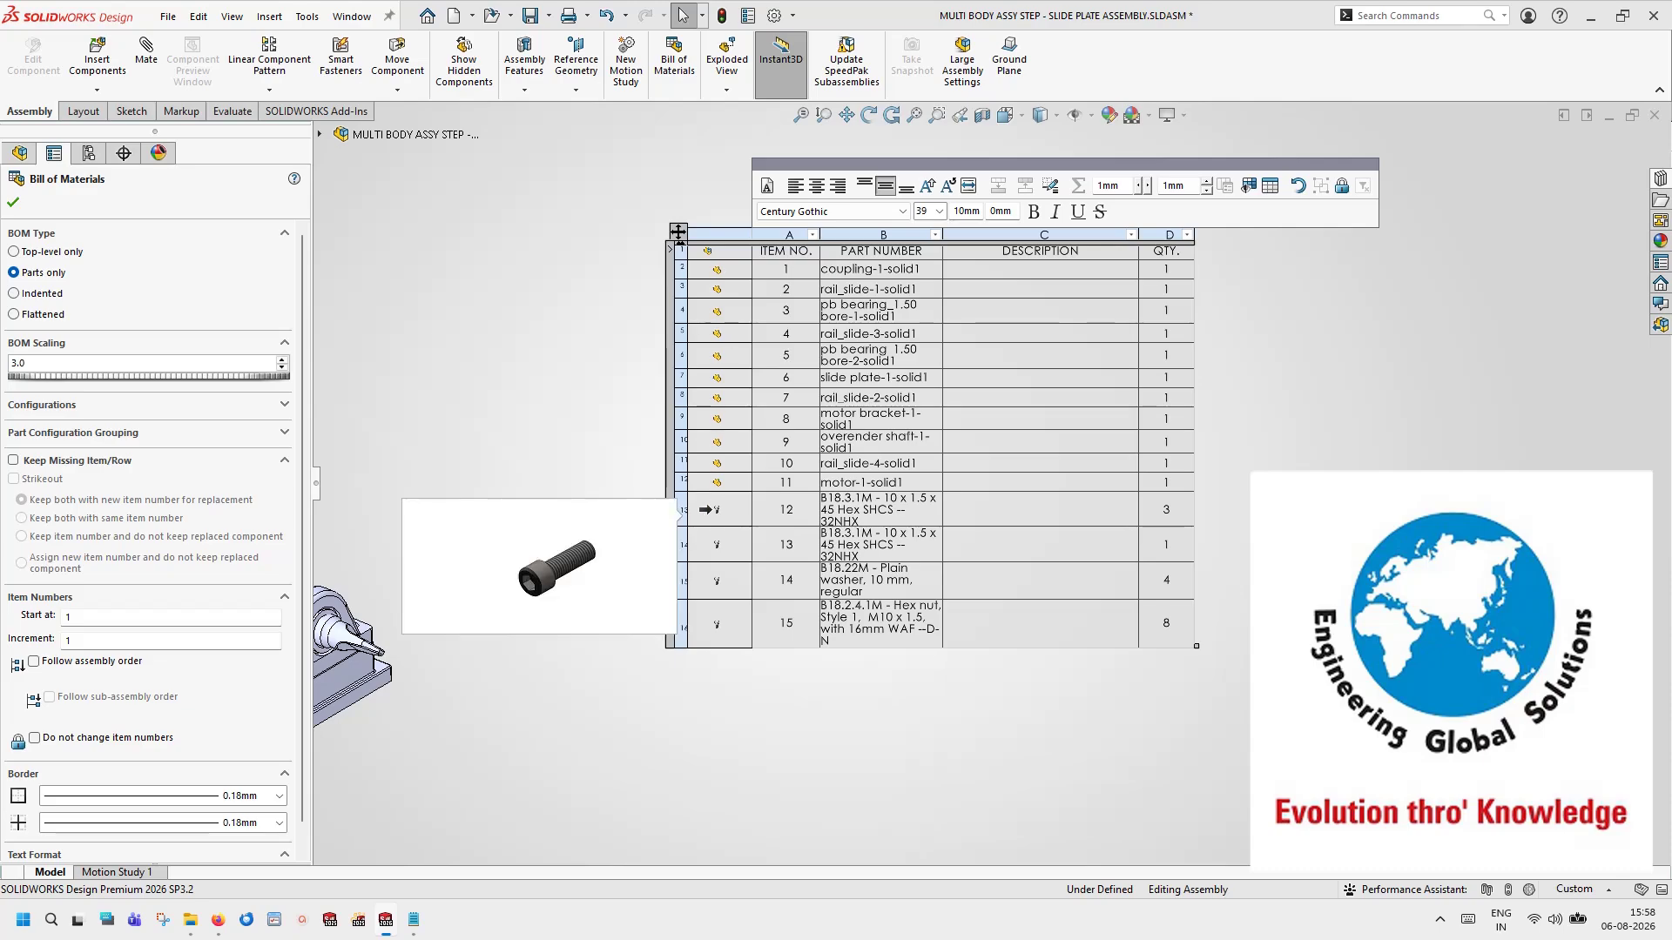
pyautogui.moveTo(702, 547)
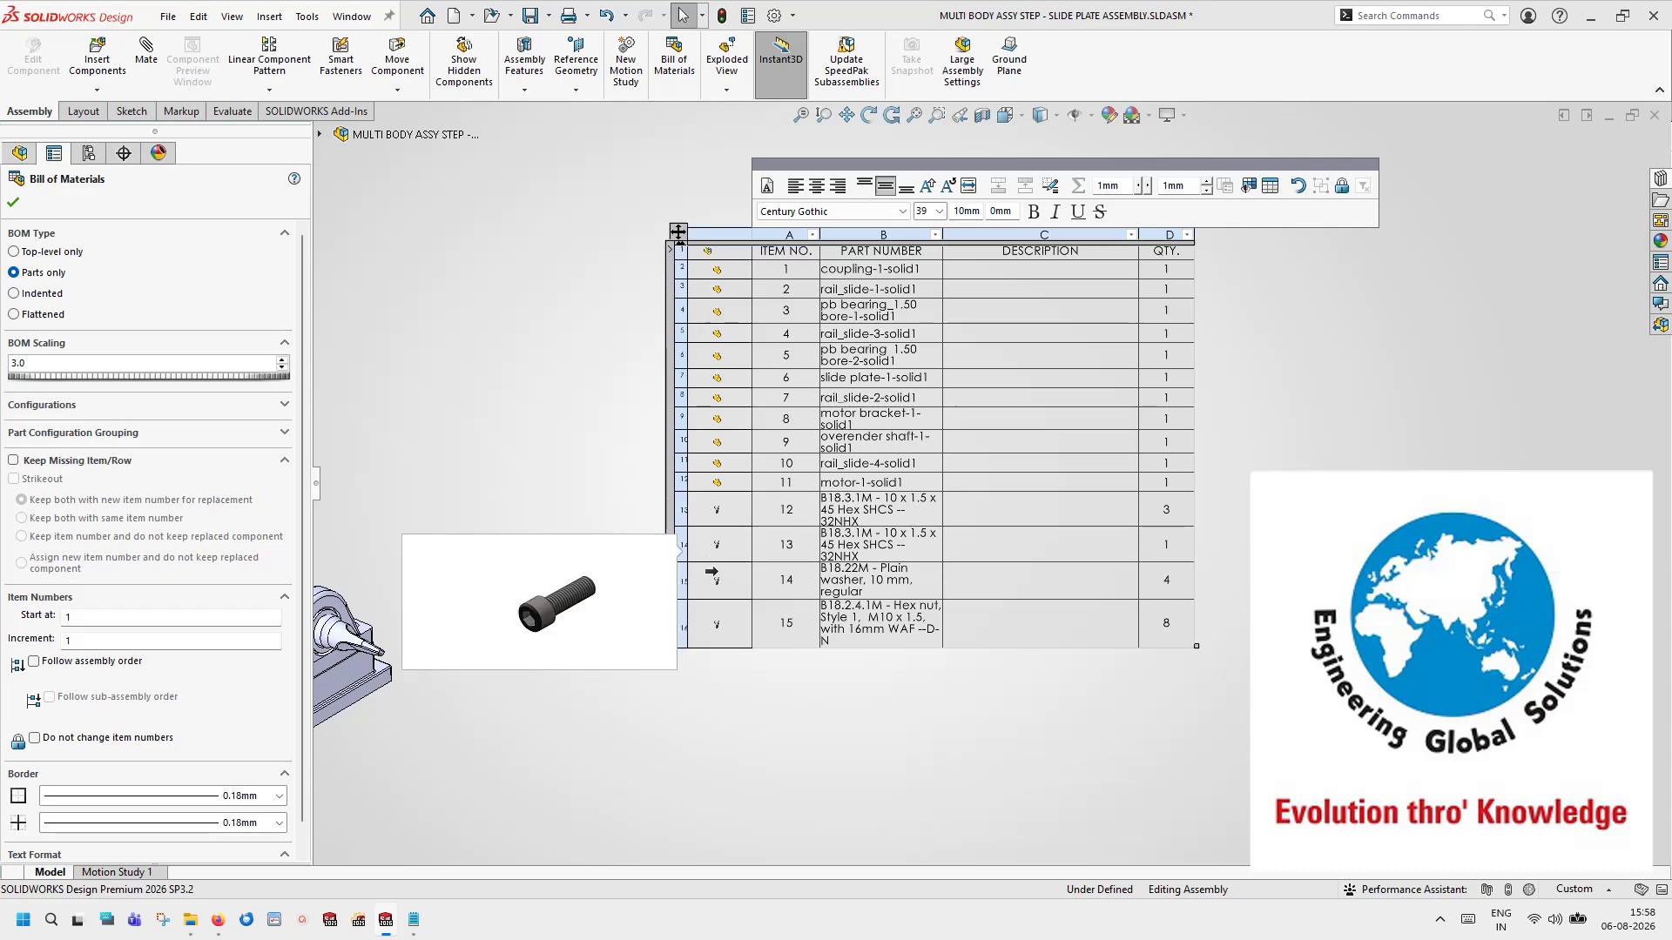
pyautogui.moveTo(714, 581)
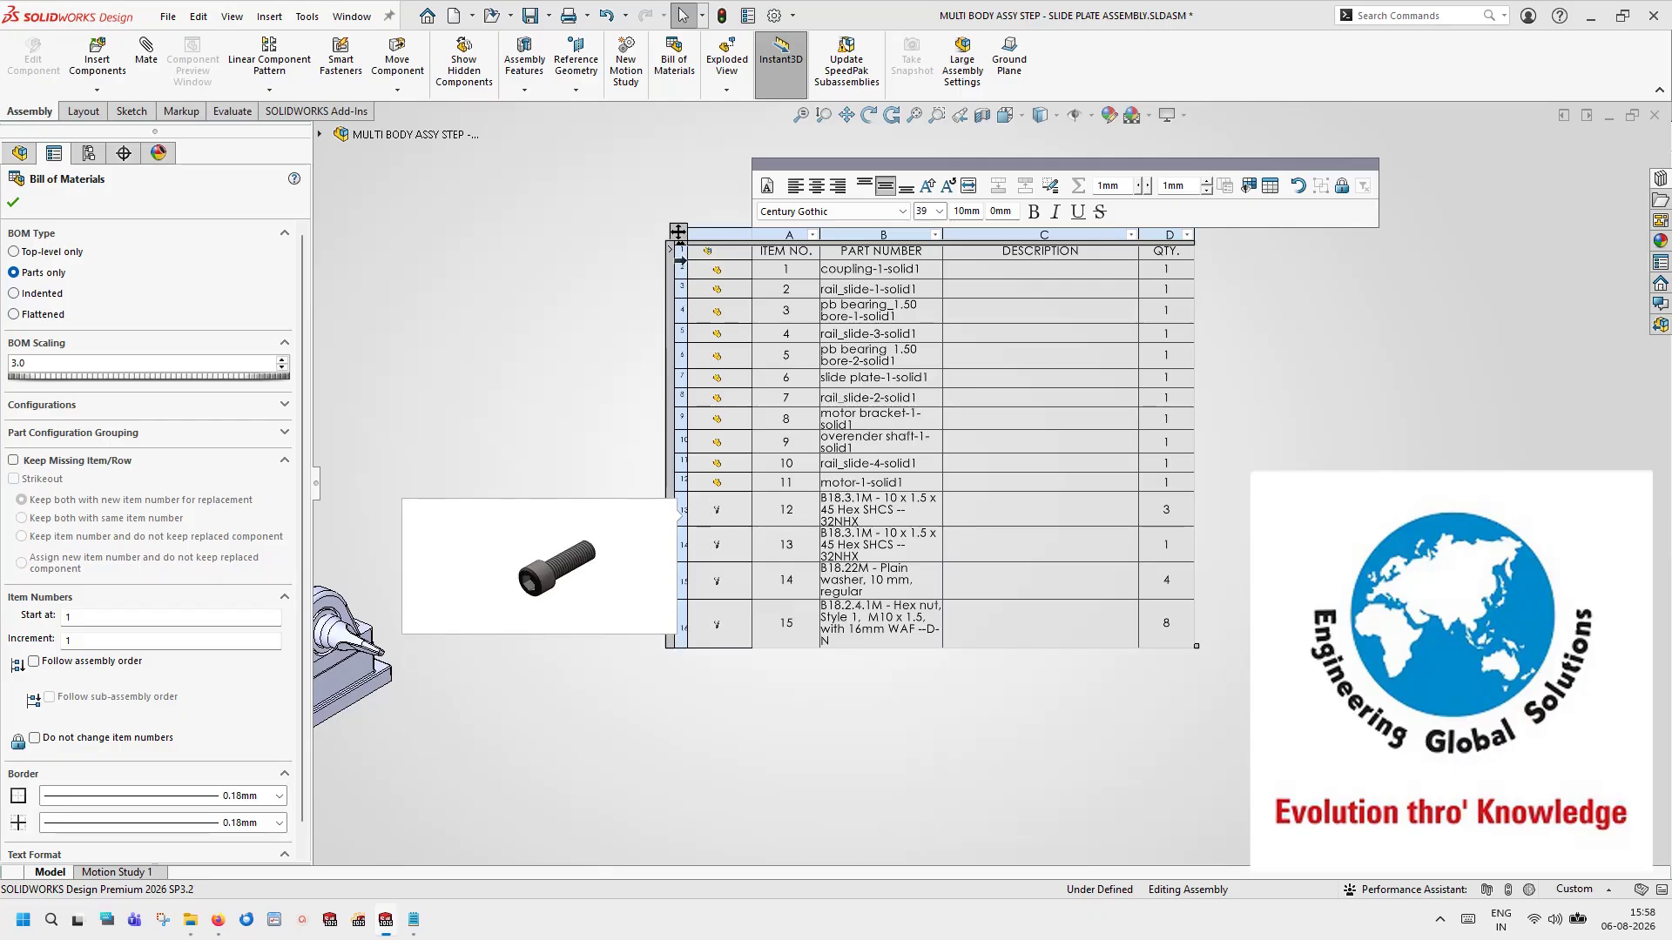
pyautogui.moveTo(679, 231); pyautogui.dragTo(743, 231)
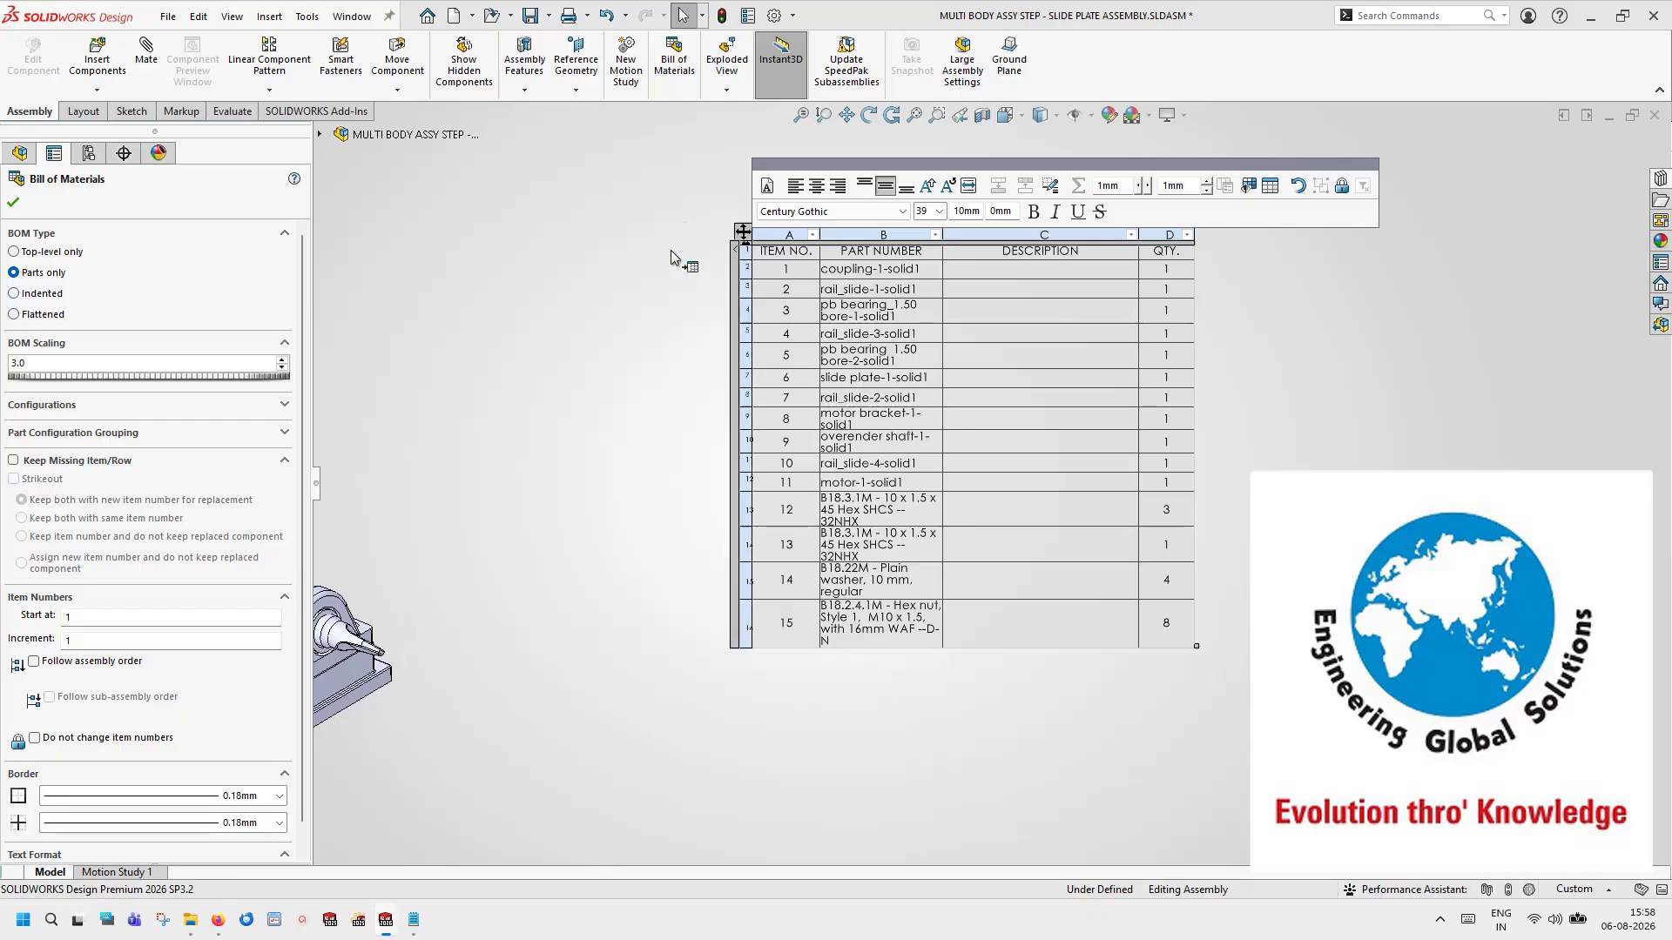
# Step: Start saving the bill of materials table to a file in Excel (*.xls) format
pyautogui.rightClick(743, 233)
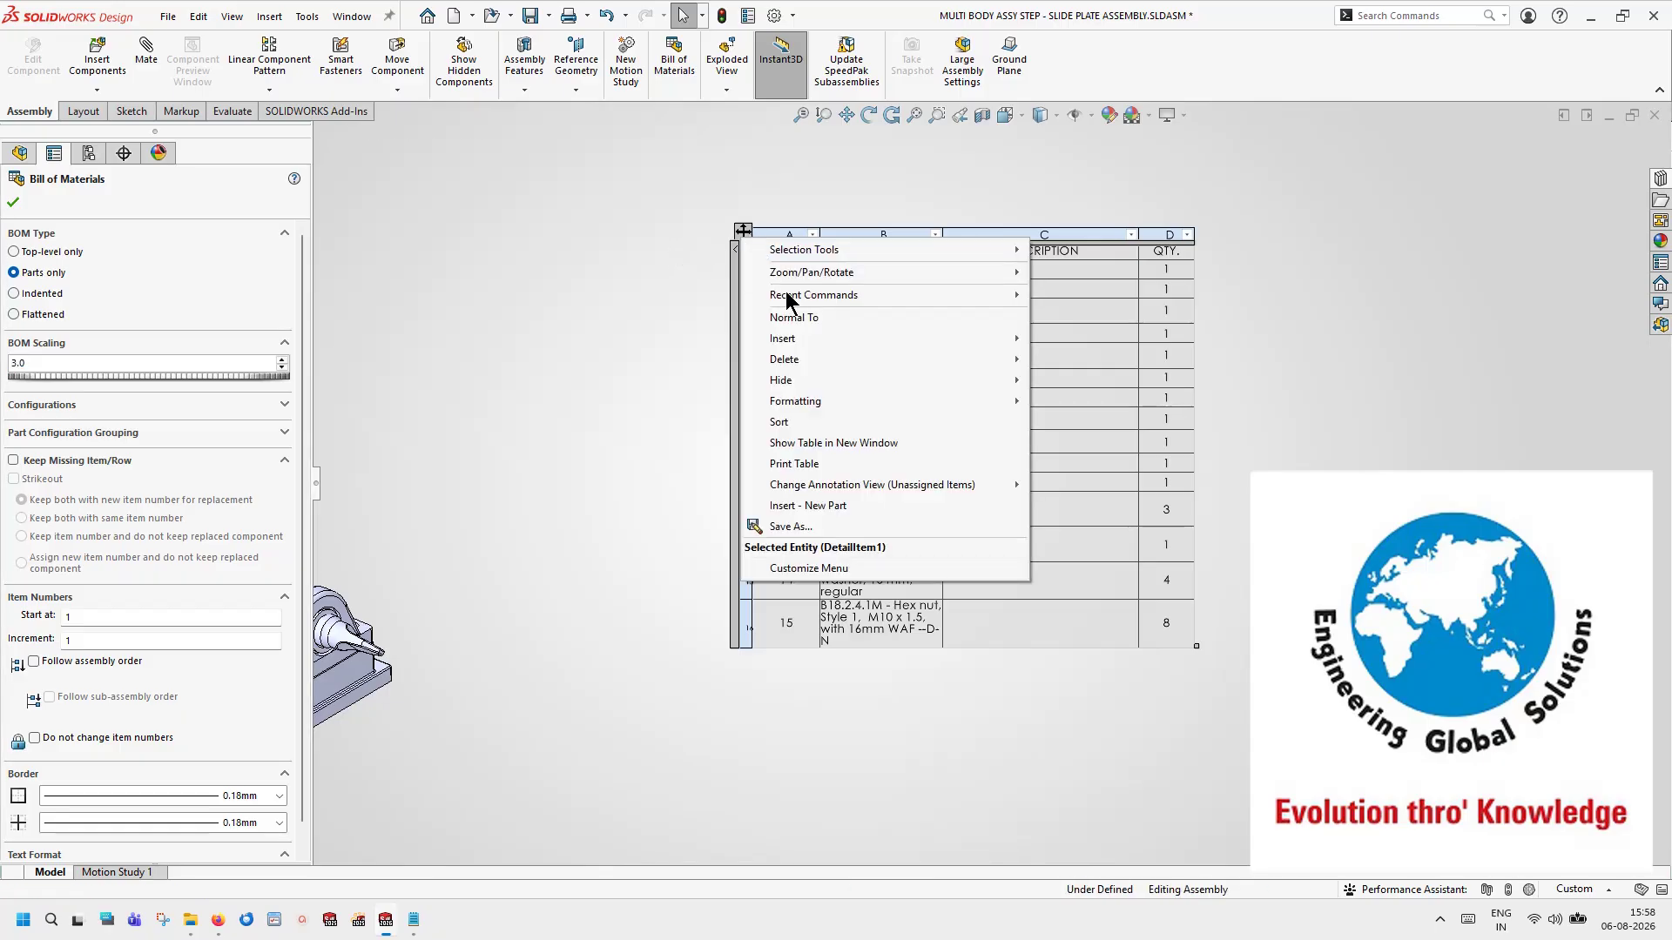
pyautogui.click(810, 526)
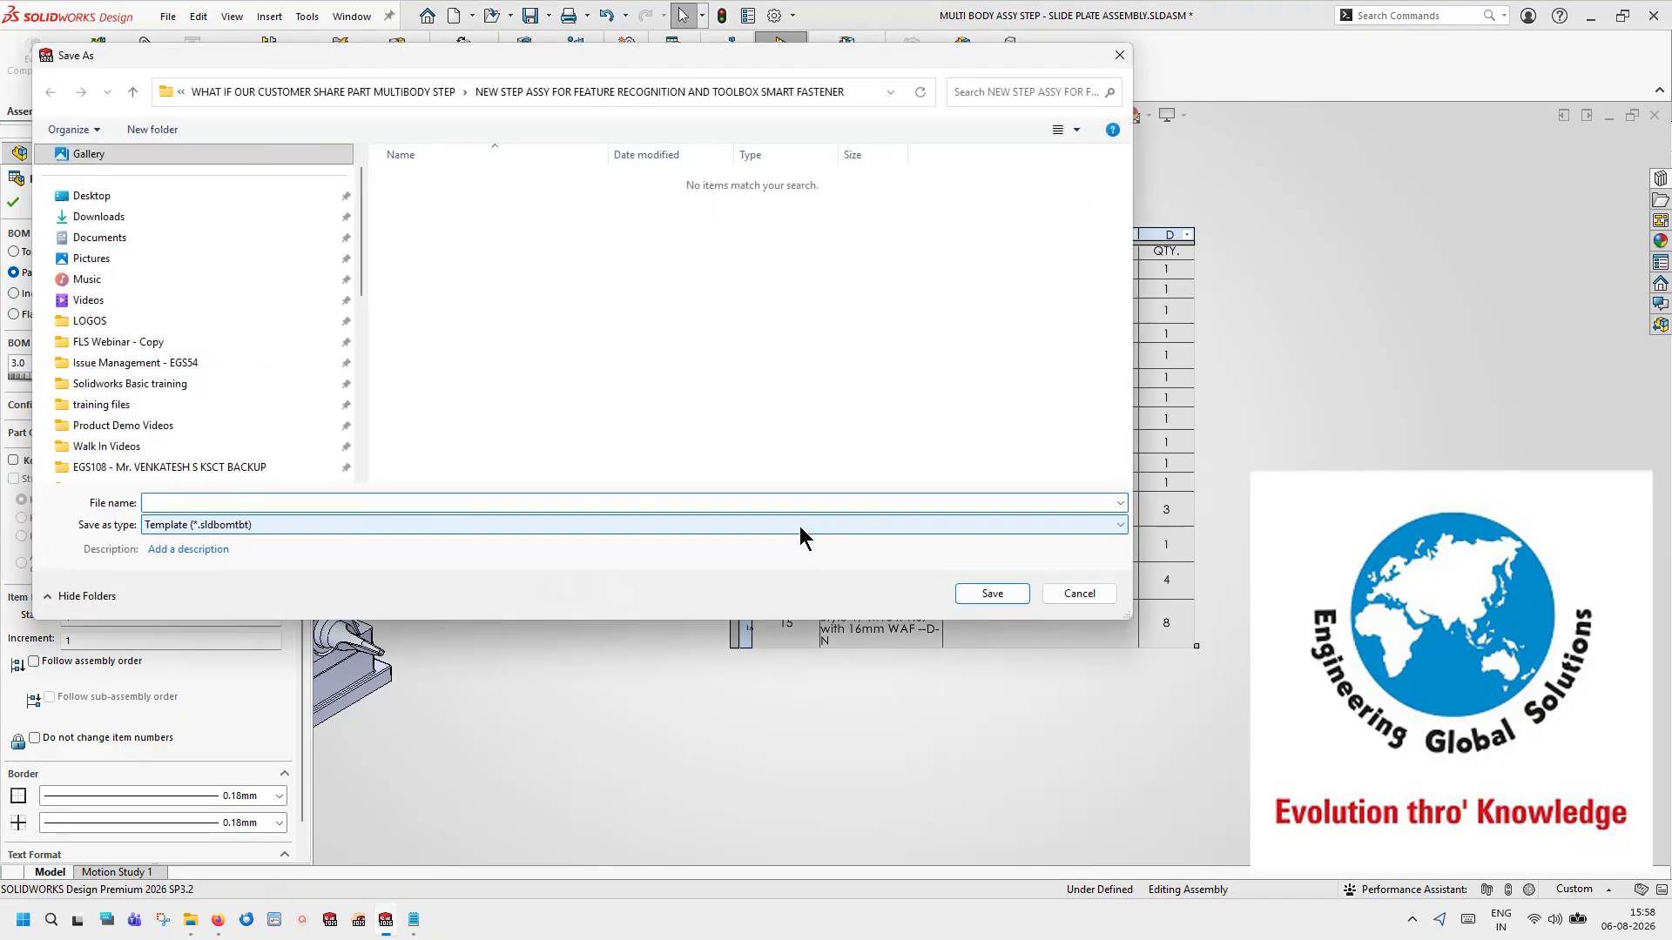
pyautogui.click(799, 526)
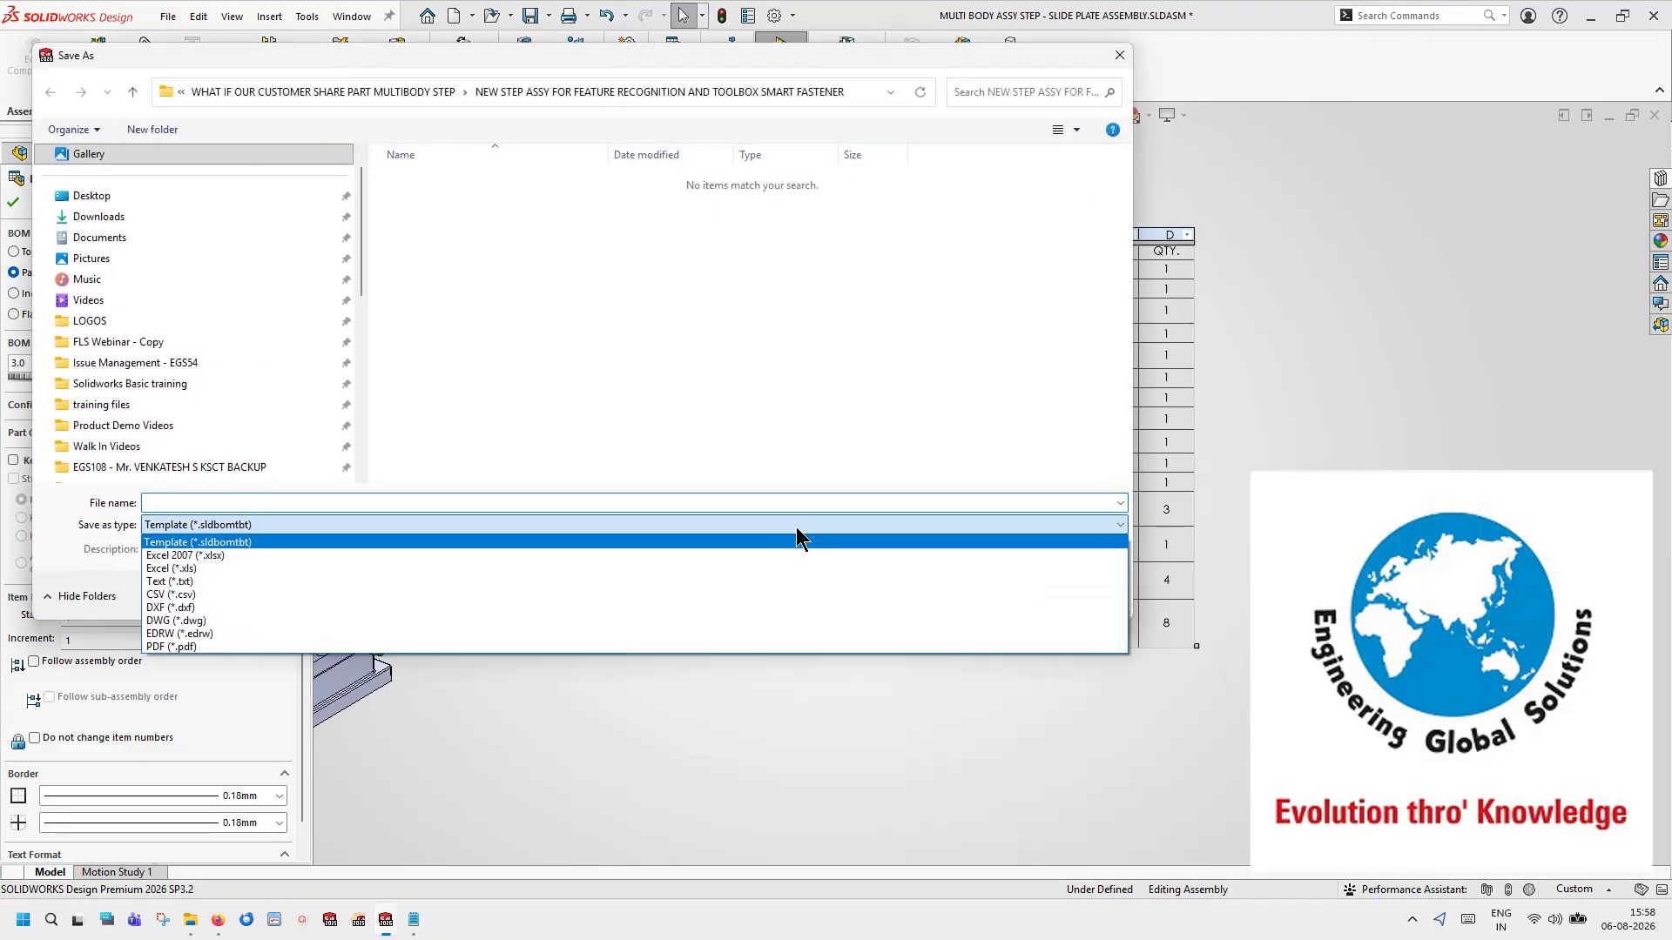
pyautogui.click(575, 569)
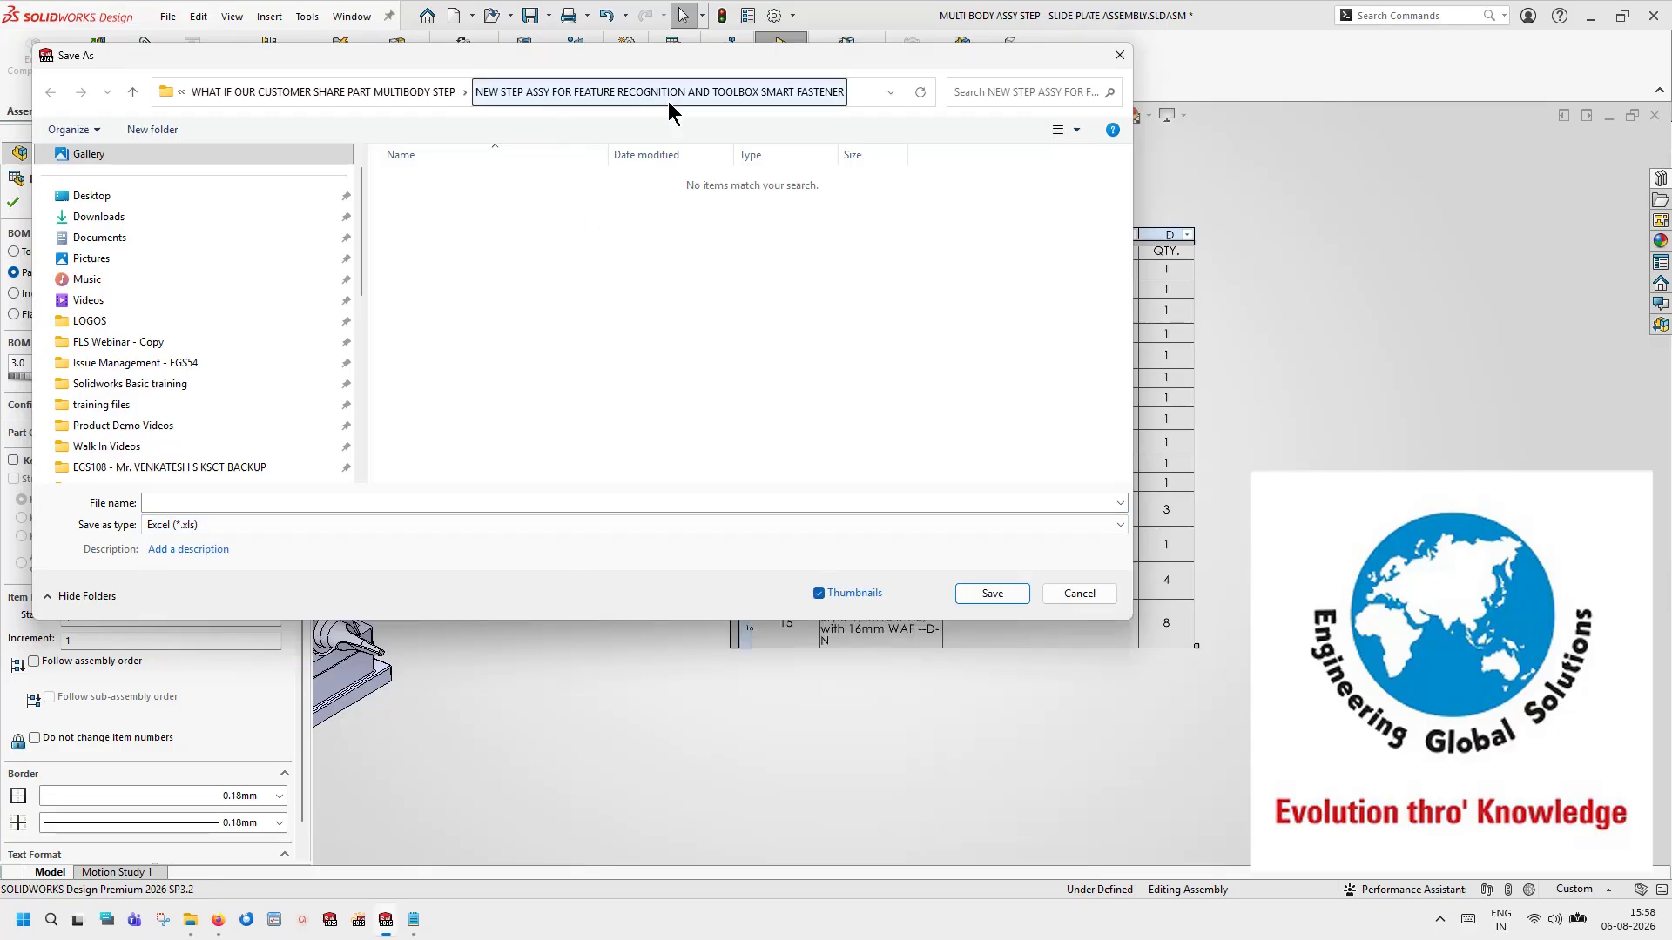
# Step: Save the table under its folder's name, NEW STEP ASSY FOR FEATURE RECOGNITION AND TOOLBOX SMART FASTENER, and close the bill of materials properties
pyautogui.click(848, 92)
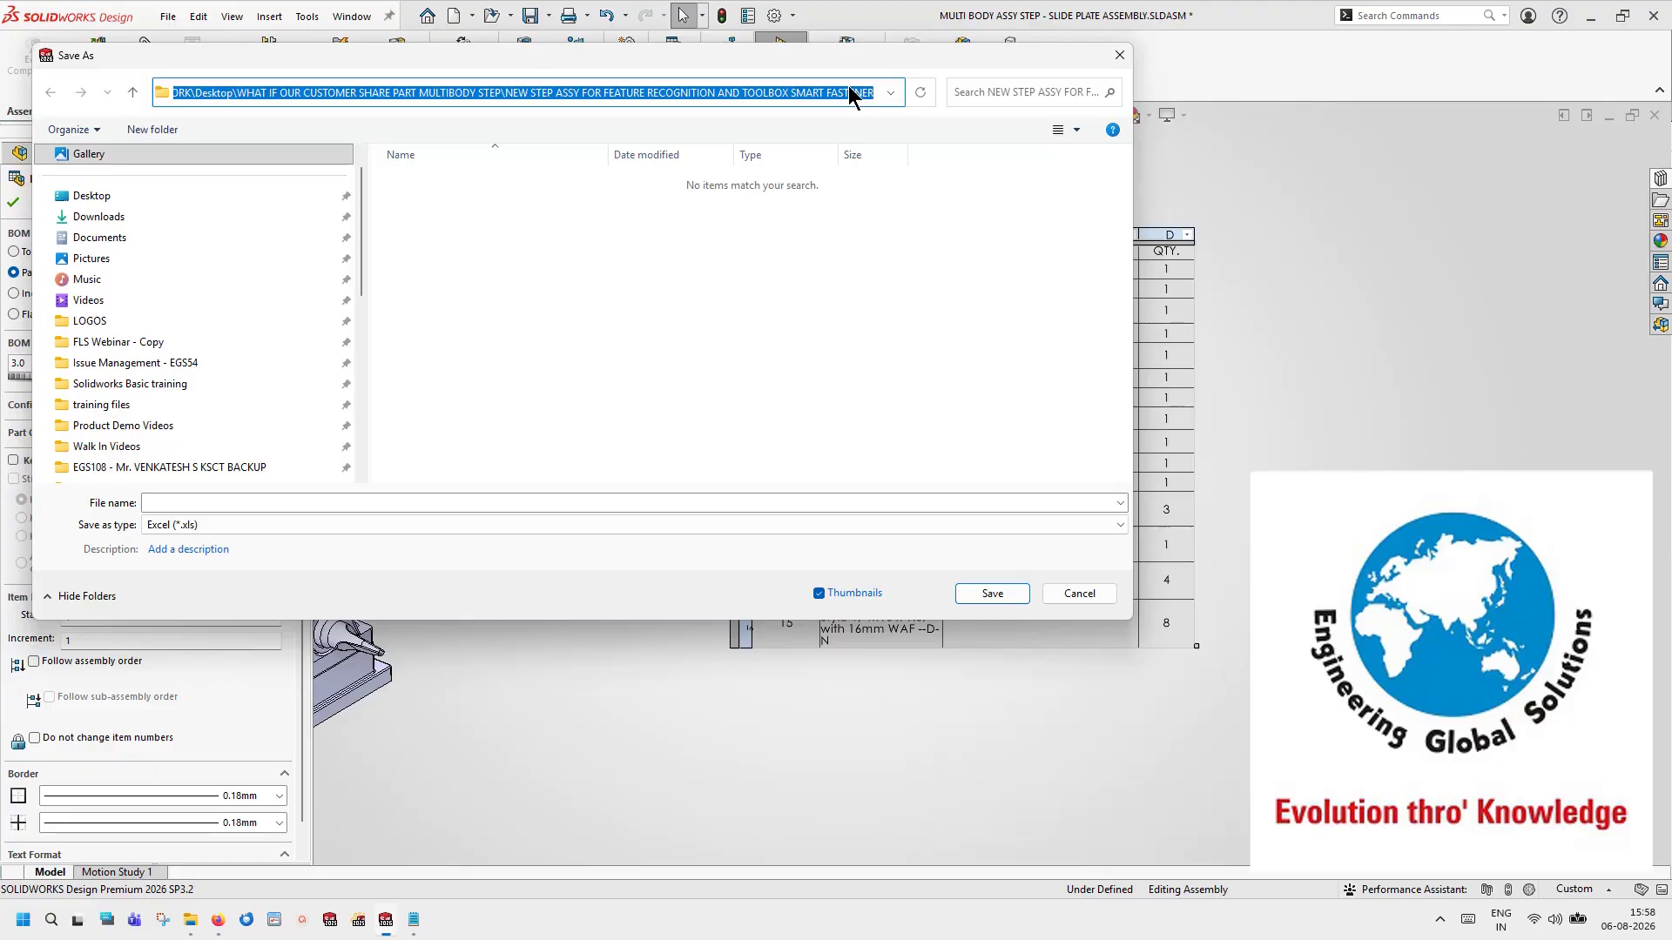
pyautogui.click(598, 96)
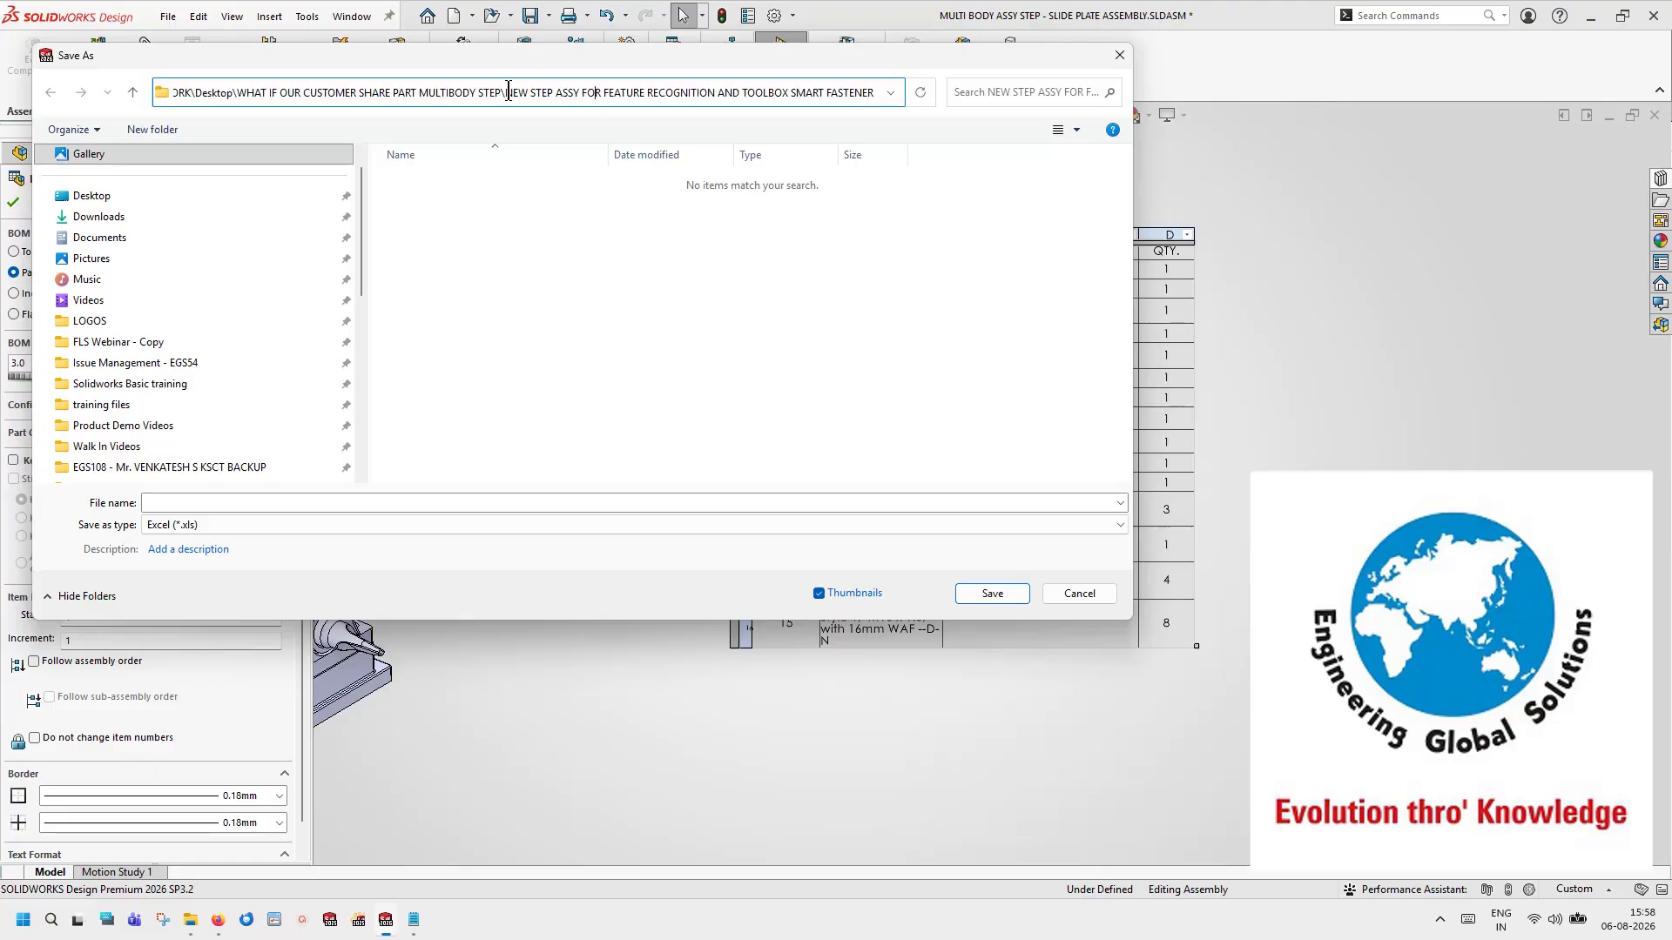
pyautogui.moveTo(509, 92); pyautogui.dragTo(922, 114)
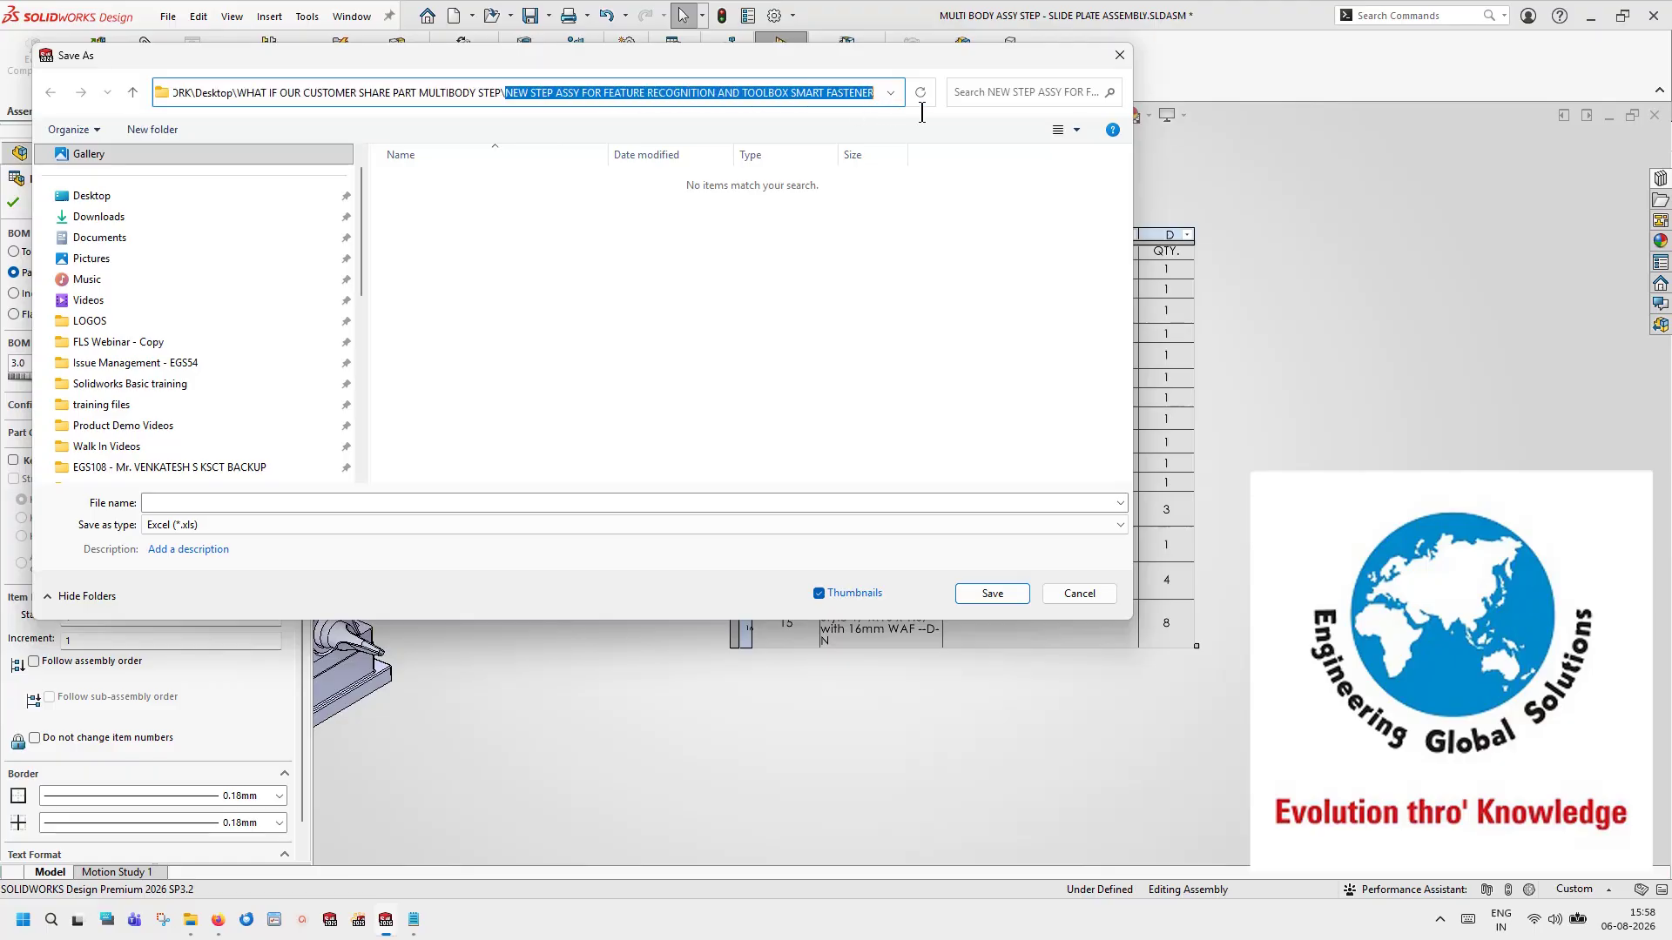
pyautogui.rightClick(822, 93)
pyautogui.click(857, 150)
pyautogui.click(453, 505)
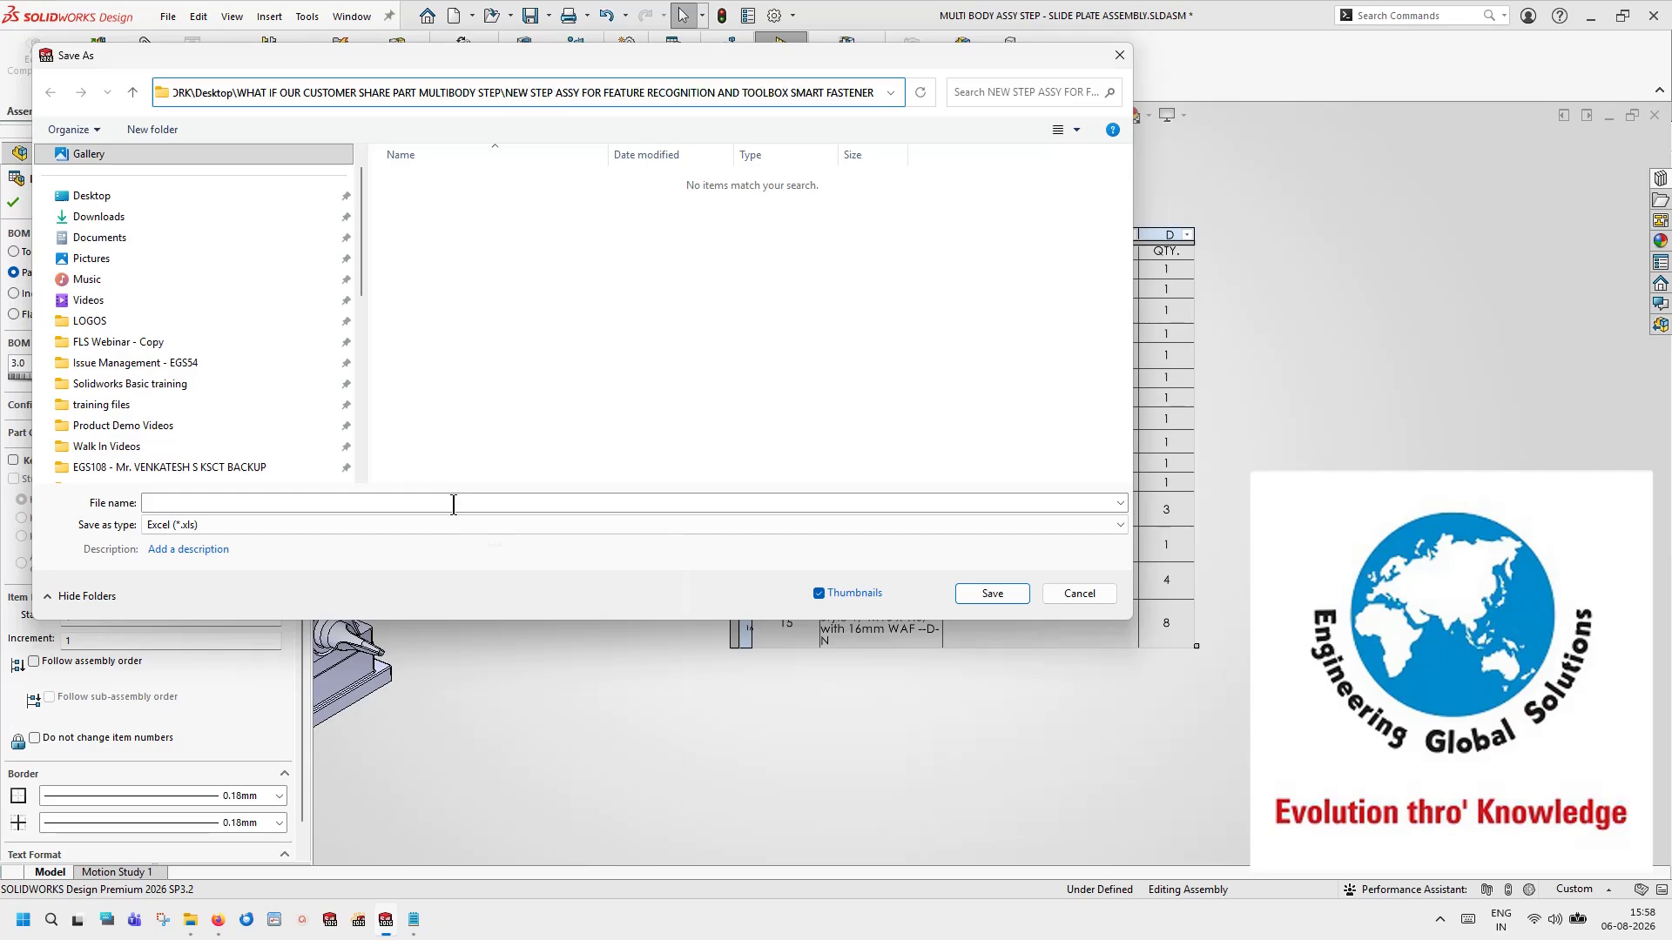
pyautogui.rightClick(453, 505)
pyautogui.click(516, 588)
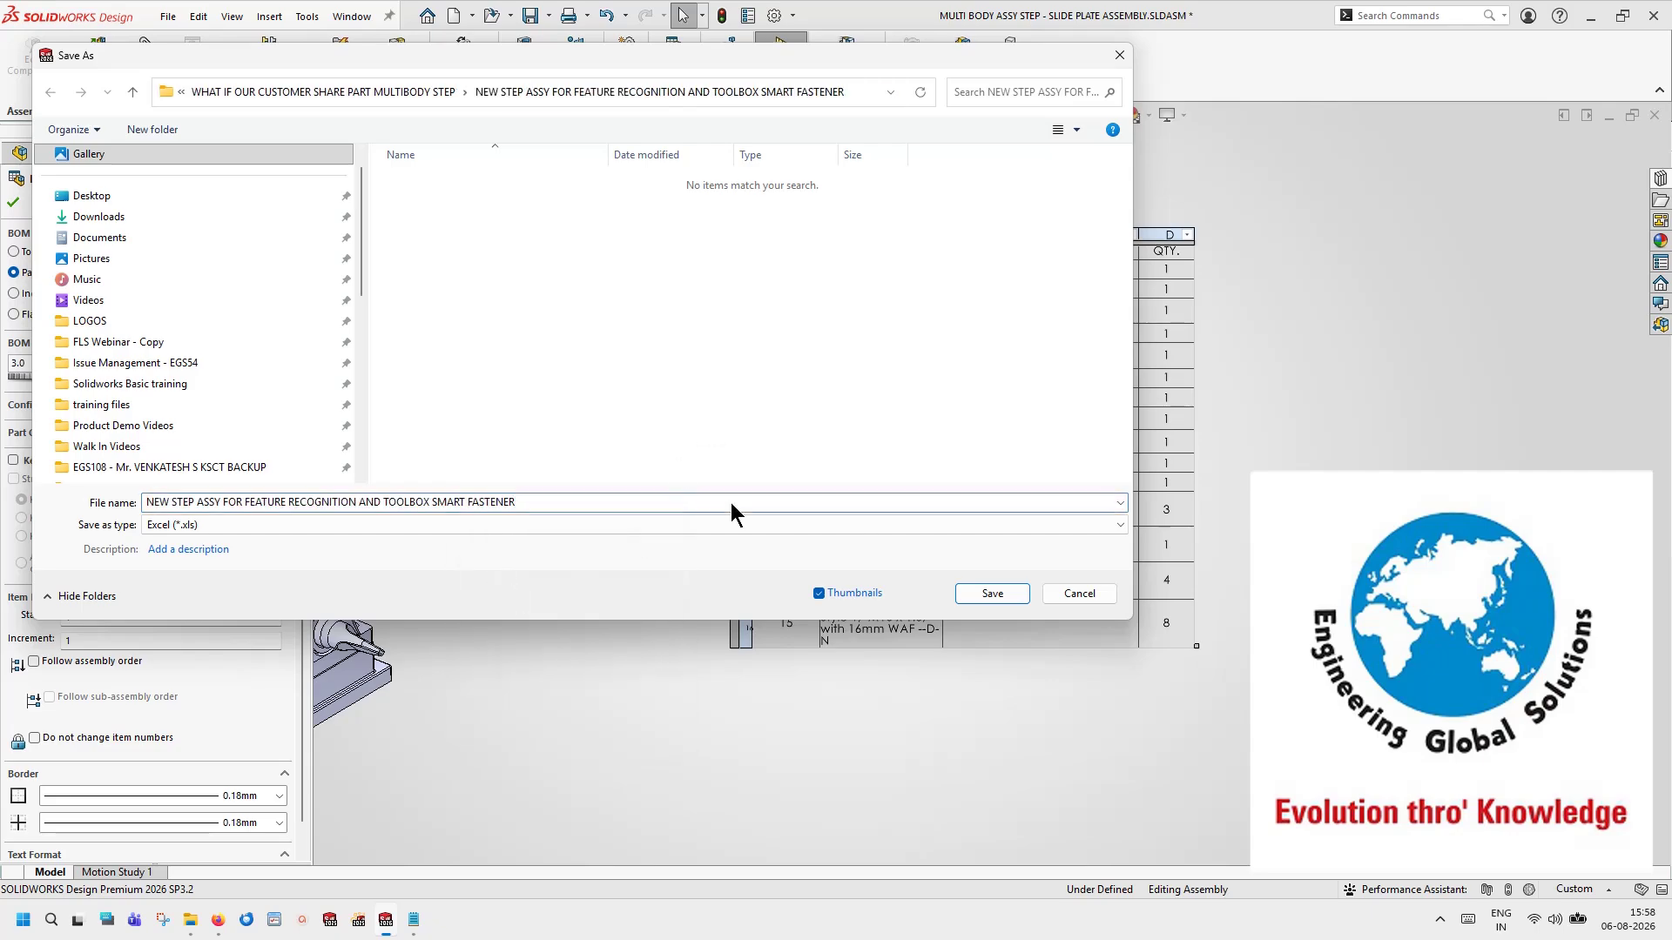
pyautogui.click(987, 598)
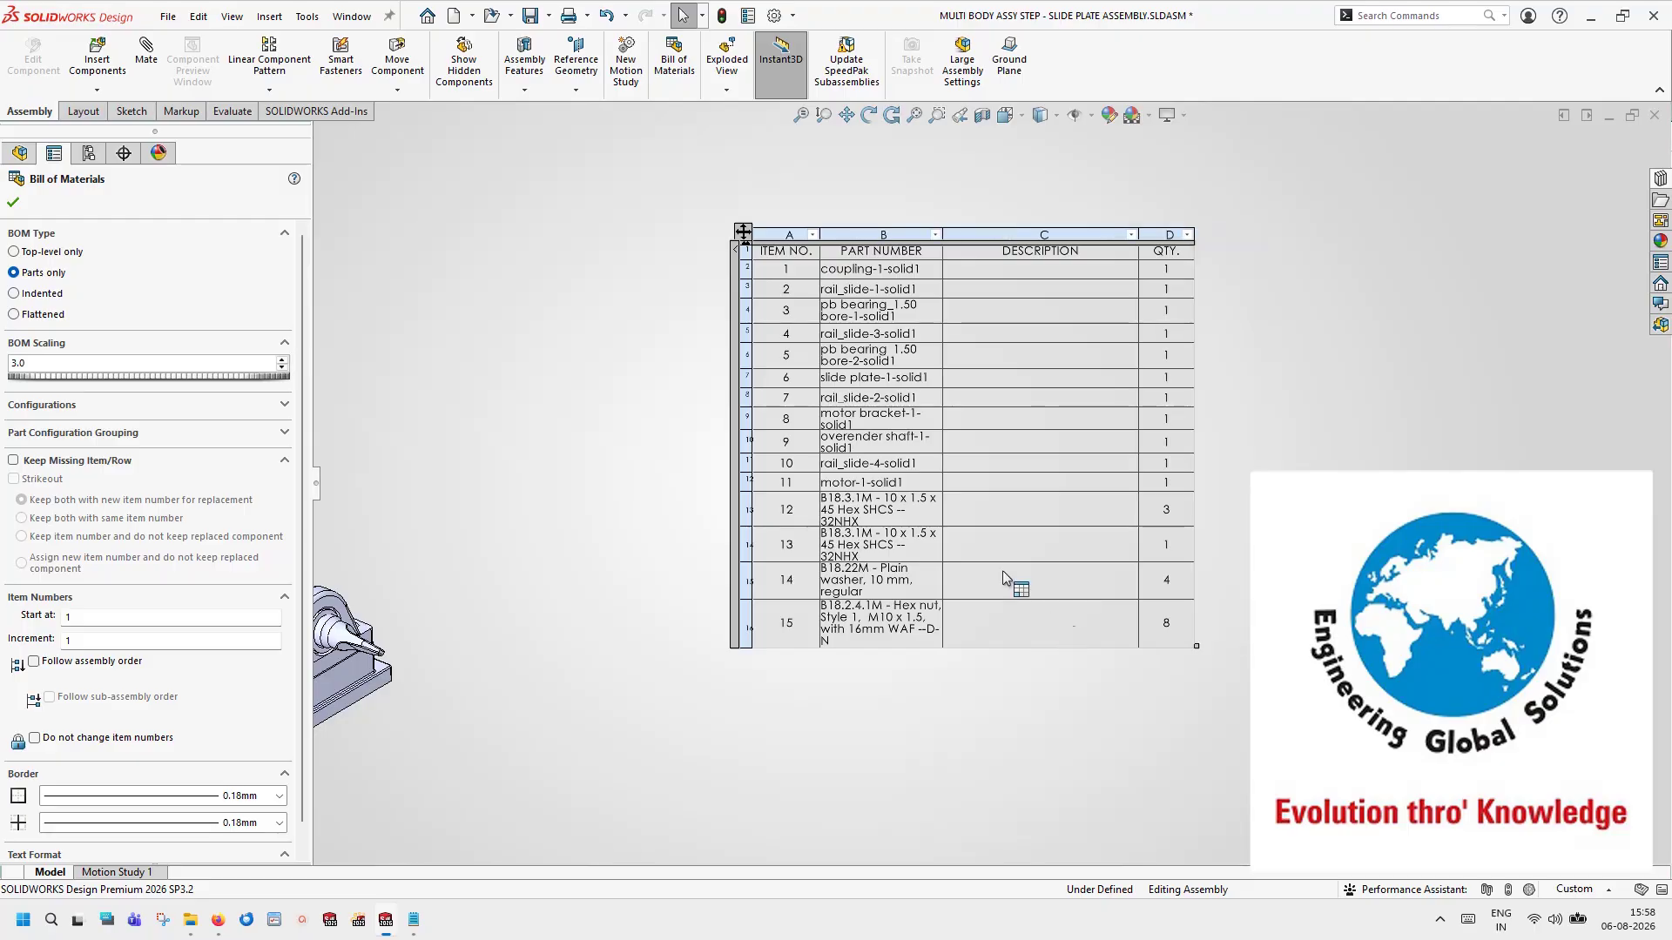
pyautogui.click(13, 202)
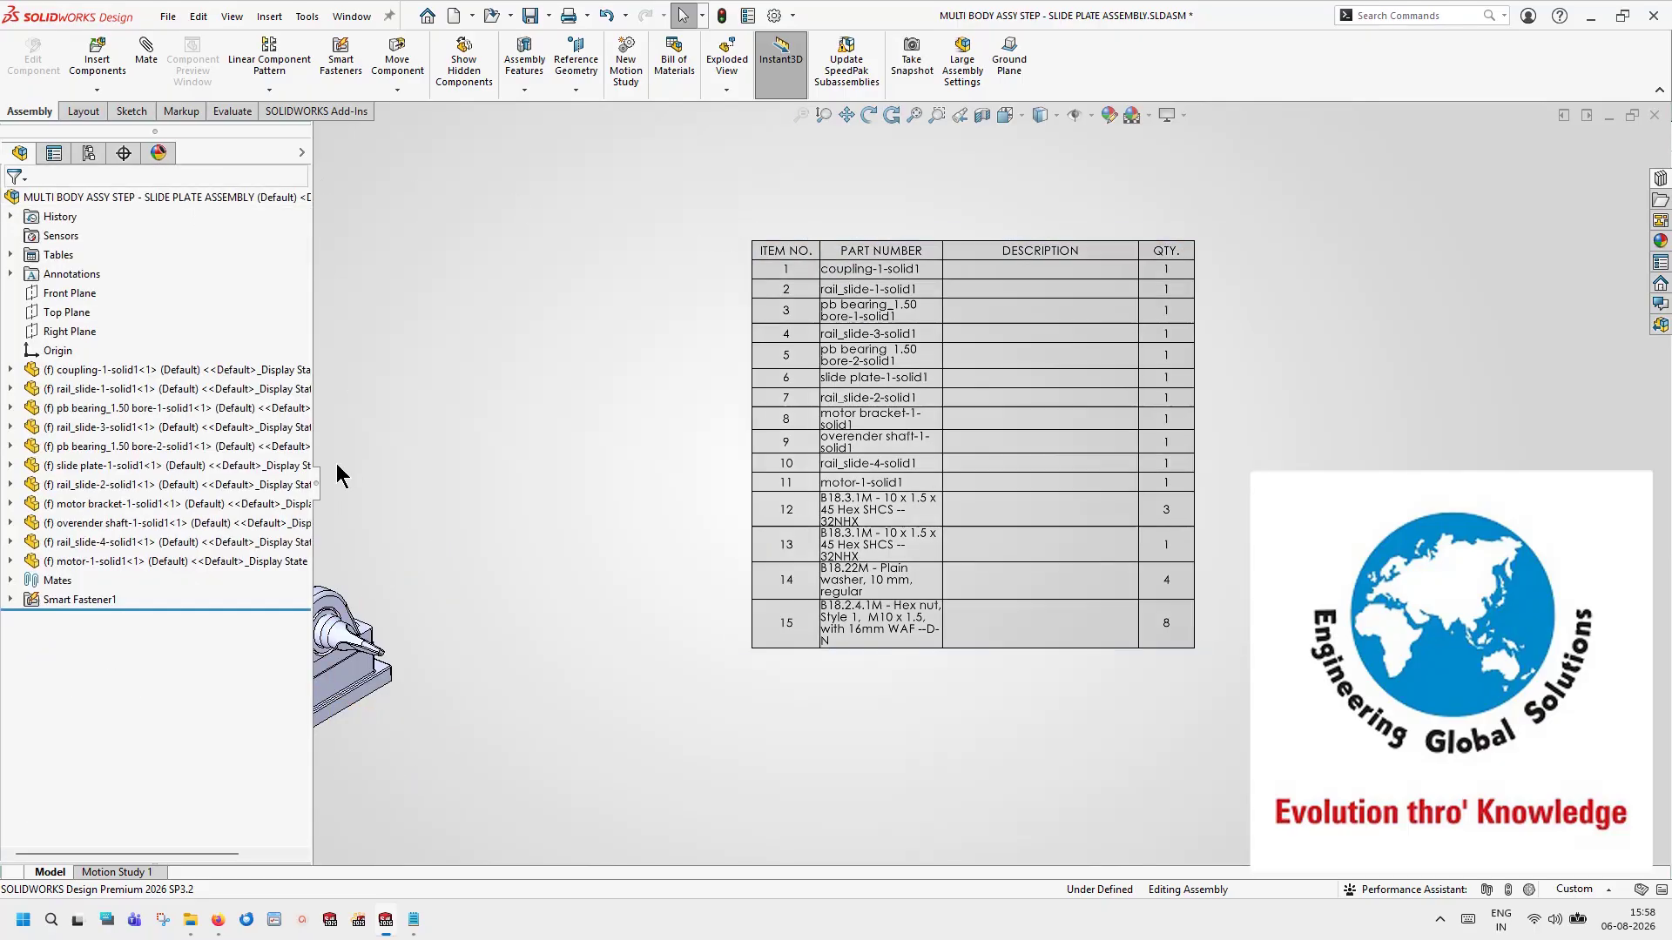
# Step: Open the exported Excel bill of materials from its folder in File Explorer, examine the part previews and quantities, and close the workbook
pyautogui.click(190, 919)
pyautogui.doubleClick(503, 150)
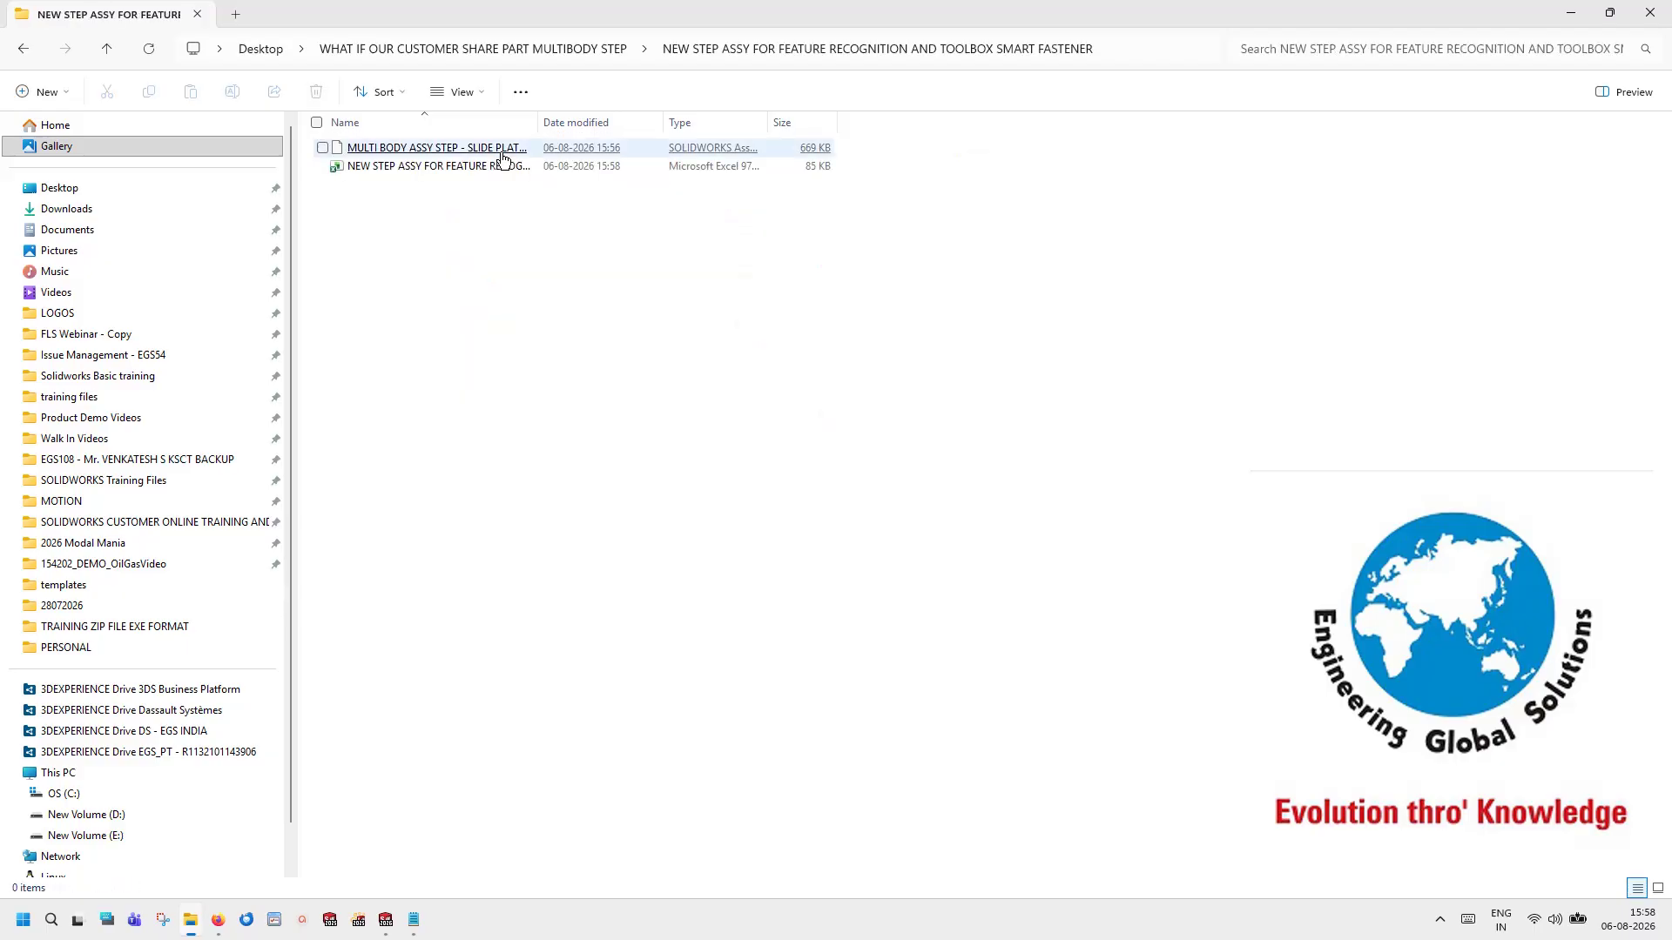
pyautogui.doubleClick(459, 171)
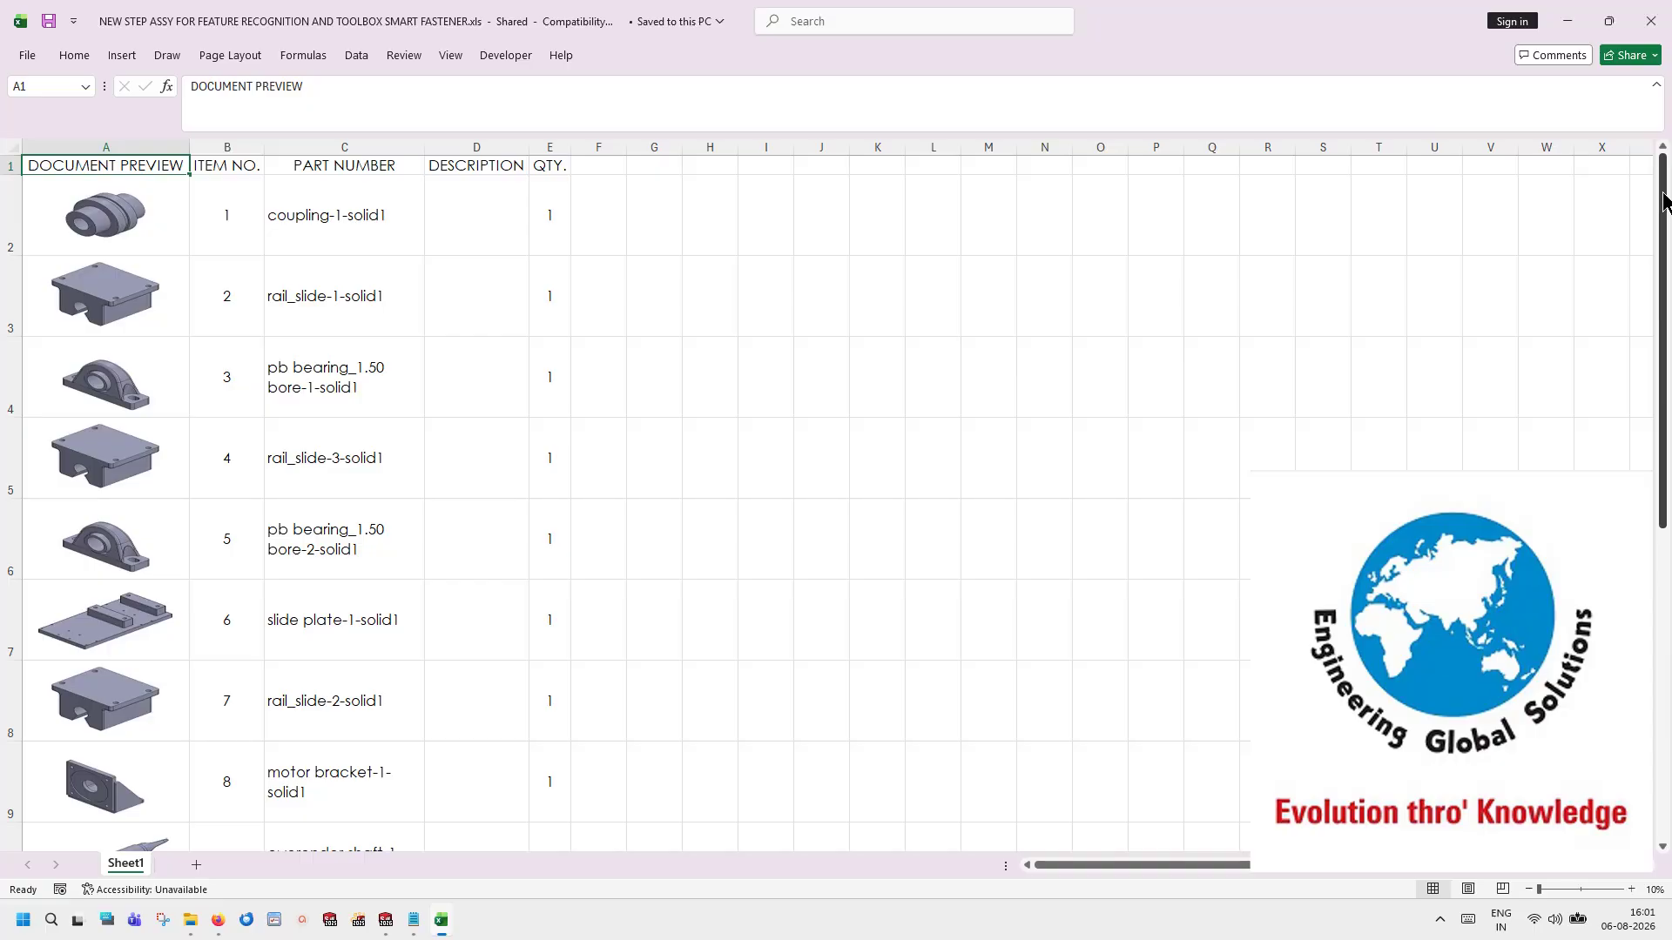
pyautogui.moveTo(1664, 202); pyautogui.dragTo(1637, 106)
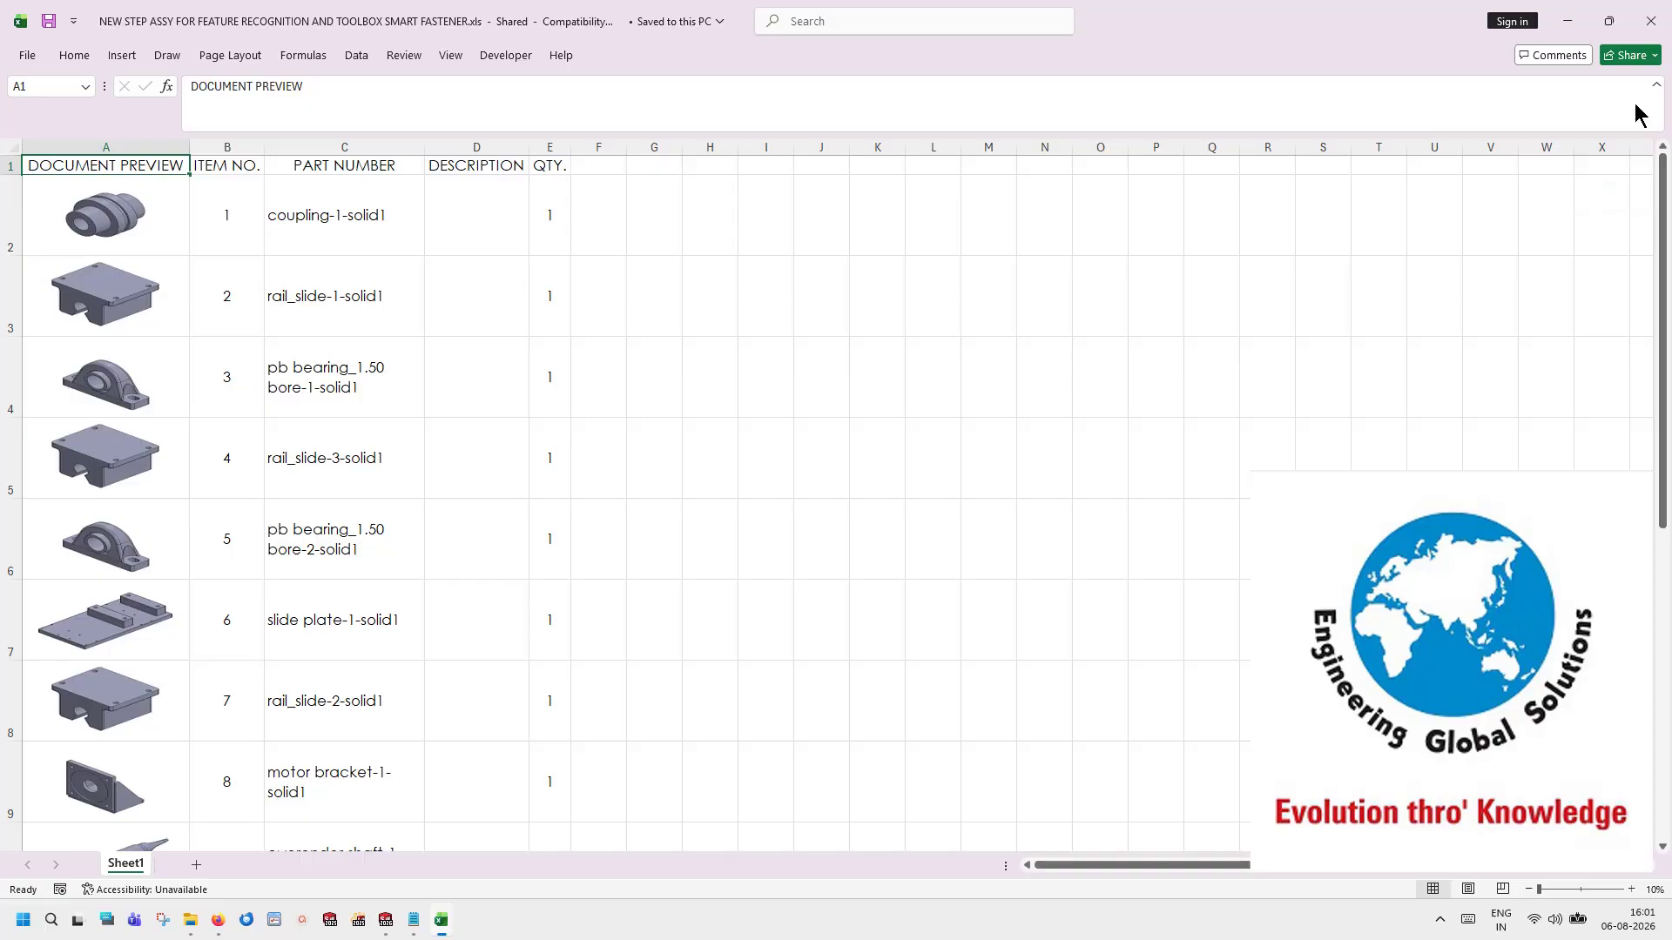
pyautogui.click(1650, 21)
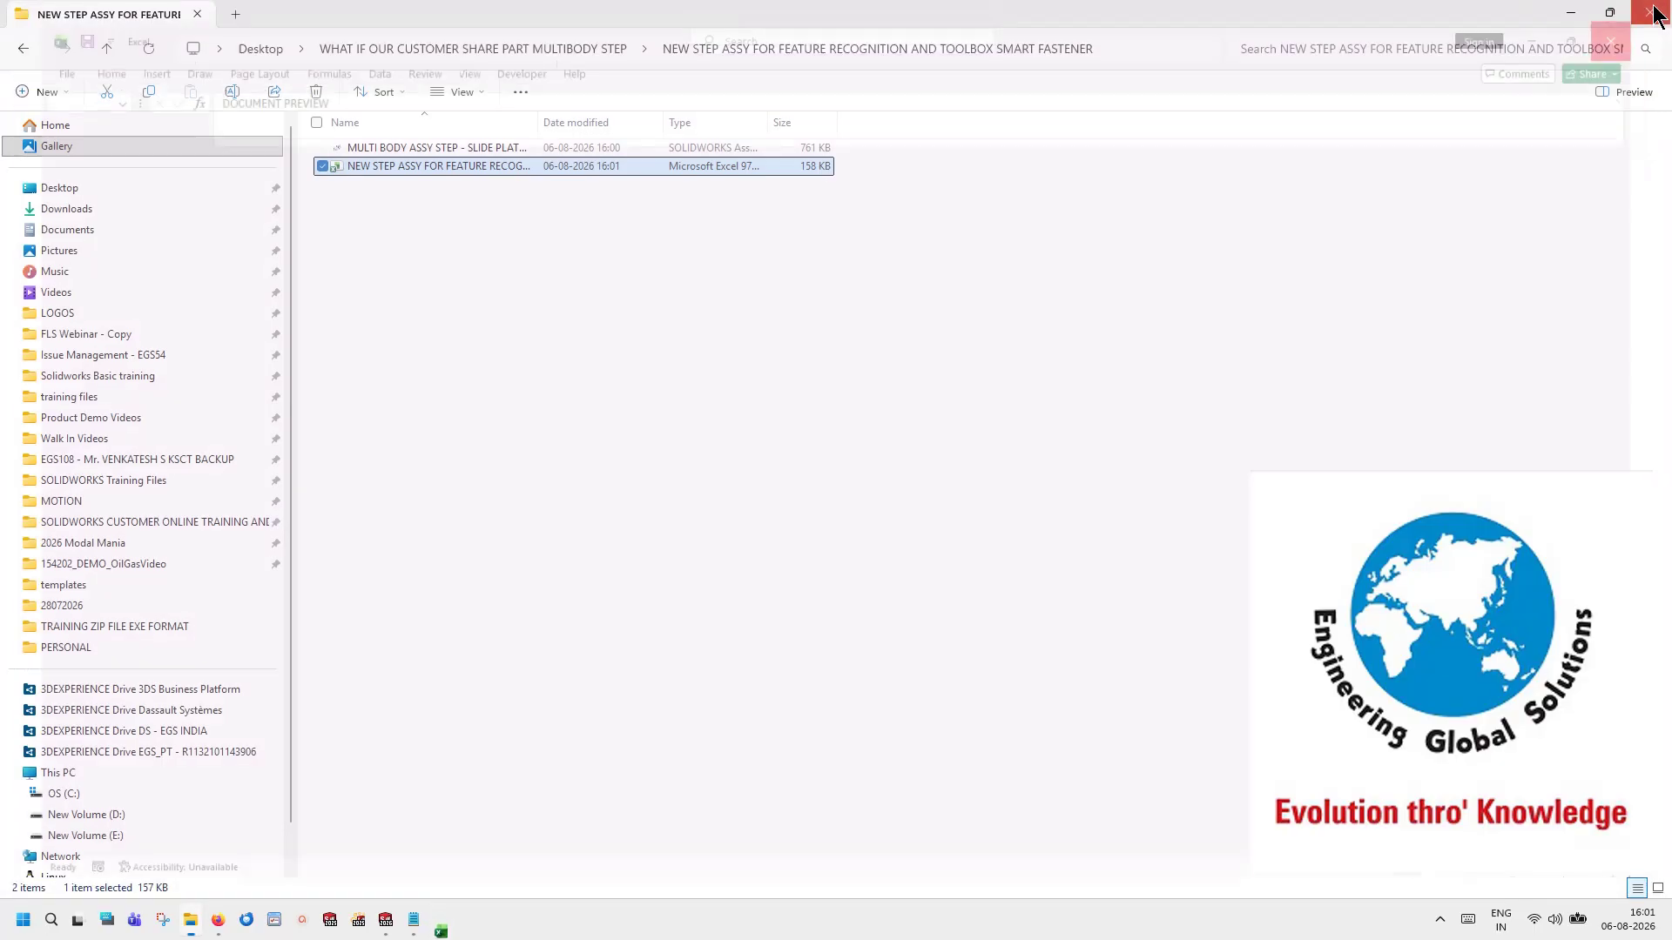
# Step: Return to SOLIDWORKS and close the slide plate assembly document
pyautogui.click(1296, 429)
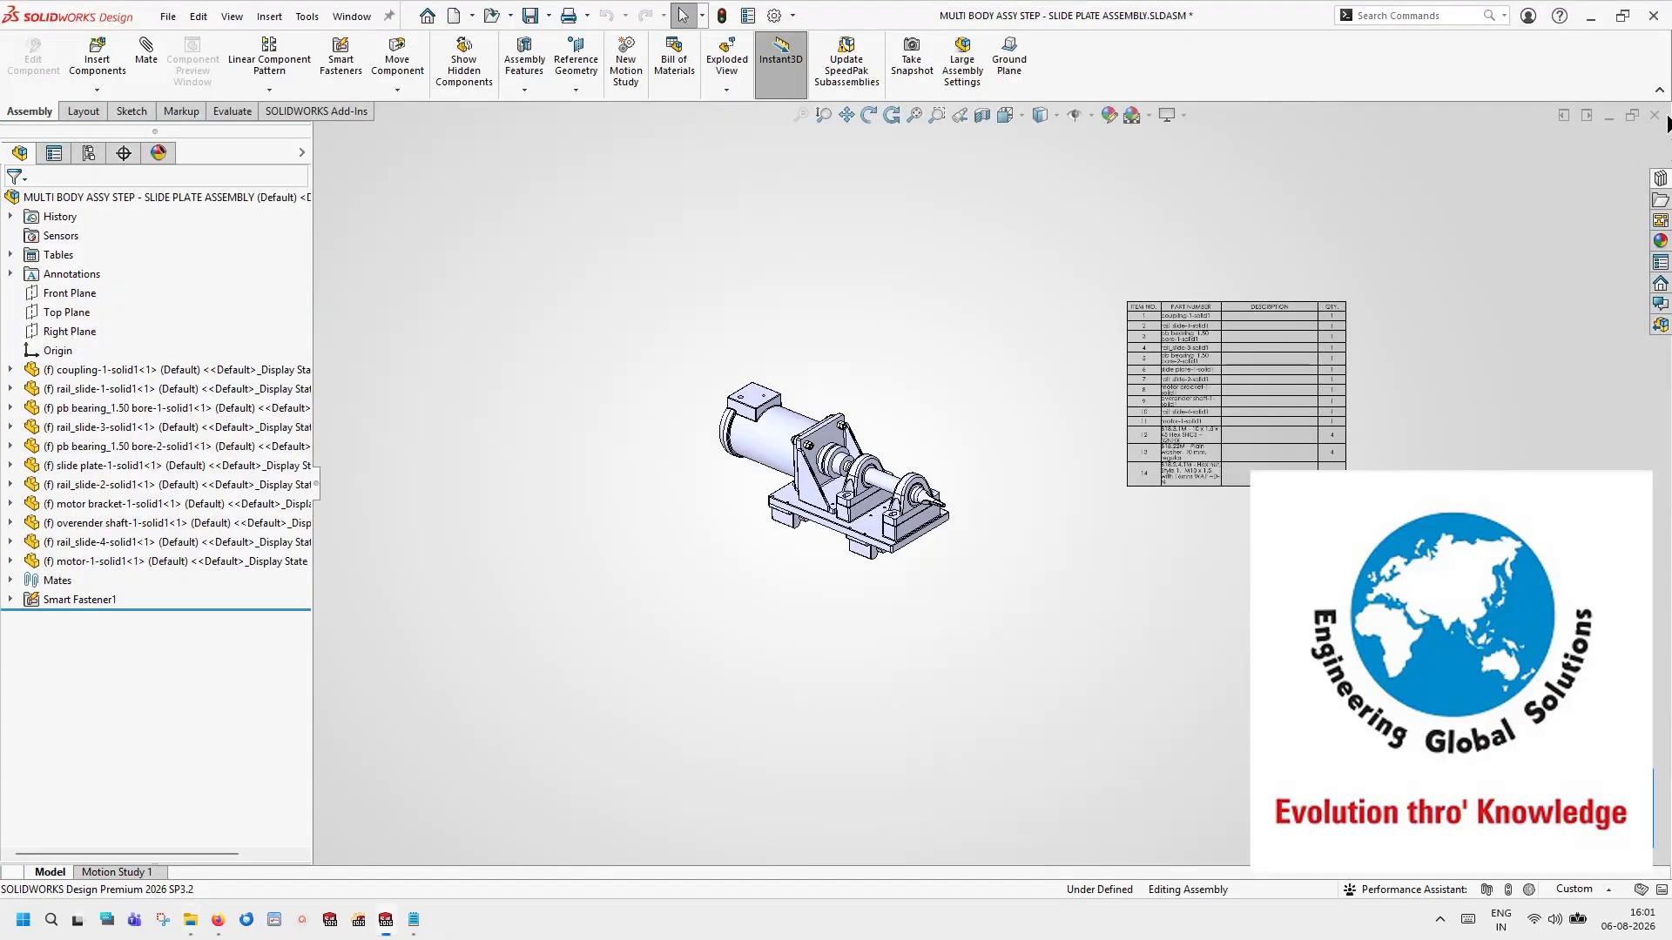
pyautogui.click(1655, 115)
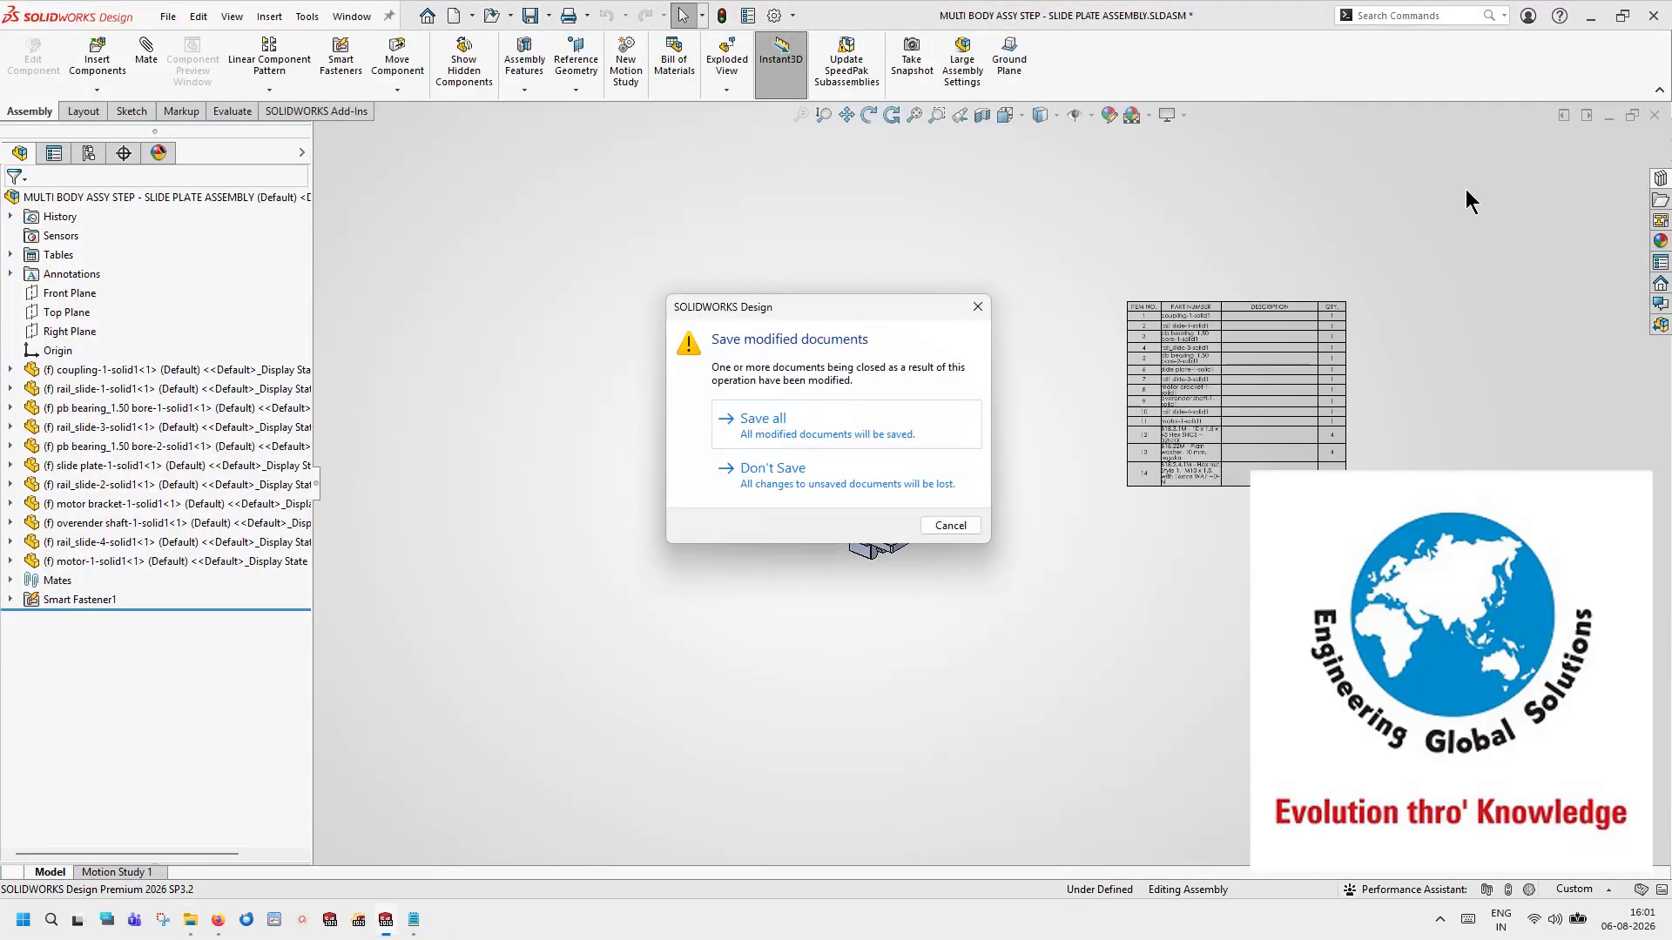